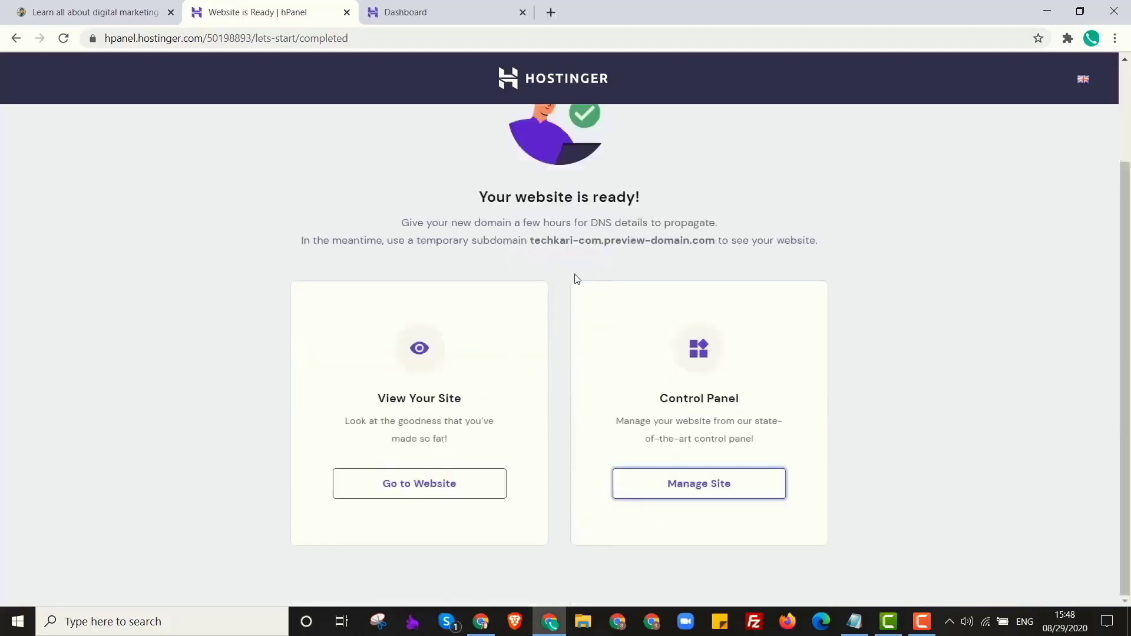
Highlight the temporary subdomain address, then switch to the techkari.com Hosting Account tab.
{"action": "left_click_drag", "start_coordinate": [543, 241], "coordinate": [692, 241]}
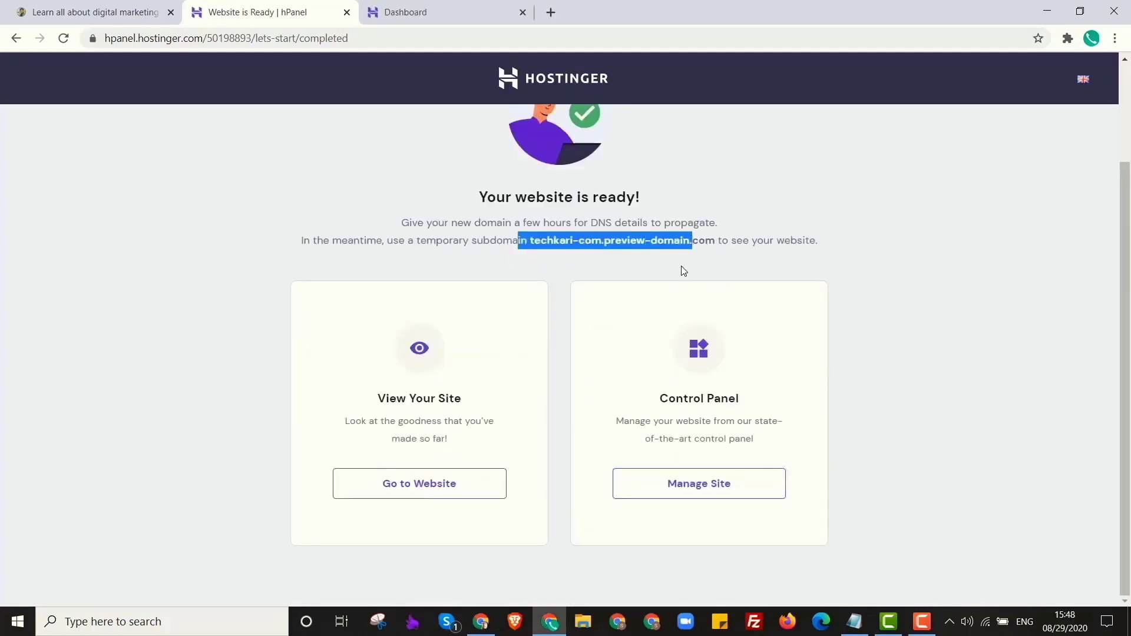
{"action": "left_click", "coordinate": [706, 243]}
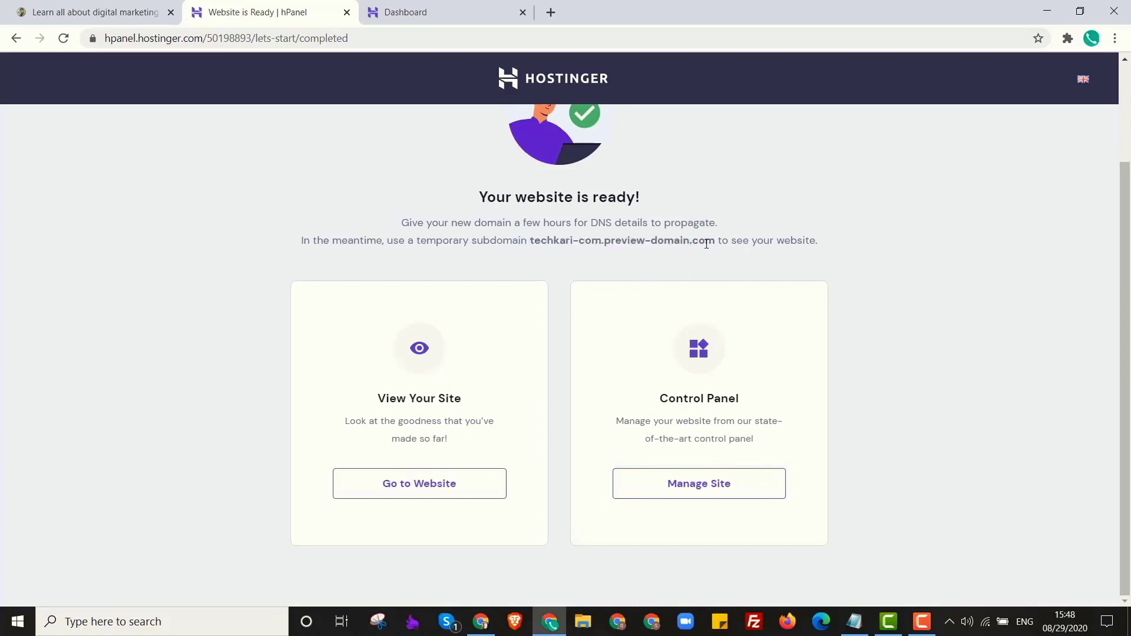
{"action": "left_click_drag", "start_coordinate": [700, 240], "coordinate": [578, 242]}
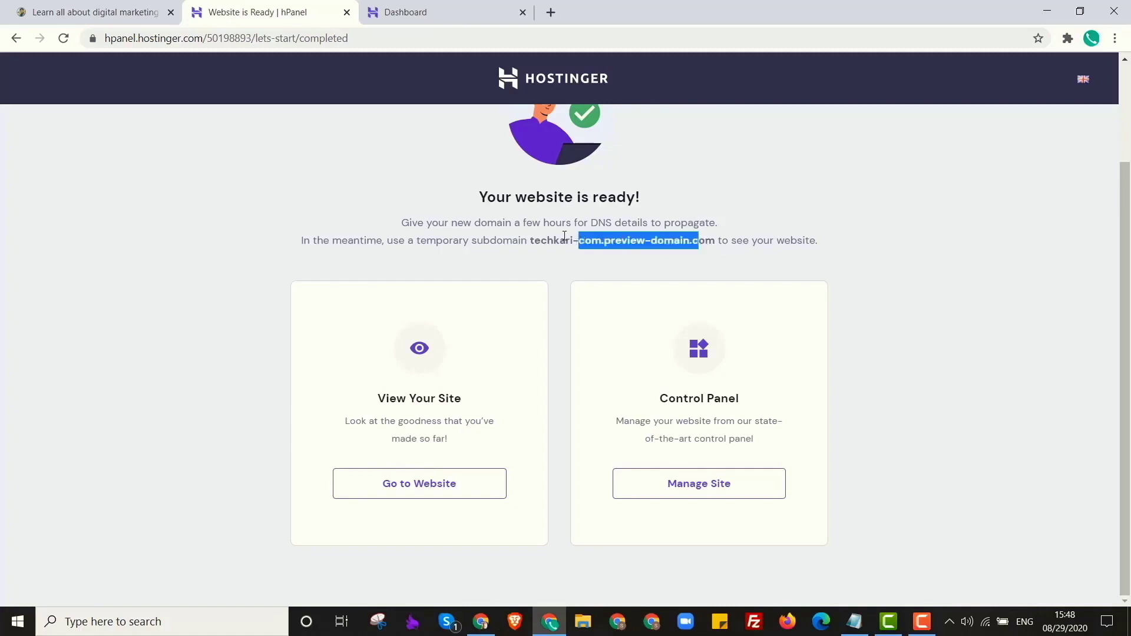
{"action": "left_click", "coordinate": [384, 4]}
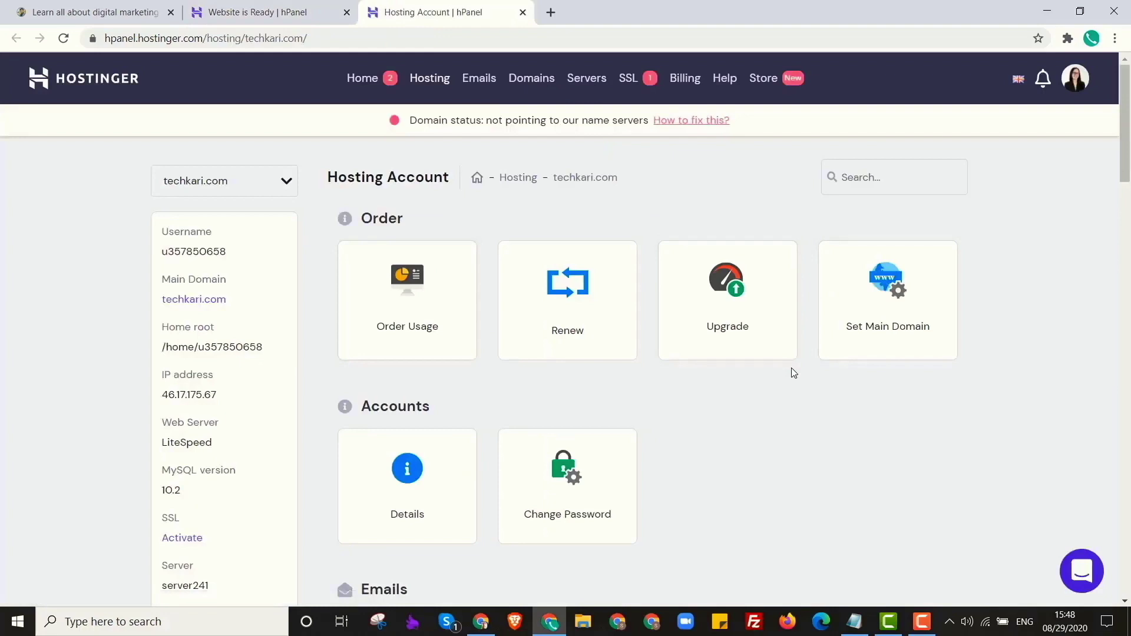
Scroll down to the Website tools and open the Auto Installer.
{"action": "scroll", "coordinate": [794, 373], "scroll_direction": "down", "scroll_amount": 3}
{"action": "scroll", "coordinate": [794, 372], "scroll_direction": "down", "scroll_amount": 7}
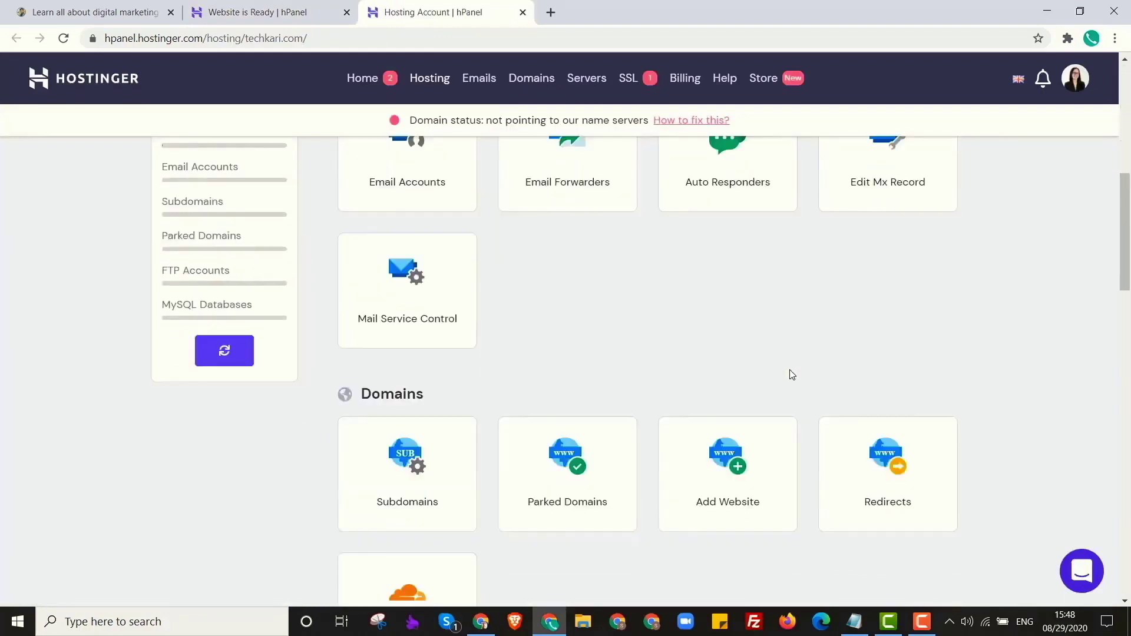
{"action": "scroll", "coordinate": [472, 439], "scroll_direction": "down", "scroll_amount": 1}
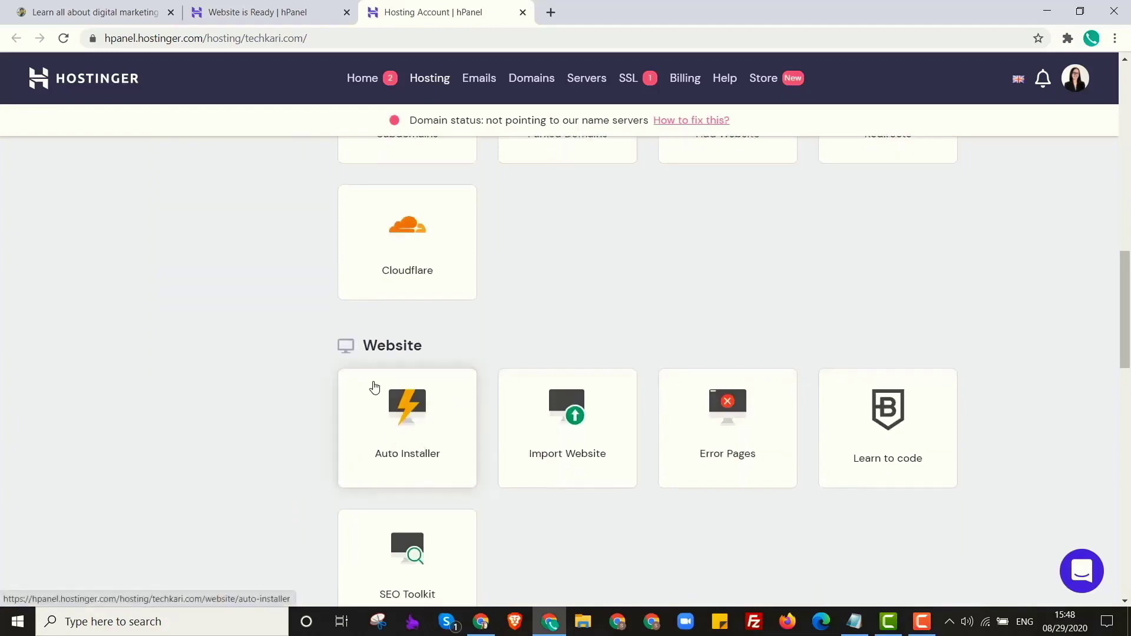
{"action": "scroll", "coordinate": [591, 493], "scroll_direction": "down", "scroll_amount": 2}
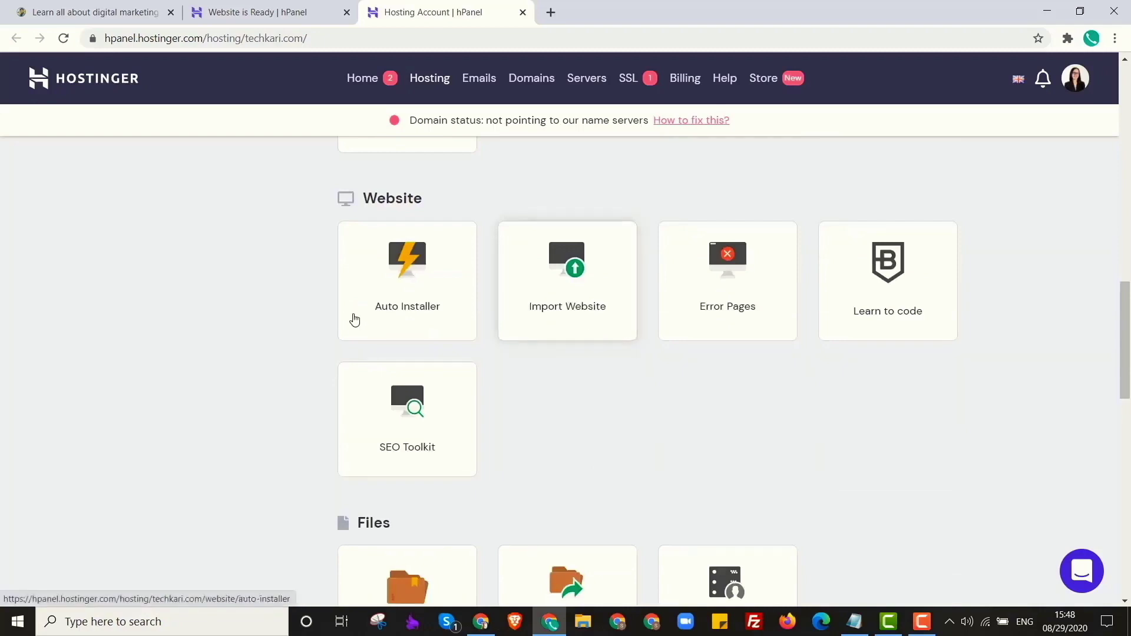
{"action": "left_click", "coordinate": [406, 270]}
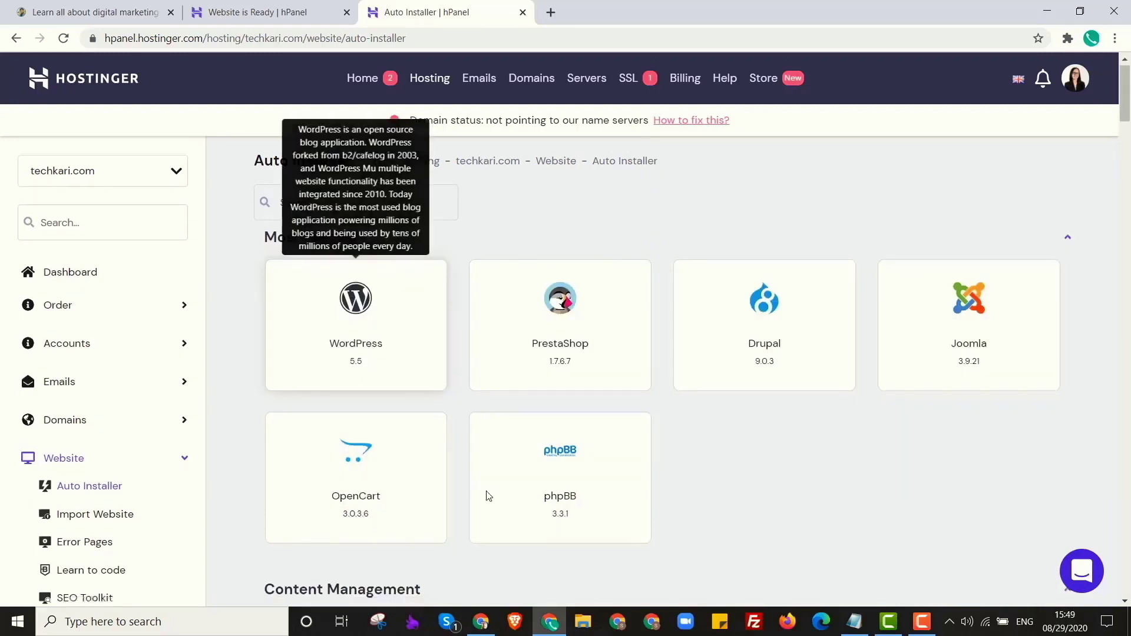
{"action": "scroll", "coordinate": [497, 479], "scroll_direction": "down", "scroll_amount": 5}
{"action": "scroll", "coordinate": [497, 480], "scroll_direction": "up", "scroll_amount": 1}
{"action": "scroll", "coordinate": [525, 411], "scroll_direction": "down", "scroll_amount": 15}
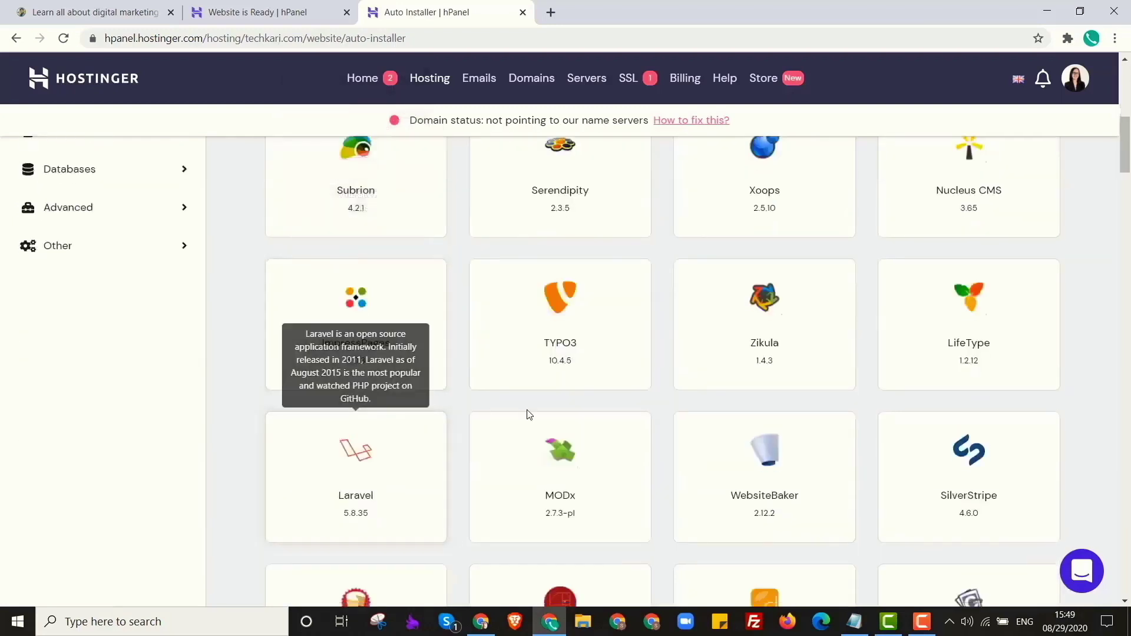
{"action": "scroll", "coordinate": [685, 437], "scroll_direction": "down", "scroll_amount": 2}
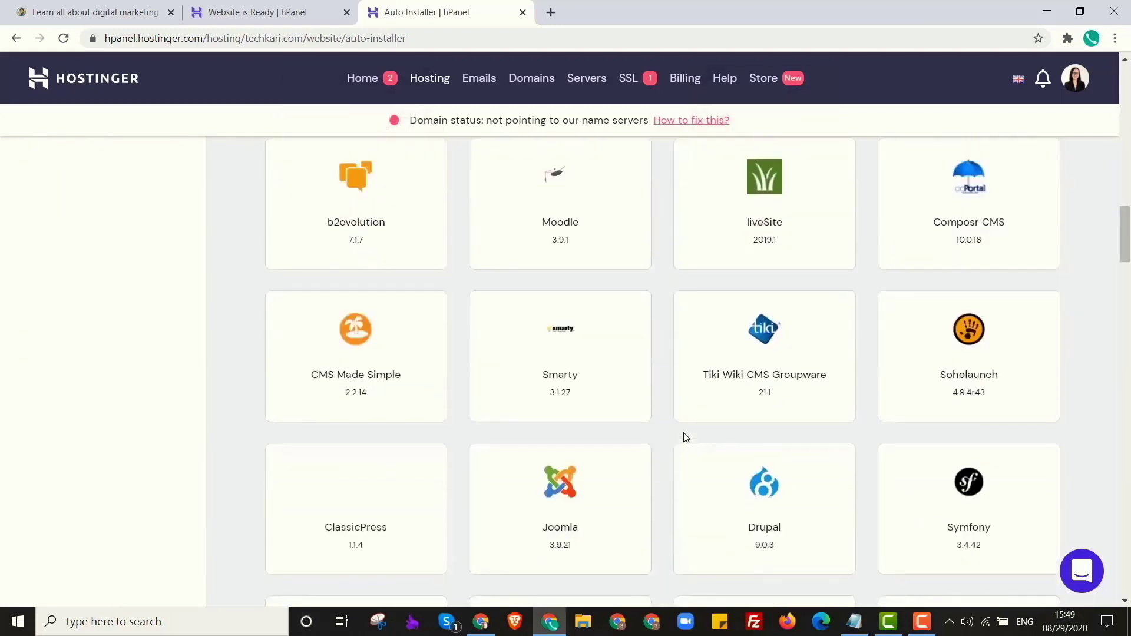
{"action": "scroll", "coordinate": [685, 437], "scroll_direction": "down", "scroll_amount": 2}
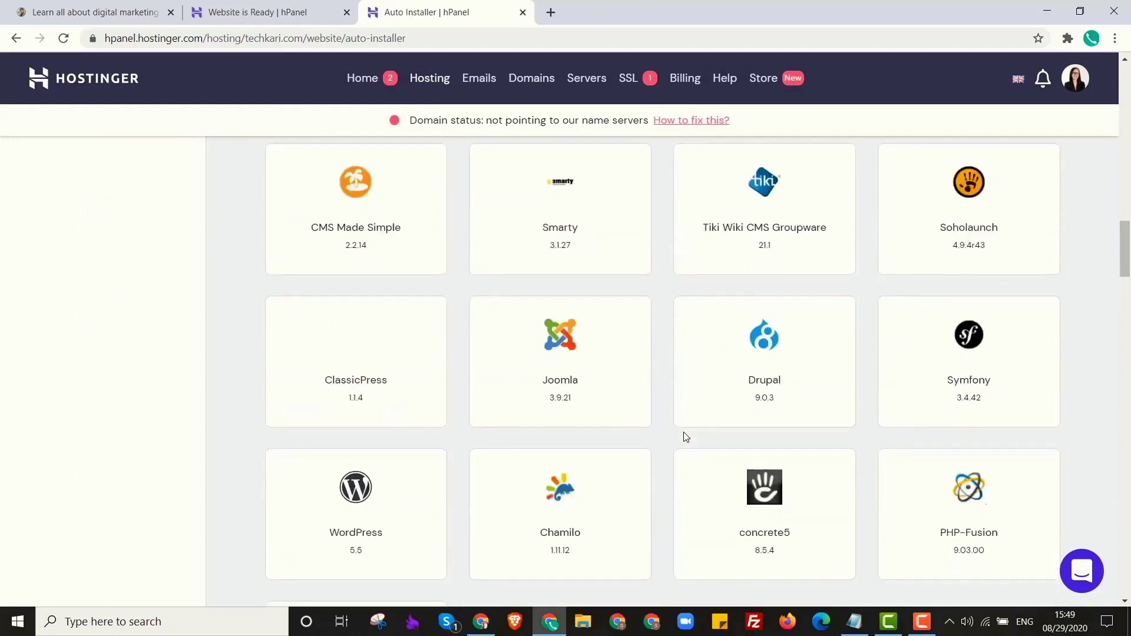
{"action": "scroll", "coordinate": [683, 432], "scroll_direction": "up", "scroll_amount": 1}
{"action": "scroll", "coordinate": [682, 434], "scroll_direction": "up", "scroll_amount": 2}
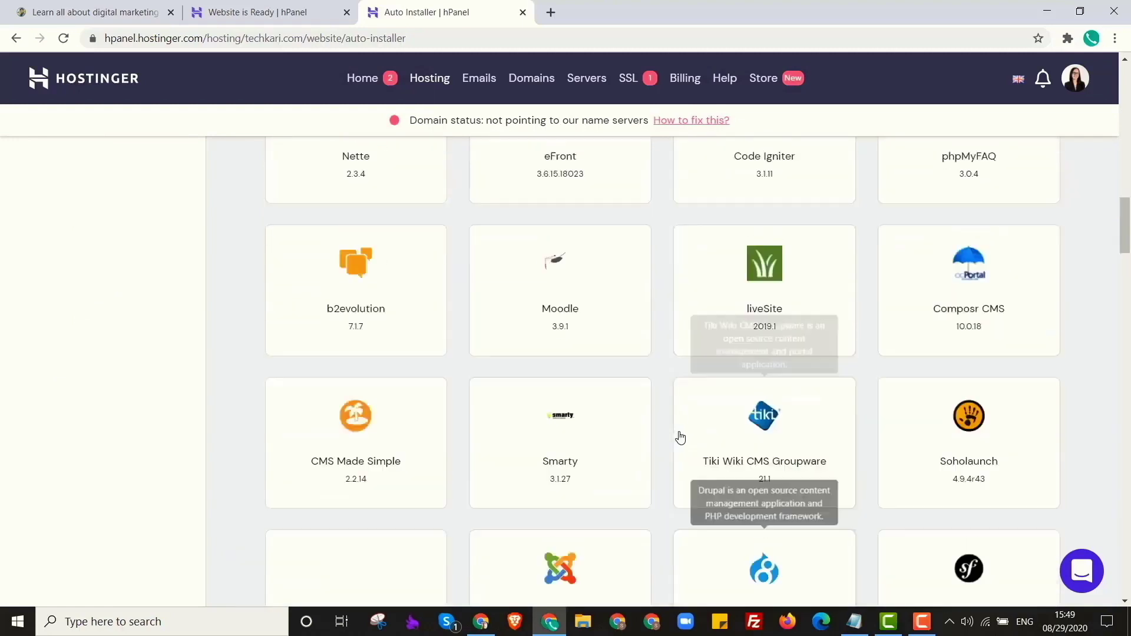
{"action": "scroll", "coordinate": [683, 436], "scroll_direction": "down", "scroll_amount": 1}
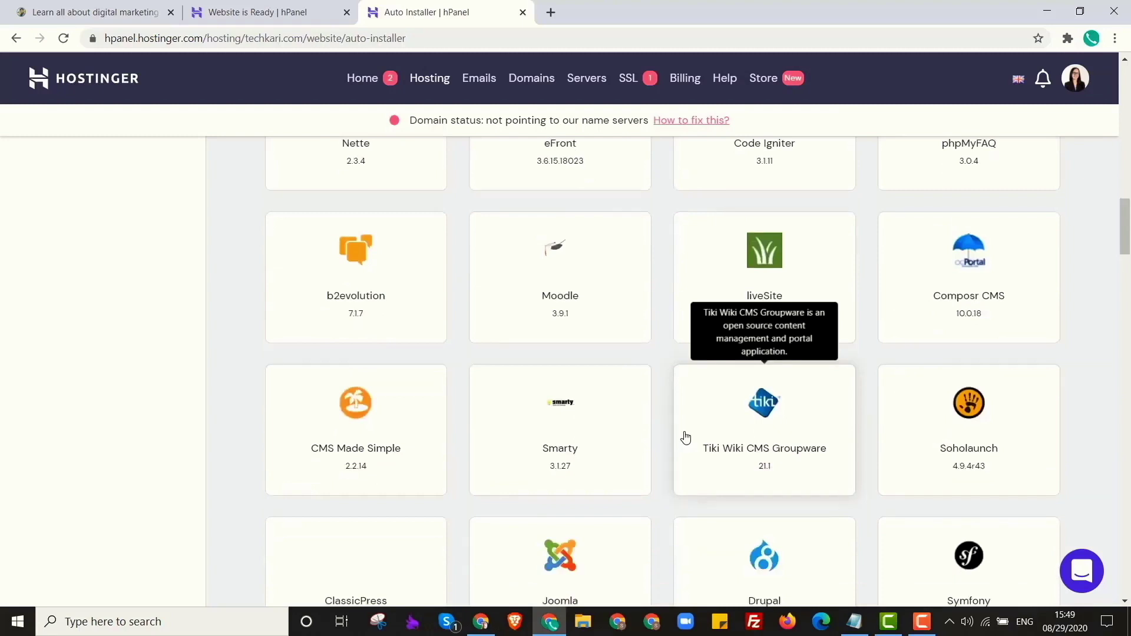
{"action": "scroll", "coordinate": [683, 436], "scroll_direction": "down", "scroll_amount": 6}
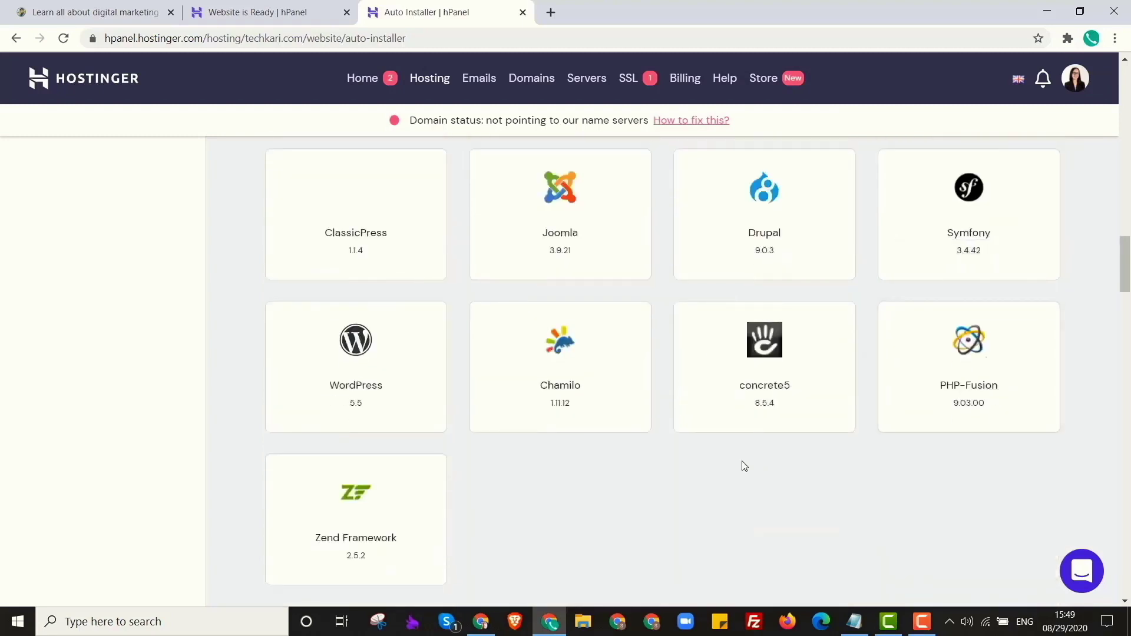
{"action": "scroll", "coordinate": [712, 460], "scroll_direction": "up", "scroll_amount": 18}
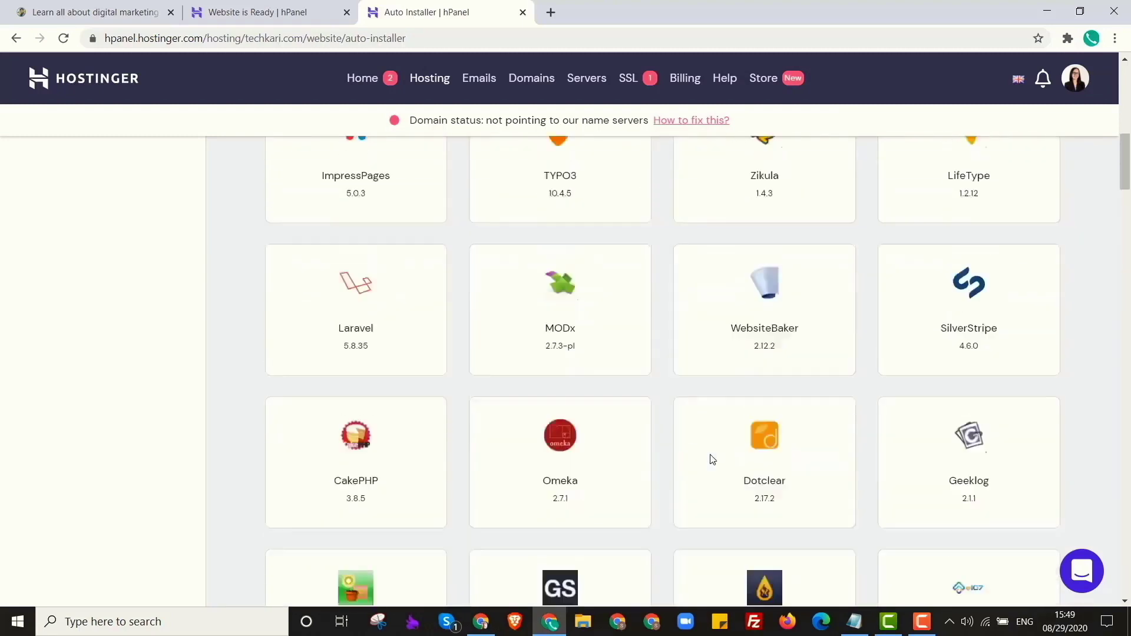
{"action": "scroll", "coordinate": [711, 459], "scroll_direction": "down", "scroll_amount": 7}
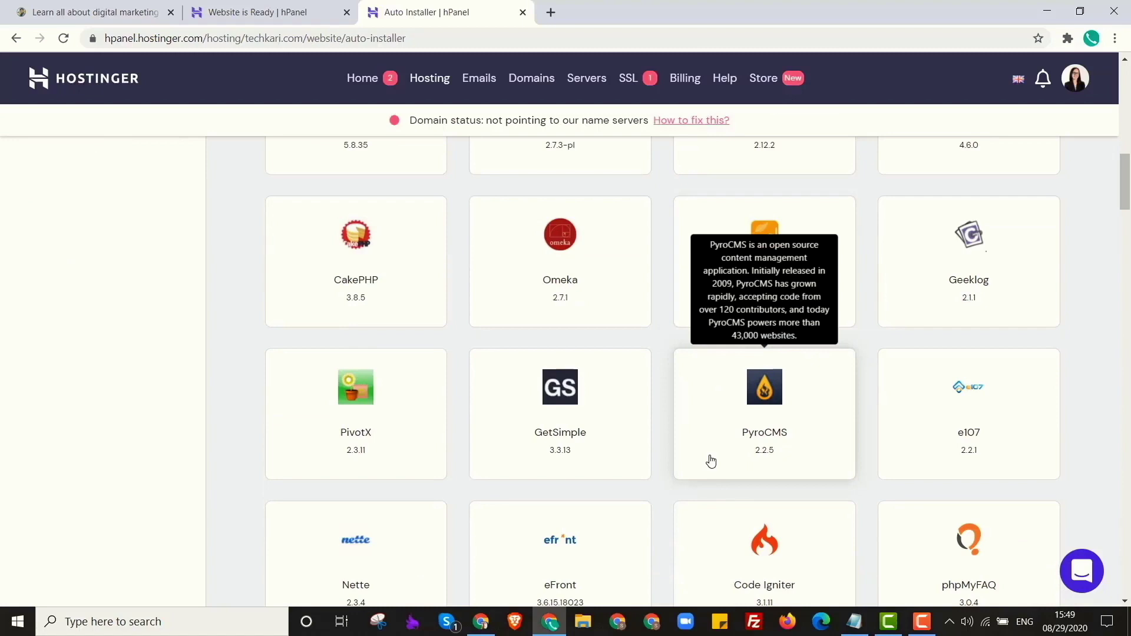
{"action": "scroll", "coordinate": [398, 381], "scroll_direction": "up", "scroll_amount": 15}
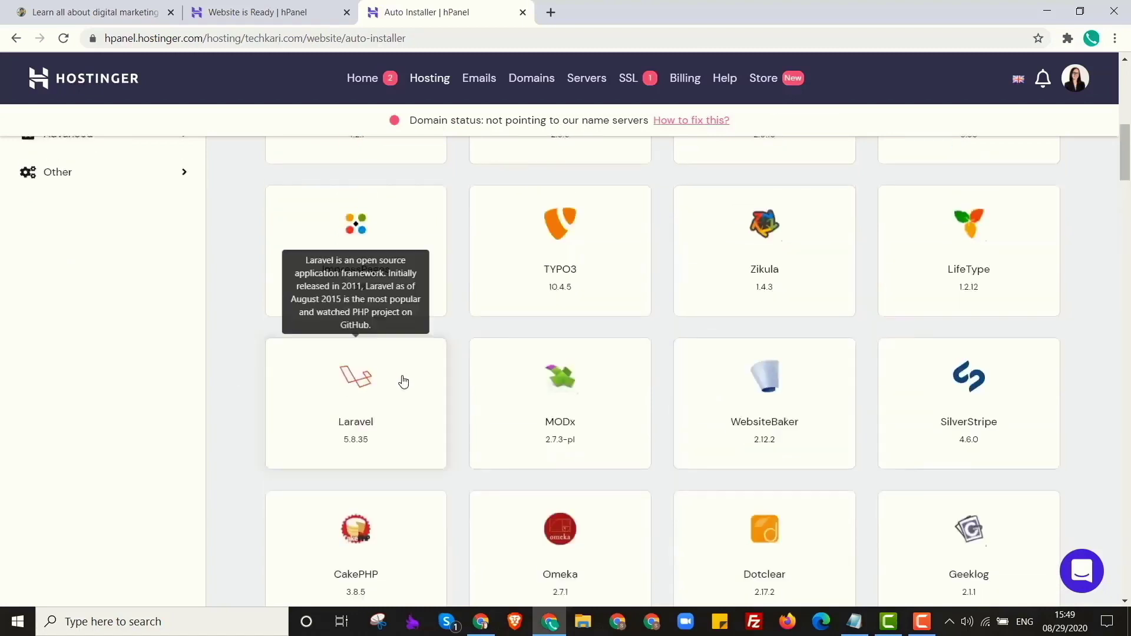
{"action": "left_click", "coordinate": [297, 369]}
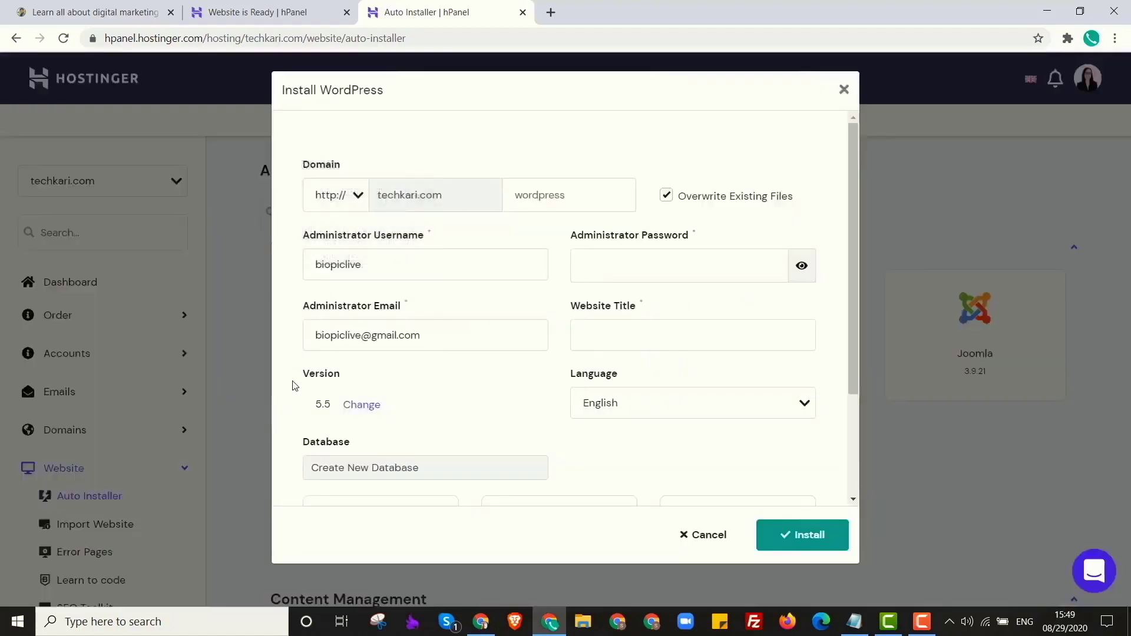
{"action": "left_click", "coordinate": [347, 198]}
{"action": "left_click", "coordinate": [332, 226]}
{"action": "key", "text": "Tab"}
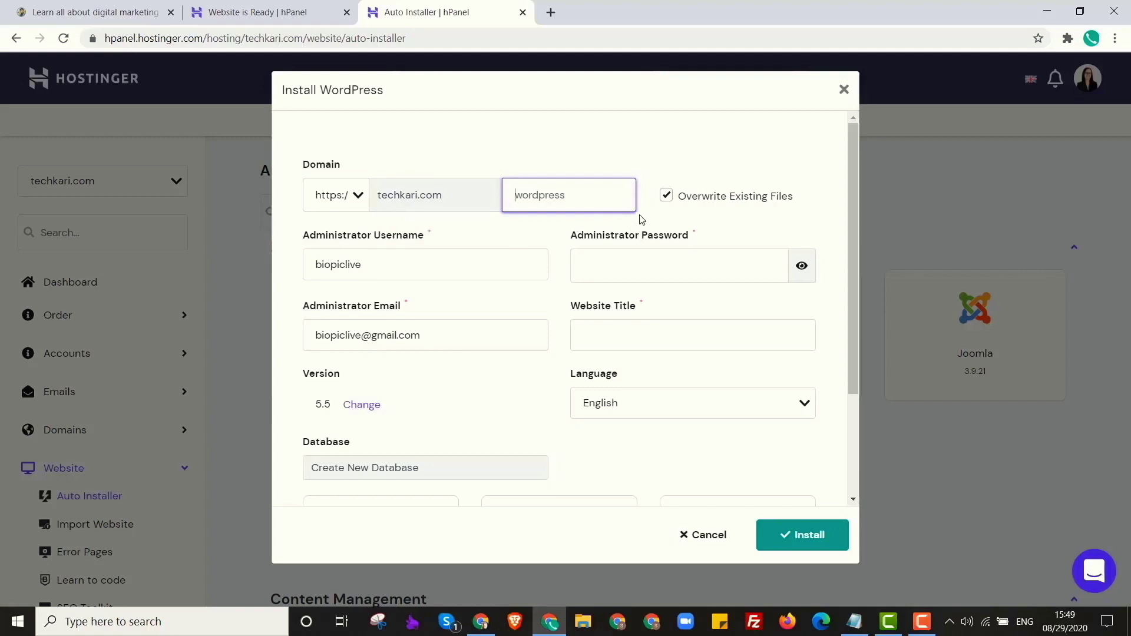
{"action": "type", "text": "wr"}
{"action": "left_click", "coordinate": [352, 19]}
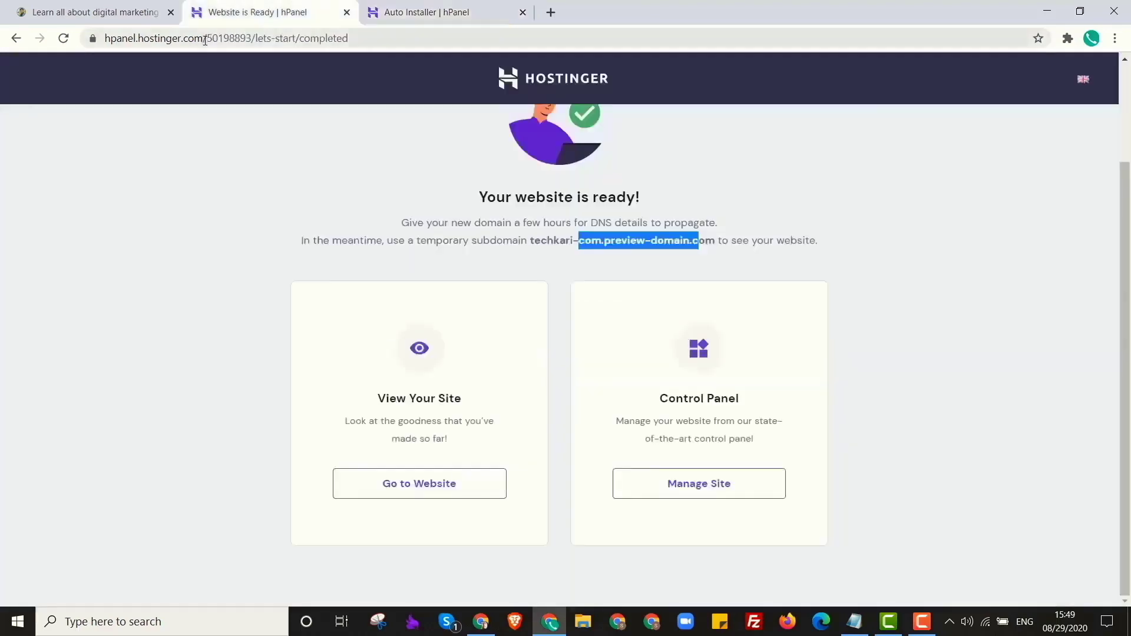
{"action": "left_click_drag", "start_coordinate": [206, 38], "coordinate": [235, 40]}
{"action": "left_click", "coordinate": [432, 12]}
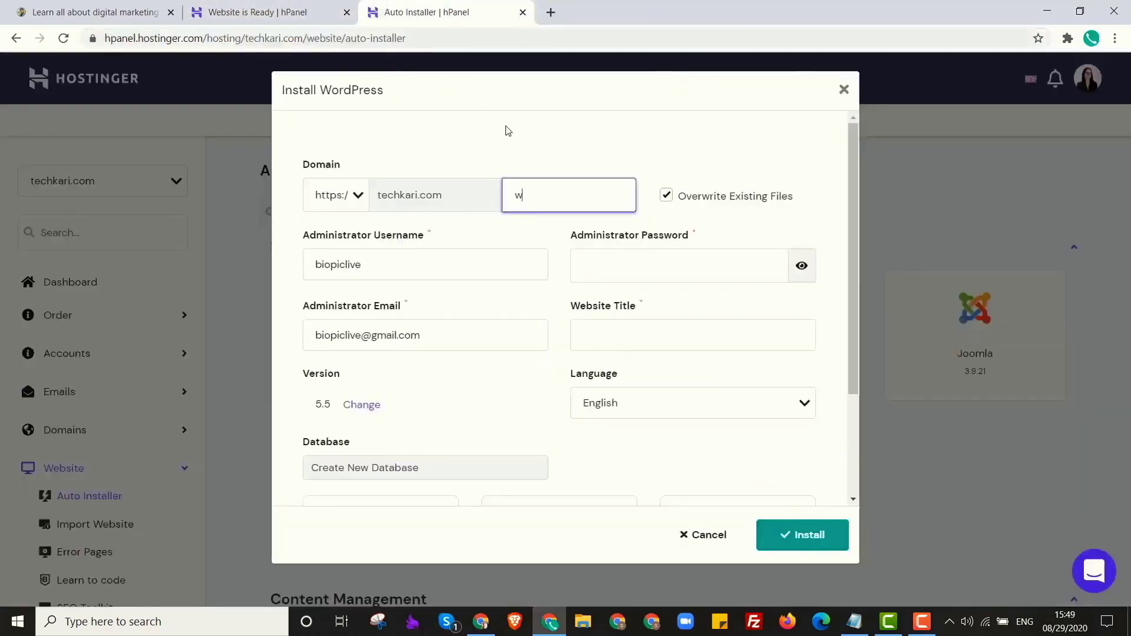
{"action": "key", "text": "BackSpace"}
Set administrator username to admin, fill the password, and title the website TechKari.
{"action": "left_click", "coordinate": [518, 333]}
{"action": "left_click", "coordinate": [451, 266]}
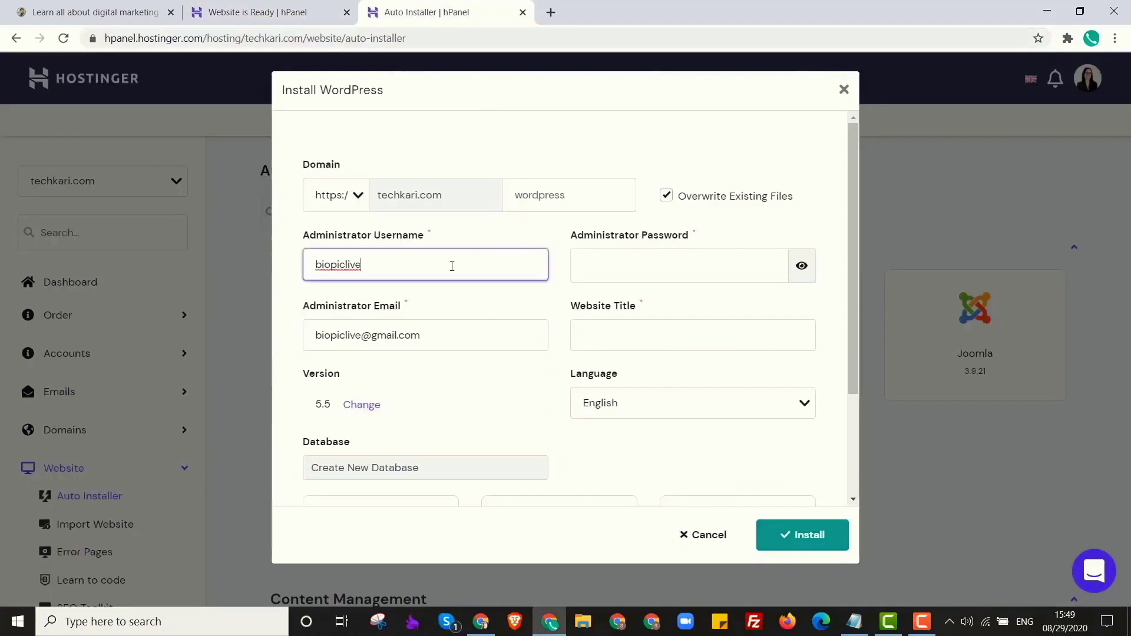
{"action": "double_click", "coordinate": [383, 266]}
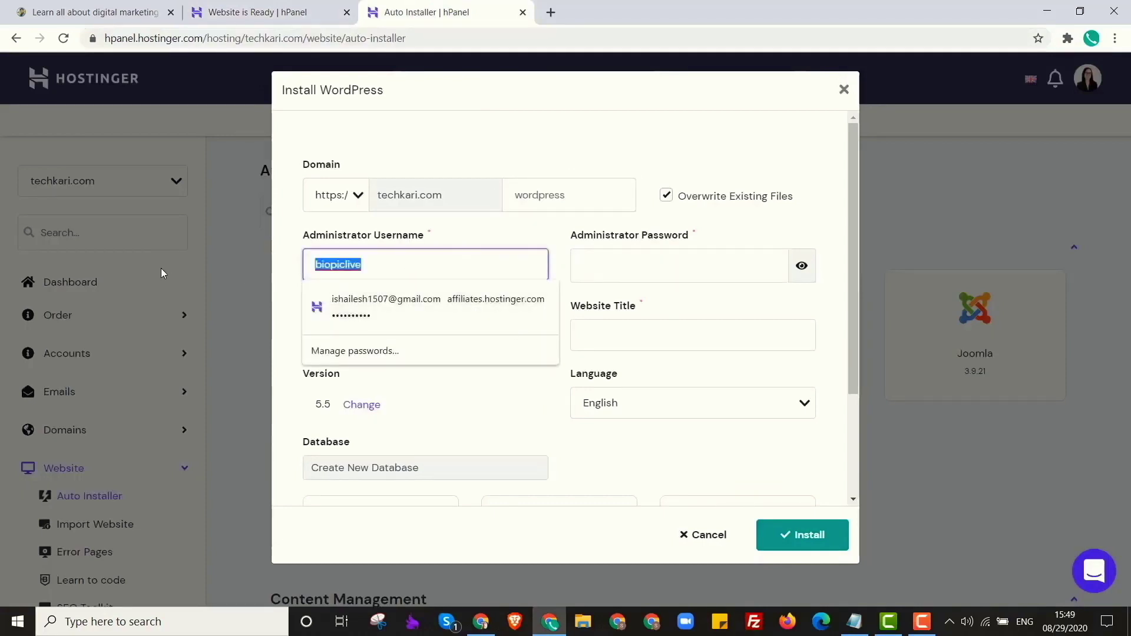
{"action": "type", "text": "admin"}
{"action": "key", "text": "Tab"}
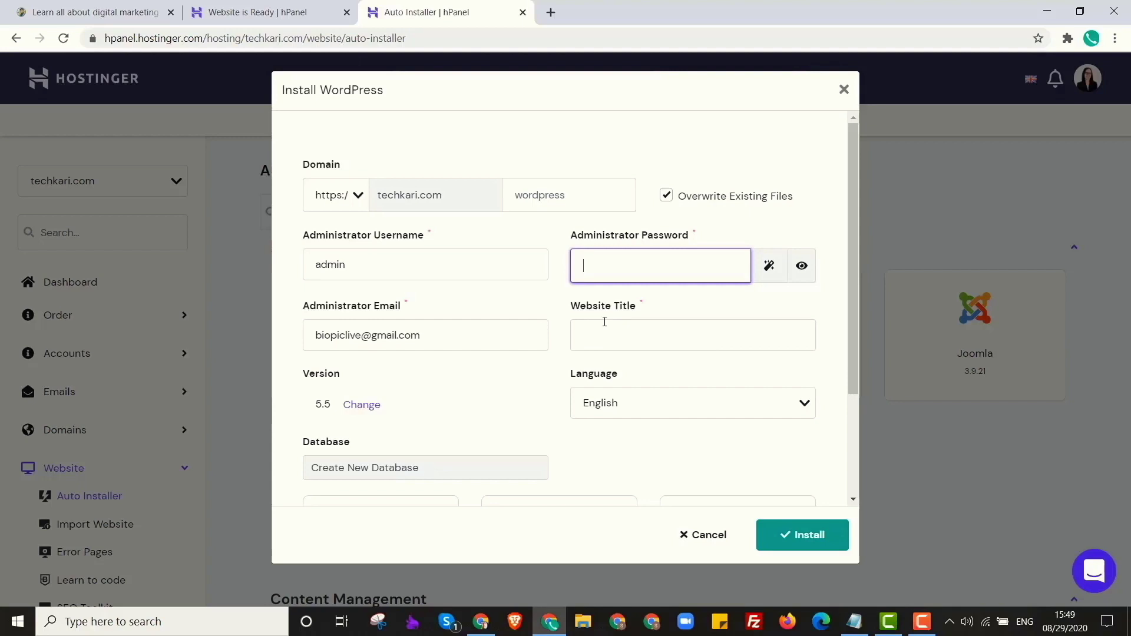
{"action": "left_click", "coordinate": [664, 331]}
{"action": "type", "text": "TechKari"}
Install WordPress and open the new TechKari site's WordPress dashboard.
{"action": "scroll", "coordinate": [508, 429], "scroll_direction": "down", "scroll_amount": 3}
{"action": "scroll", "coordinate": [571, 391], "scroll_direction": "up", "scroll_amount": 3}
{"action": "scroll", "coordinate": [804, 406], "scroll_direction": "down", "scroll_amount": 2}
{"action": "scroll", "coordinate": [648, 368], "scroll_direction": "up", "scroll_amount": 2}
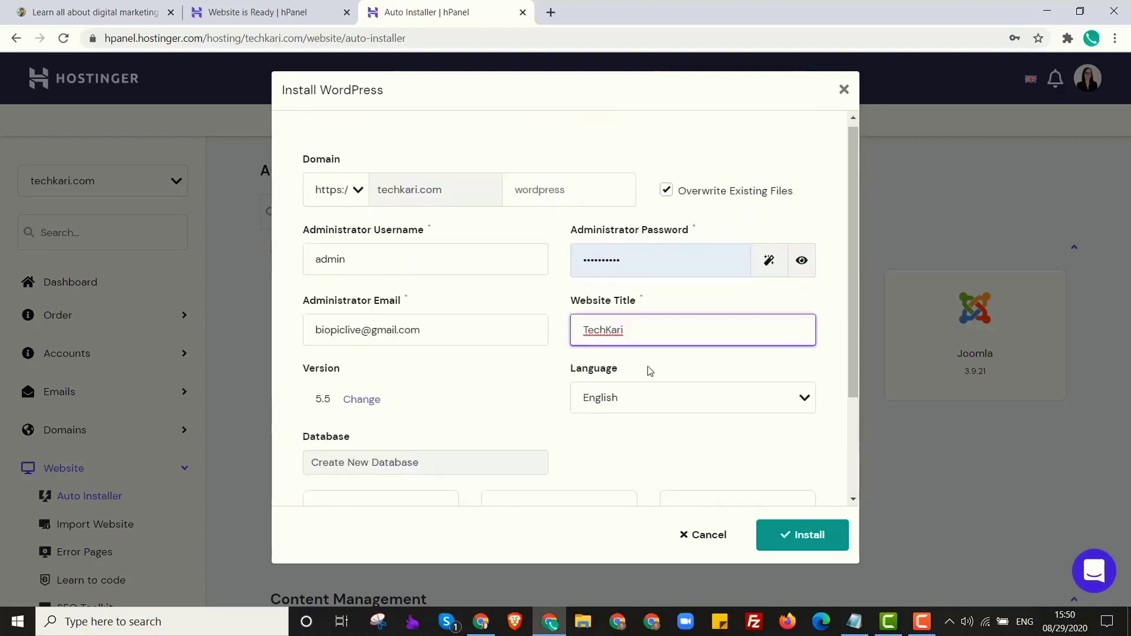
{"action": "left_click", "coordinate": [806, 537]}
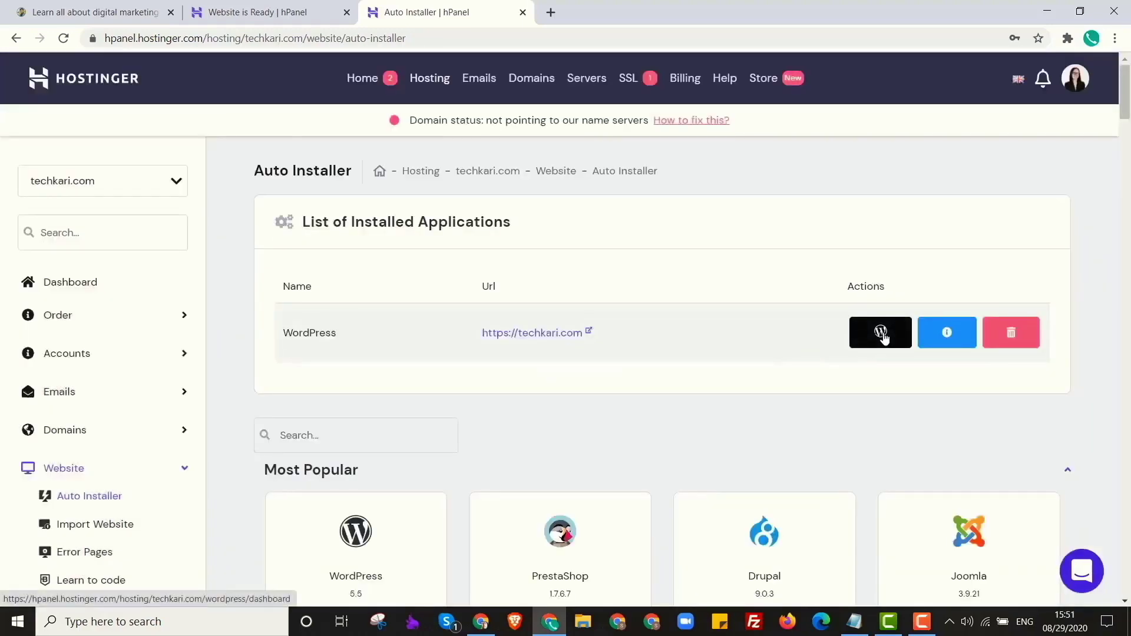
{"action": "left_click", "coordinate": [883, 335]}
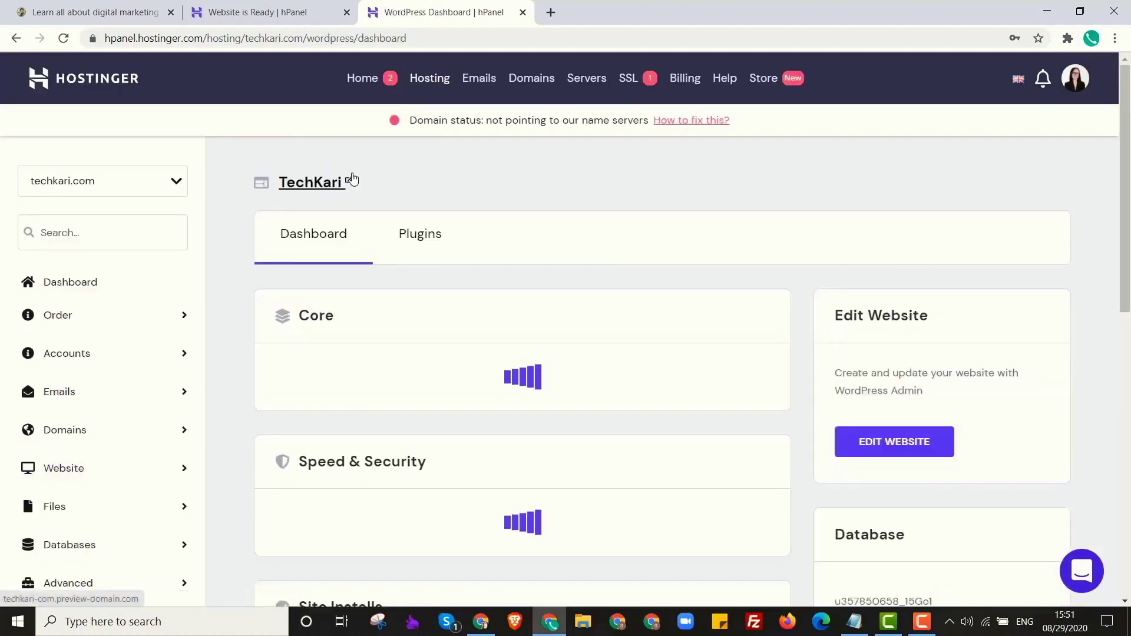
Open the live TechKari site in a new tab and load its /wp-admin address.
{"action": "left_click", "coordinate": [352, 180]}
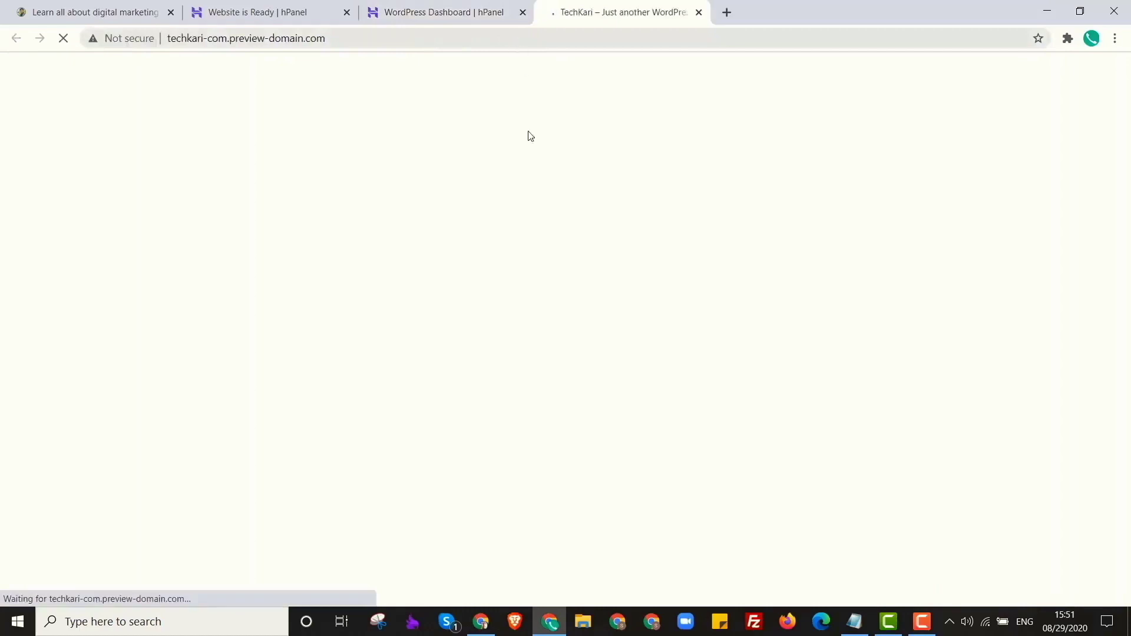
{"action": "scroll", "coordinate": [516, 318], "scroll_direction": "down", "scroll_amount": 6}
{"action": "scroll", "coordinate": [516, 318], "scroll_direction": "up", "scroll_amount": 5}
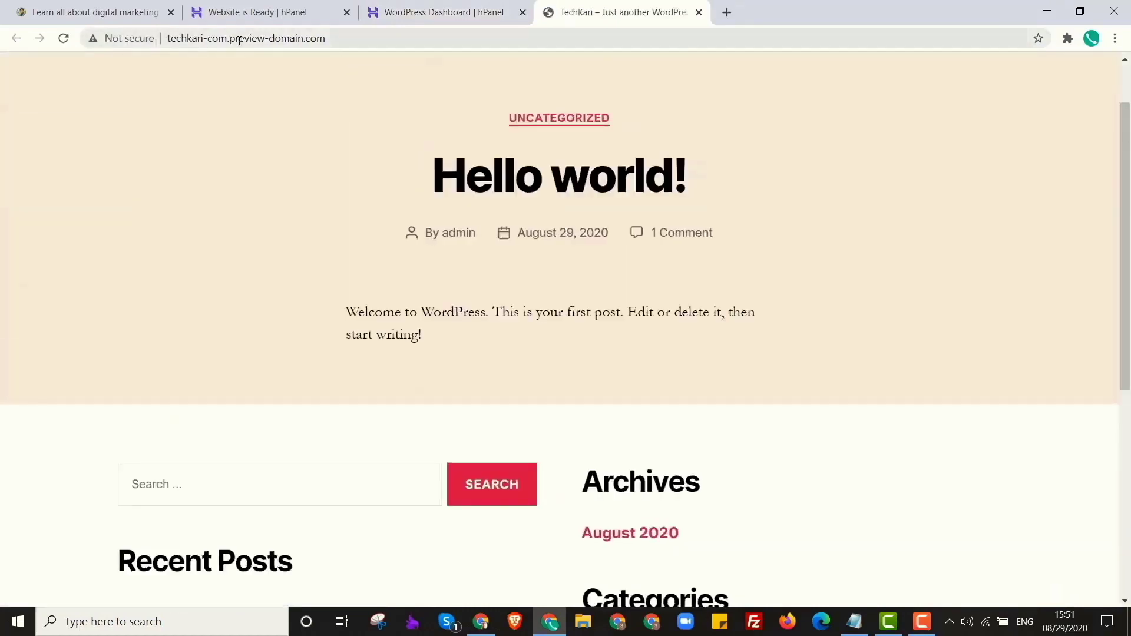
{"action": "left_click_drag", "start_coordinate": [231, 38], "coordinate": [455, 59]}
{"action": "left_click", "coordinate": [398, 36]}
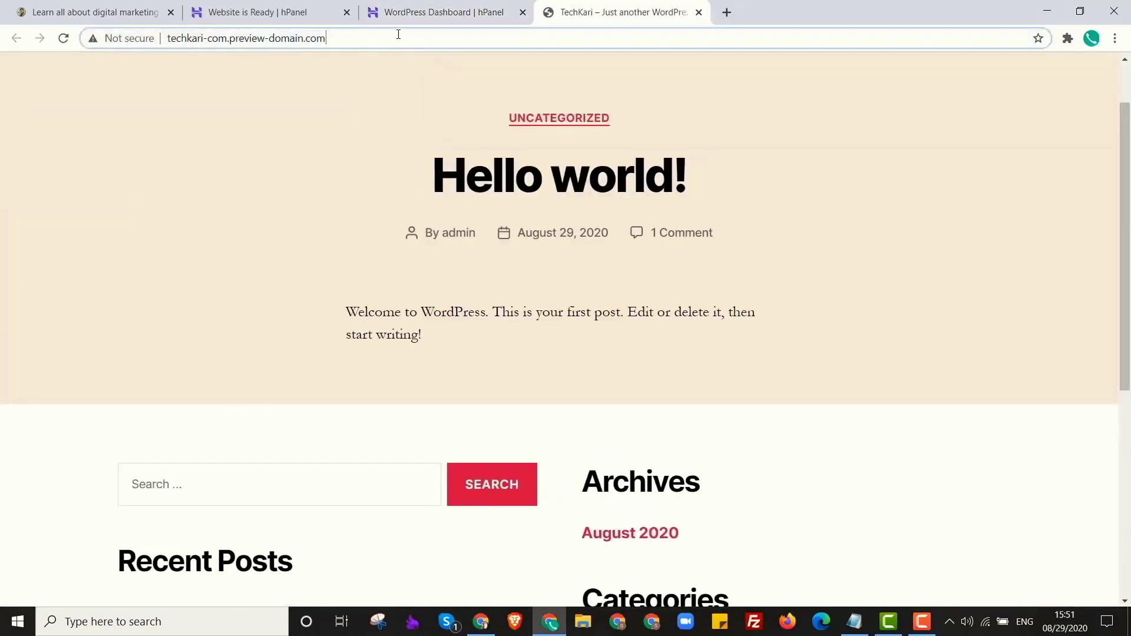
{"action": "type", "text": "/wp-a"}
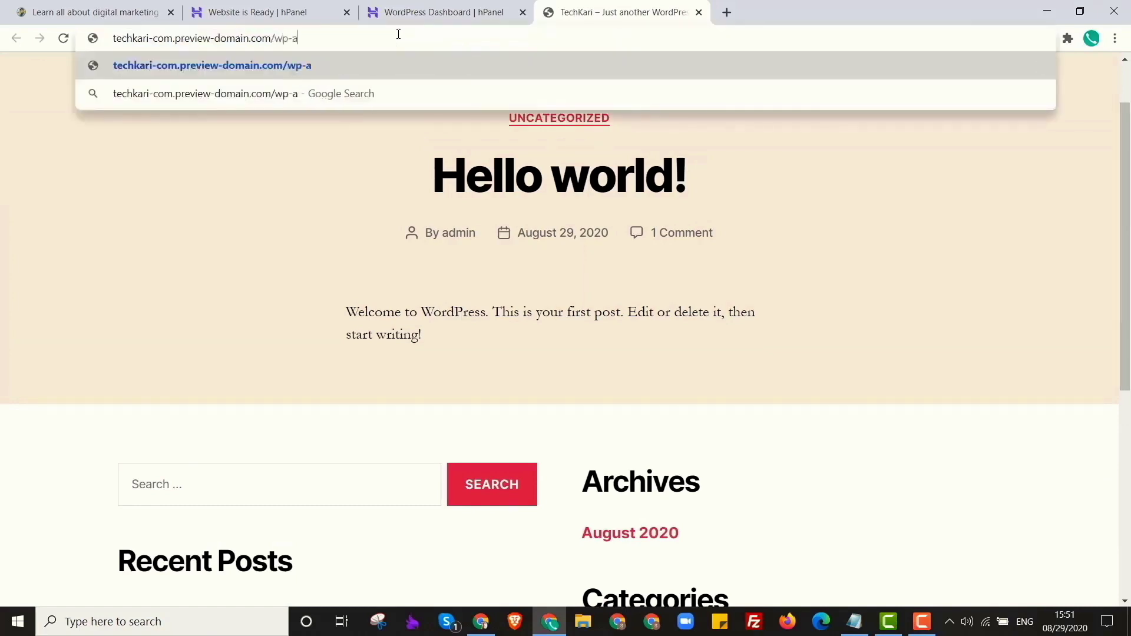
{"action": "type", "text": "dmin"}
{"action": "key", "text": "Return"}
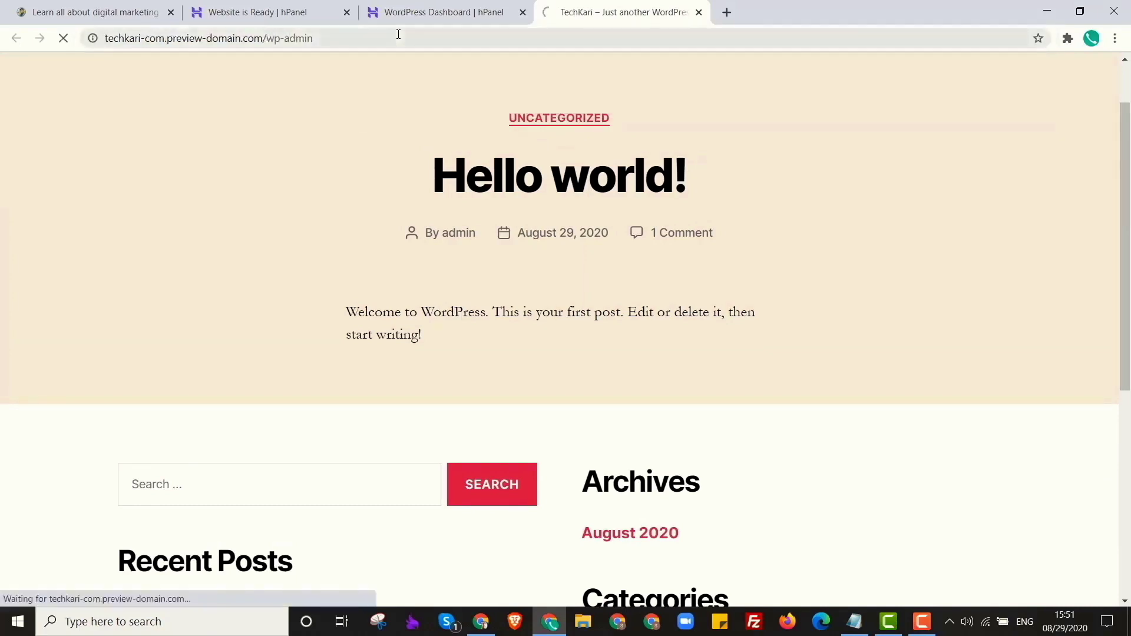
Return to the hPanel WordPress Dashboard tab, scrolled back to the top.
{"action": "left_click", "coordinate": [444, 12]}
{"action": "scroll", "coordinate": [593, 457], "scroll_direction": "up", "scroll_amount": 4}
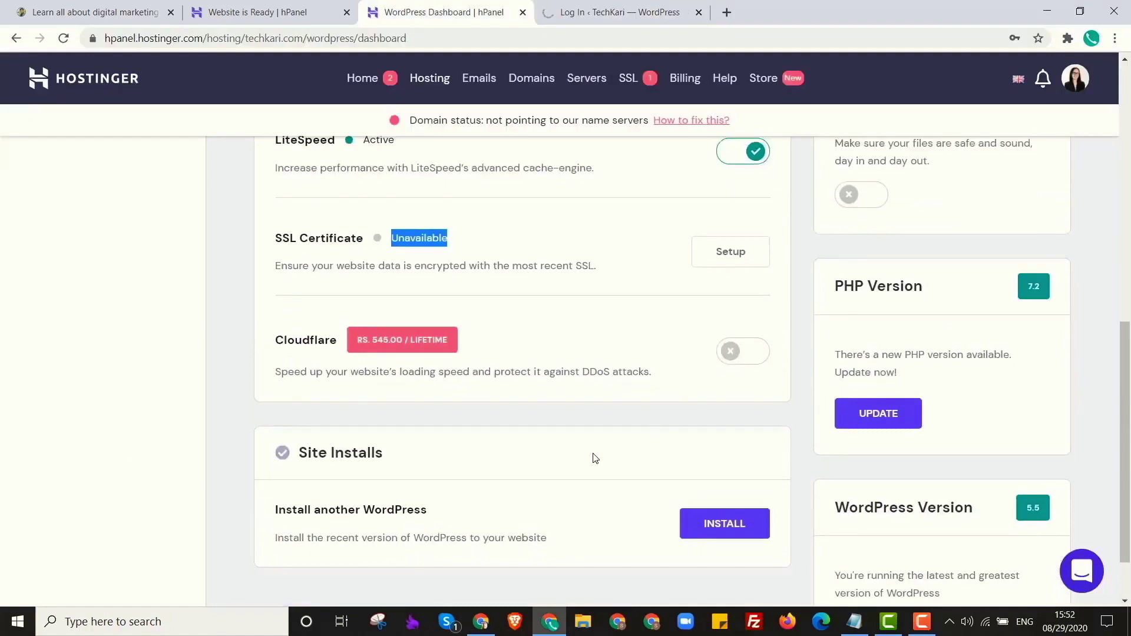
{"action": "scroll", "coordinate": [593, 457], "scroll_direction": "up", "scroll_amount": 3}
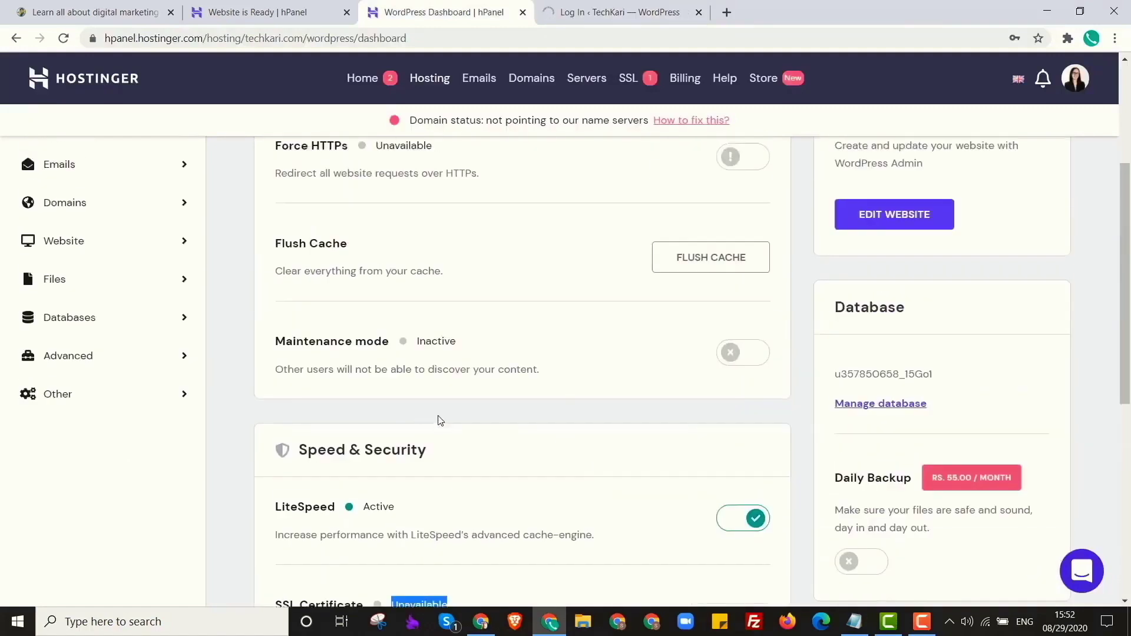
{"action": "scroll", "coordinate": [442, 420], "scroll_direction": "up", "scroll_amount": 4}
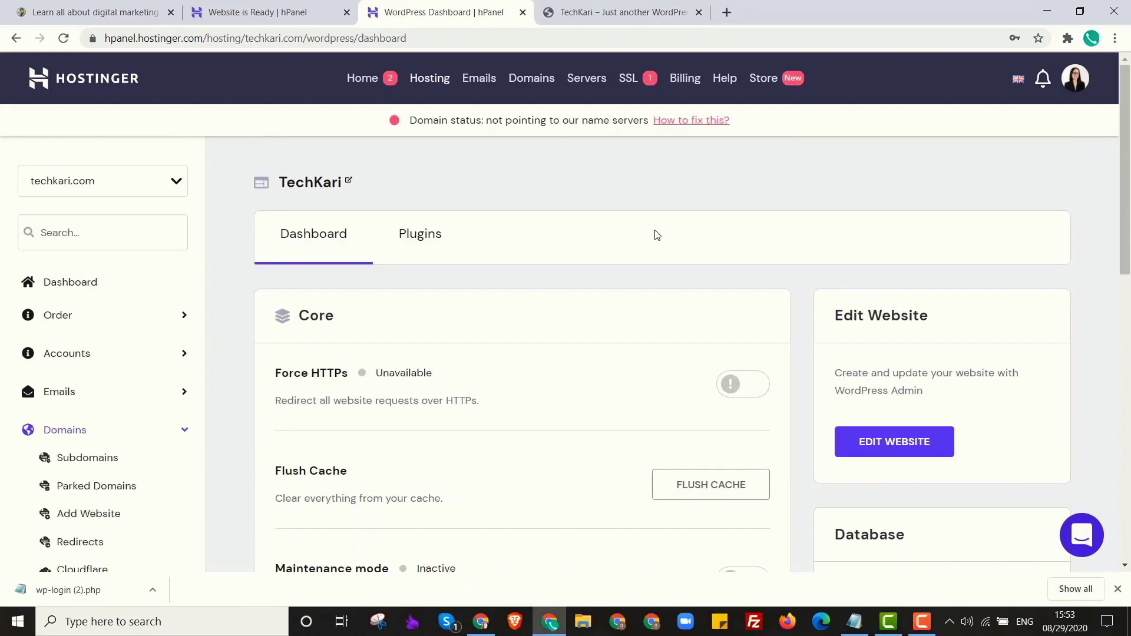
Open the 'How to fix this?' domain instructions, select ns1.dns-parking.com, and switch to GoDaddy.
{"action": "left_click_drag", "start_coordinate": [380, 124], "coordinate": [686, 111]}
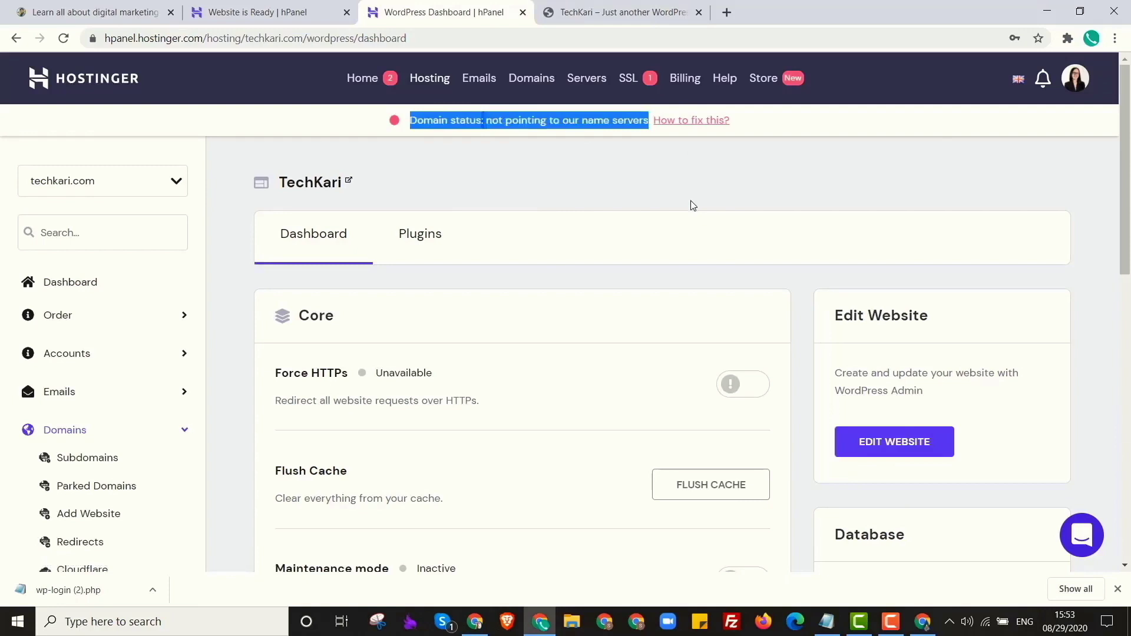
{"action": "left_click", "coordinate": [692, 121]}
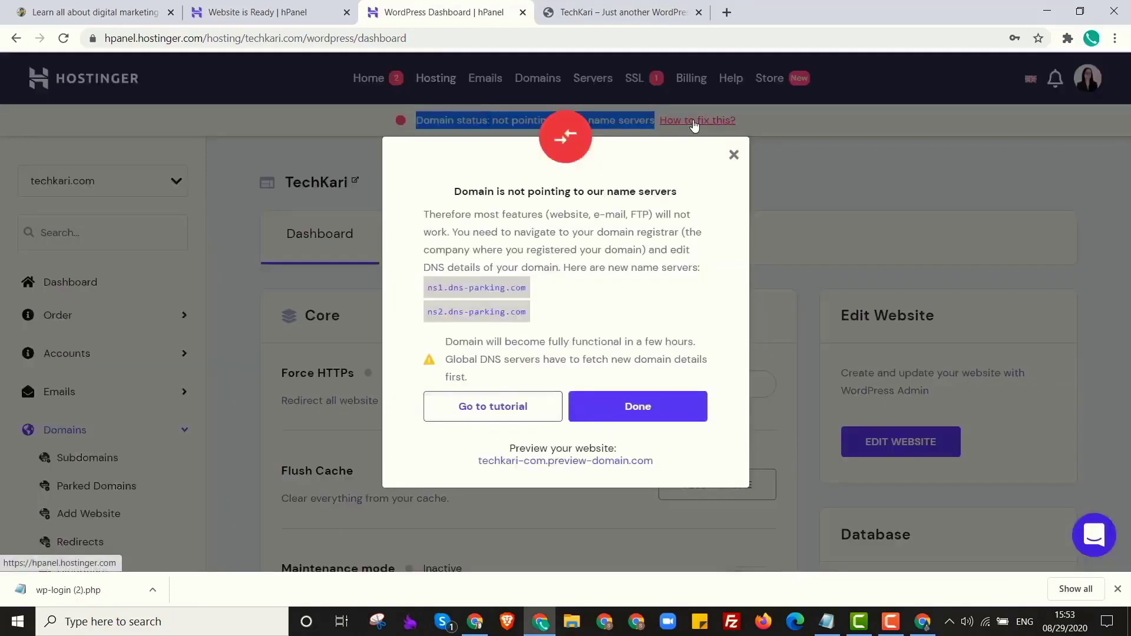
{"action": "left_click_drag", "start_coordinate": [428, 289], "coordinate": [537, 292]}
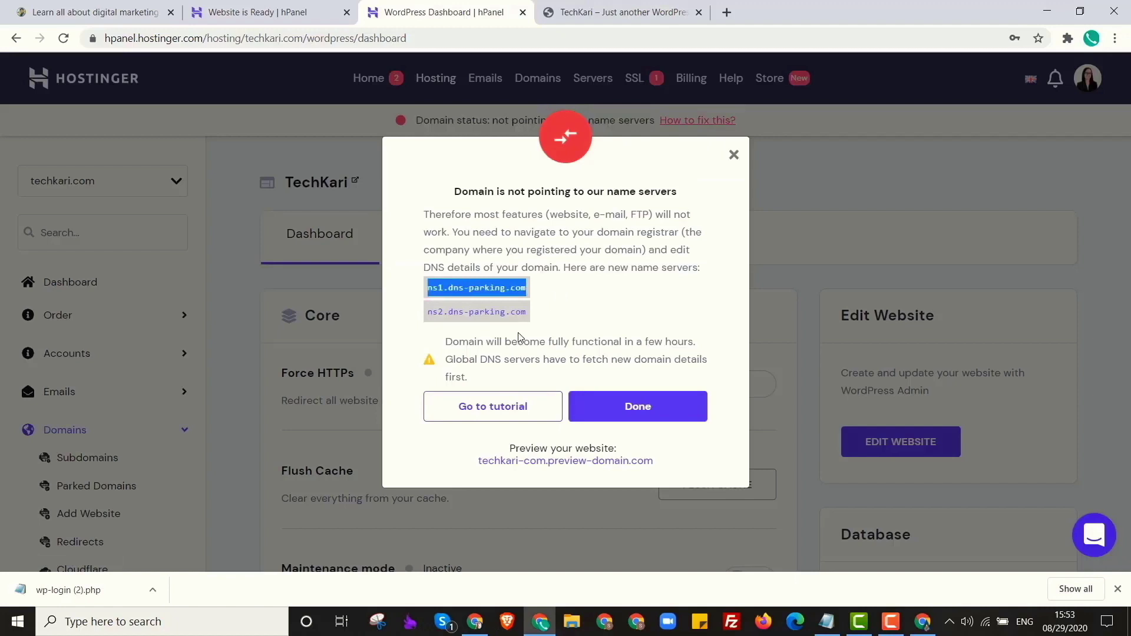
{"action": "key", "text": "alt+Tab"}
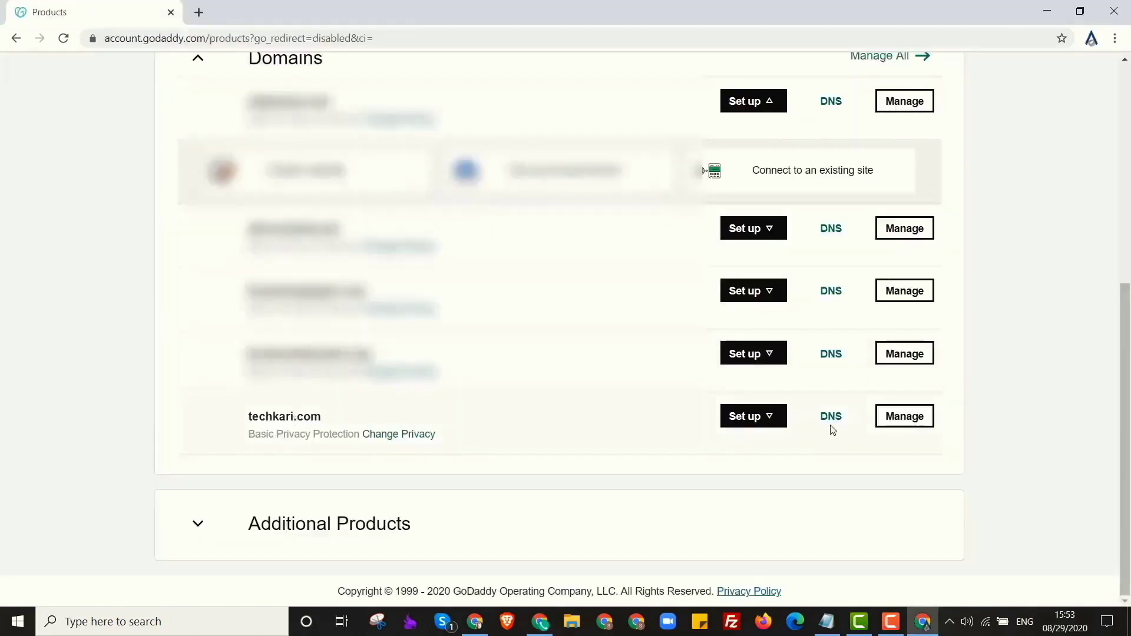
Open techkari.com's DNS settings, change nameservers, and choose 'Enter my own nameservers'.
{"action": "left_click", "coordinate": [833, 418]}
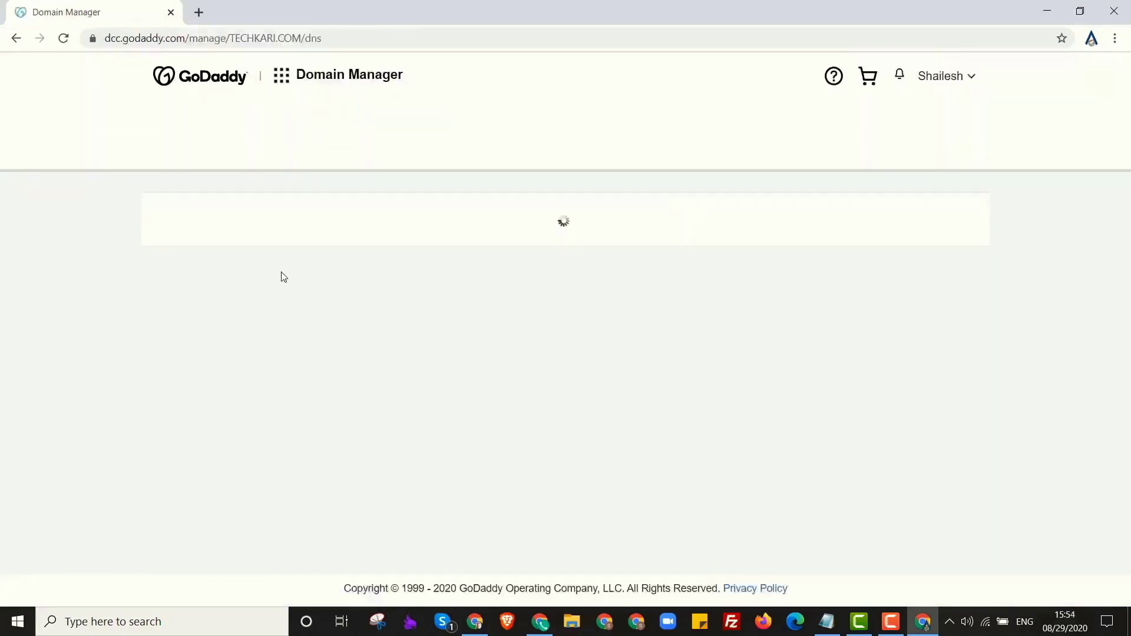
{"action": "scroll", "coordinate": [283, 277], "scroll_direction": "down", "scroll_amount": 10}
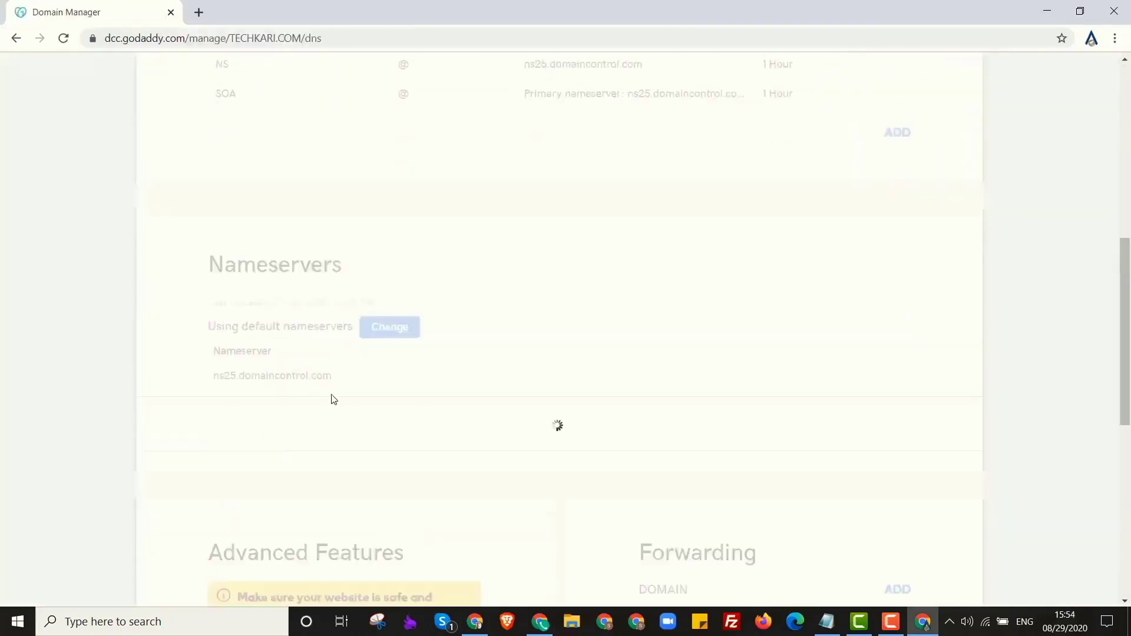
{"action": "left_click", "coordinate": [381, 329]}
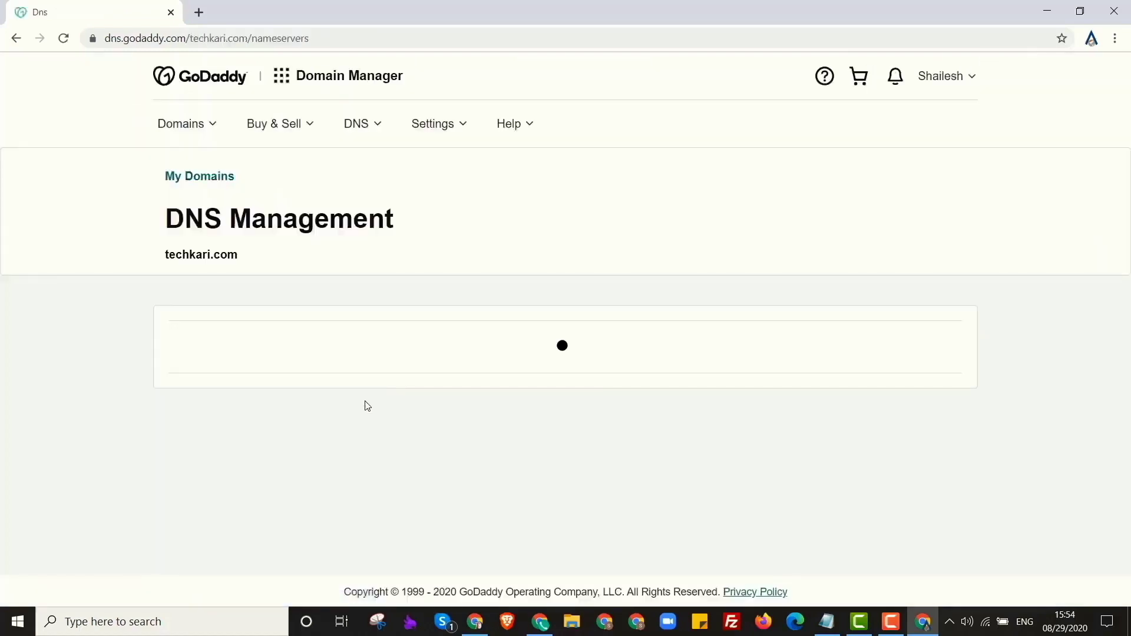
{"action": "scroll", "coordinate": [377, 511], "scroll_direction": "down", "scroll_amount": 1}
{"action": "left_click", "coordinate": [288, 511]}
Fill the nameserver fields with ns1.dns-parking.com and ns2.dns-parking.com, then close the form.
{"action": "left_click", "coordinate": [267, 369]}
{"action": "left_click", "coordinate": [290, 402]}
{"action": "left_click", "coordinate": [292, 411]}
{"action": "left_click", "coordinate": [231, 446]}
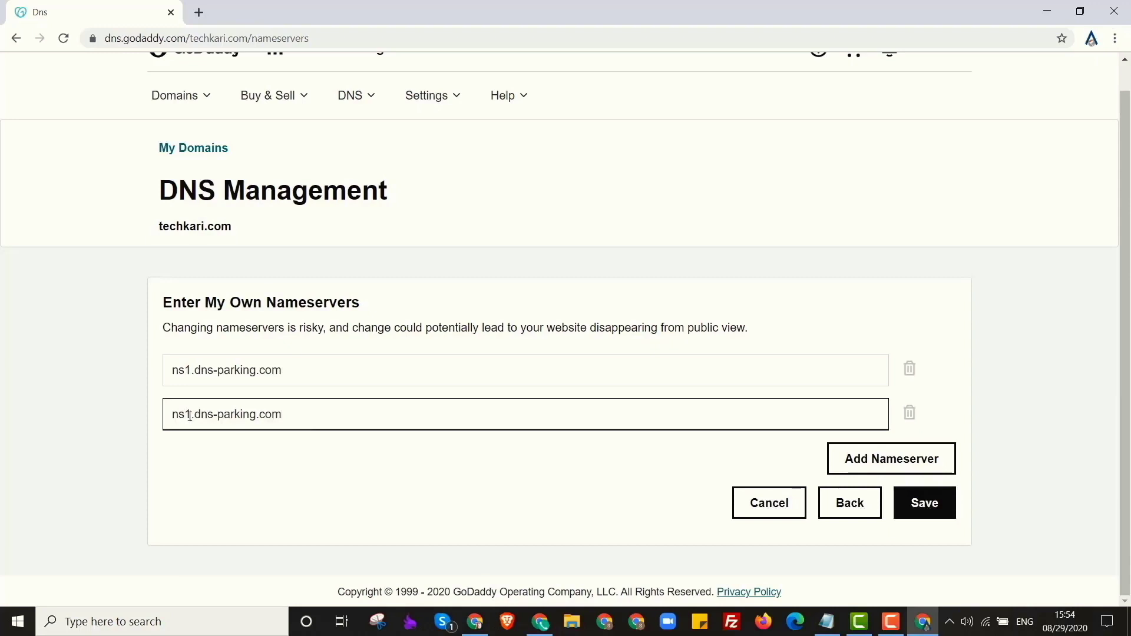
{"action": "left_click", "coordinate": [190, 415]}
{"action": "key", "text": "BackSpace"}
{"action": "type", "text": "2"}
{"action": "scroll", "coordinate": [507, 505], "scroll_direction": "up", "scroll_amount": 1}
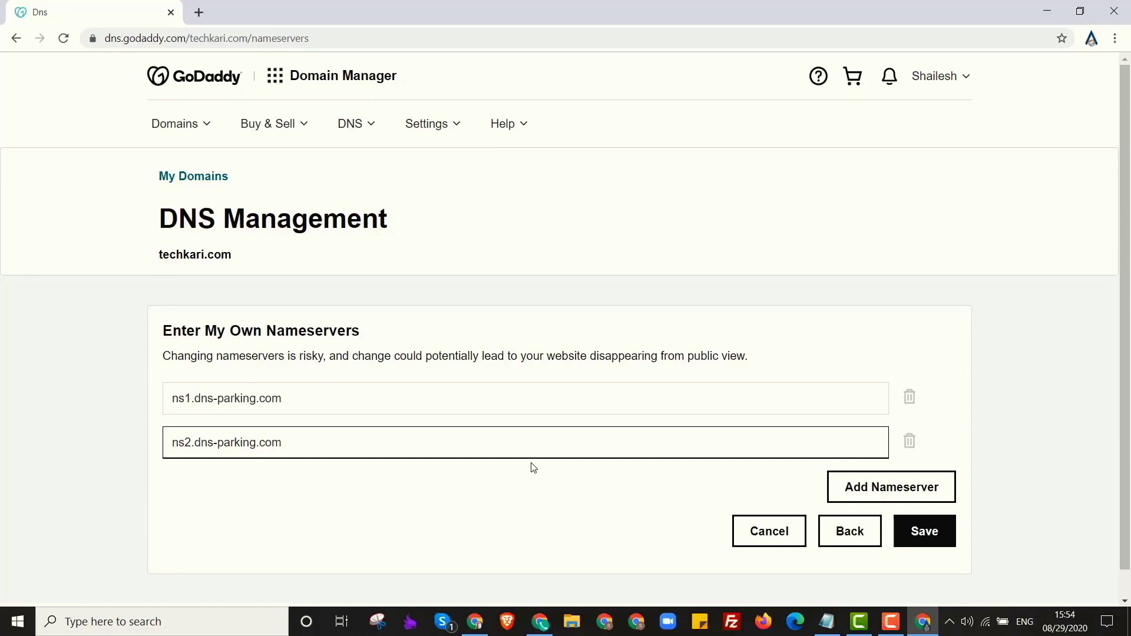
{"action": "left_click", "coordinate": [736, 537]}
Back in hPanel, select the second name server address, then switch to the site tab.
{"action": "key", "text": "alt+Tab"}
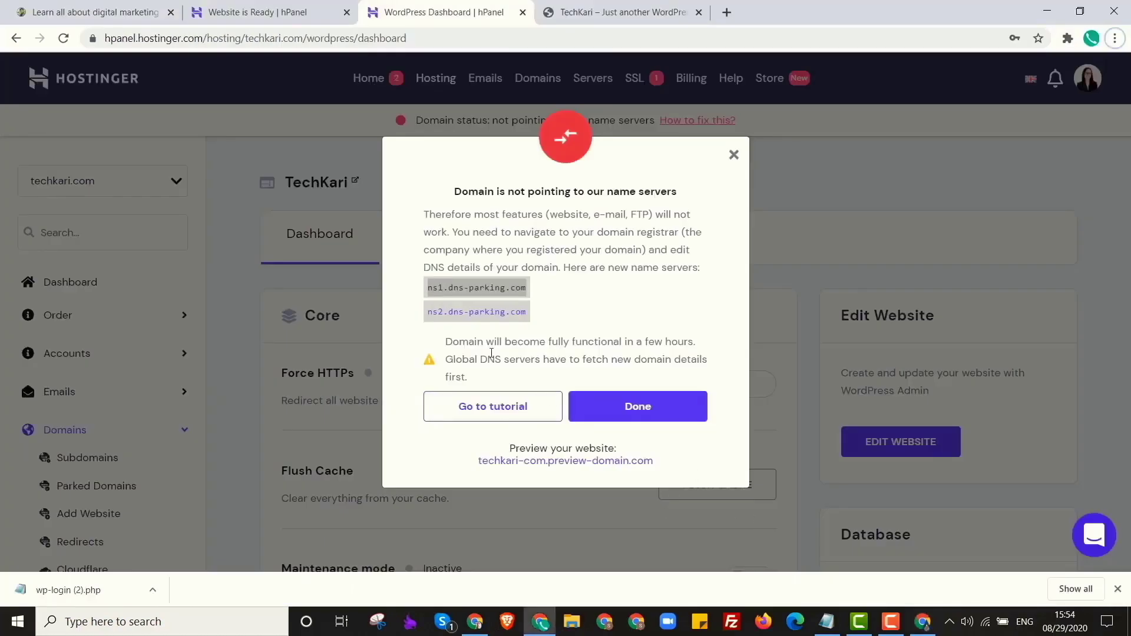
{"action": "triple_click", "coordinate": [482, 313]}
{"action": "left_click", "coordinate": [618, 12]}
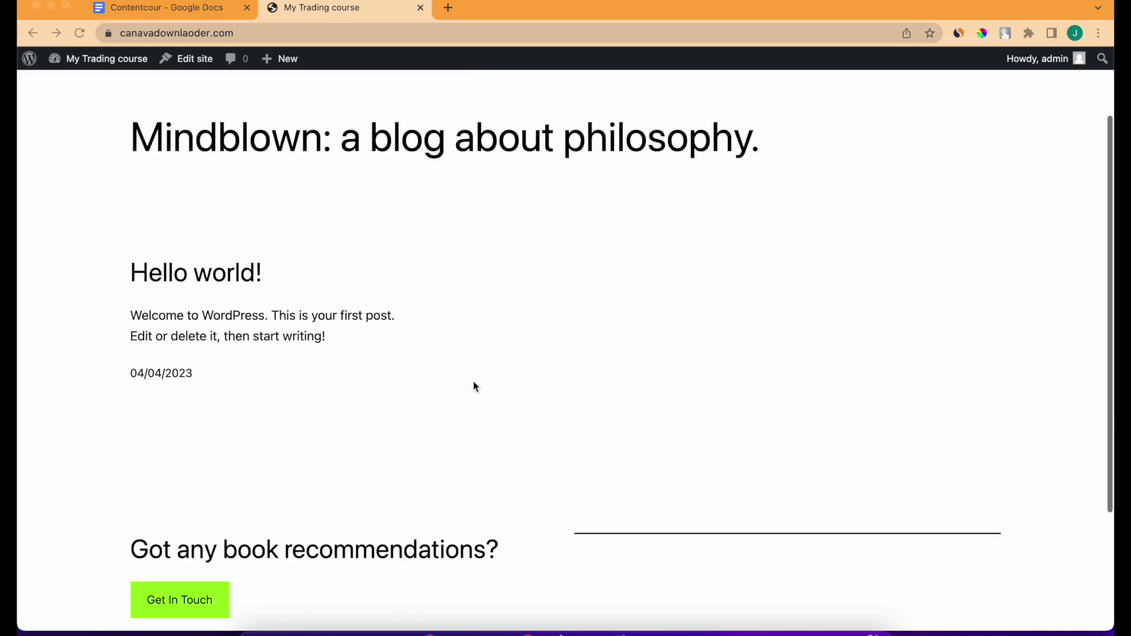
{"action": "scroll", "coordinate": [474, 383], "scroll_direction": "down", "scroll_amount": 1}
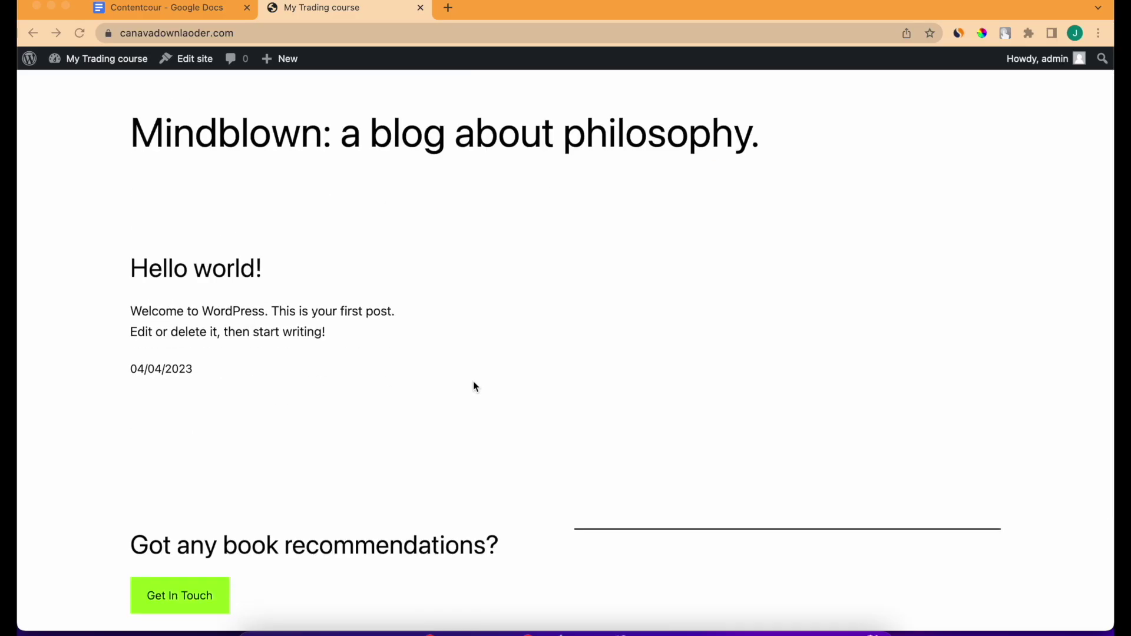
{"action": "scroll", "coordinate": [474, 384], "scroll_direction": "down", "scroll_amount": 2}
{"action": "scroll", "coordinate": [474, 384], "scroll_direction": "up", "scroll_amount": 5}
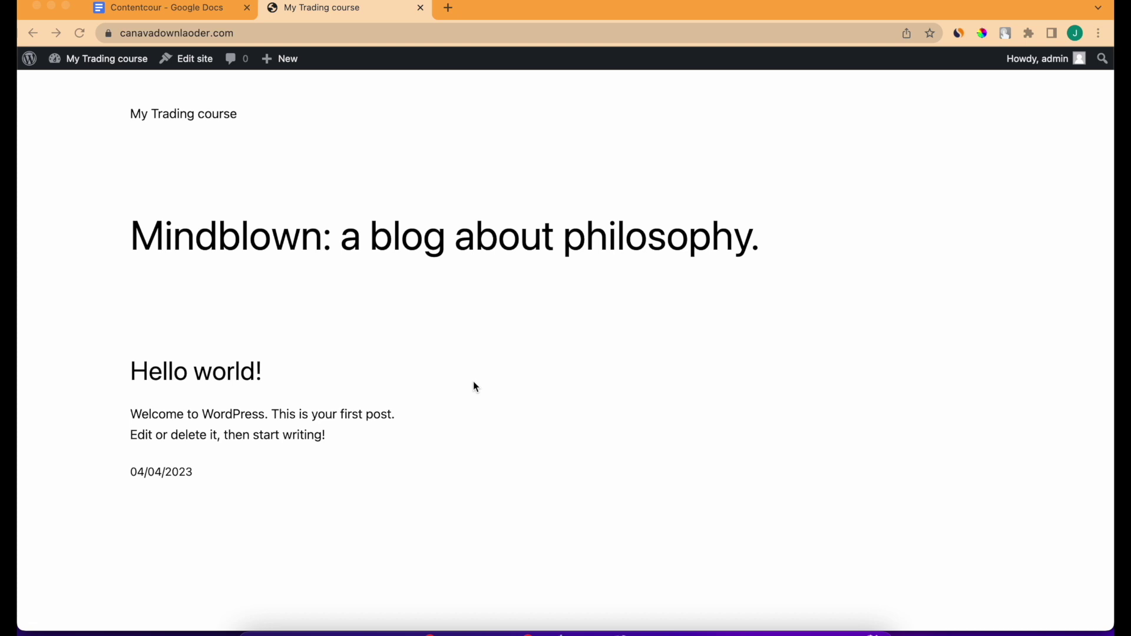
{"action": "scroll", "coordinate": [476, 387], "scroll_direction": "down", "scroll_amount": 1}
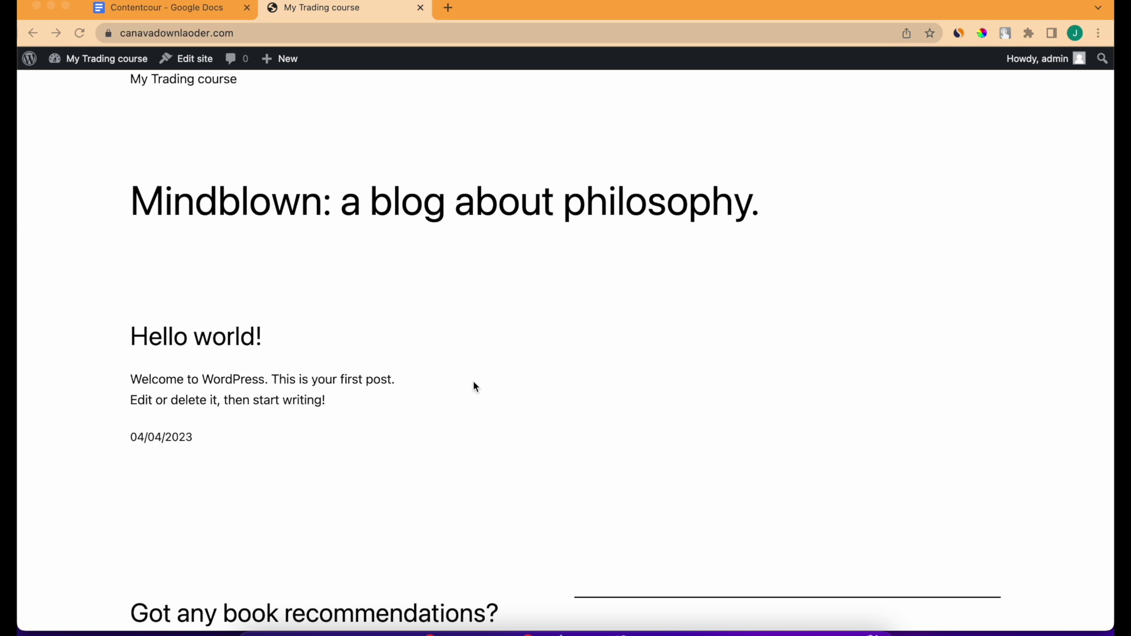
{"action": "scroll", "coordinate": [475, 385], "scroll_direction": "up", "scroll_amount": 1}
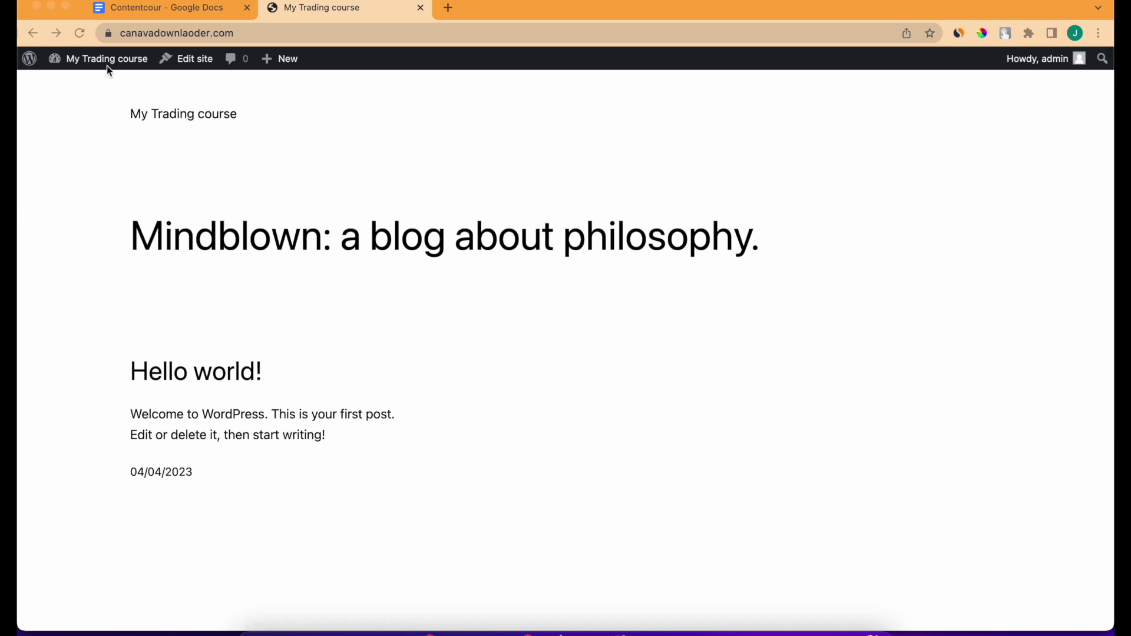
Go to the My Trading course admin Dashboard from the admin bar's site name.
{"action": "mouse_move", "coordinate": [99, 59]}
{"action": "left_click", "coordinate": [77, 83]}
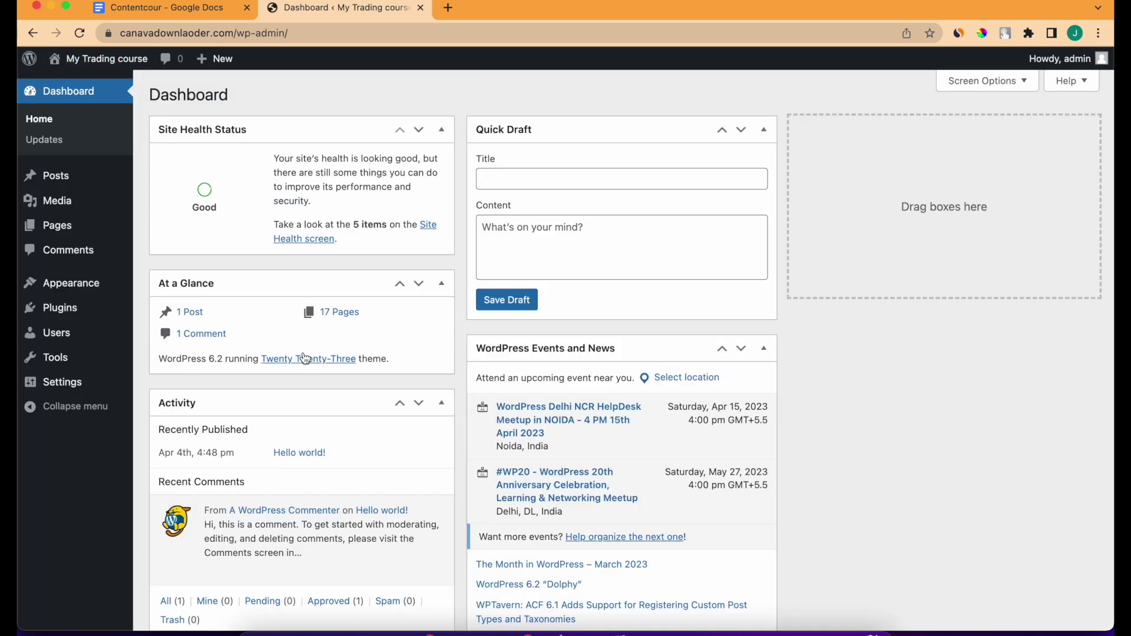
{"action": "scroll", "coordinate": [306, 358], "scroll_direction": "up", "scroll_amount": 1}
{"action": "mouse_move", "coordinate": [144, 289]}
{"action": "left_click", "coordinate": [448, 7]}
Load themeum.com/product/tutorstarter/ and download the free Tutor Starter theme zip.
{"action": "type", "text": "themeum.com/product/tutorstarter/"}
{"action": "key", "text": "Return"}
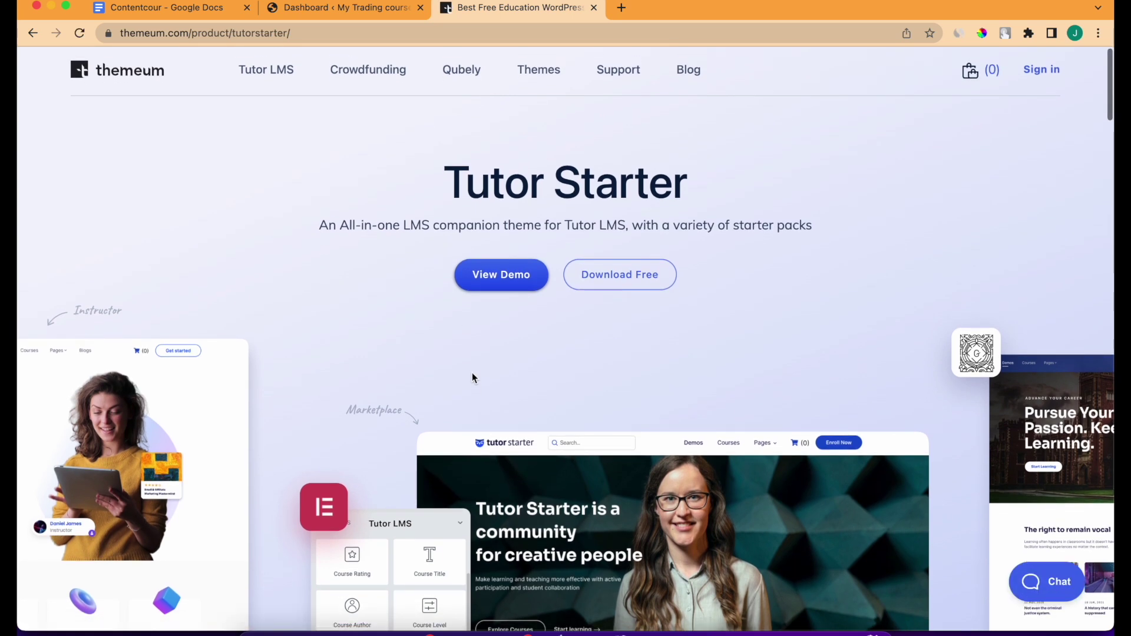
{"action": "scroll", "coordinate": [472, 372], "scroll_direction": "down", "scroll_amount": 7}
{"action": "scroll", "coordinate": [613, 332], "scroll_direction": "down", "scroll_amount": 12}
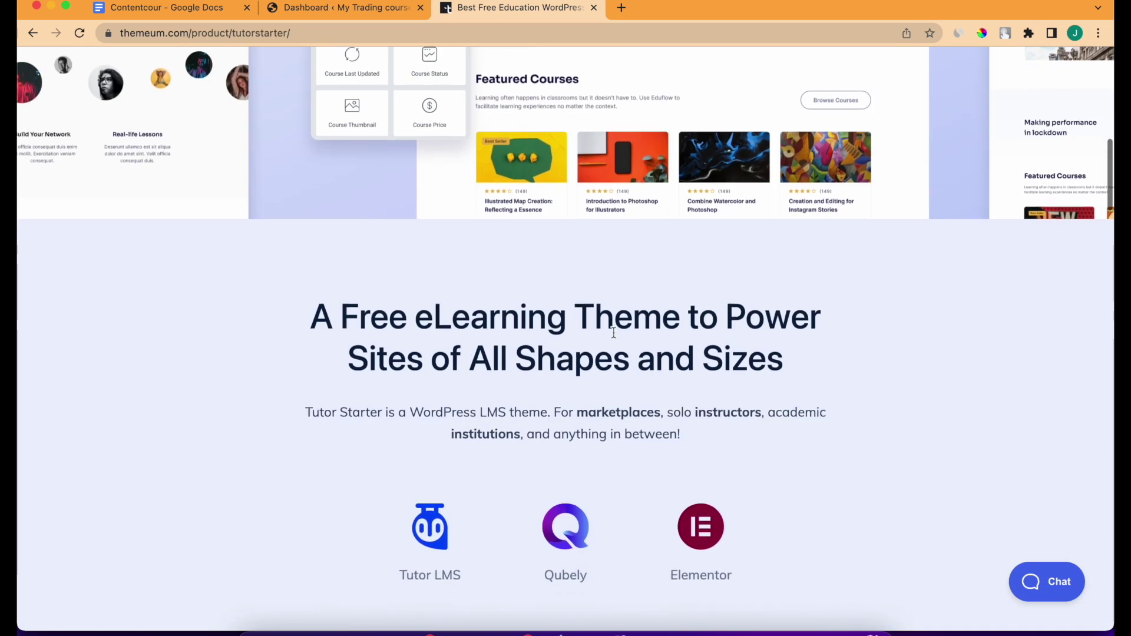
{"action": "scroll", "coordinate": [628, 259], "scroll_direction": "down", "scroll_amount": 8}
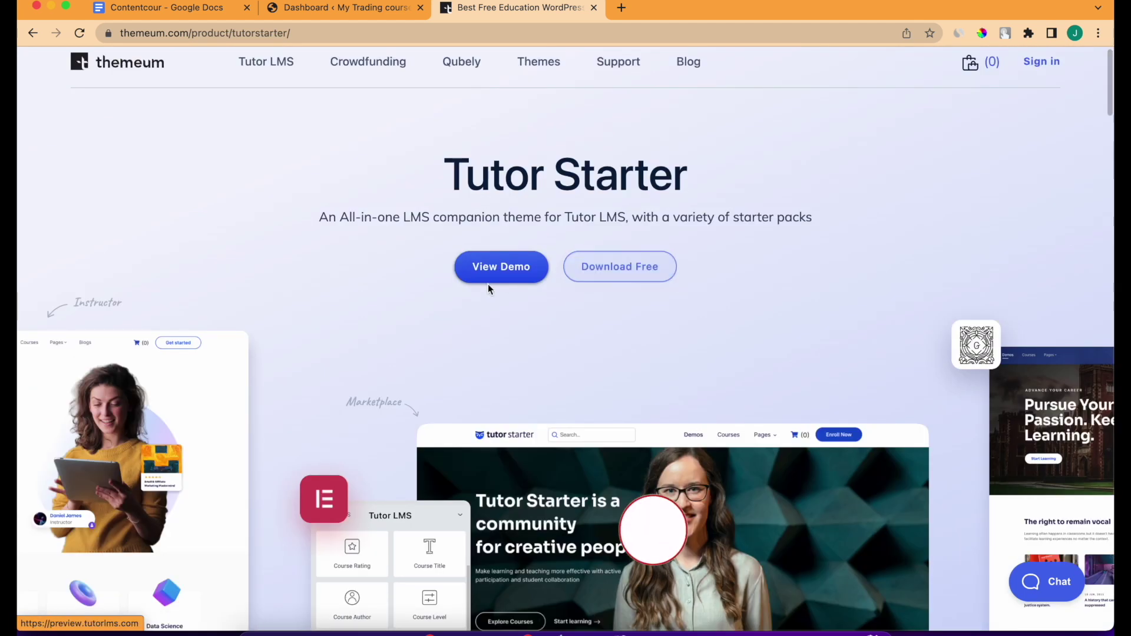
{"action": "left_click", "coordinate": [640, 280]}
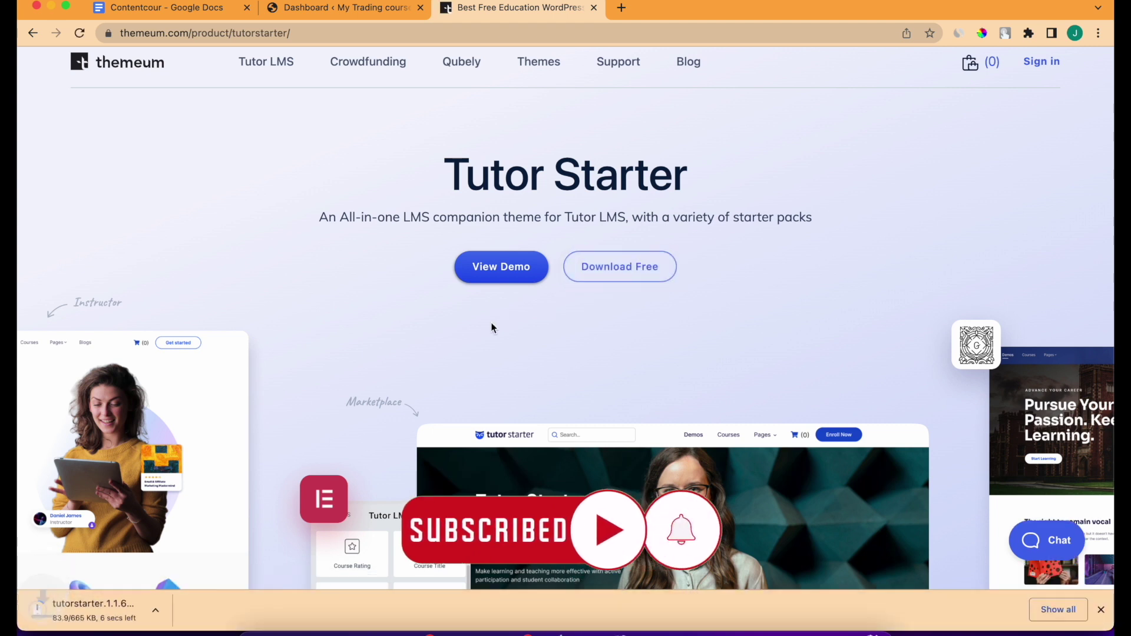
{"action": "left_click", "coordinate": [347, 13]}
Search Add Plugins for 'tutor' and install the Tutor LMS plugin.
{"action": "mouse_move", "coordinate": [58, 307]}
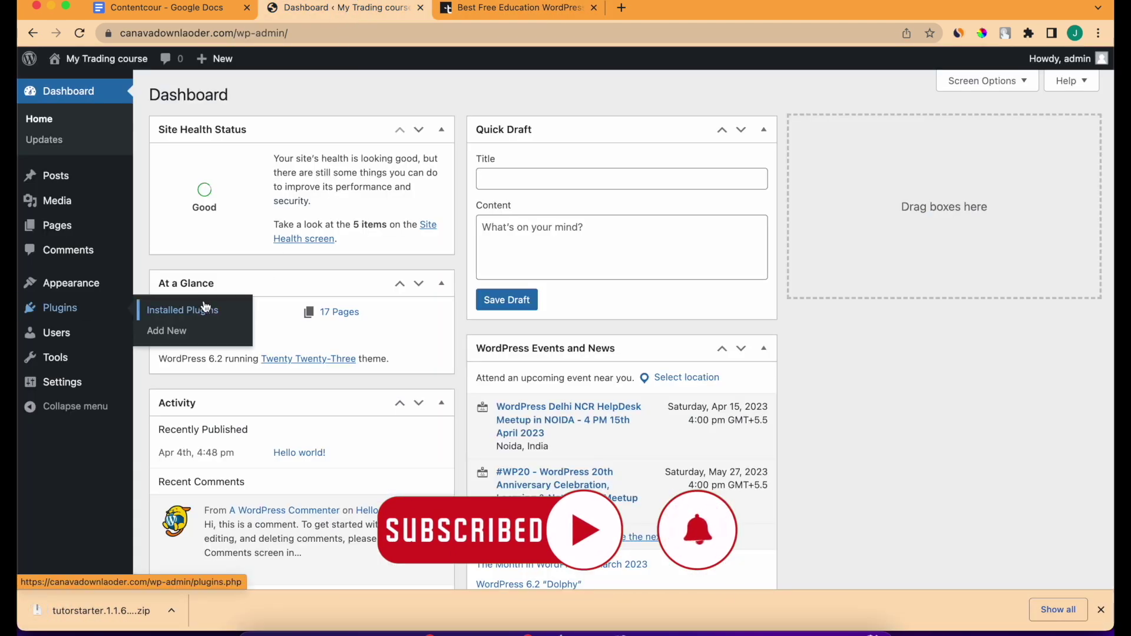
{"action": "left_click", "coordinate": [162, 331]}
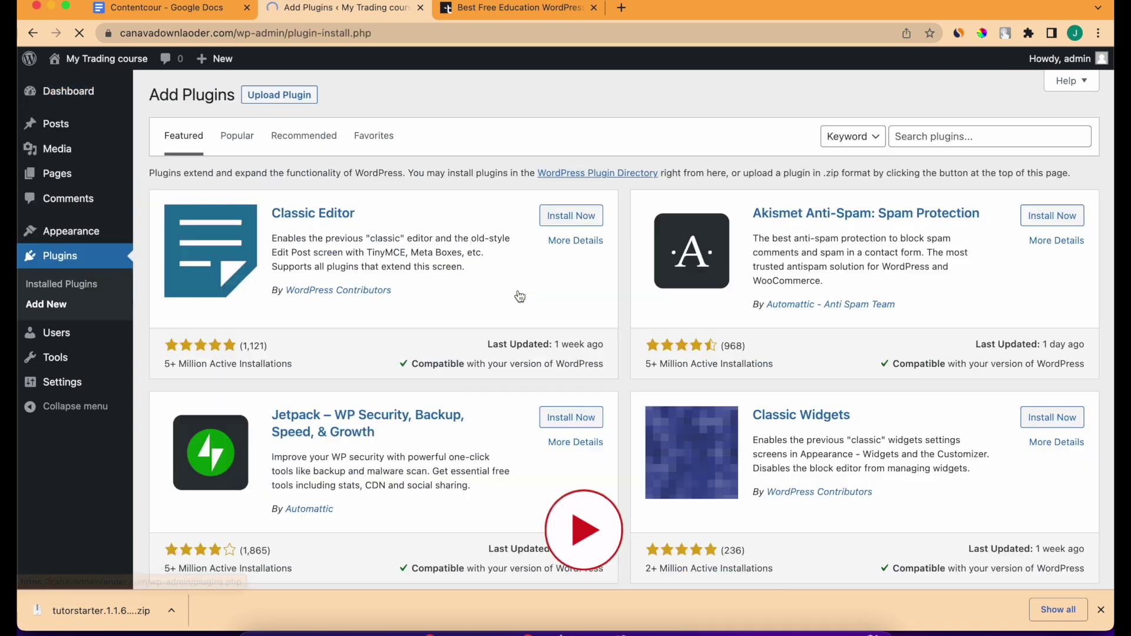
{"action": "left_click", "coordinate": [1020, 136]}
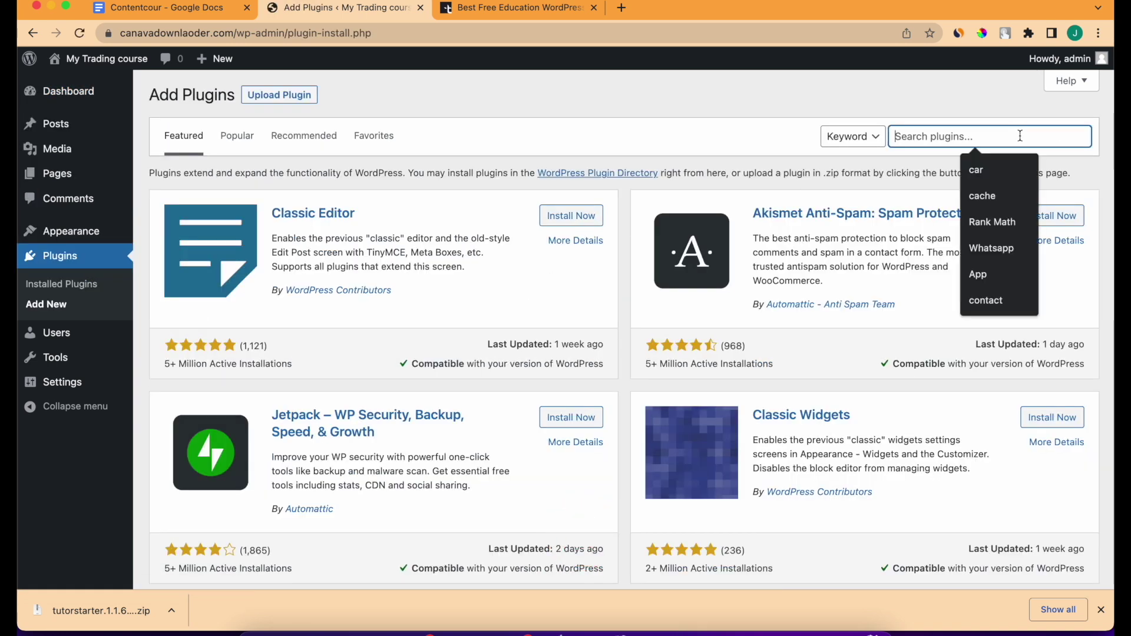
{"action": "type", "text": "tuto"}
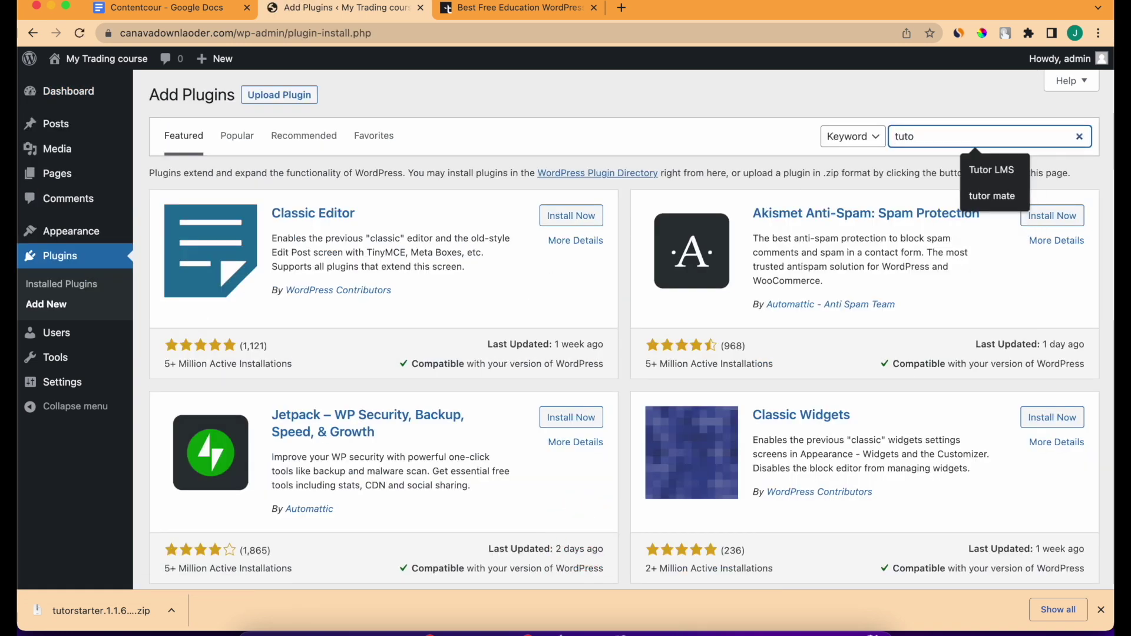
{"action": "type", "text": "r"}
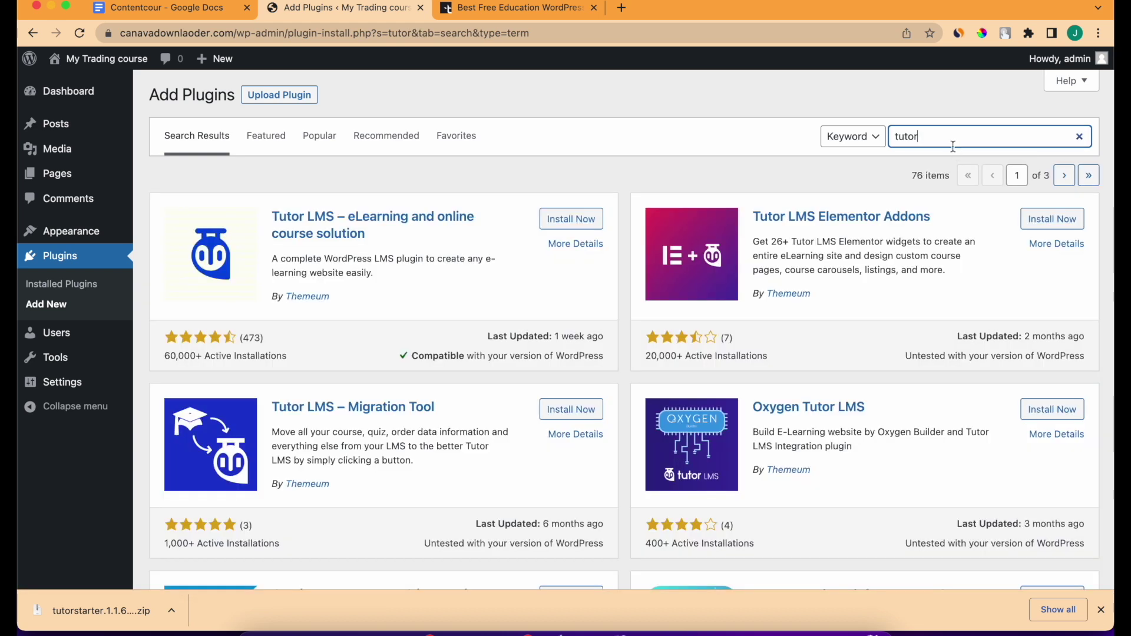
{"action": "left_click", "coordinate": [953, 146]}
{"action": "left_click", "coordinate": [1002, 167]}
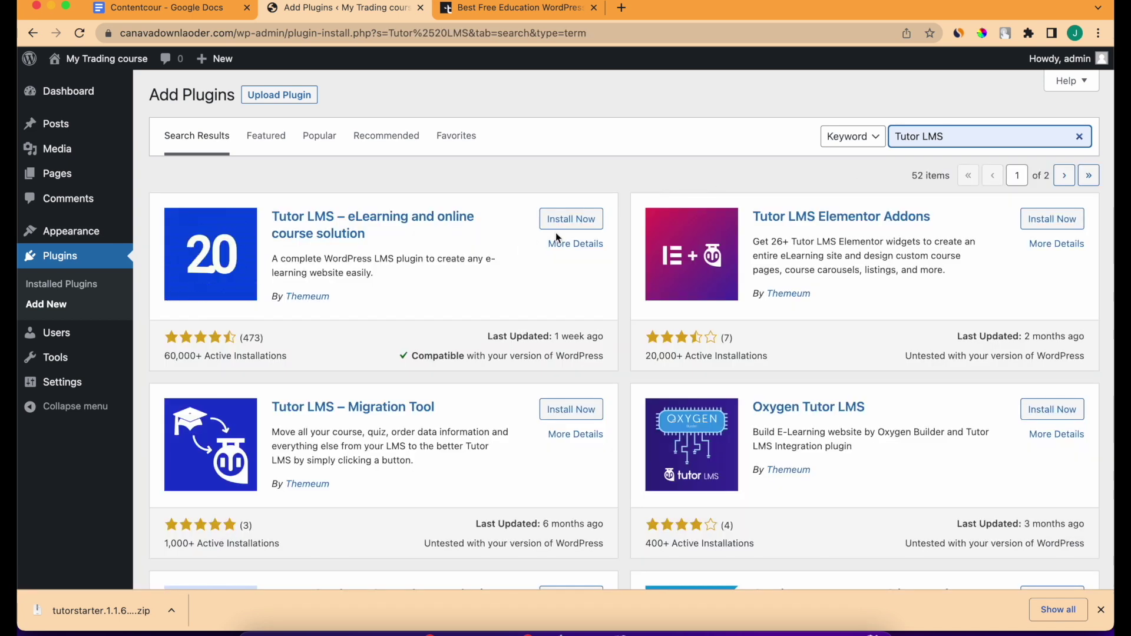
{"action": "left_click", "coordinate": [567, 226]}
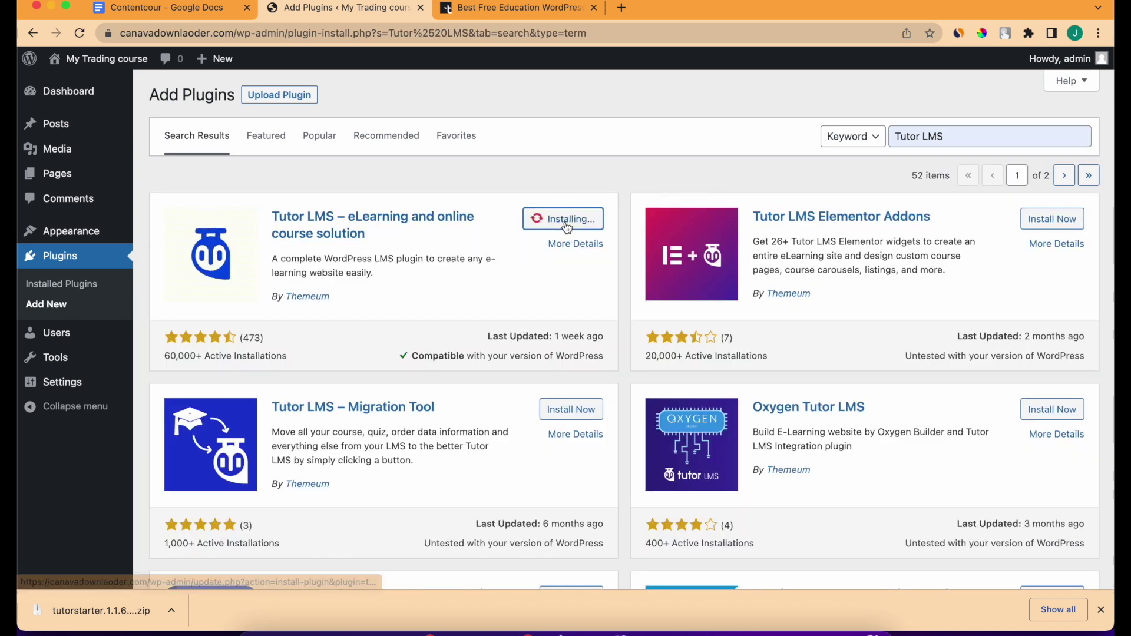
Install TutorMate, then activate both Tutor LMS and TutorMate under Installed Plugins.
{"action": "left_click", "coordinate": [972, 135]}
{"action": "key", "text": "BackSpace"}
{"action": "key", "text": "BackSpace"}
{"action": "key", "text": "BackSpace"}
{"action": "key", "text": "BackSpace"}
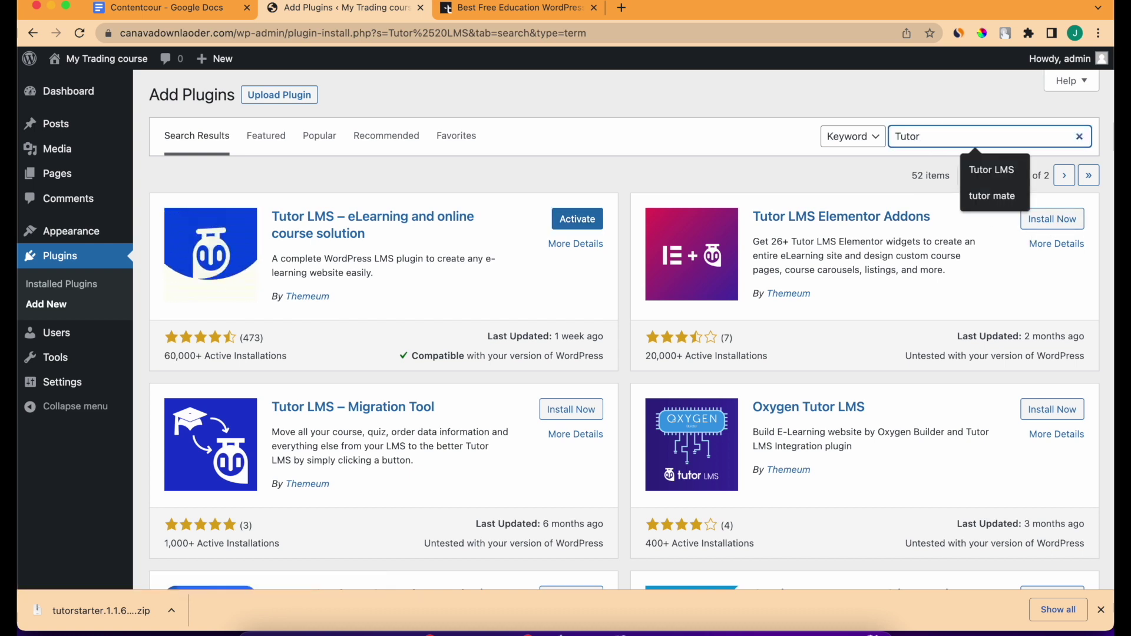
{"action": "type", "text": "mate"}
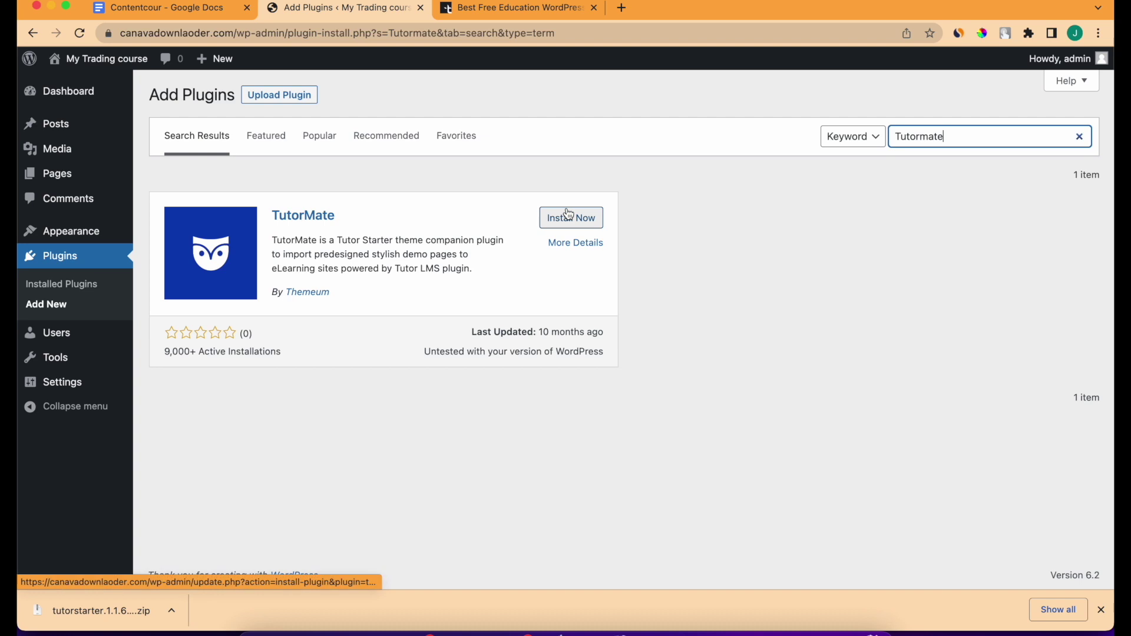
{"action": "left_click", "coordinate": [554, 226]}
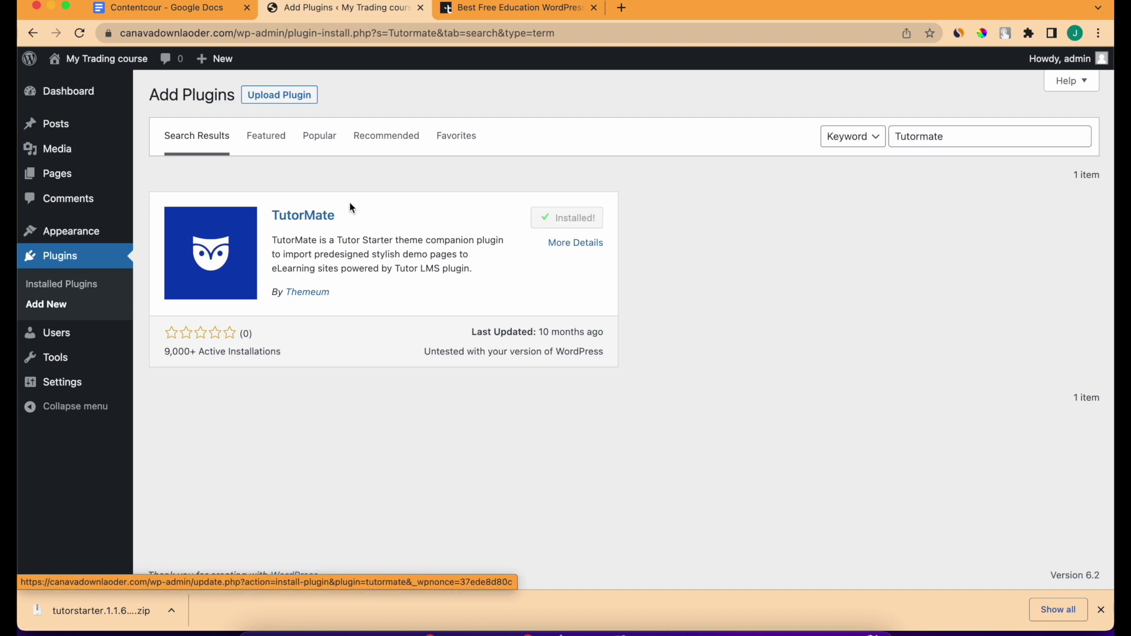
{"action": "left_click", "coordinate": [71, 288]}
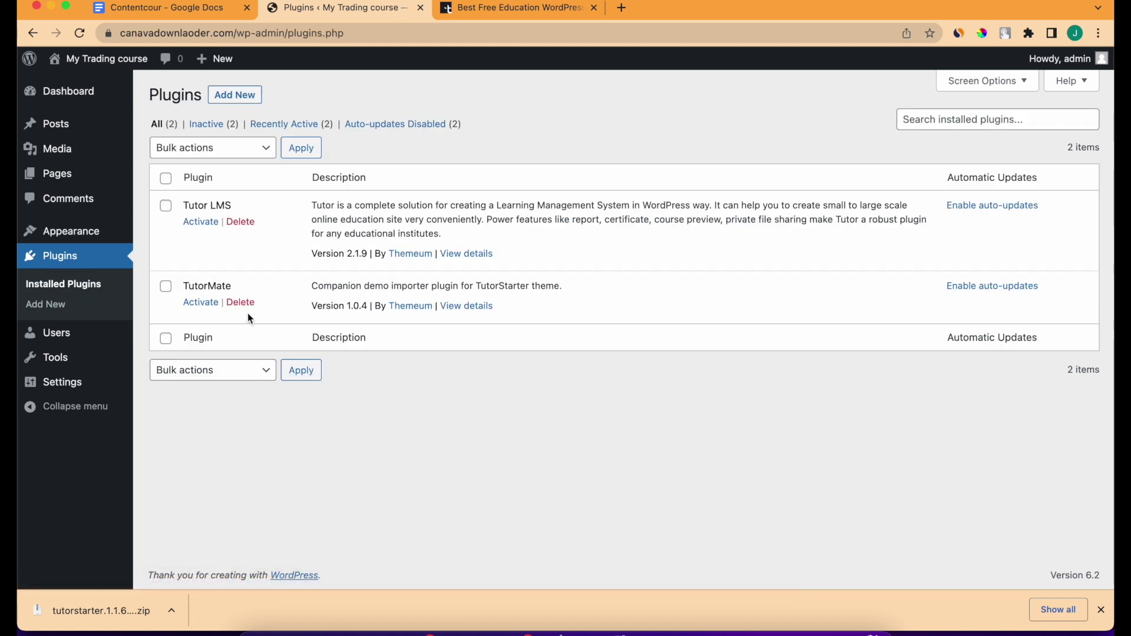
{"action": "left_click", "coordinate": [201, 223]}
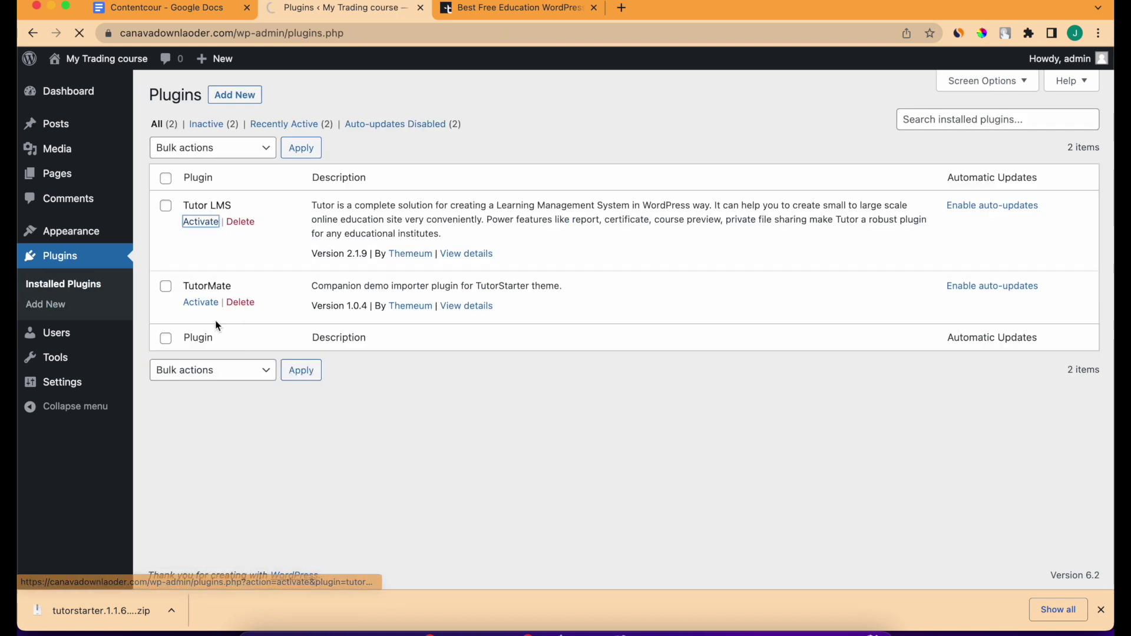
{"action": "left_click", "coordinate": [211, 347]}
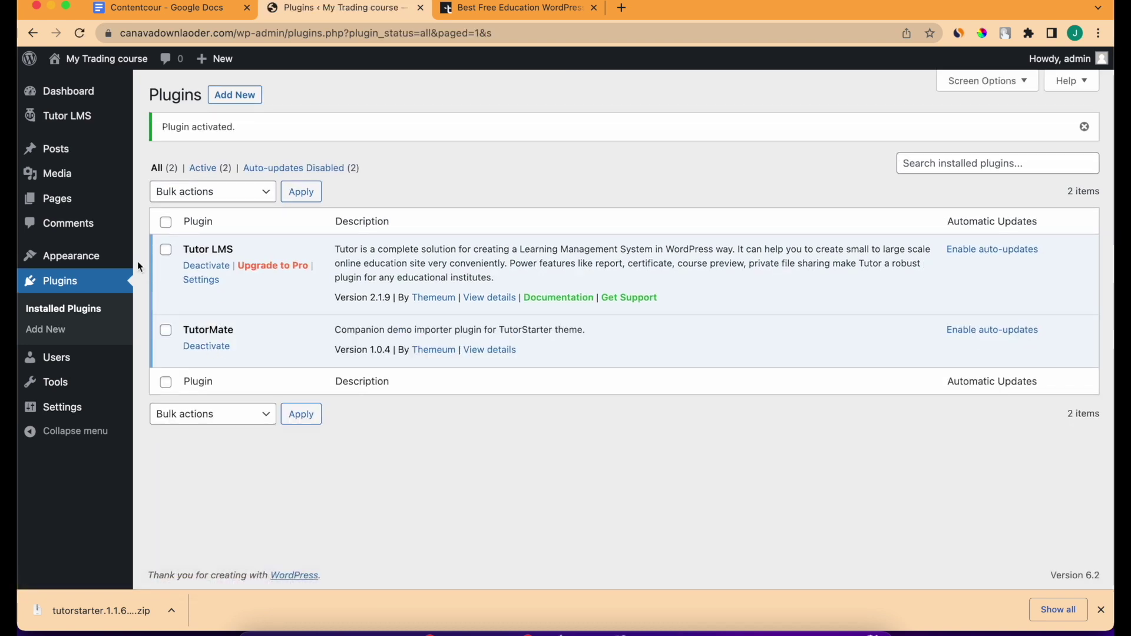
Upload tutorstarter.1.1.6 (2).zip under Themes, install it, and activate TutorStarter.
{"action": "mouse_move", "coordinate": [46, 258]}
{"action": "left_click", "coordinate": [158, 259]}
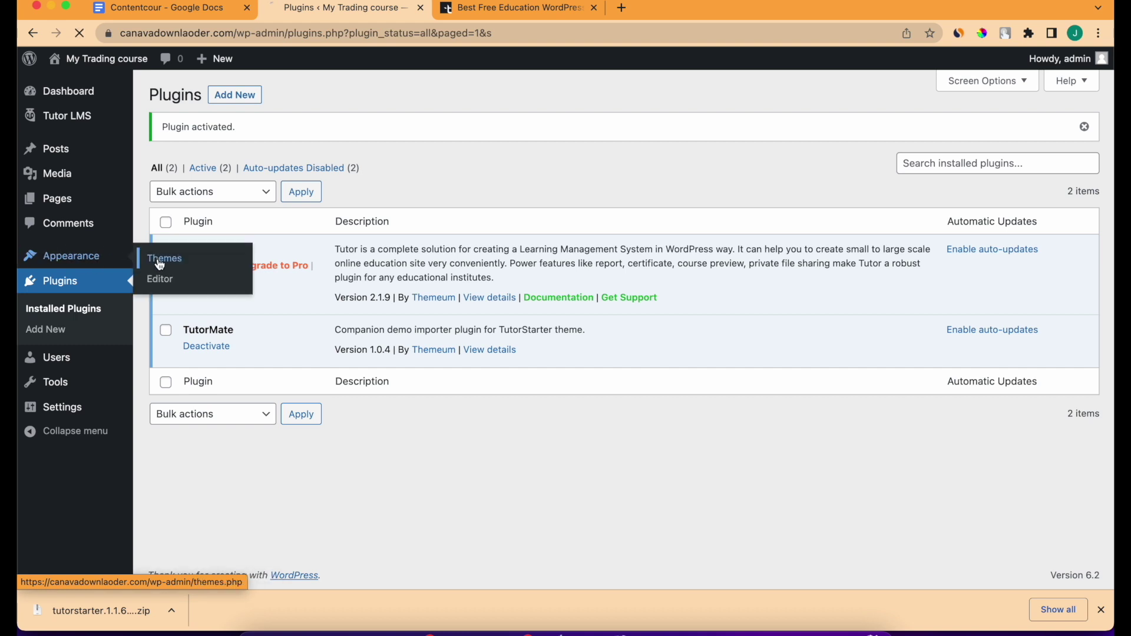
{"action": "mouse_move", "coordinate": [420, 272]}
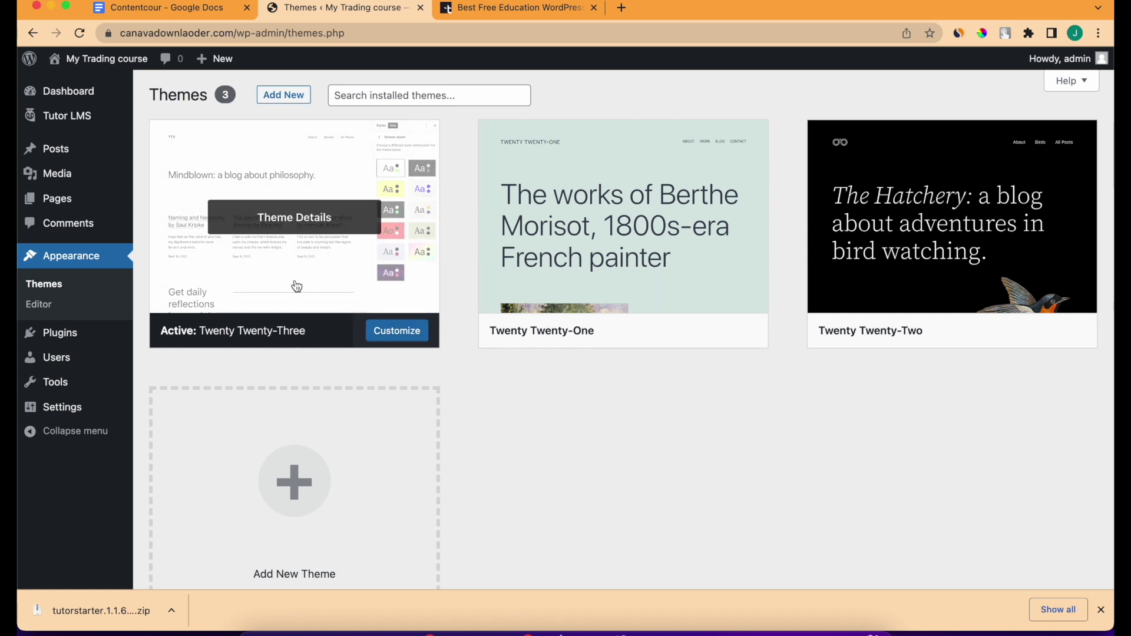
{"action": "left_click", "coordinate": [285, 102]}
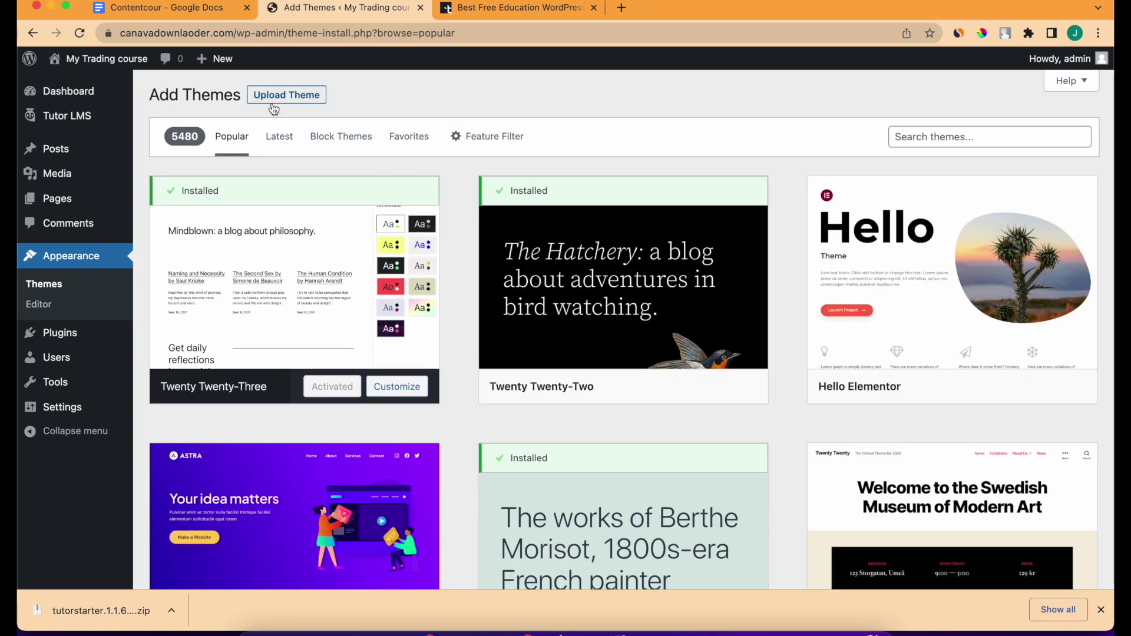
{"action": "left_click", "coordinate": [285, 96]}
{"action": "left_click", "coordinate": [516, 223]}
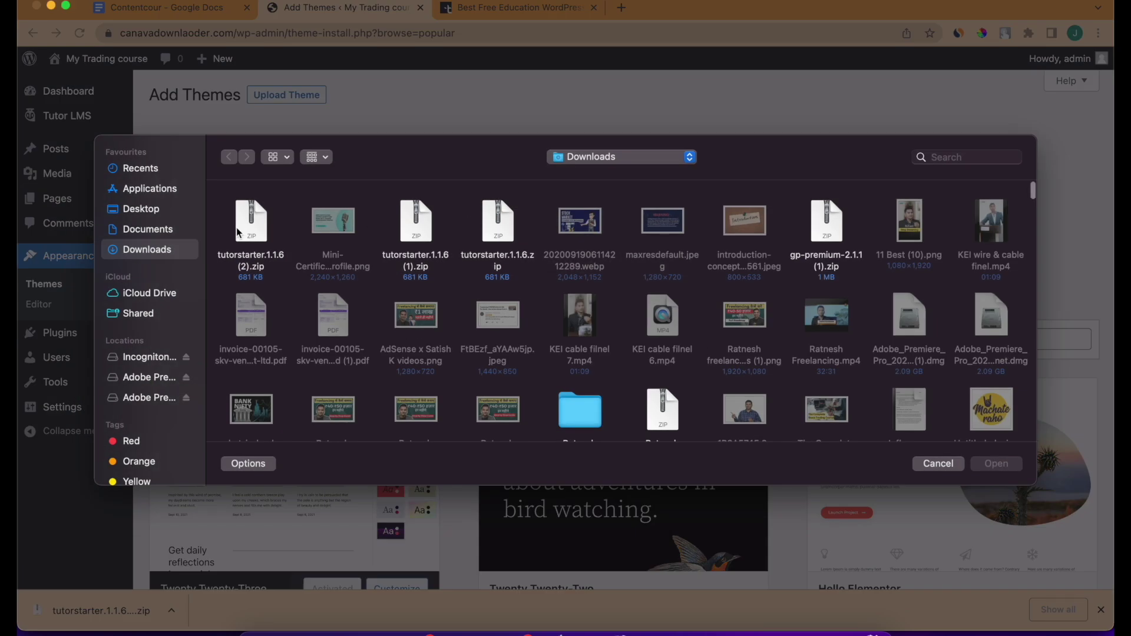
{"action": "double_click", "coordinate": [239, 232]}
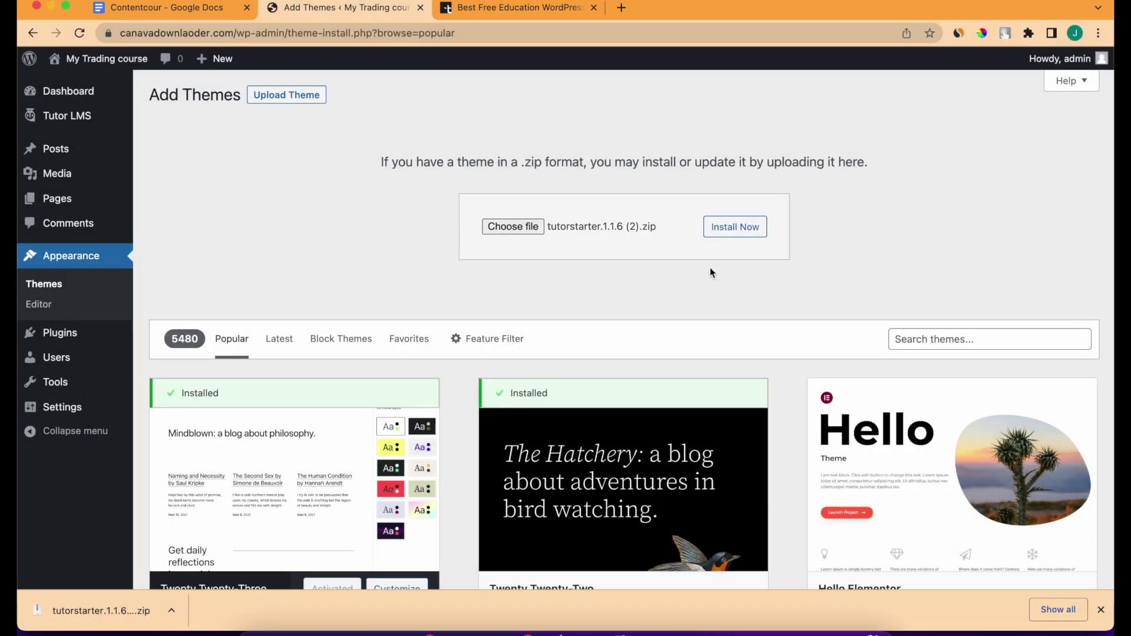
{"action": "left_click", "coordinate": [739, 238]}
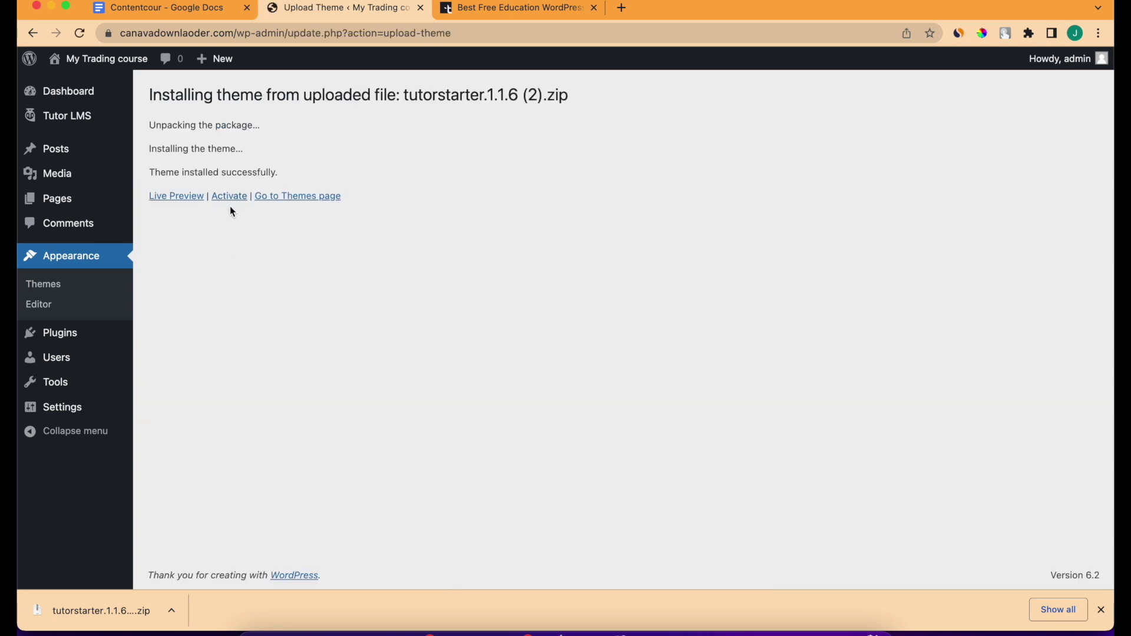
{"action": "left_click", "coordinate": [227, 197]}
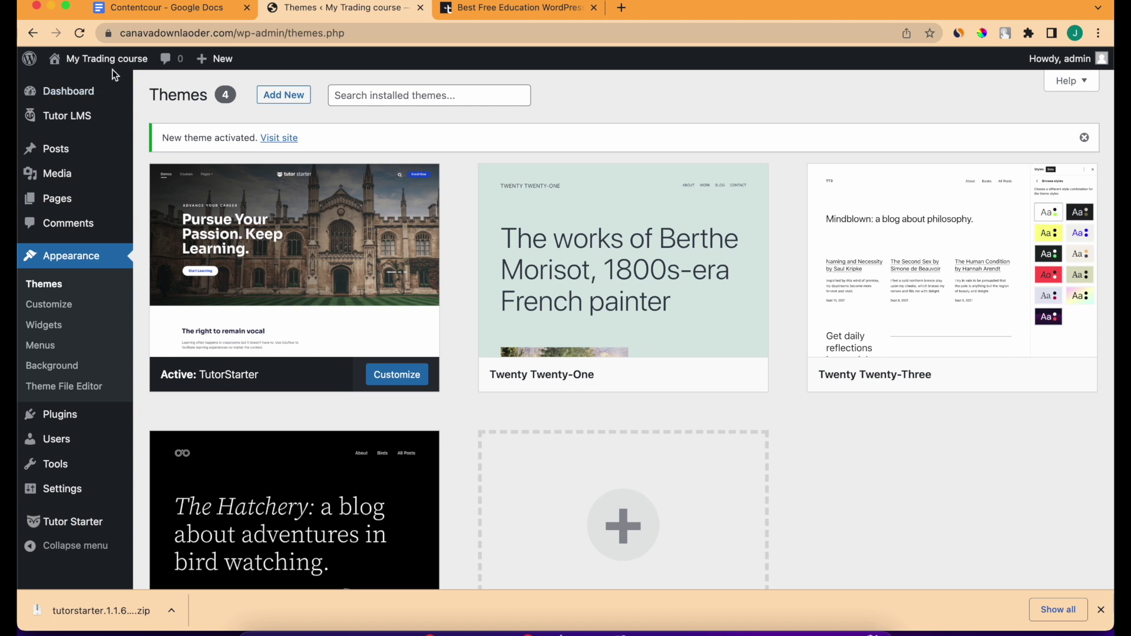
Open the restyled site front page in a new tab, then return to Themes.
{"action": "mouse_move", "coordinate": [106, 61]}
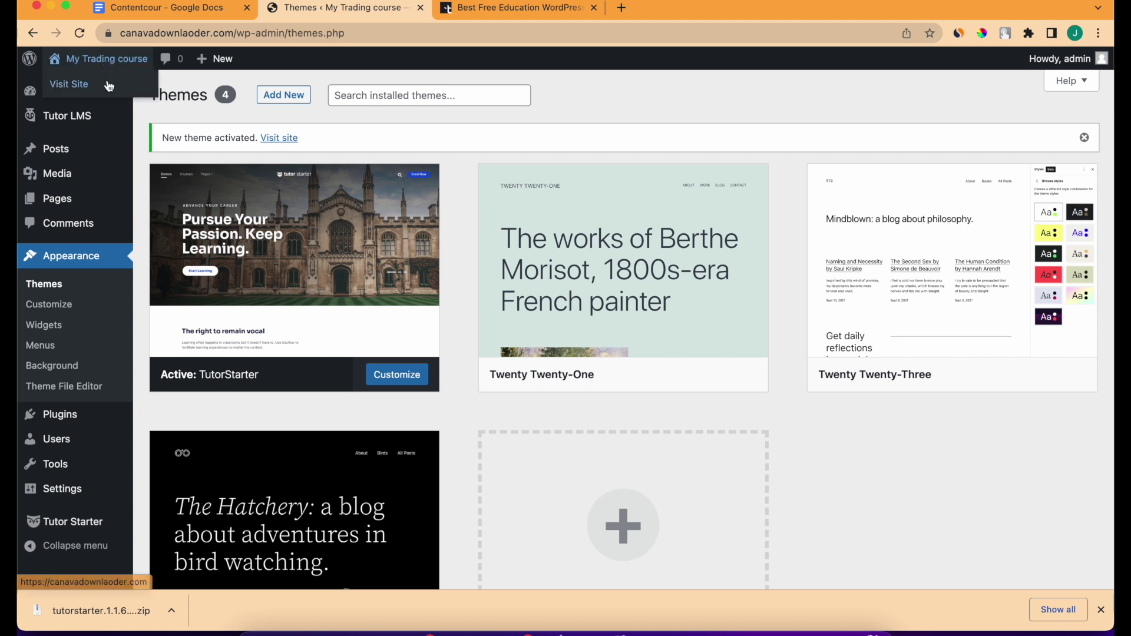
{"action": "right_click", "coordinate": [81, 88]}
{"action": "left_click", "coordinate": [100, 92]}
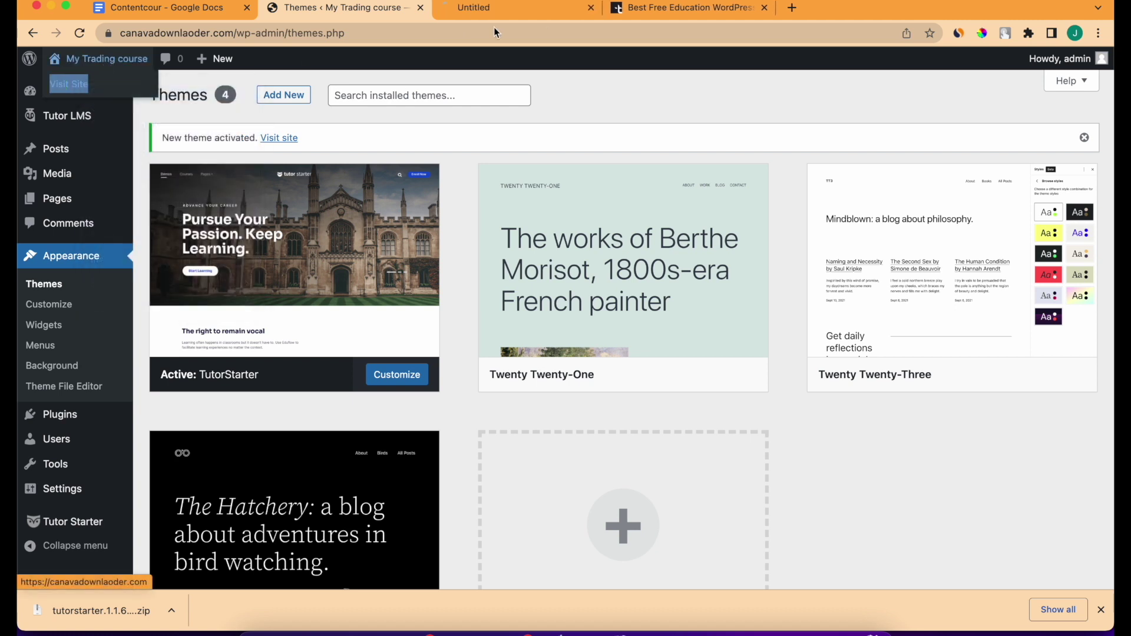
{"action": "left_click", "coordinate": [489, 9]}
{"action": "scroll", "coordinate": [772, 242], "scroll_direction": "down", "scroll_amount": 3}
{"action": "left_click", "coordinate": [339, 8]}
{"action": "scroll", "coordinate": [213, 542], "scroll_direction": "down", "scroll_amount": 3}
{"action": "scroll", "coordinate": [215, 547], "scroll_direction": "up", "scroll_amount": 3}
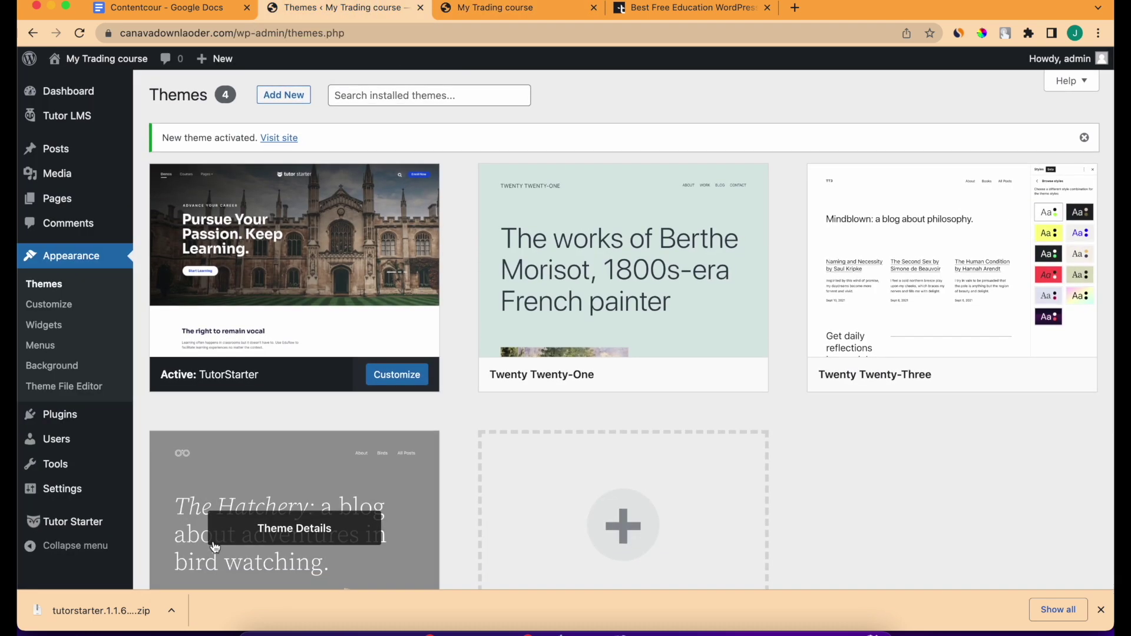
{"action": "mouse_move", "coordinate": [72, 120]}
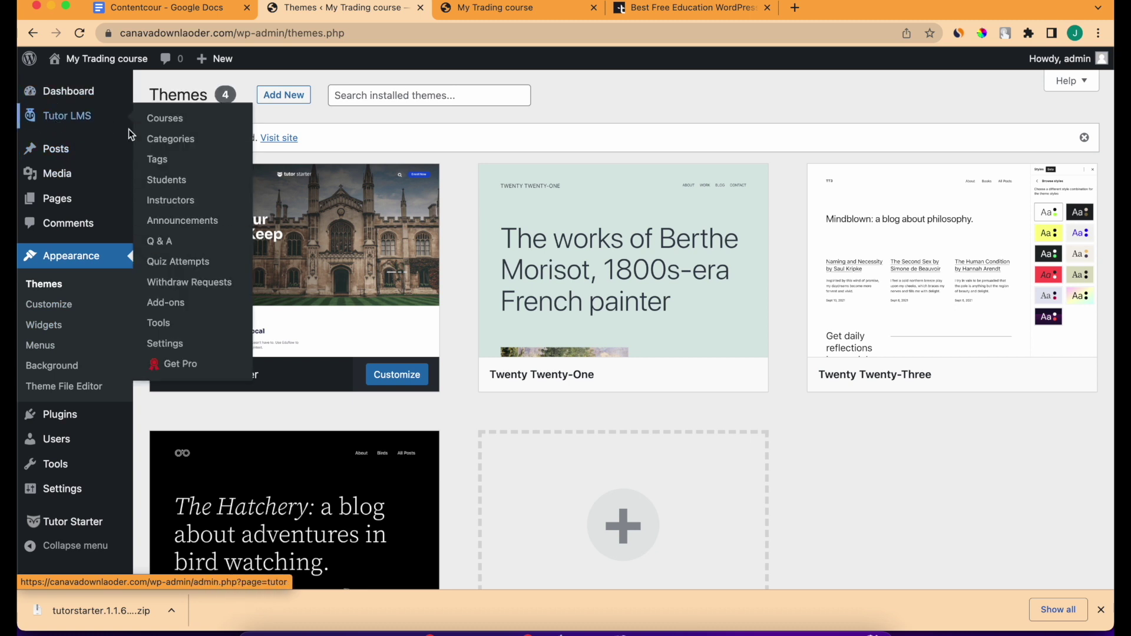
Launch the Tutor LMS Setup Wizard from the Tools page and begin it.
{"action": "left_click", "coordinate": [158, 323]}
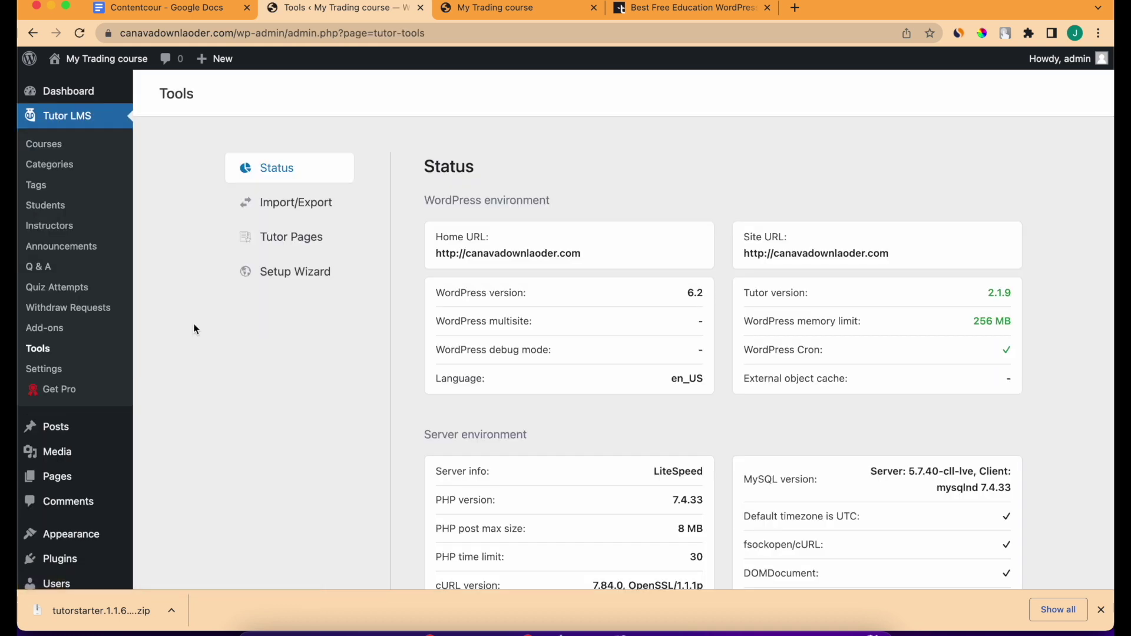
{"action": "left_click", "coordinate": [311, 279]}
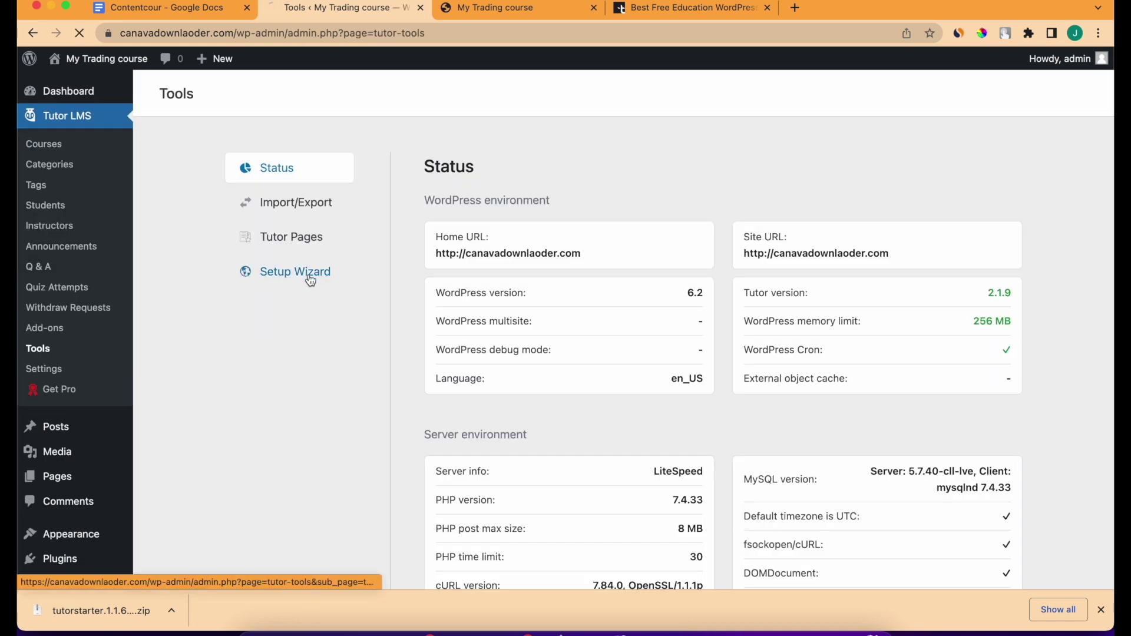
{"action": "scroll", "coordinate": [460, 414], "scroll_direction": "down", "scroll_amount": 5}
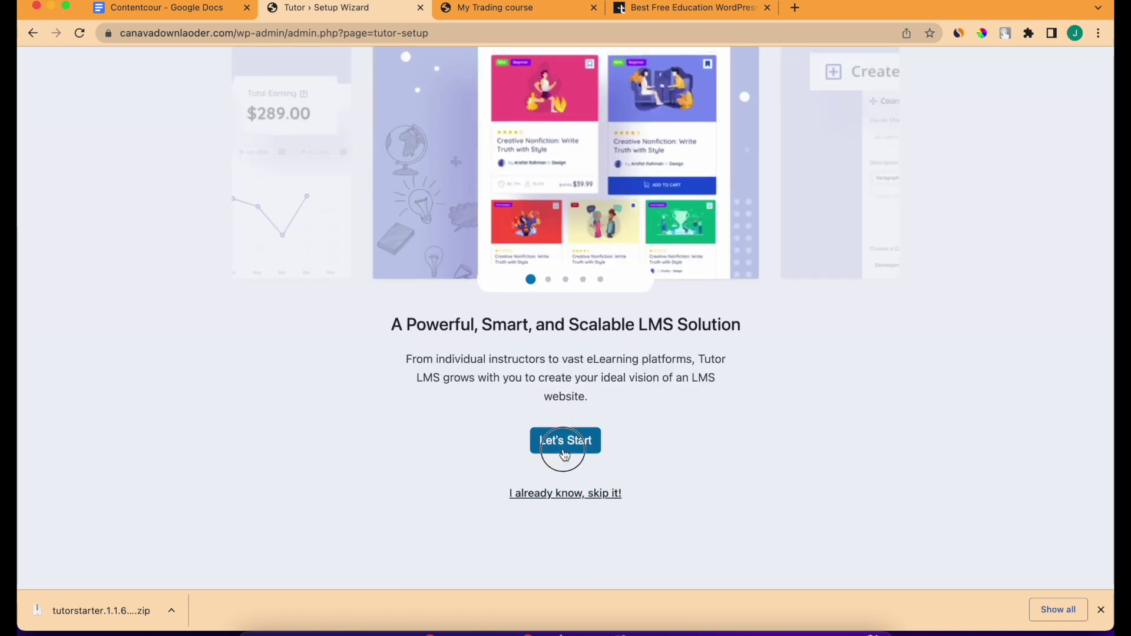
{"action": "left_click", "coordinate": [563, 448]}
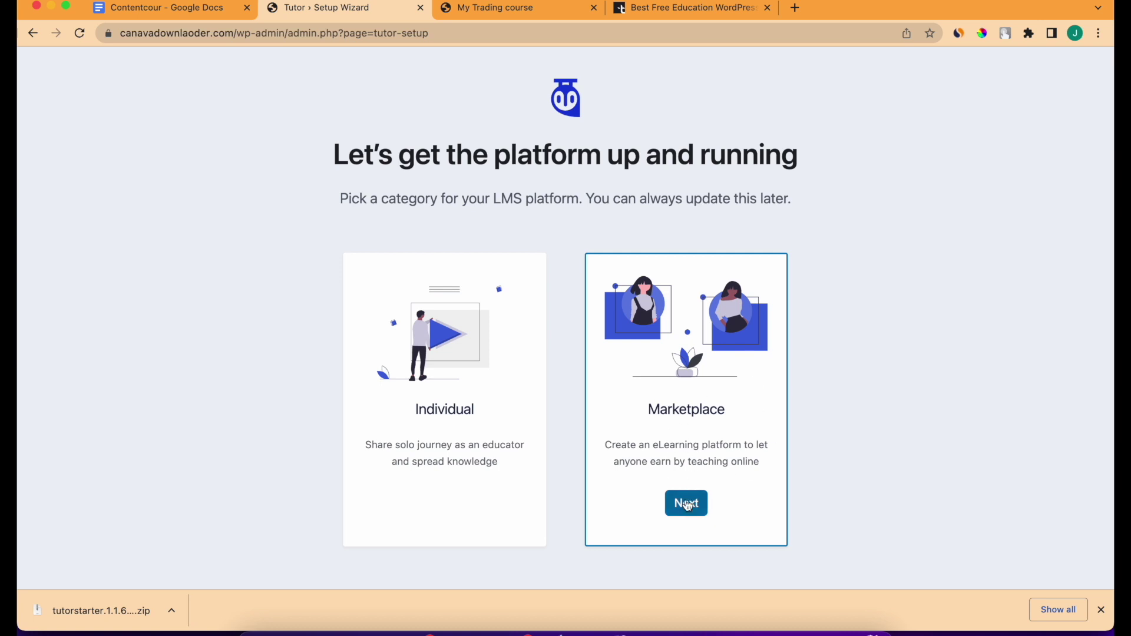
Continue with Marketplace as the platform type and review the General Settings profile and permalink labels.
{"action": "left_click", "coordinate": [687, 504]}
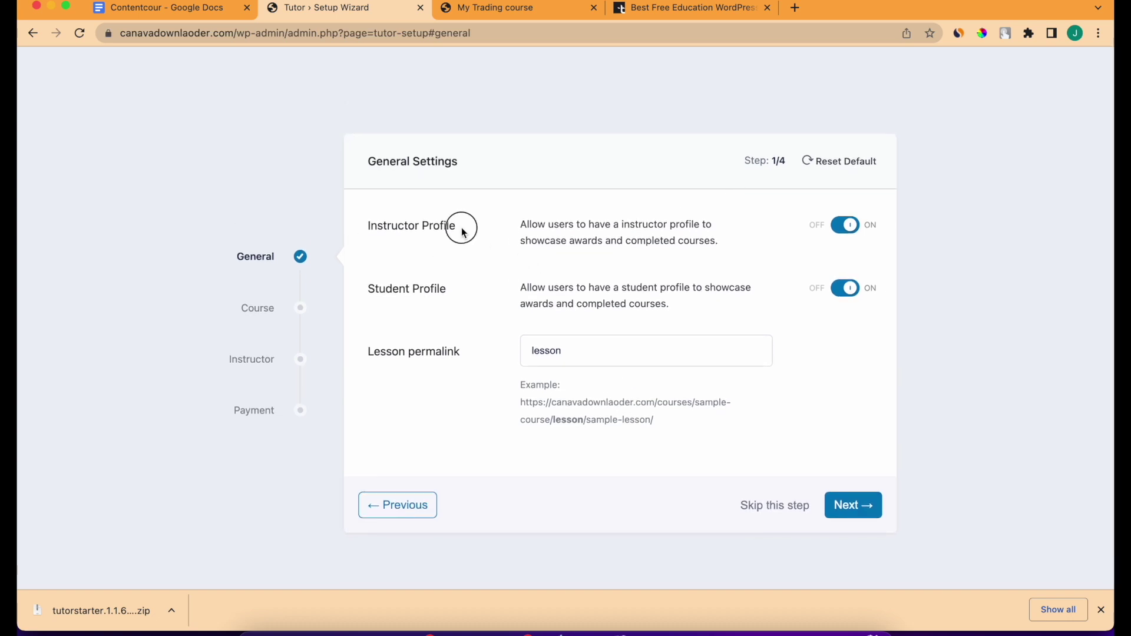
{"action": "left_click_drag", "start_coordinate": [463, 231], "coordinate": [358, 226]}
{"action": "left_click", "coordinate": [370, 297]}
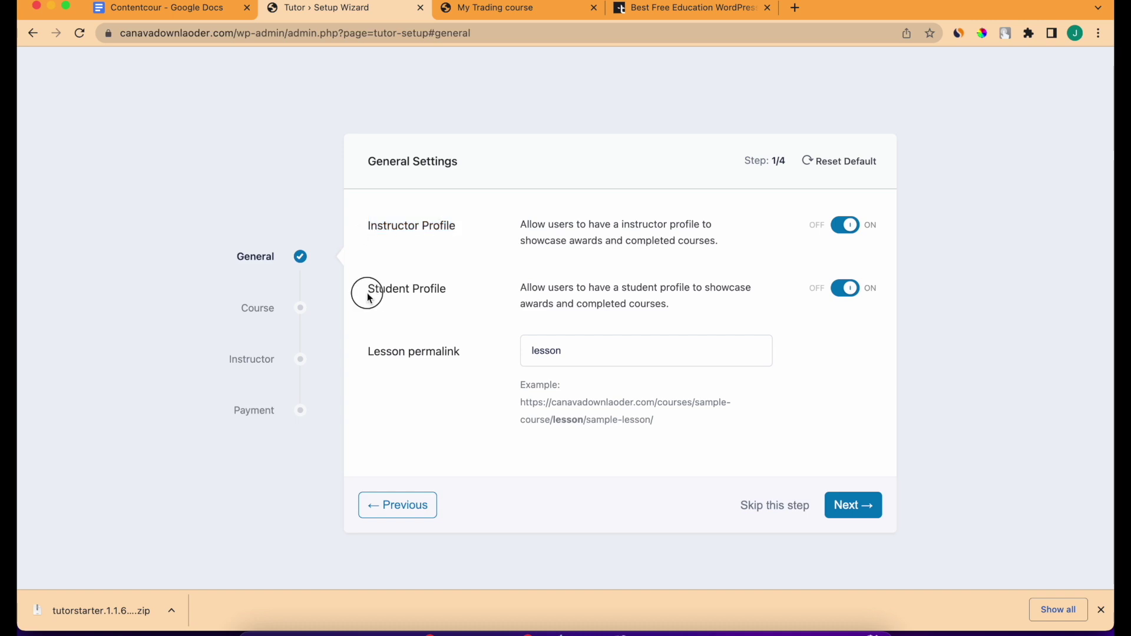
{"action": "left_click_drag", "start_coordinate": [370, 297], "coordinate": [494, 300]}
{"action": "left_click_drag", "start_coordinate": [487, 356], "coordinate": [388, 353]}
Change the Lesson permalink from 'lesson' to 'trading' and advance to Course Settings.
{"action": "left_click", "coordinate": [580, 353]}
{"action": "double_click", "coordinate": [582, 355]}
{"action": "type", "text": "trading"}
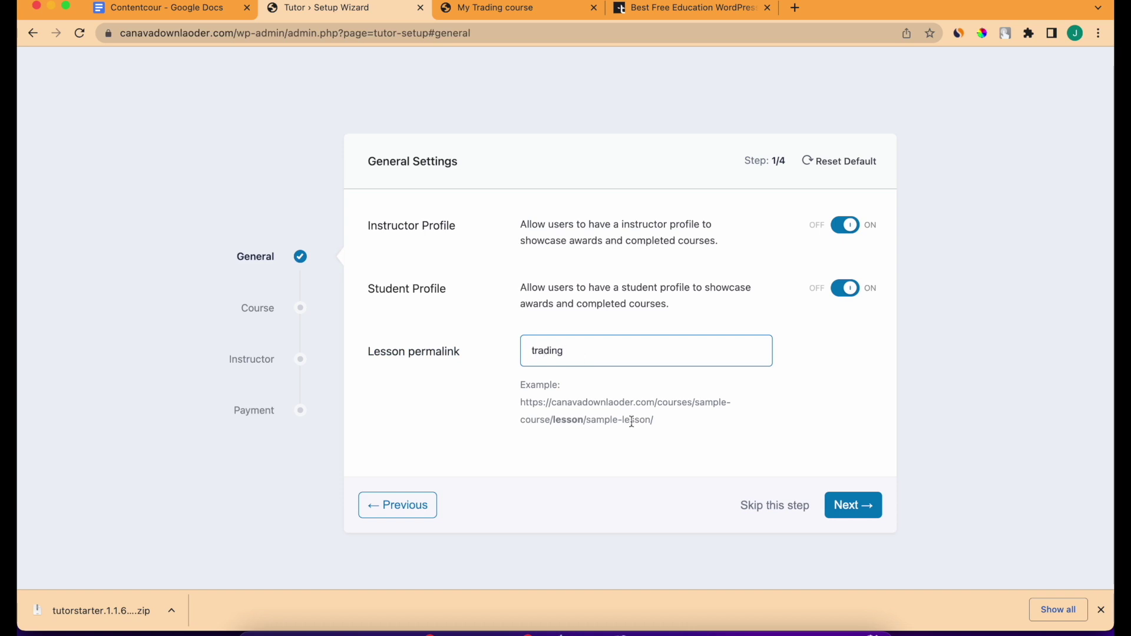
{"action": "left_click", "coordinate": [850, 507]}
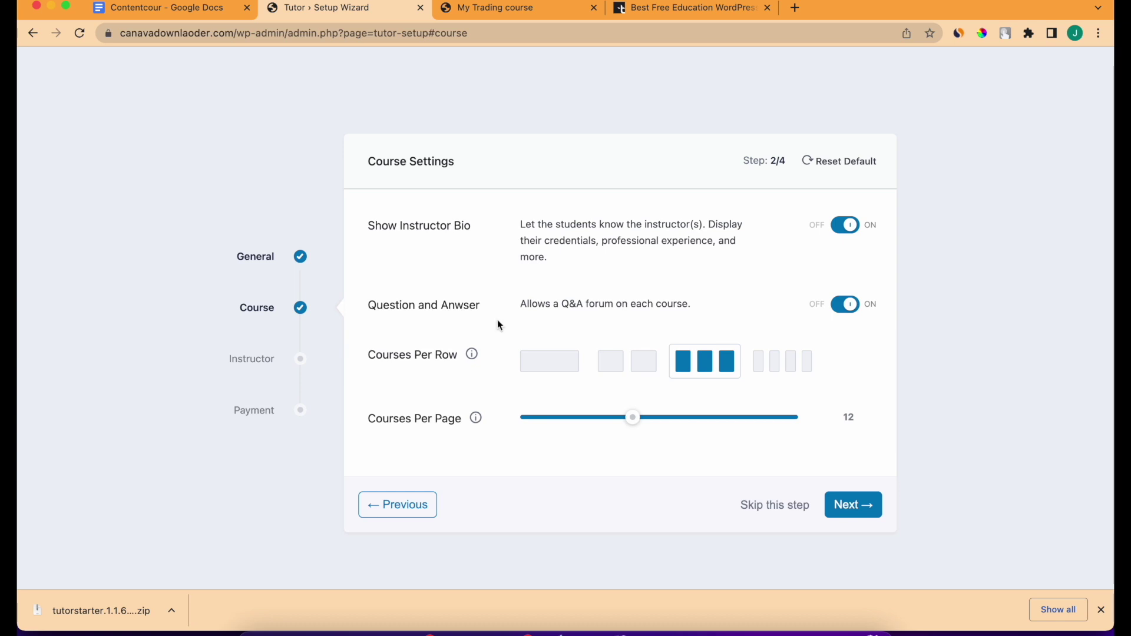
Accept the default Course Settings and Instructor Settings to reach Payment Settings.
{"action": "scroll", "coordinate": [495, 330], "scroll_direction": "down", "scroll_amount": 1}
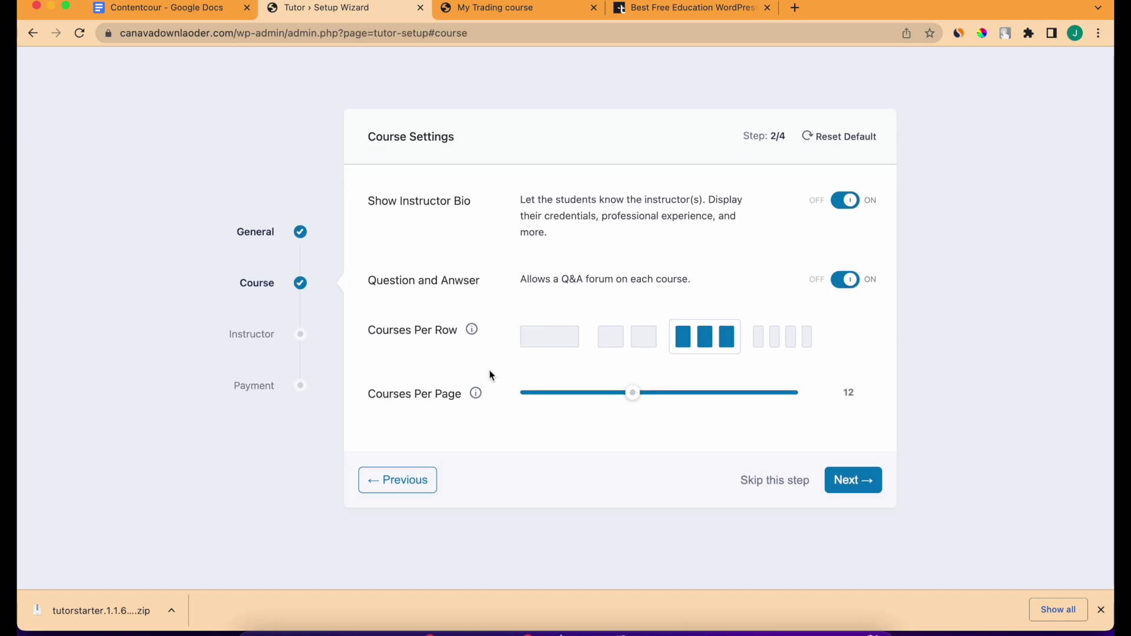
{"action": "scroll", "coordinate": [491, 375], "scroll_direction": "down", "scroll_amount": 1}
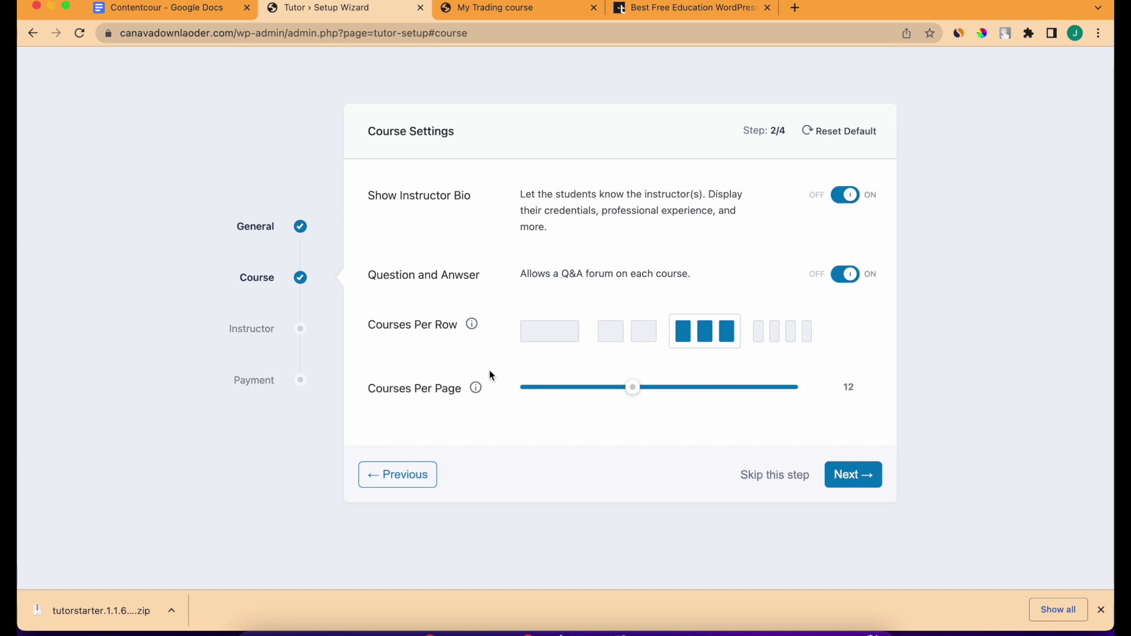
{"action": "left_click", "coordinate": [869, 477]}
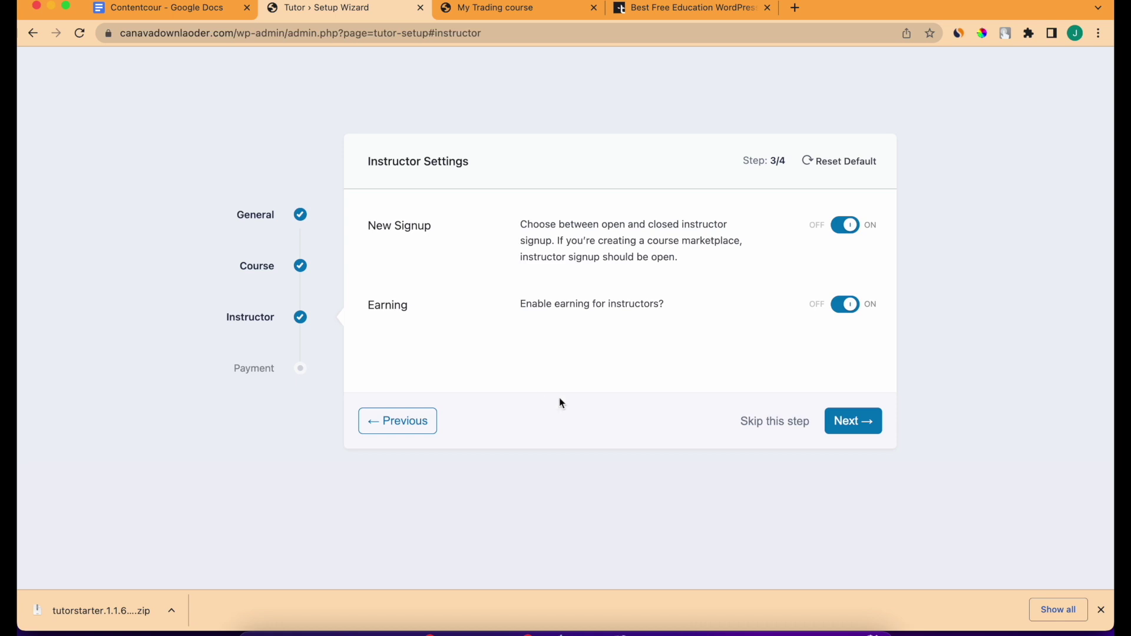
{"action": "left_click", "coordinate": [849, 422]}
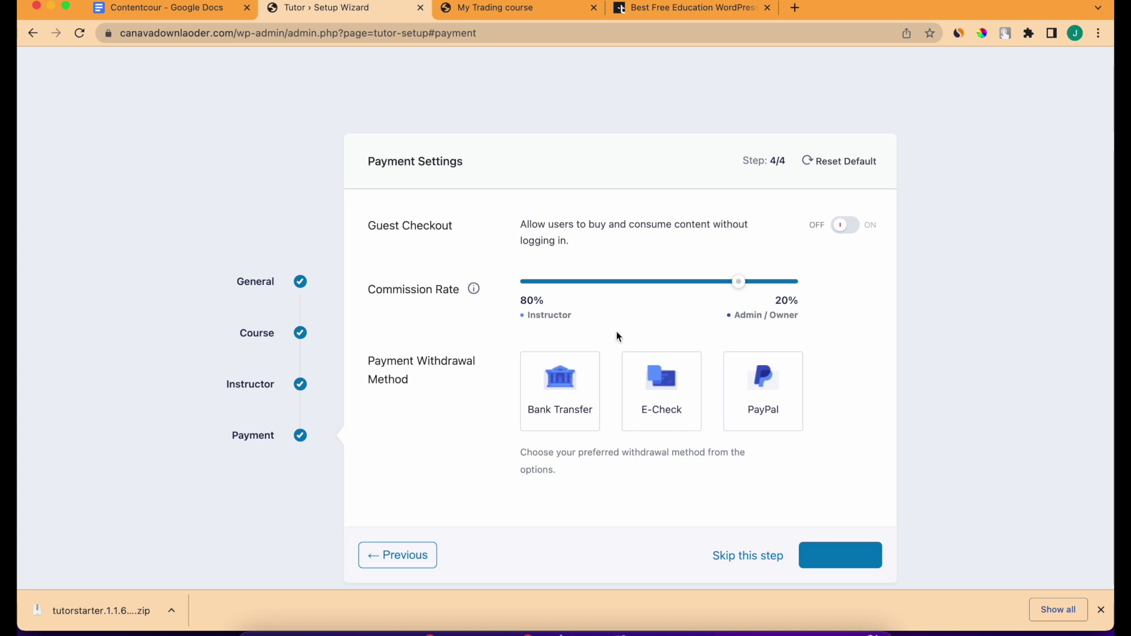
Enable PayPal, E-Check and Bank Transfer withdrawal methods and finish the setup wizard.
{"action": "scroll", "coordinate": [618, 336], "scroll_direction": "down", "scroll_amount": 2}
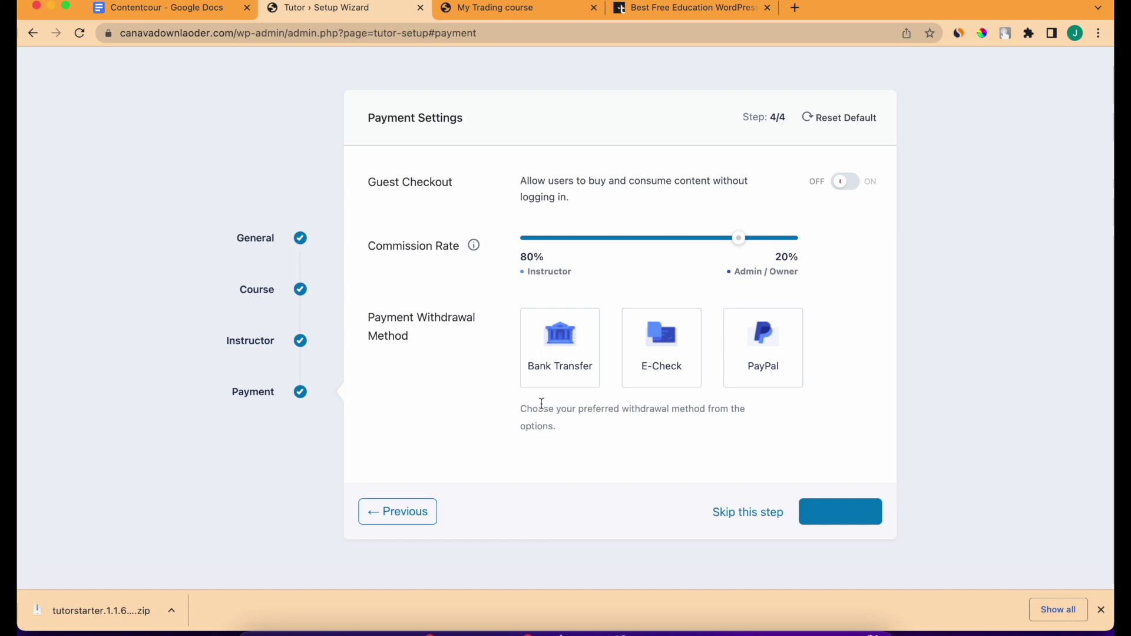
{"action": "left_click", "coordinate": [764, 360]}
{"action": "left_click", "coordinate": [662, 347]}
{"action": "left_click", "coordinate": [550, 366]}
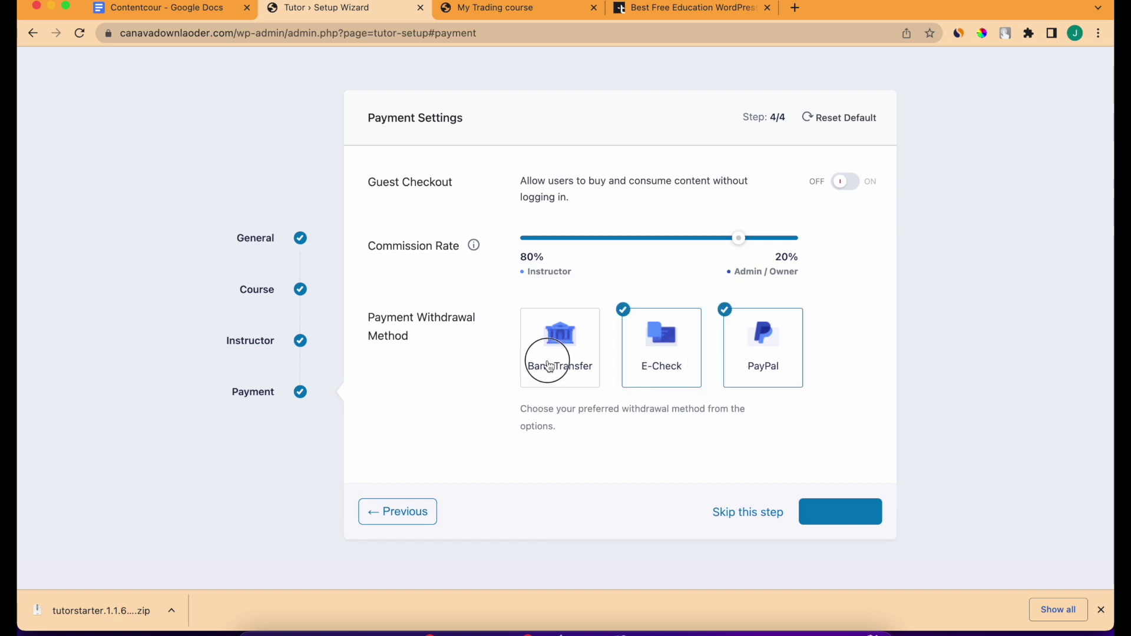
{"action": "left_click", "coordinate": [857, 520]}
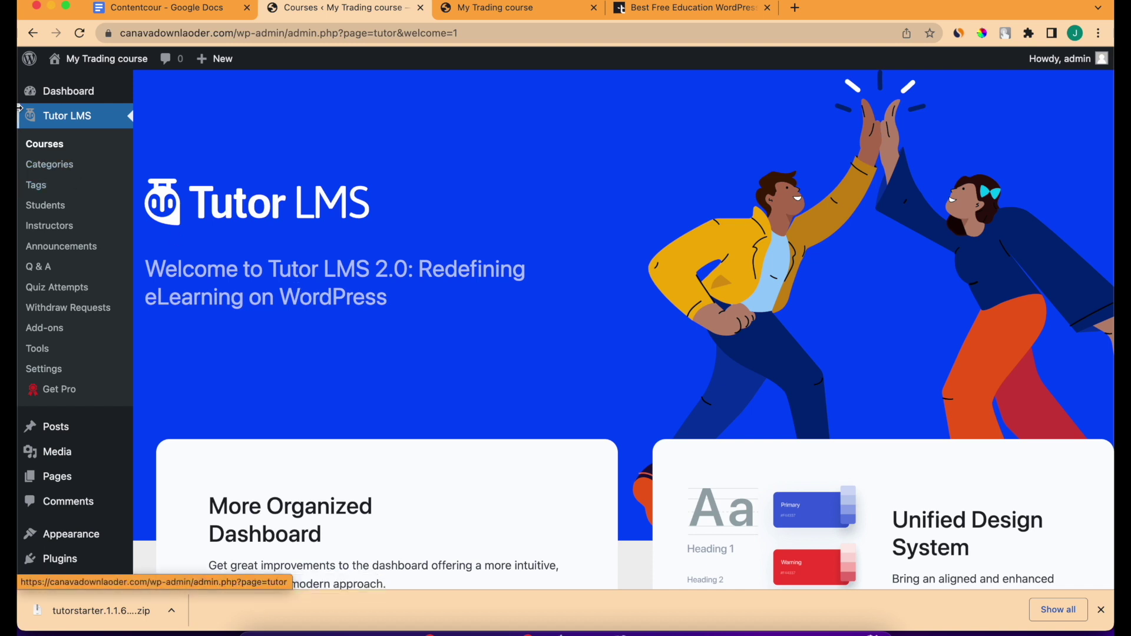
View the empty Tutor LMS Courses list.
{"action": "left_click", "coordinate": [77, 144]}
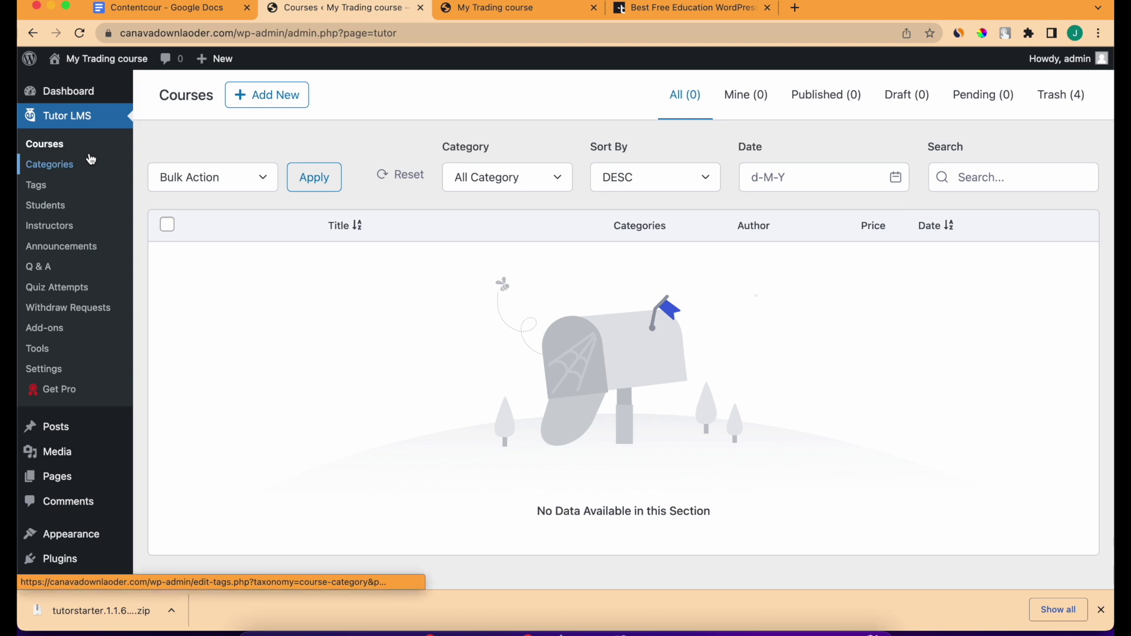
{"action": "scroll", "coordinate": [196, 288], "scroll_direction": "down", "scroll_amount": 3}
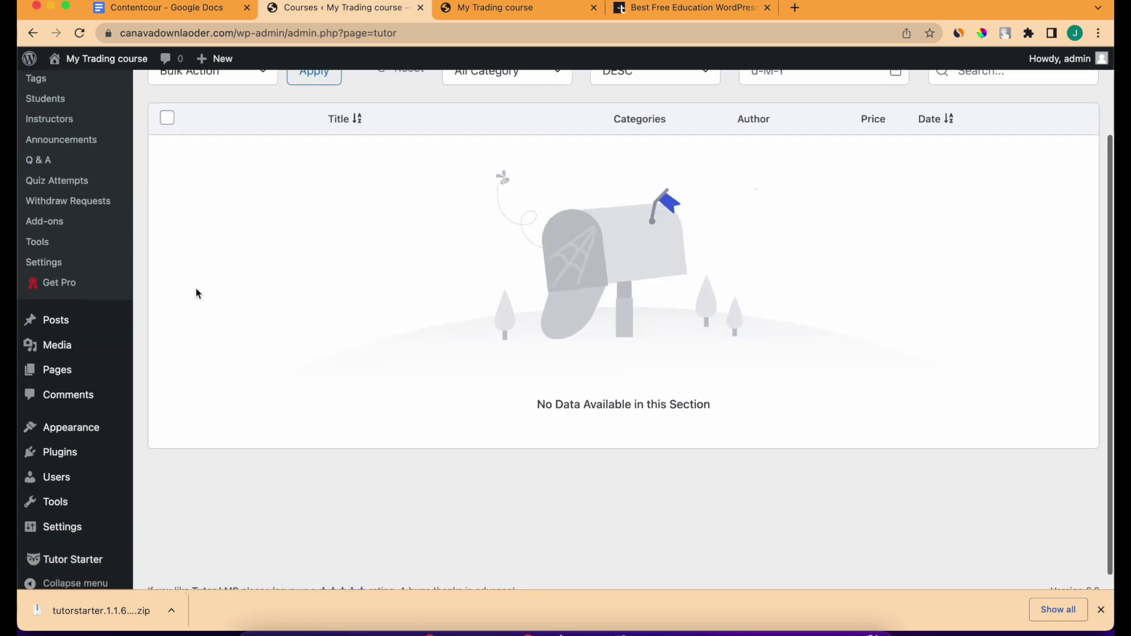
{"action": "scroll", "coordinate": [197, 293], "scroll_direction": "up", "scroll_amount": 3}
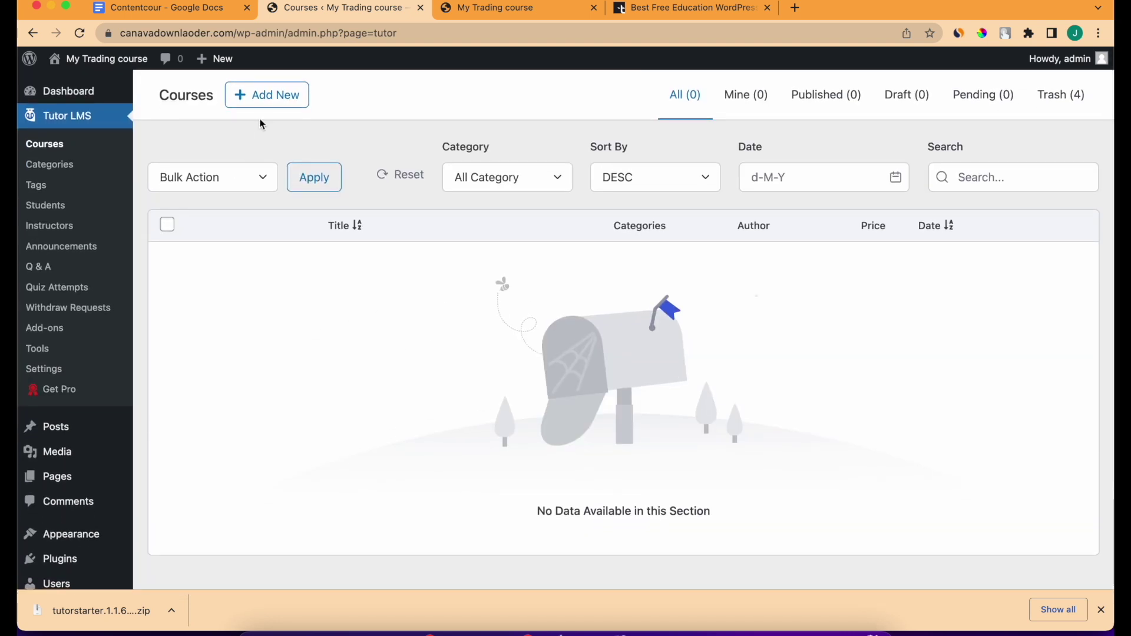
Start a new course and expand its Course Settings section.
{"action": "left_click", "coordinate": [259, 102]}
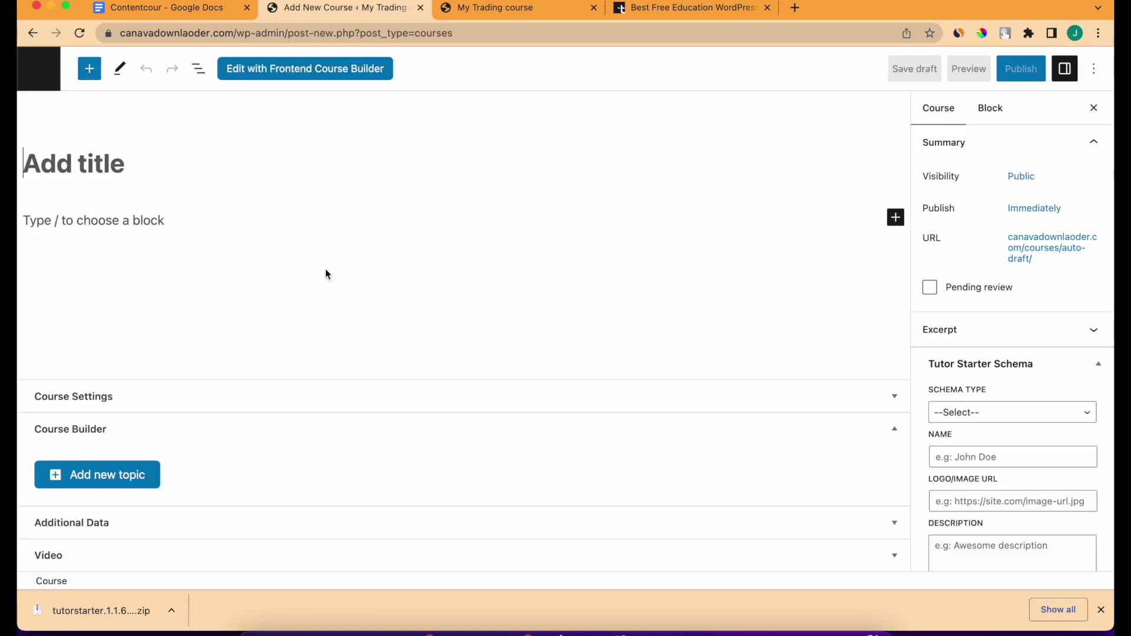
{"action": "left_click", "coordinate": [895, 430]}
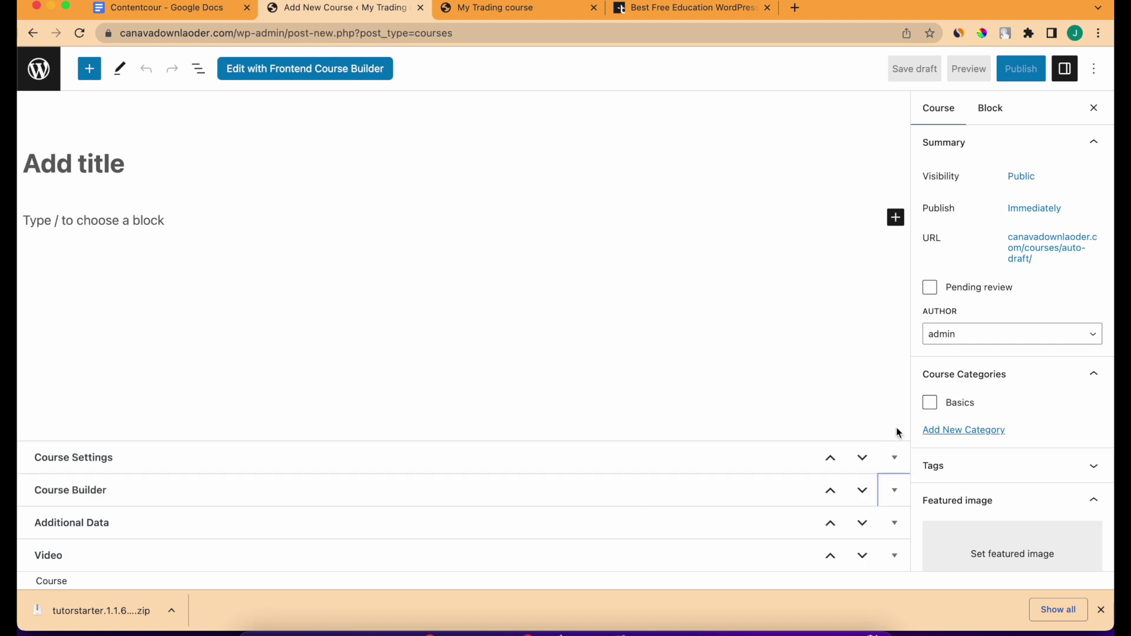
{"action": "left_click", "coordinate": [896, 458]}
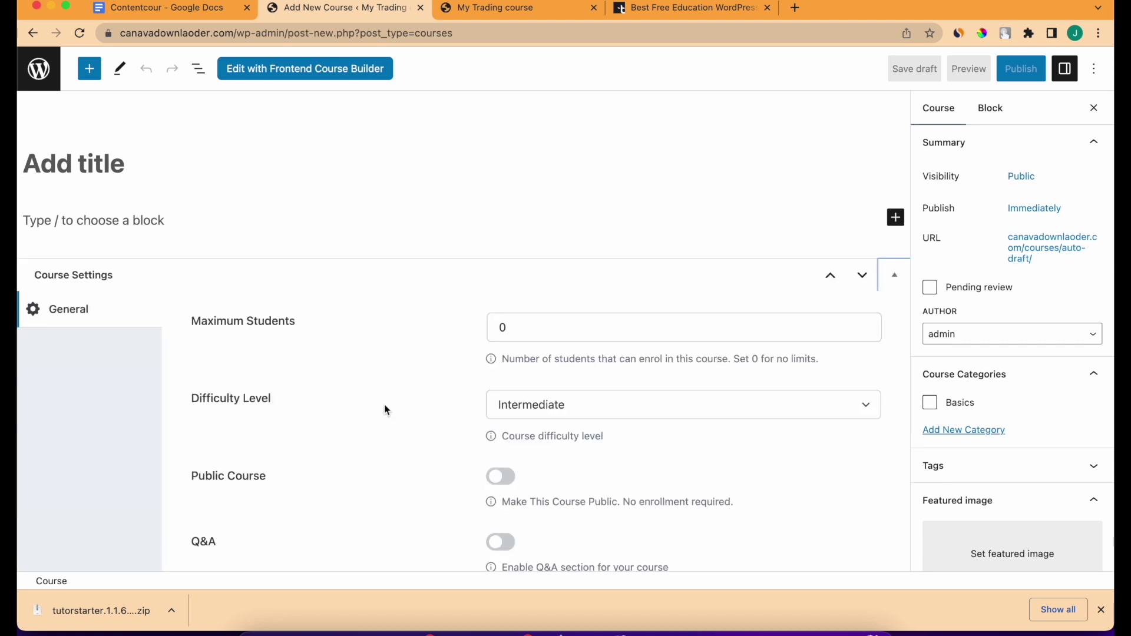
{"action": "scroll", "coordinate": [384, 405], "scroll_direction": "down", "scroll_amount": 2}
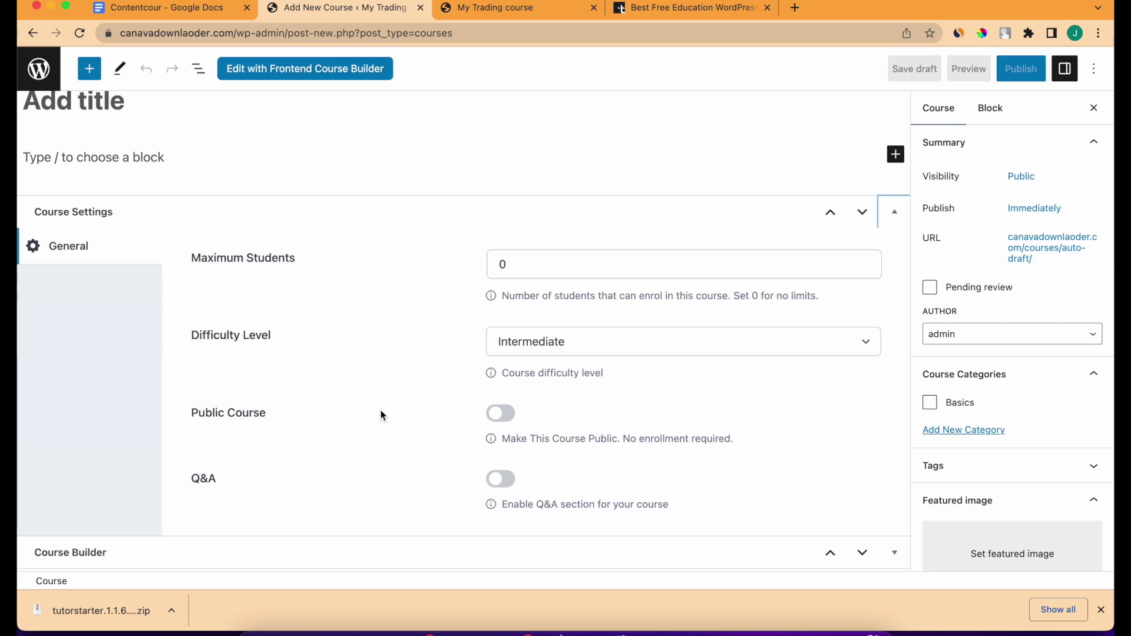
{"action": "scroll", "coordinate": [465, 394], "scroll_direction": "down", "scroll_amount": 1}
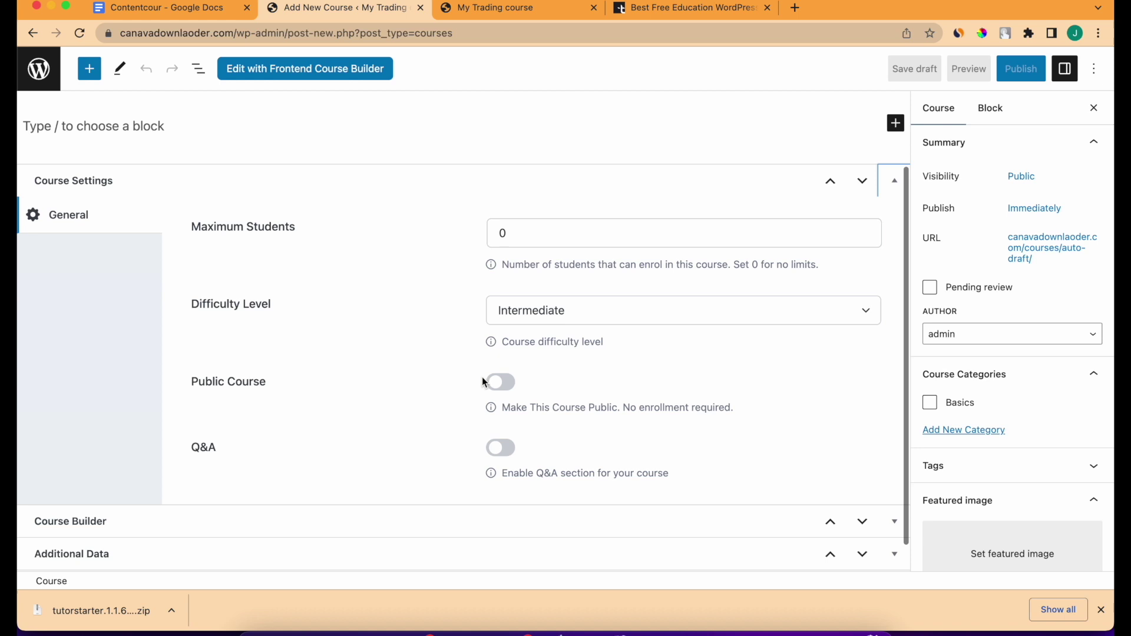
Set the course Difficulty Level to All Levels and enable Q&A.
{"action": "left_click", "coordinate": [540, 310]}
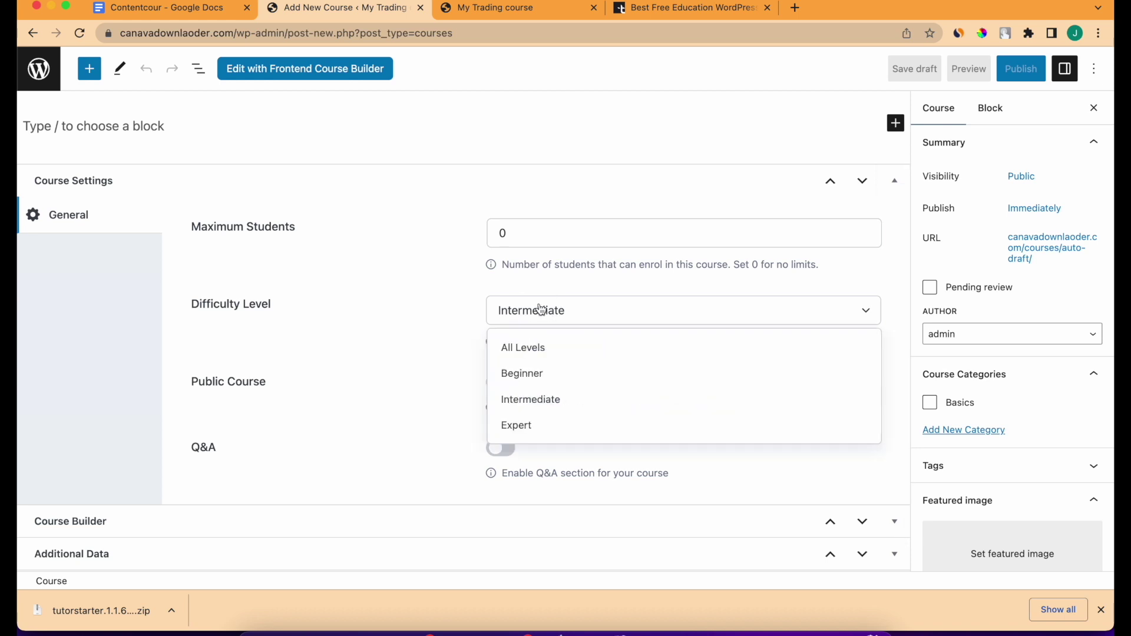
{"action": "left_click", "coordinate": [534, 359]}
{"action": "scroll", "coordinate": [406, 421], "scroll_direction": "down", "scroll_amount": 1}
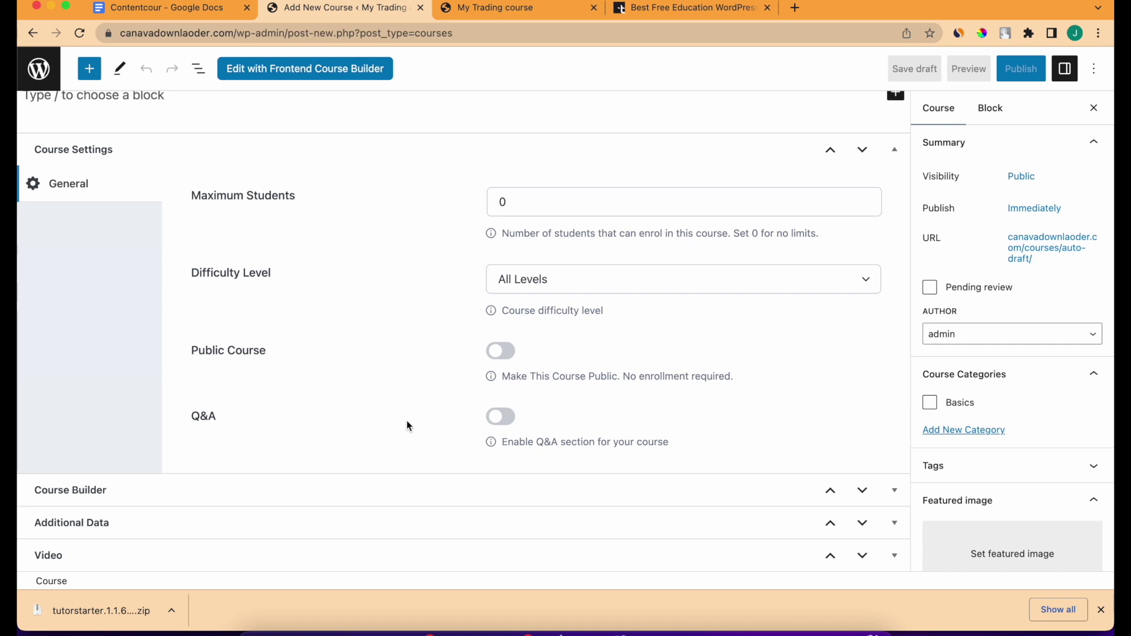
{"action": "left_click", "coordinate": [510, 424]}
Expand the Course Builder and Additional Data sections.
{"action": "scroll", "coordinate": [507, 422], "scroll_direction": "up", "scroll_amount": 2}
{"action": "scroll", "coordinate": [507, 421], "scroll_direction": "down", "scroll_amount": 2}
{"action": "left_click", "coordinate": [893, 504]}
{"action": "scroll", "coordinate": [892, 506], "scroll_direction": "down", "scroll_amount": 1}
{"action": "left_click", "coordinate": [893, 521]}
{"action": "scroll", "coordinate": [894, 530], "scroll_direction": "down", "scroll_amount": 7}
{"action": "scroll", "coordinate": [894, 530], "scroll_direction": "down", "scroll_amount": 1}
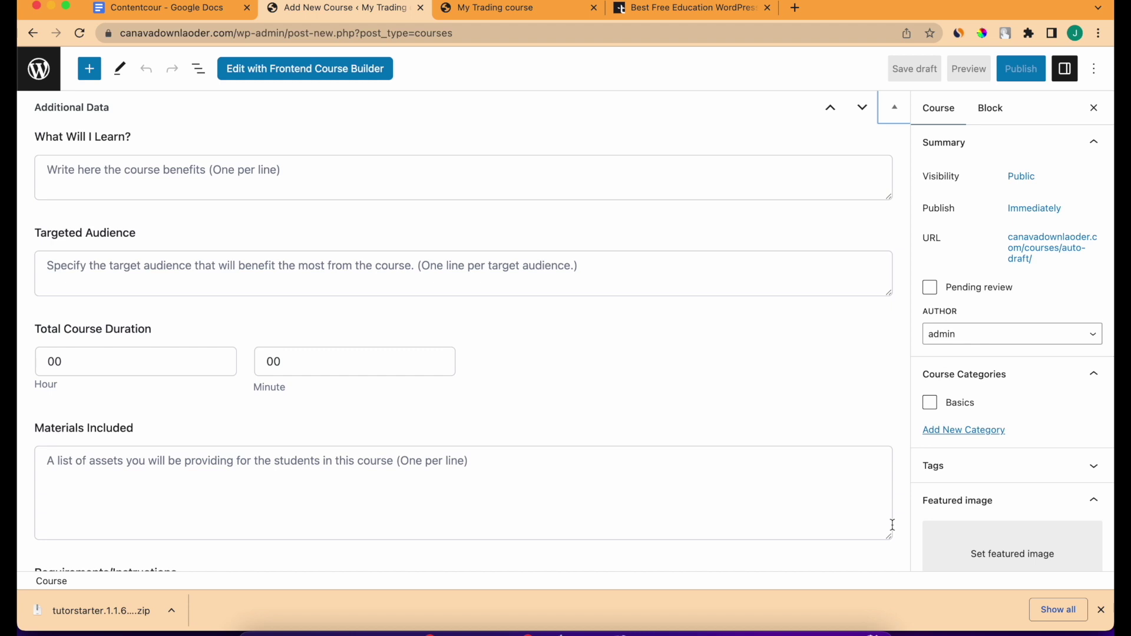
{"action": "scroll", "coordinate": [892, 524], "scroll_direction": "down", "scroll_amount": 3}
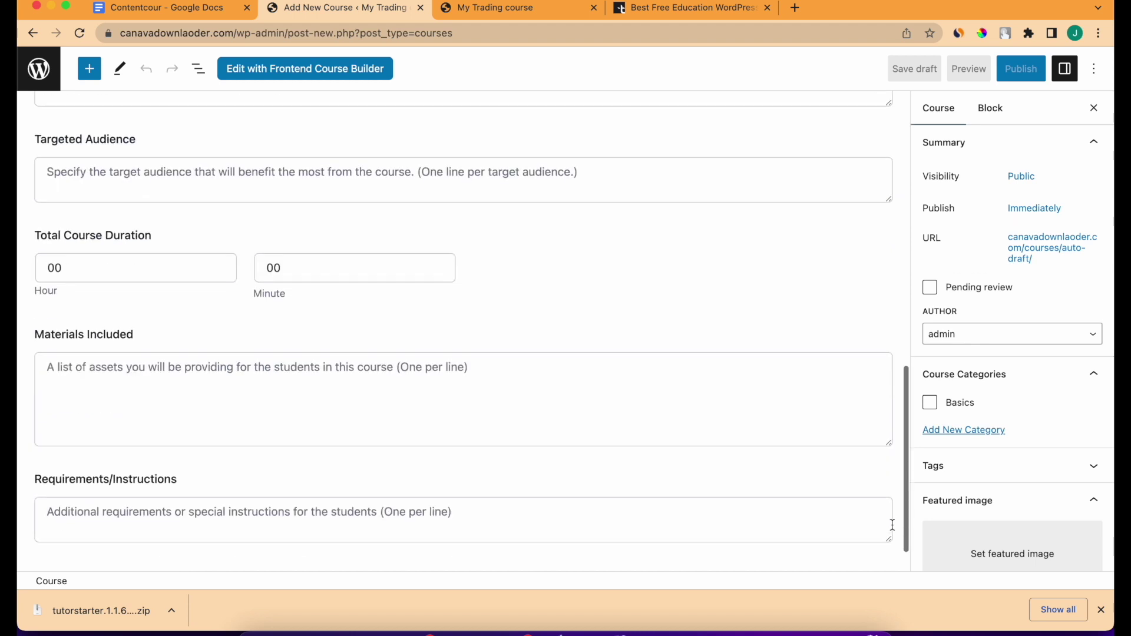
{"action": "scroll", "coordinate": [892, 524], "scroll_direction": "up", "scroll_amount": 10}
{"action": "scroll", "coordinate": [787, 439], "scroll_direction": "up", "scroll_amount": 1}
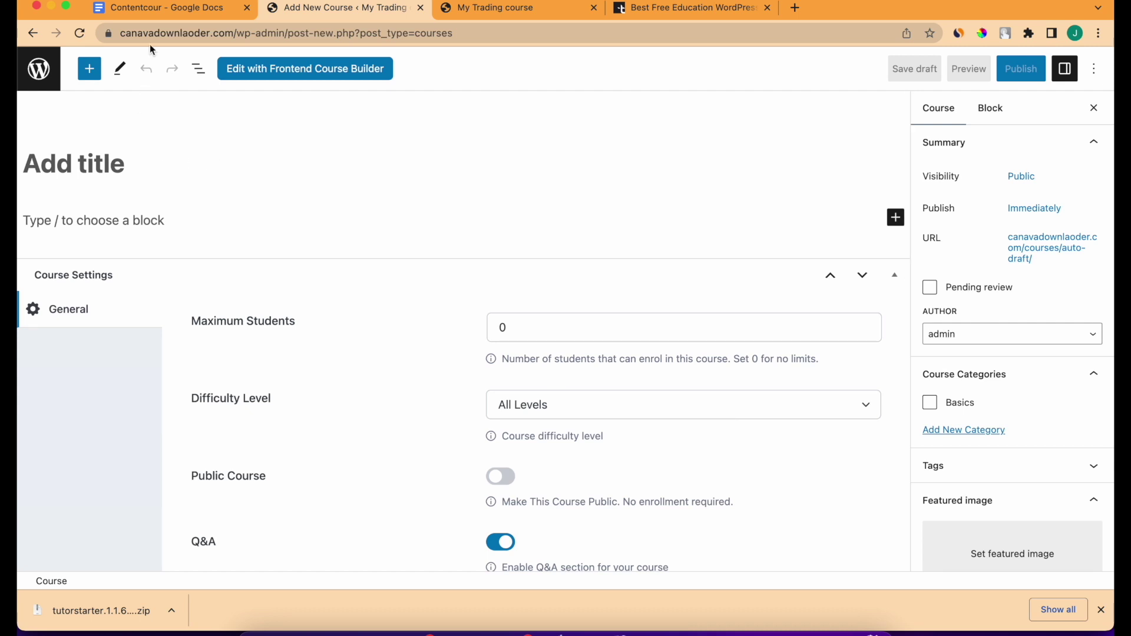
Copy 'Bank Nift Maha trading course' from the notes and paste it as the course title.
{"action": "left_click", "coordinate": [157, 10]}
{"action": "left_click_drag", "start_coordinate": [357, 379], "coordinate": [548, 381]}
{"action": "key", "text": "super+c"}
{"action": "left_click", "coordinate": [314, 11]}
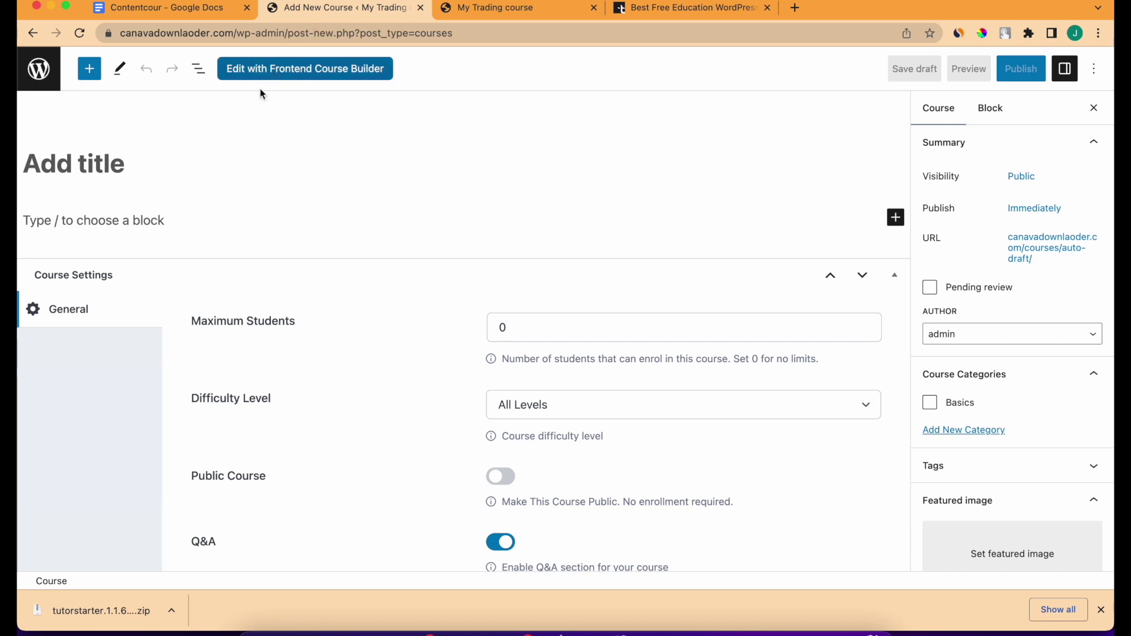
{"action": "left_click", "coordinate": [197, 164]}
{"action": "key", "text": "super+v"}
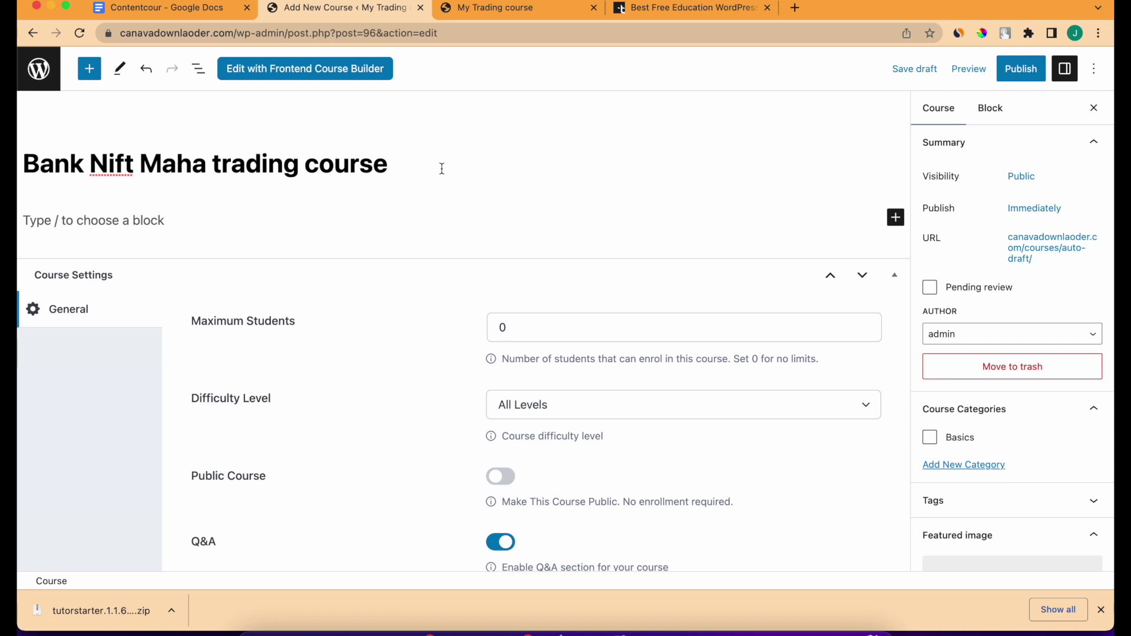
Paste the 'Jumpstart your Stock Trading' description into the course paragraph block.
{"action": "left_click", "coordinate": [250, 221]}
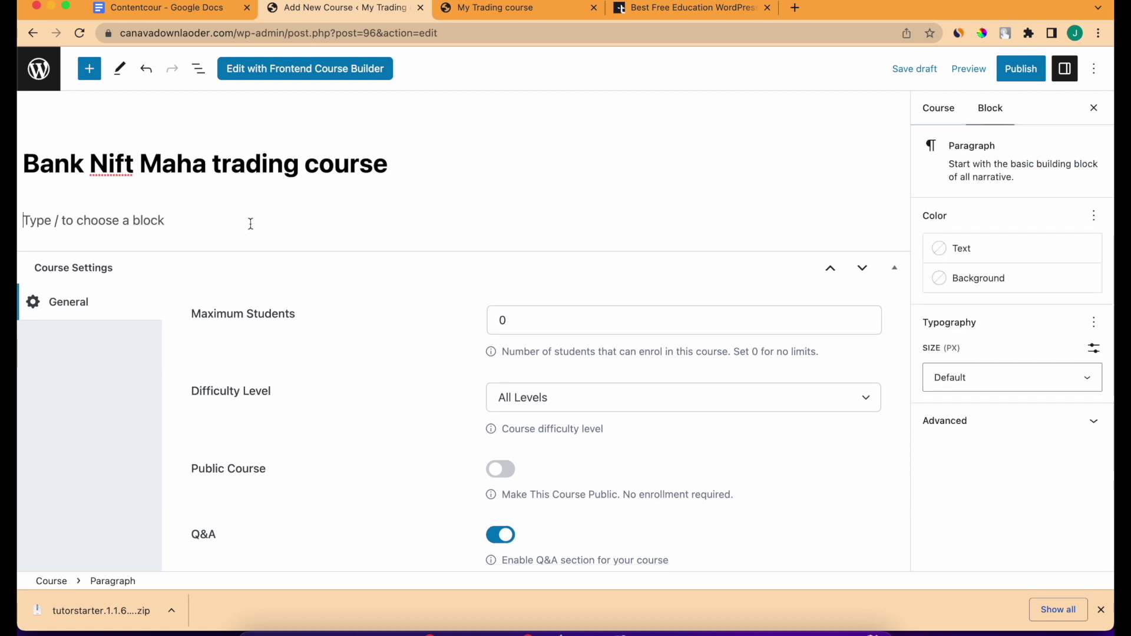
{"action": "left_click", "coordinate": [184, 8]}
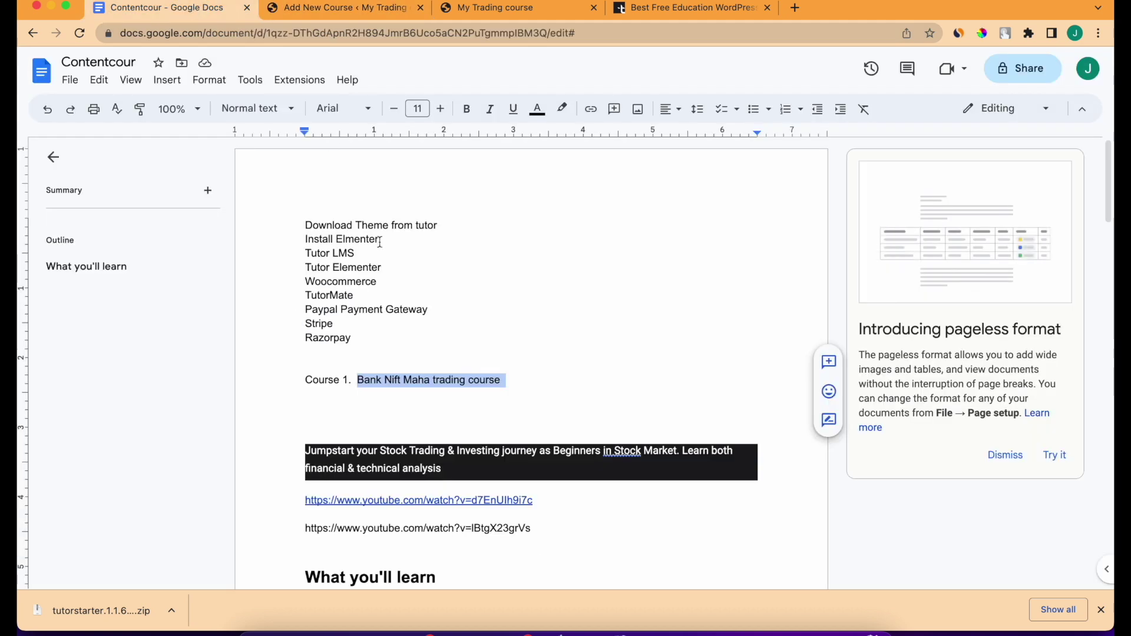
{"action": "left_click", "coordinate": [356, 9]}
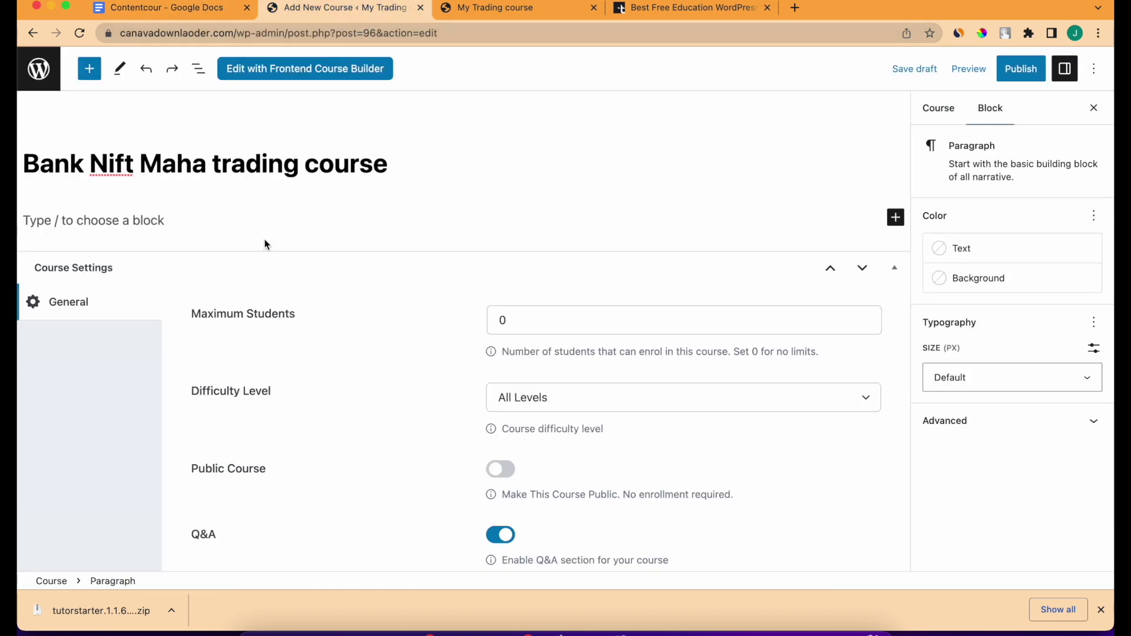
{"action": "type", "text": "Jumpstart your Stock Trading & Investing journey as Beginners in Stock Market. Learn both financial & technical analysis"}
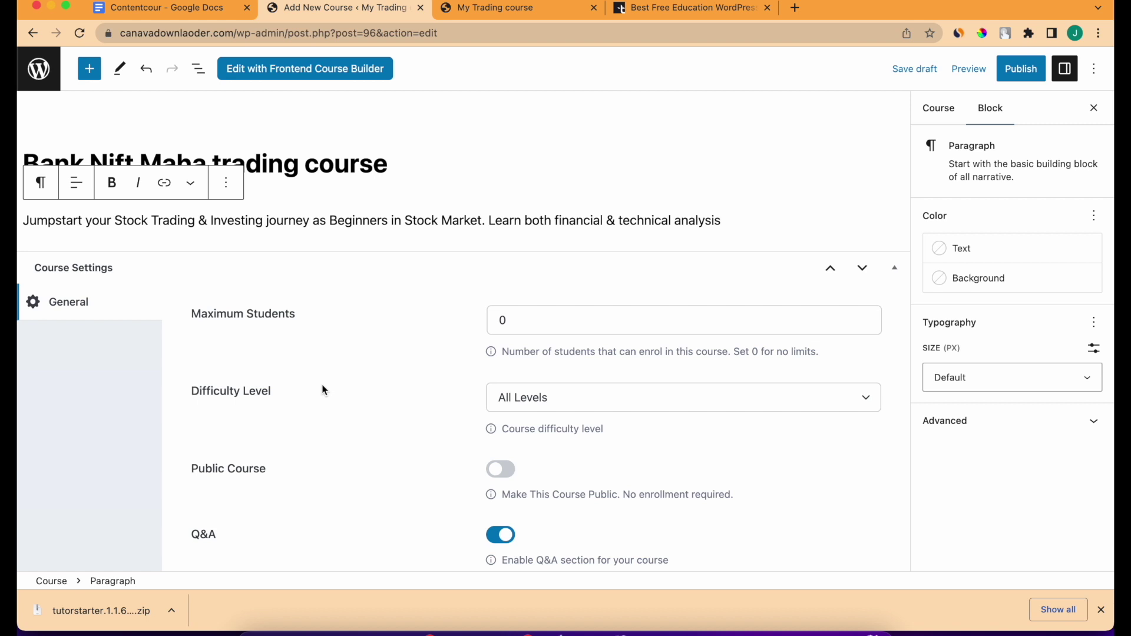
{"action": "scroll", "coordinate": [323, 389], "scroll_direction": "down", "scroll_amount": 3}
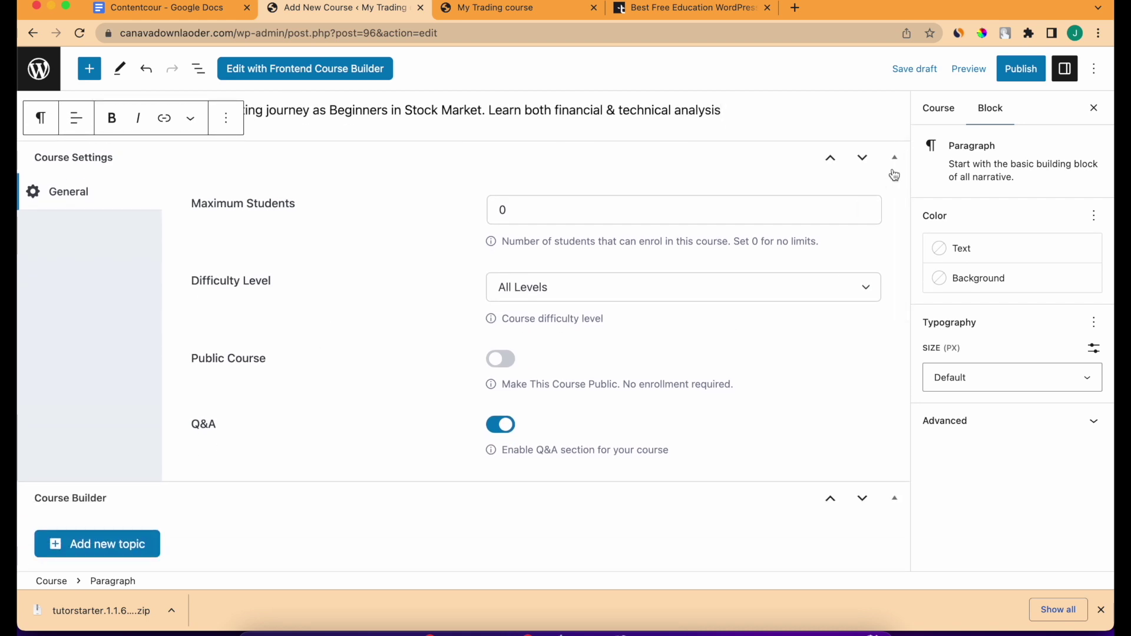
Collapse the Course Settings section and begin adding a new topic.
{"action": "left_click", "coordinate": [894, 159]}
{"action": "left_click", "coordinate": [895, 160]}
{"action": "left_click", "coordinate": [895, 164]}
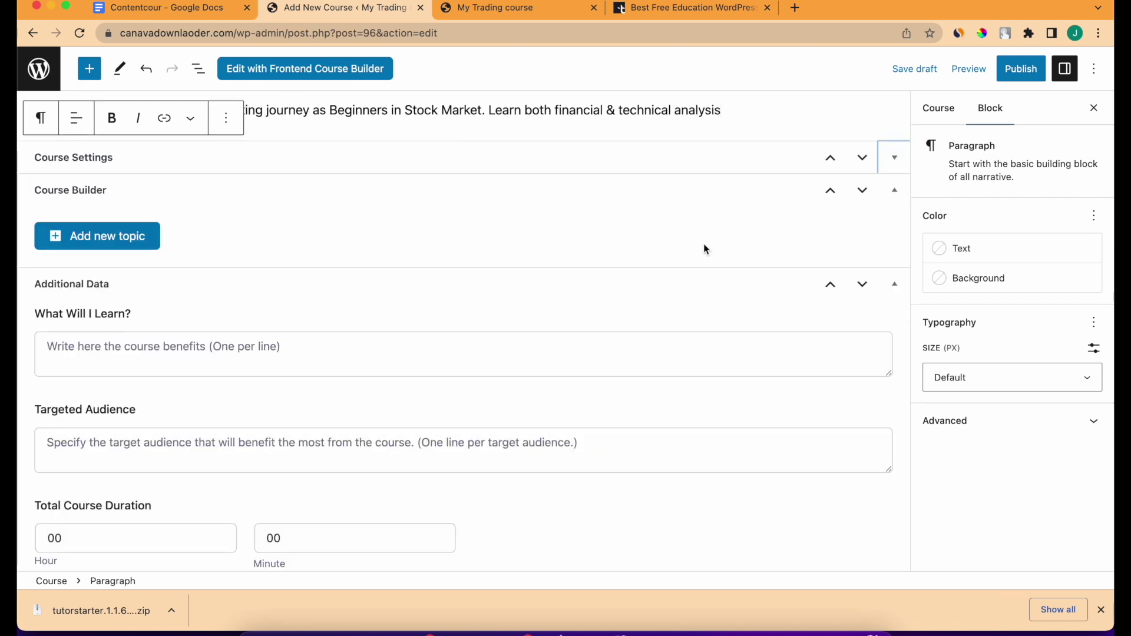
{"action": "scroll", "coordinate": [302, 281], "scroll_direction": "up", "scroll_amount": 1}
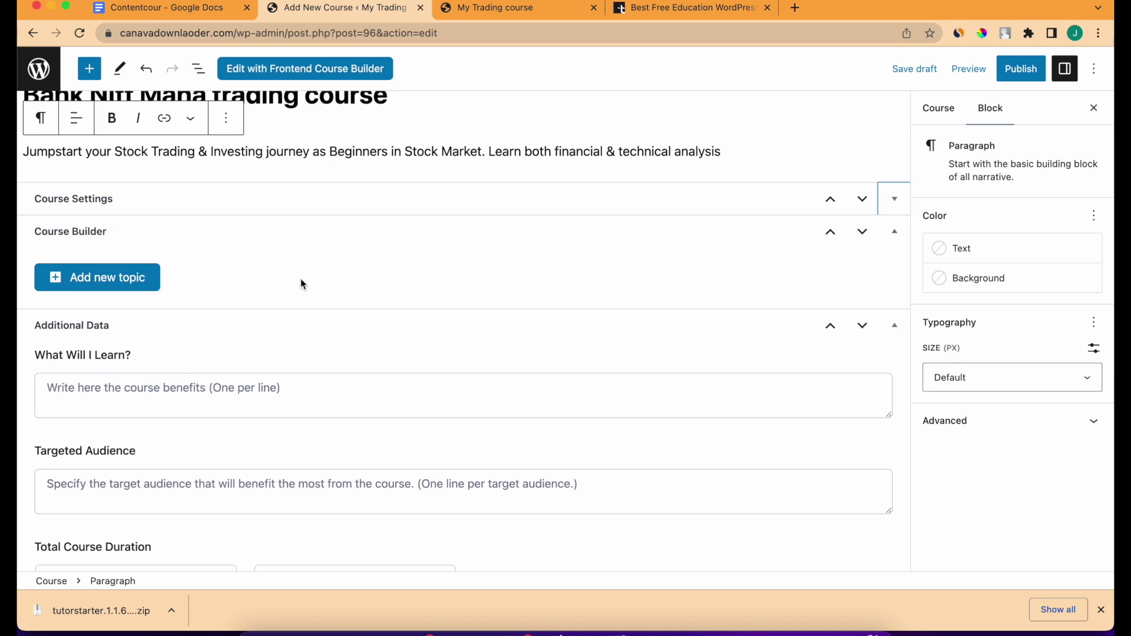
{"action": "left_click", "coordinate": [73, 268]}
Create the 'Introduction' topic and add a new lesson under it.
{"action": "left_click", "coordinate": [396, 243]}
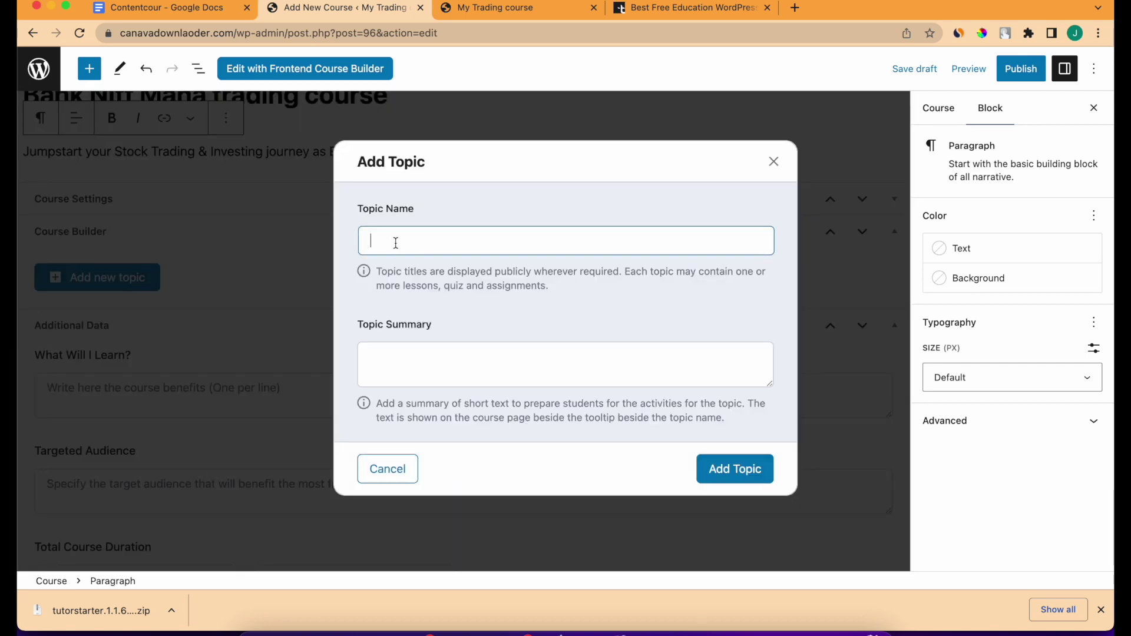
{"action": "type", "text": "Introdiu"}
{"action": "key", "text": "BackSpace"}
{"action": "type", "text": "uction"}
{"action": "left_click", "coordinate": [729, 470]}
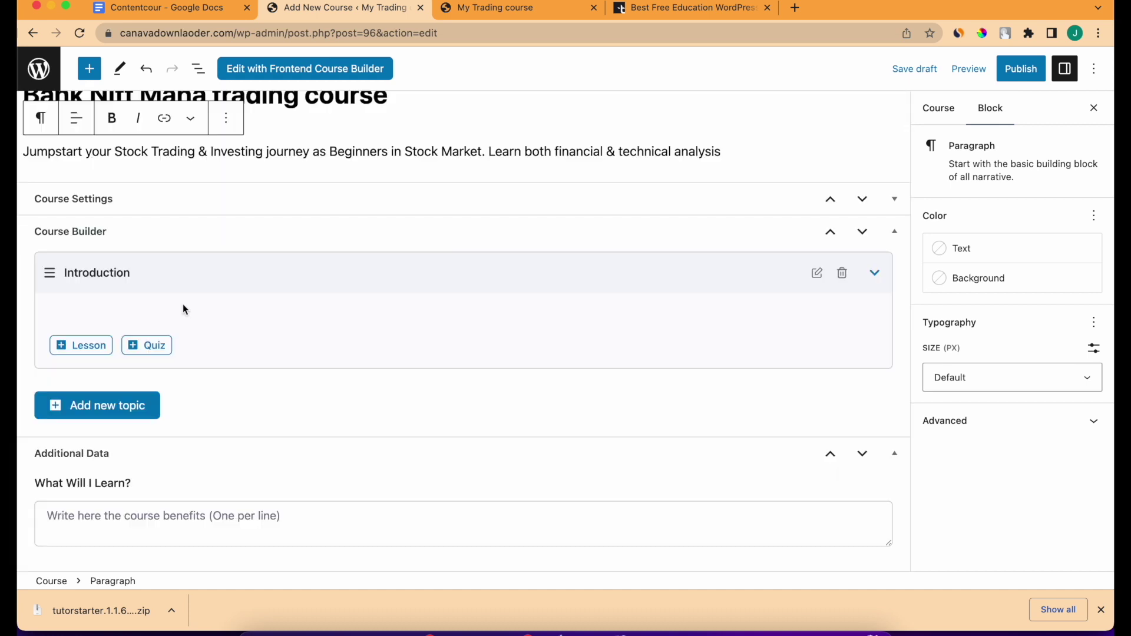
{"action": "left_click", "coordinate": [94, 346]}
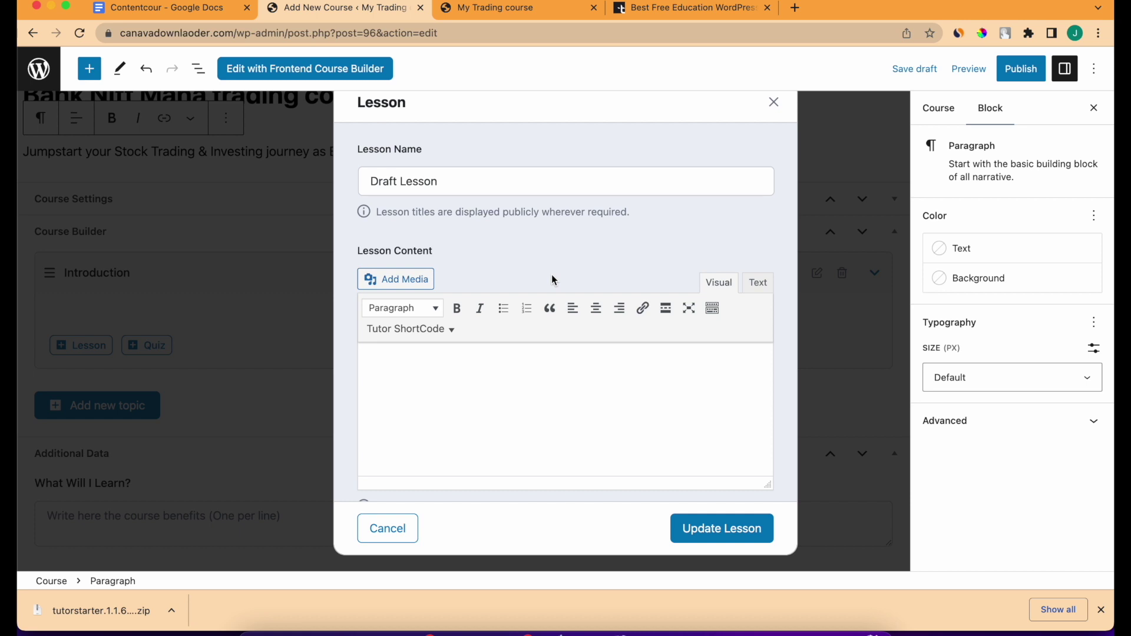
Rename the lesson to 'Course Introduction'.
{"action": "triple_click", "coordinate": [442, 173]}
{"action": "type", "text": "cour"}
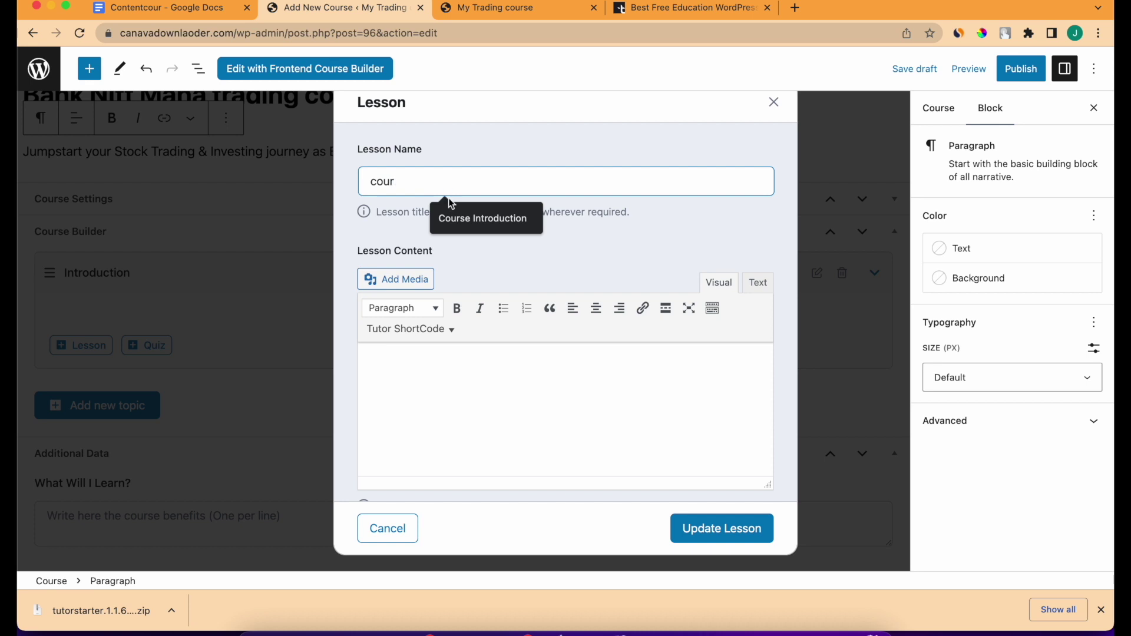
{"action": "left_click", "coordinate": [453, 215]}
{"action": "left_click", "coordinate": [444, 390]}
{"action": "scroll", "coordinate": [444, 390], "scroll_direction": "down", "scroll_amount": 3}
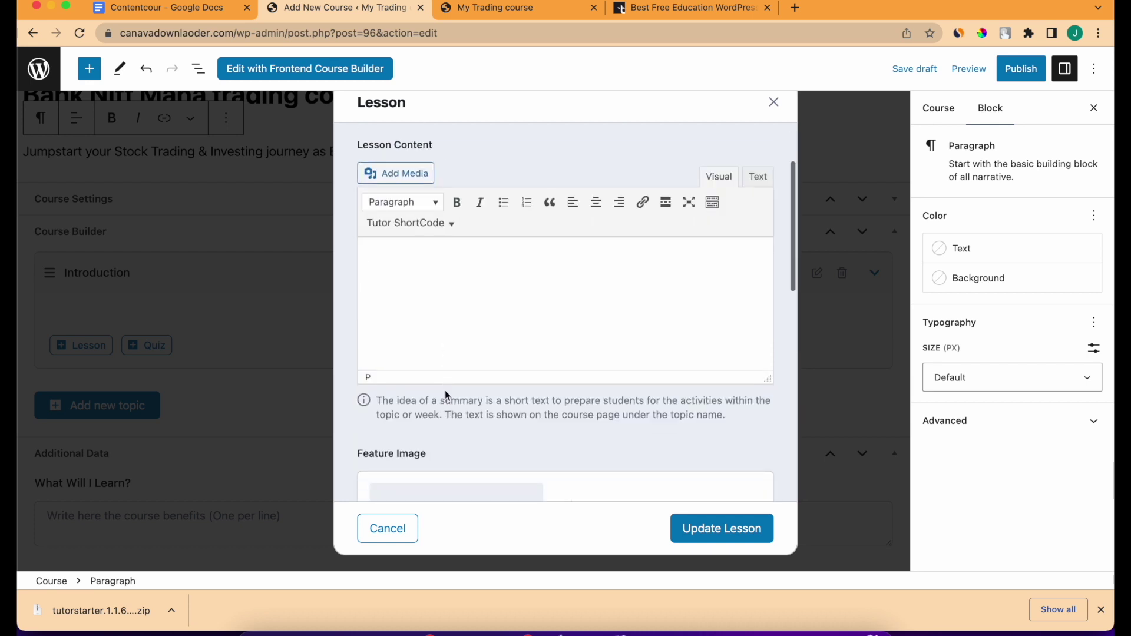
Paste the last two learning bullets from the notes as plain lesson paragraphs.
{"action": "left_click", "coordinate": [176, 10]}
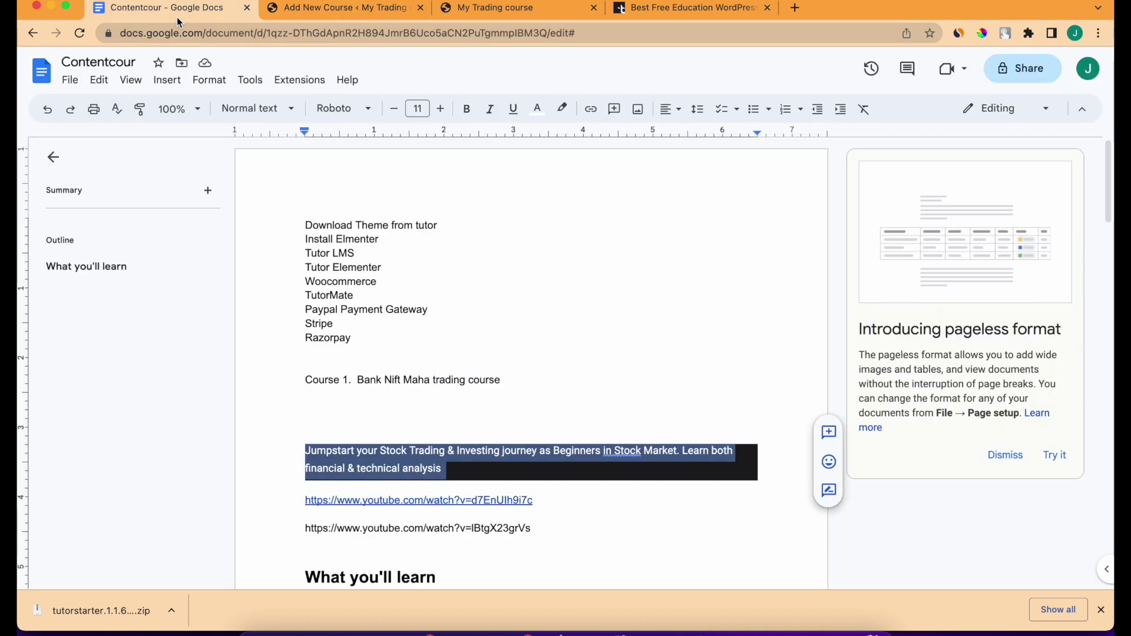
{"action": "scroll", "coordinate": [449, 351], "scroll_direction": "down", "scroll_amount": 8}
{"action": "left_click_drag", "start_coordinate": [500, 356], "coordinate": [330, 289]}
{"action": "key", "text": "ctrl+c"}
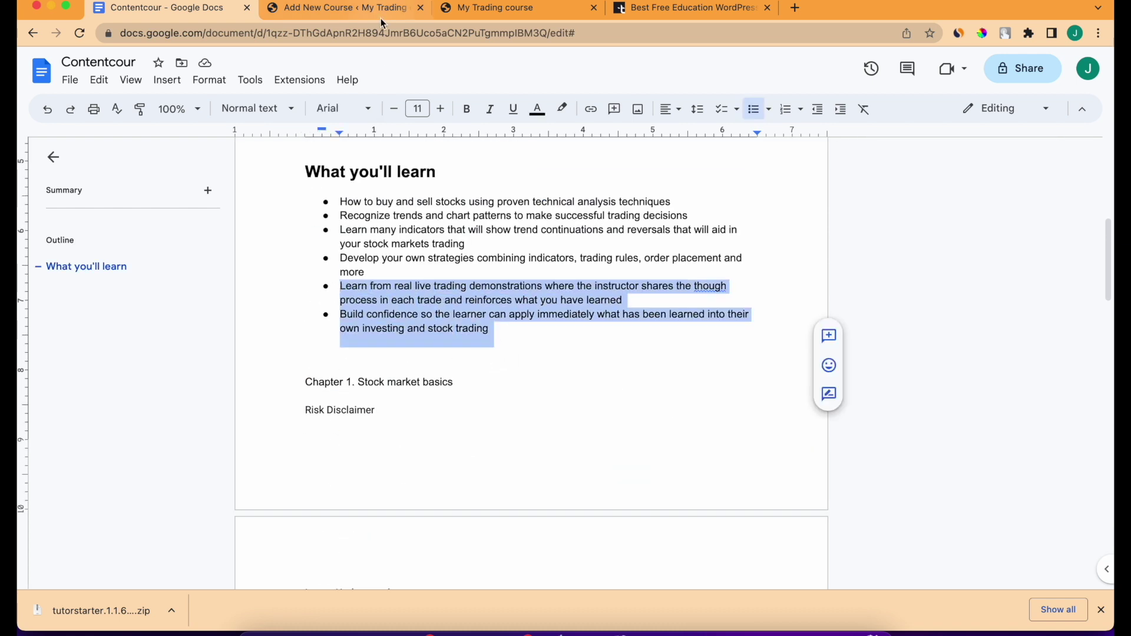
{"action": "left_click", "coordinate": [365, 9]}
{"action": "key", "text": "ctrl+v"}
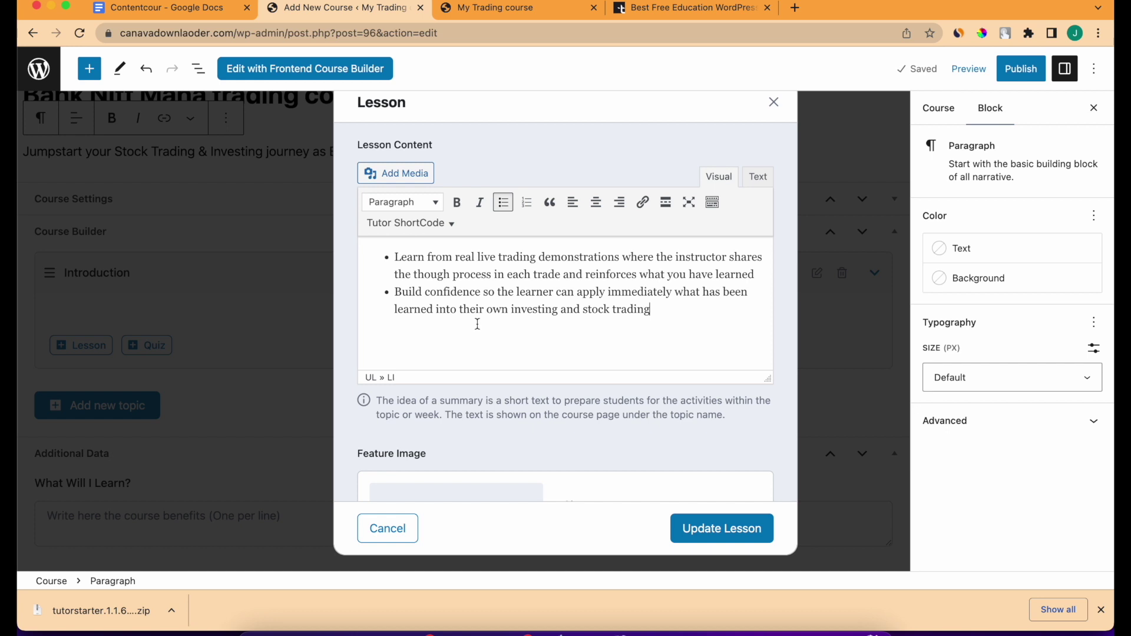
{"action": "key", "text": "Return"}
{"action": "key", "text": "Return"}
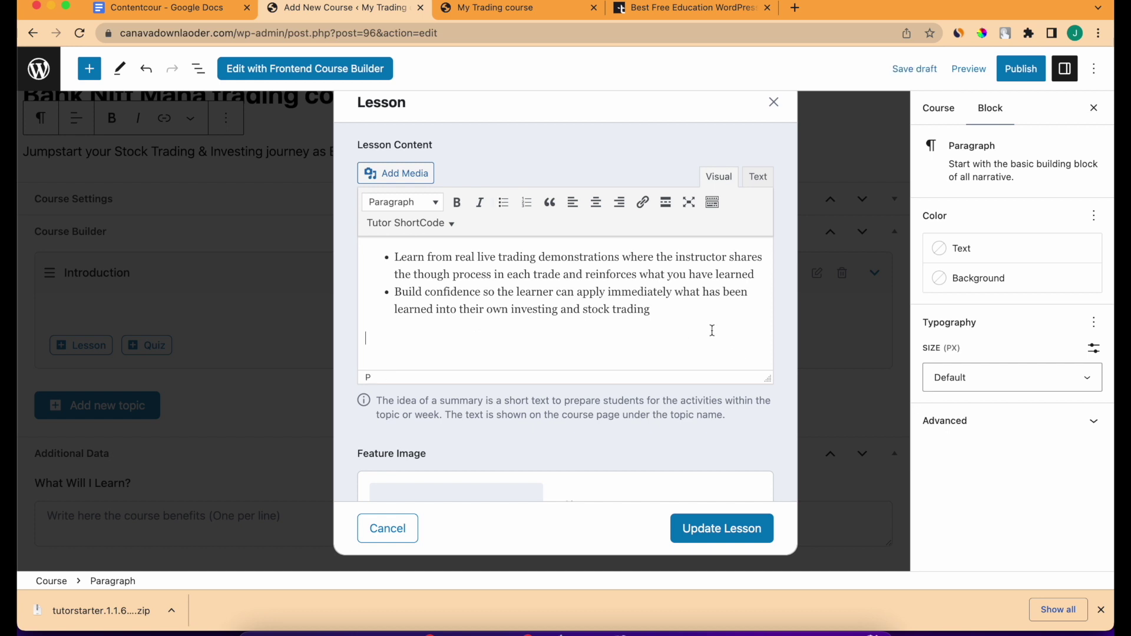
{"action": "left_click_drag", "start_coordinate": [709, 328], "coordinate": [335, 232]}
{"action": "left_click", "coordinate": [501, 203]}
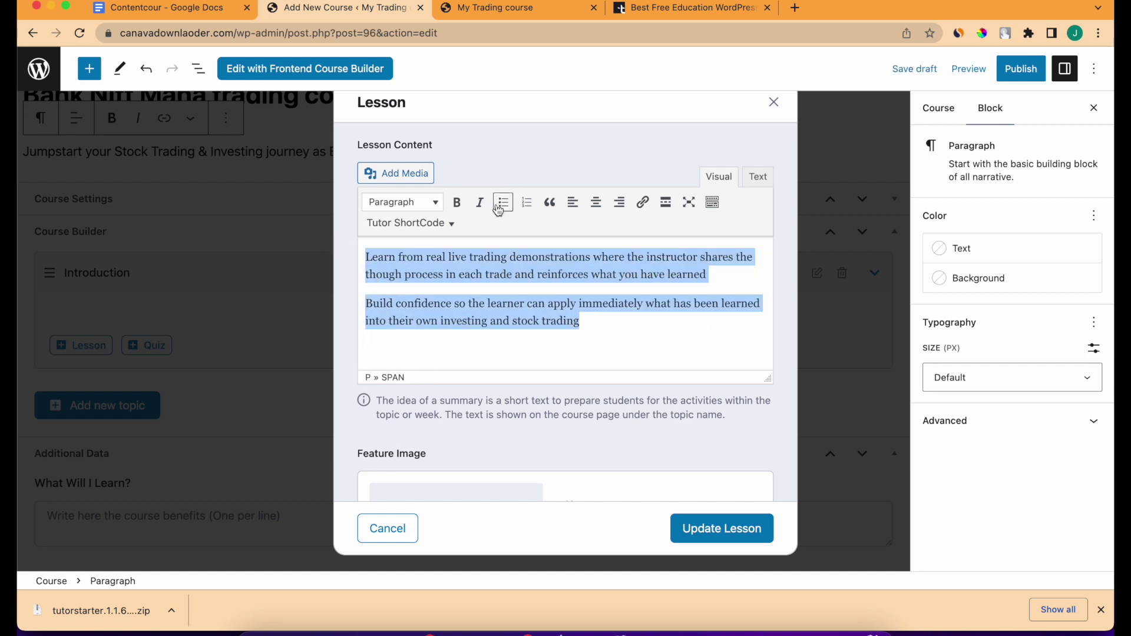
{"action": "left_click", "coordinate": [553, 366]}
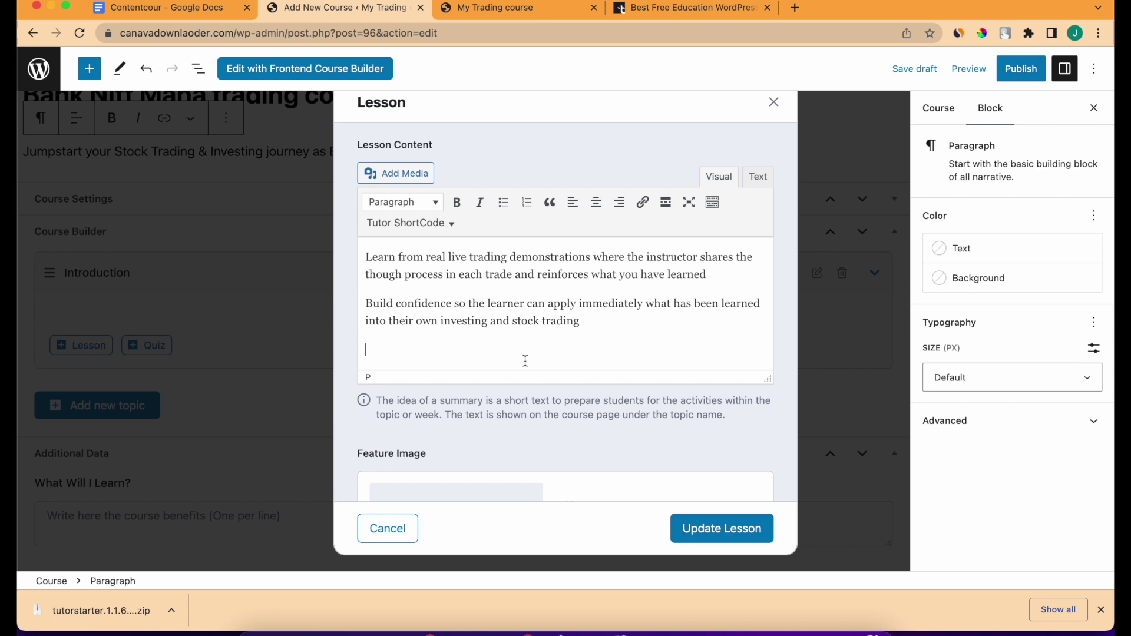
Add the line 'follow the introduction' formatted as Heading 2.
{"action": "type", "text": "follow the introduction"}
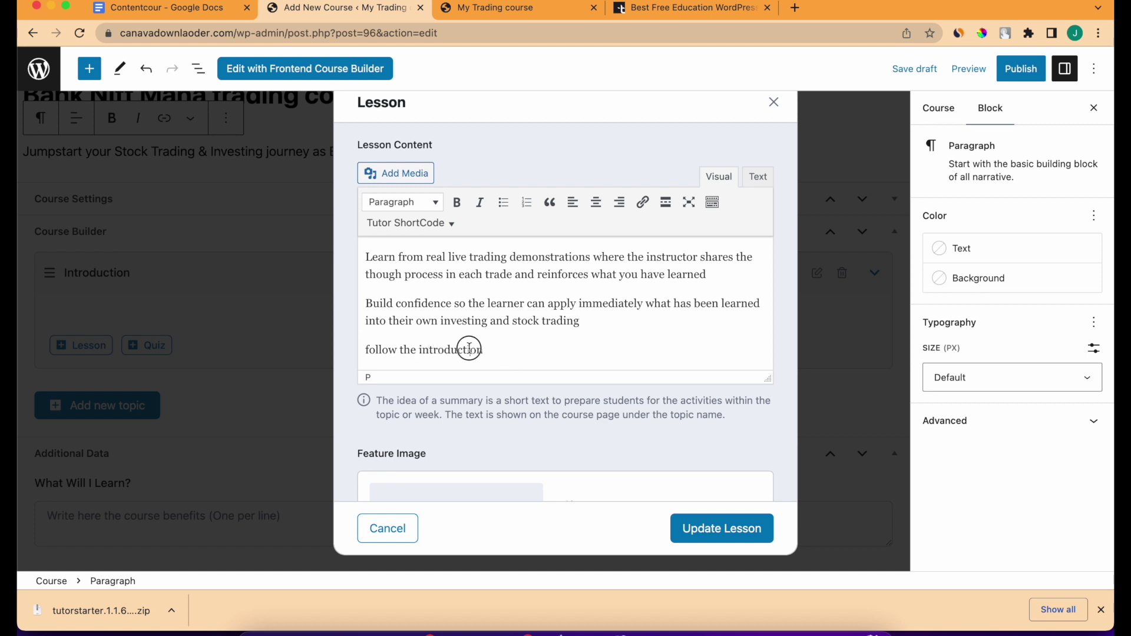
{"action": "left_click_drag", "start_coordinate": [483, 350], "coordinate": [365, 350]}
{"action": "left_click", "coordinate": [402, 212]}
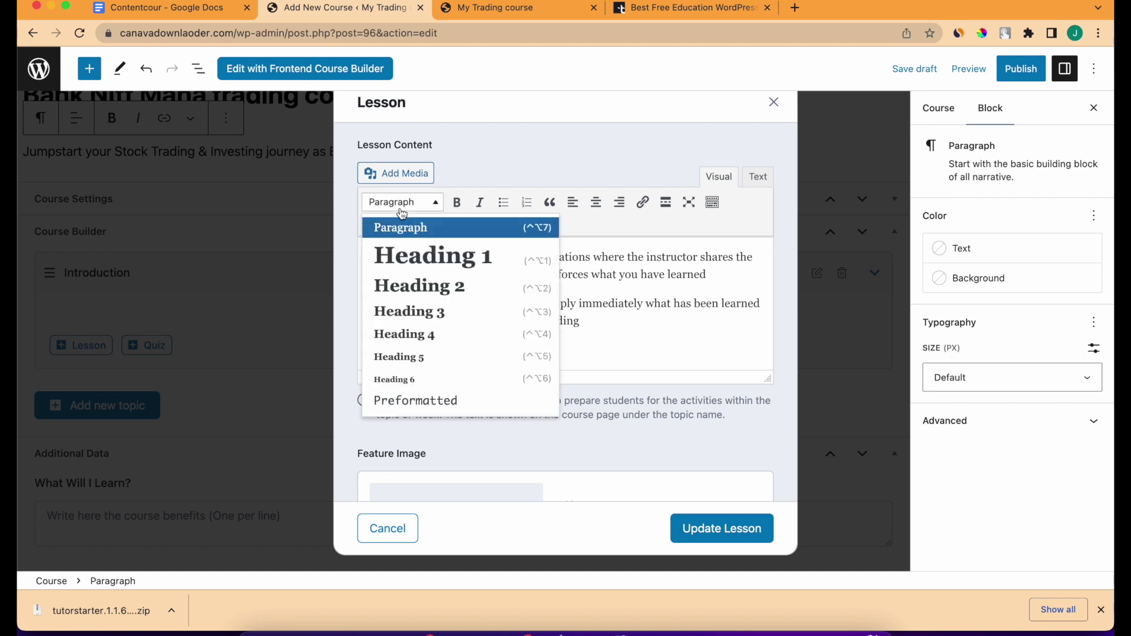
{"action": "left_click", "coordinate": [415, 293]}
{"action": "left_click", "coordinate": [576, 356]}
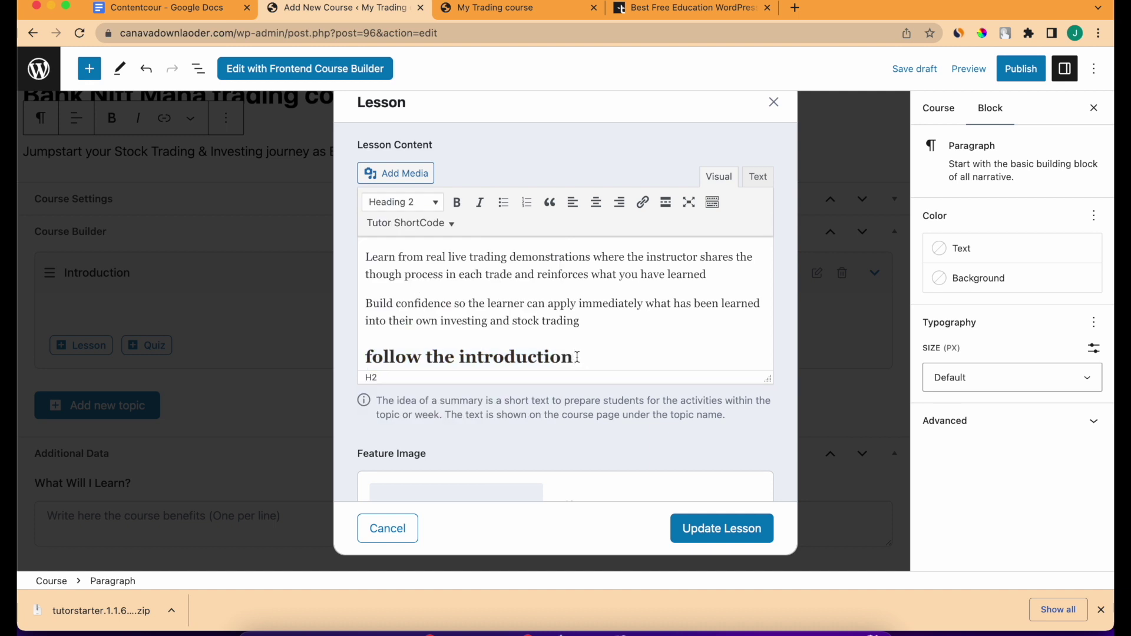
{"action": "scroll", "coordinate": [577, 357], "scroll_direction": "down", "scroll_amount": 1}
{"action": "scroll", "coordinate": [577, 357], "scroll_direction": "down", "scroll_amount": 5}
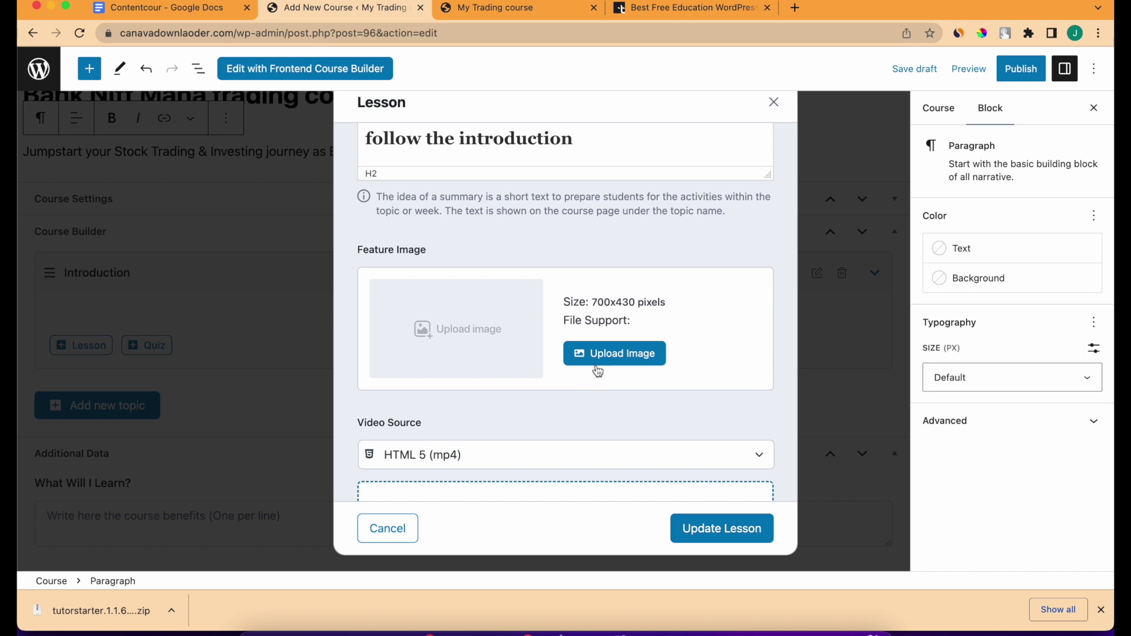
Set the Introduction image from the media library as the lesson's feature image.
{"action": "left_click", "coordinate": [596, 360]}
{"action": "left_click", "coordinate": [222, 225]}
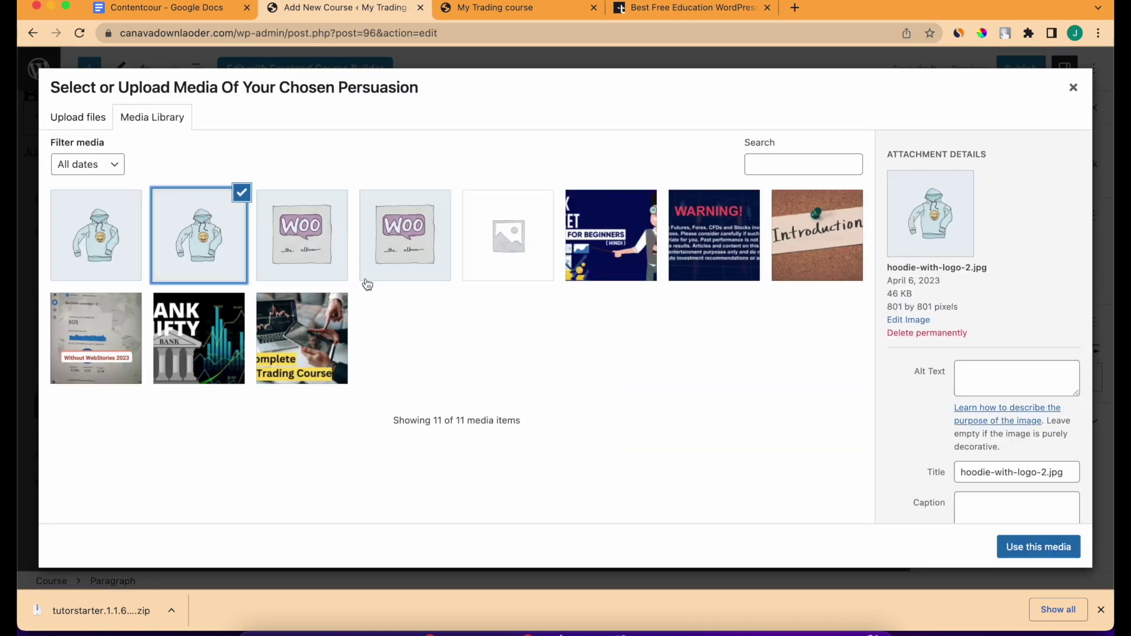
{"action": "left_click", "coordinate": [776, 258]}
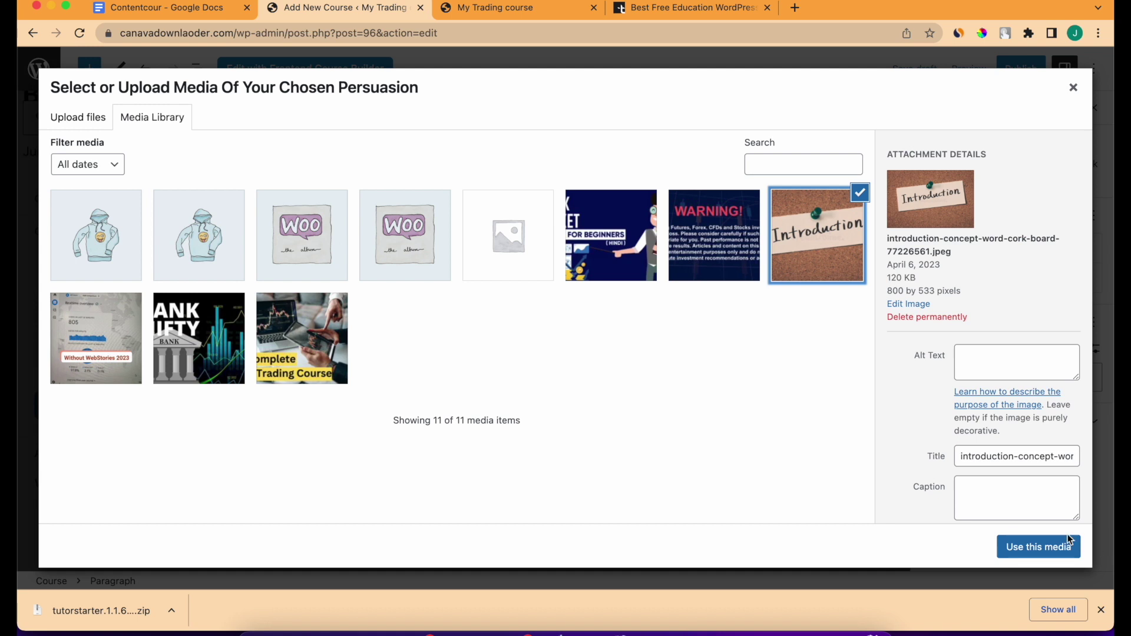
{"action": "left_click", "coordinate": [1041, 544]}
Set the lesson video source to YouTube and fill in the suggested video URL.
{"action": "scroll", "coordinate": [711, 472], "scroll_direction": "down", "scroll_amount": 5}
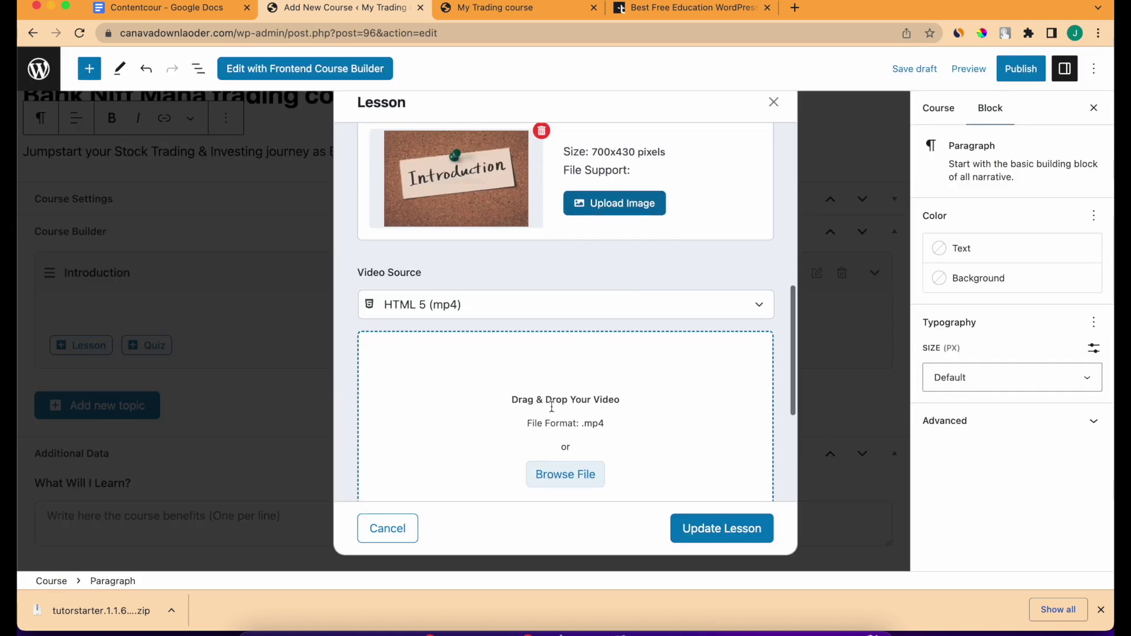
{"action": "left_click", "coordinate": [500, 303]}
{"action": "left_click", "coordinate": [489, 345]}
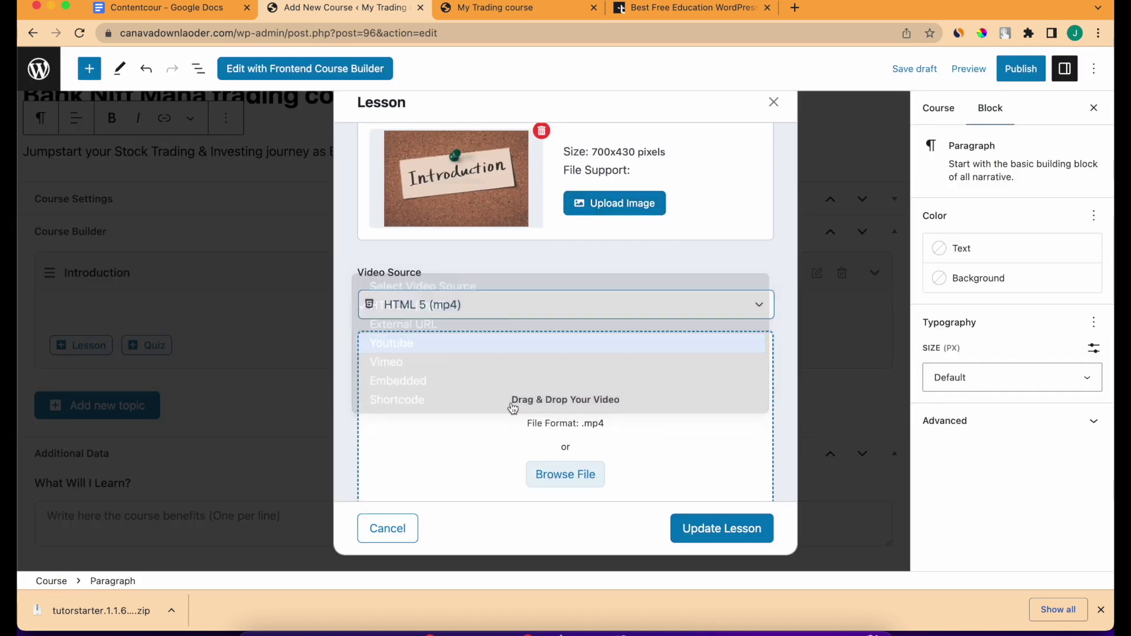
{"action": "left_click", "coordinate": [500, 293]}
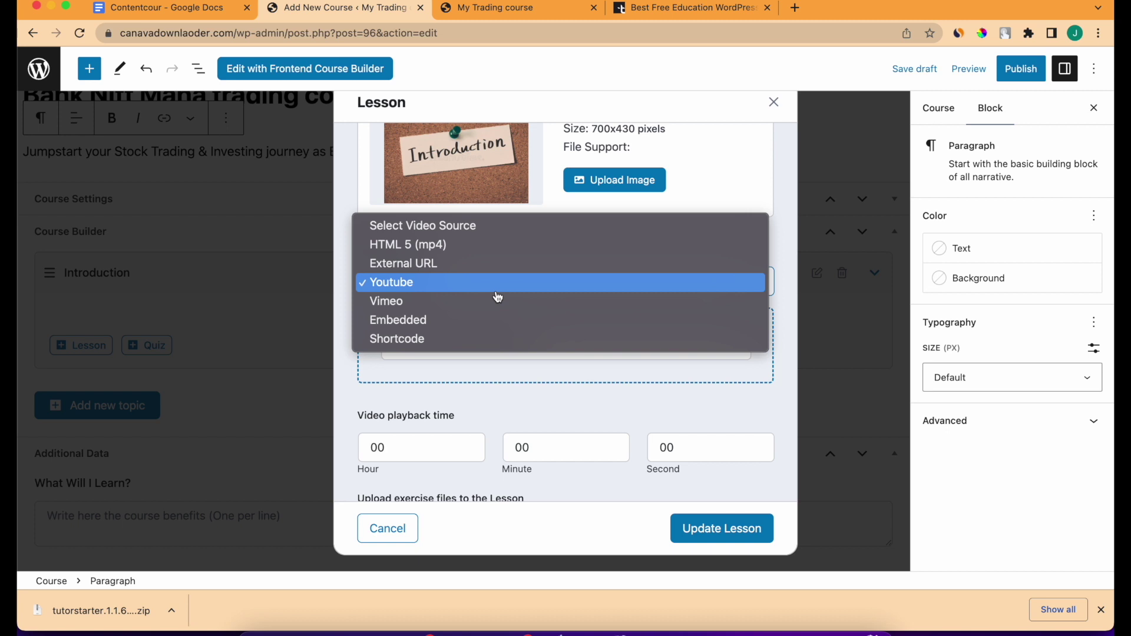
{"action": "left_click", "coordinate": [497, 295]}
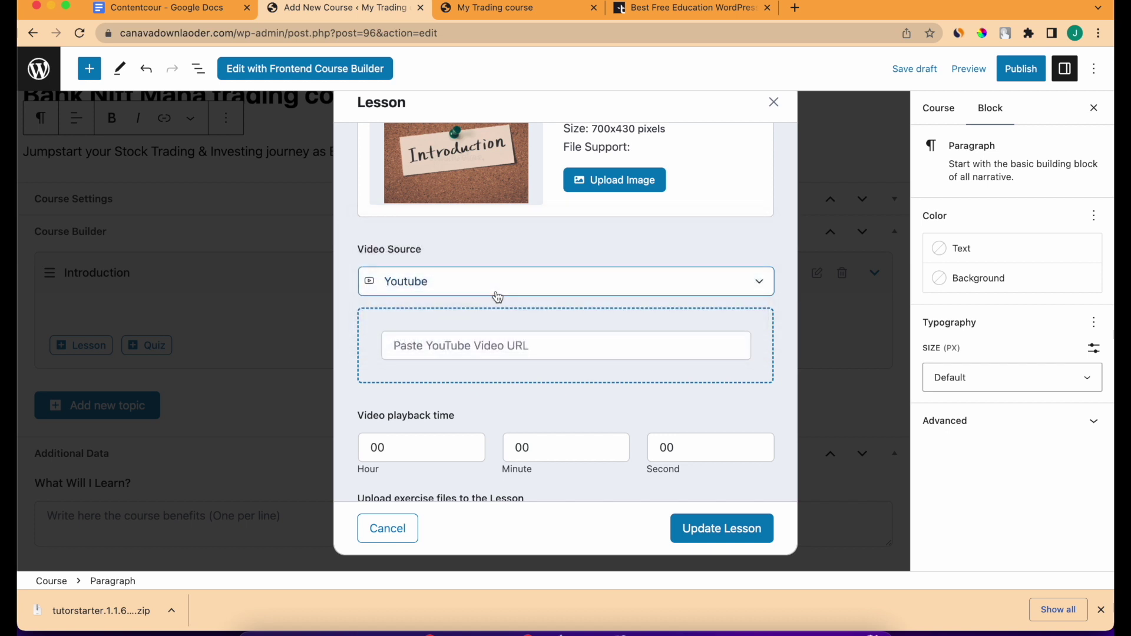
{"action": "left_click", "coordinate": [499, 348]}
{"action": "left_click", "coordinate": [482, 295]}
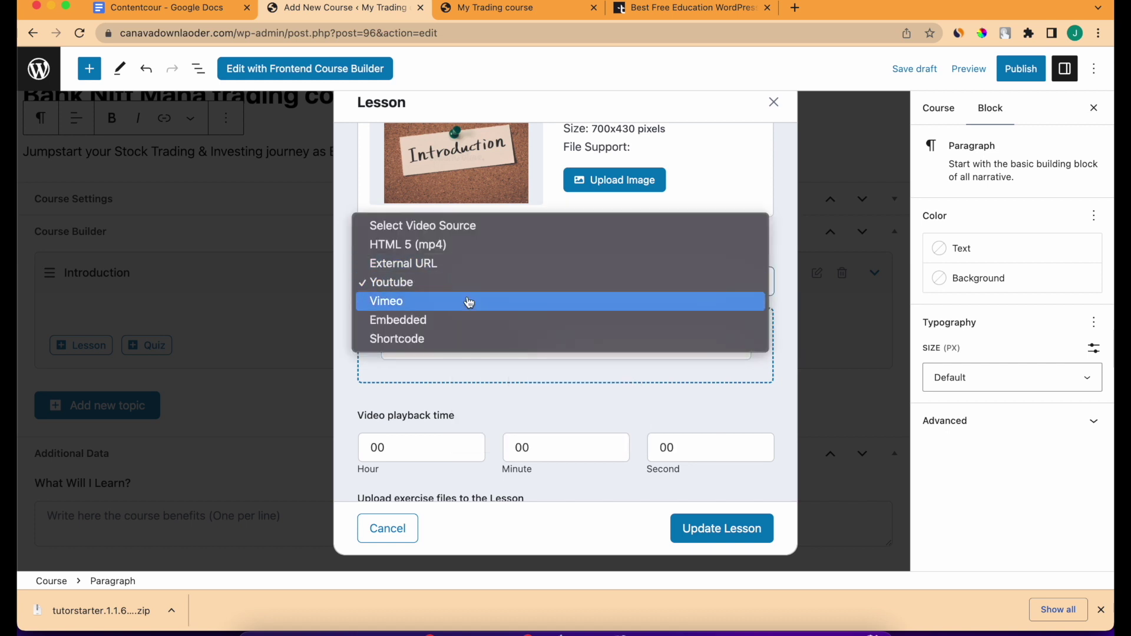
{"action": "left_click", "coordinate": [496, 348]}
{"action": "left_click", "coordinate": [448, 276]}
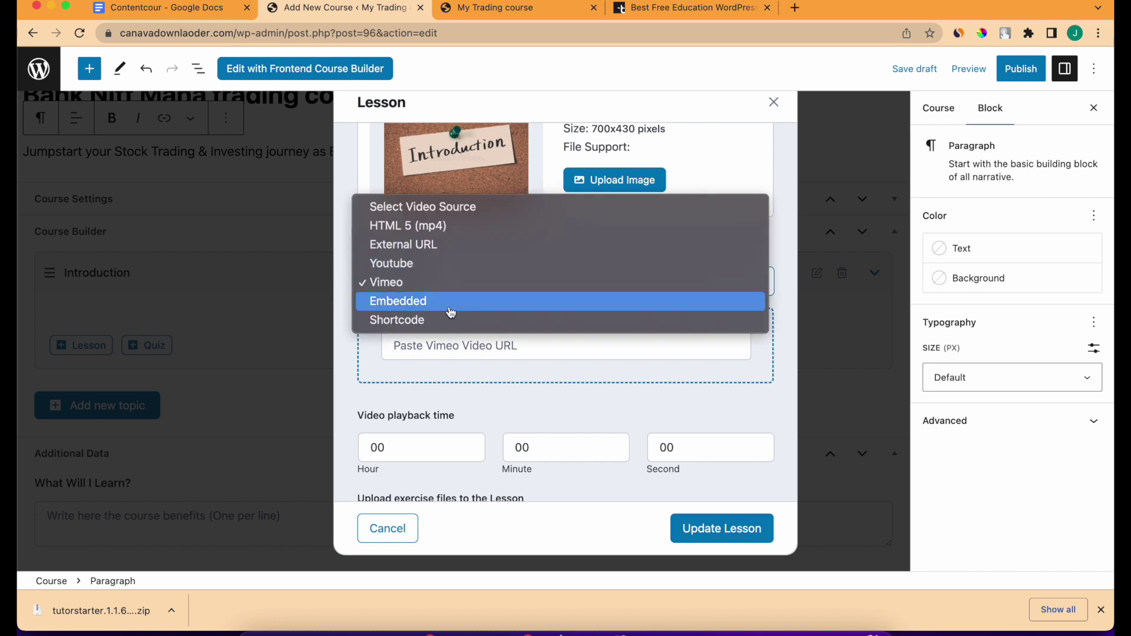
{"action": "left_click", "coordinate": [452, 302]}
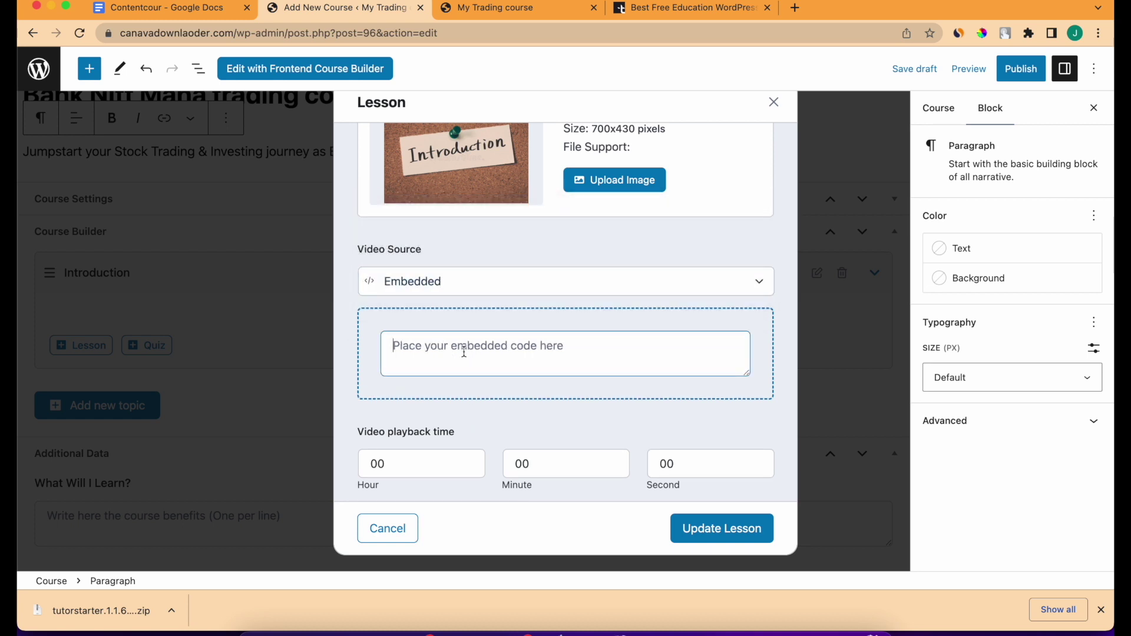
{"action": "left_click", "coordinate": [452, 288]}
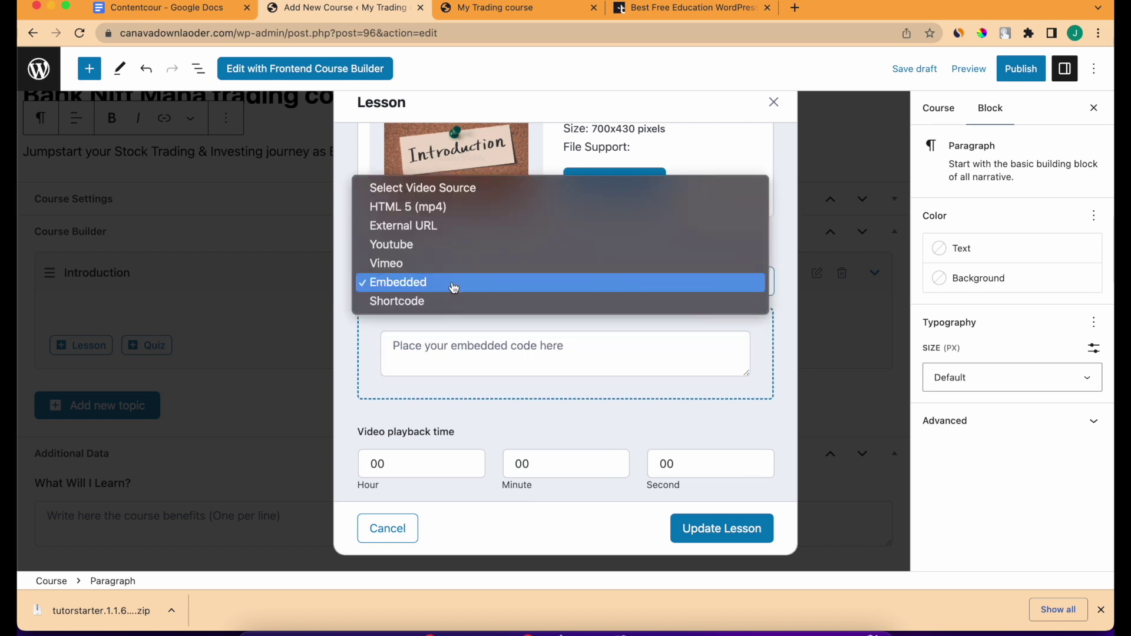
{"action": "left_click", "coordinate": [445, 252]}
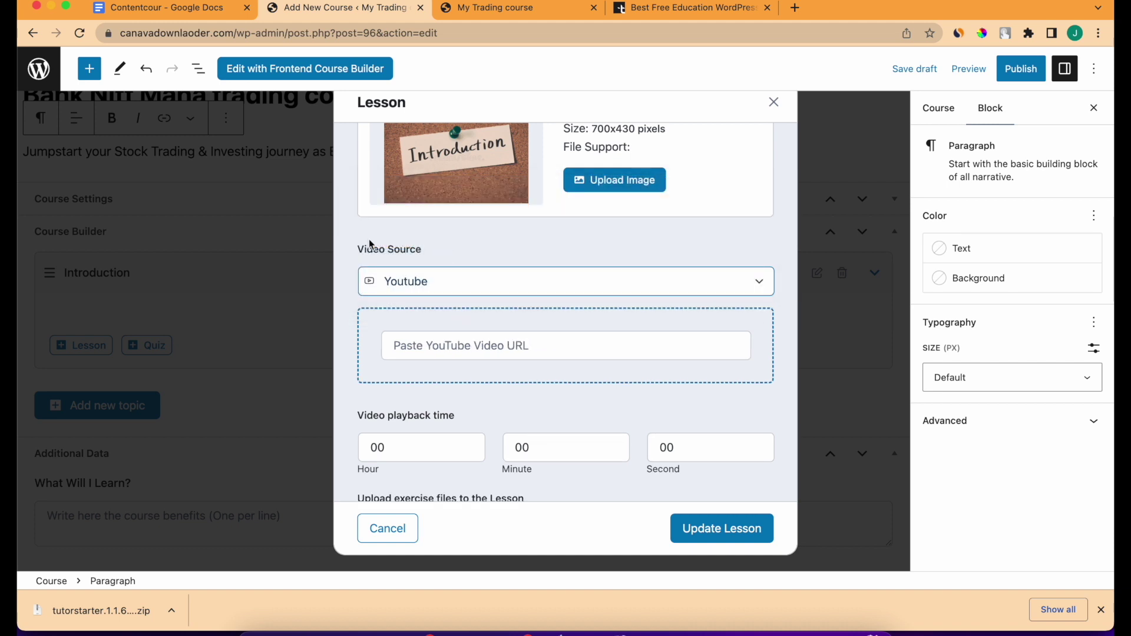
{"action": "left_click", "coordinate": [413, 345]}
{"action": "left_click", "coordinate": [495, 386]}
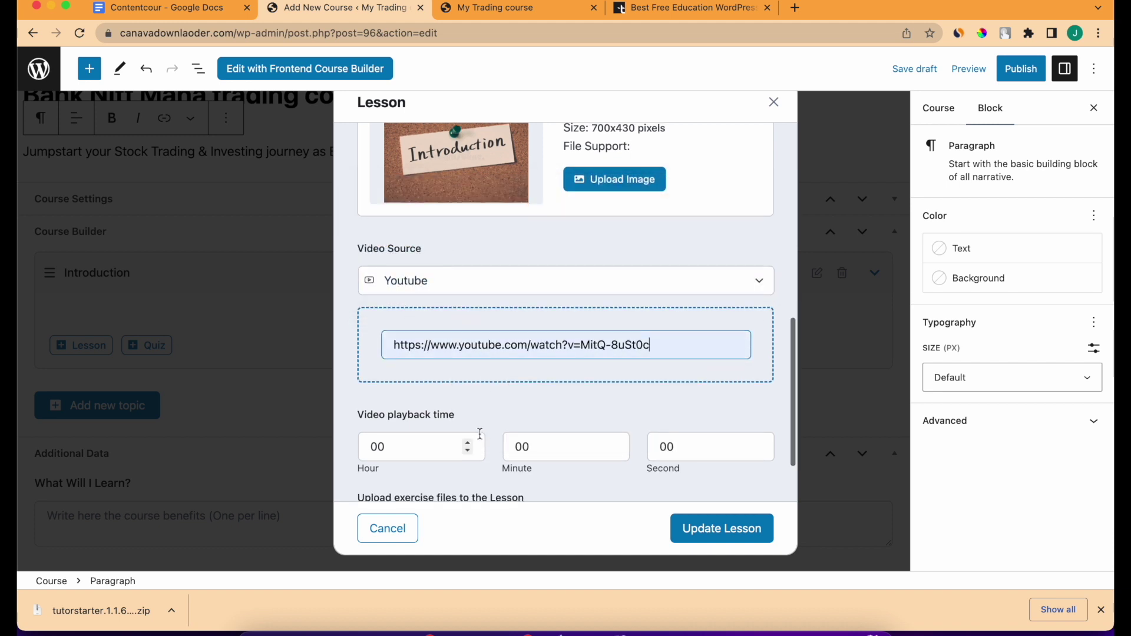
{"action": "scroll", "coordinate": [538, 394], "scroll_direction": "down", "scroll_amount": 2}
Set the playback time to 1 minute and update the lesson.
{"action": "left_click", "coordinate": [536, 382]}
{"action": "key", "text": "BackSpace"}
{"action": "key", "text": "BackSpace"}
{"action": "type", "text": "1"}
{"action": "scroll", "coordinate": [537, 383], "scroll_direction": "down", "scroll_amount": 1}
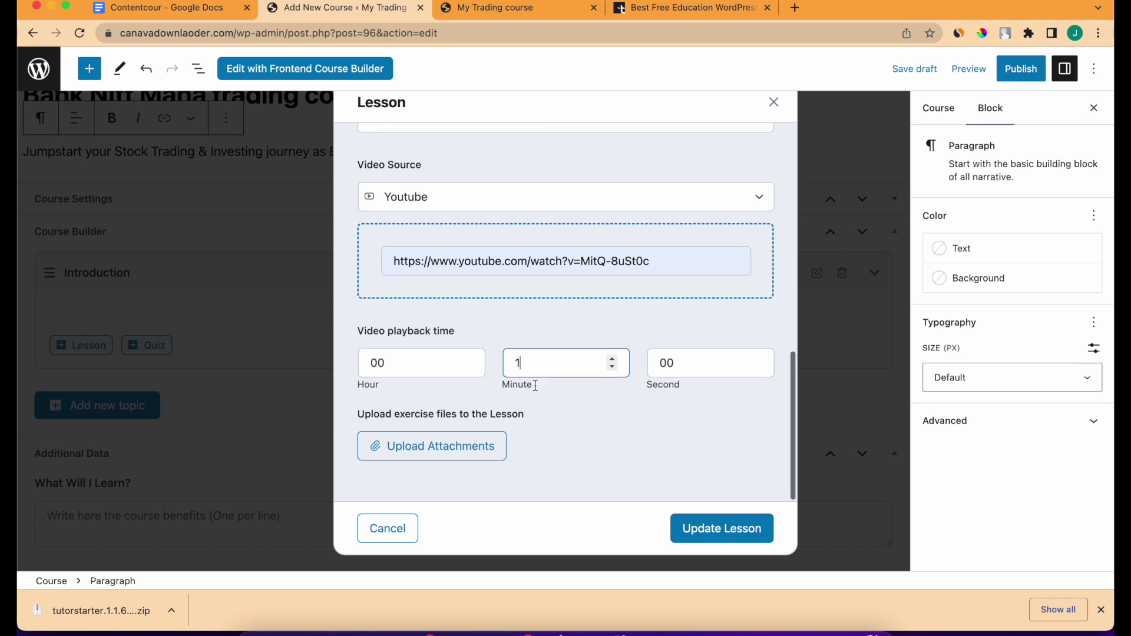
{"action": "left_click", "coordinate": [722, 539]}
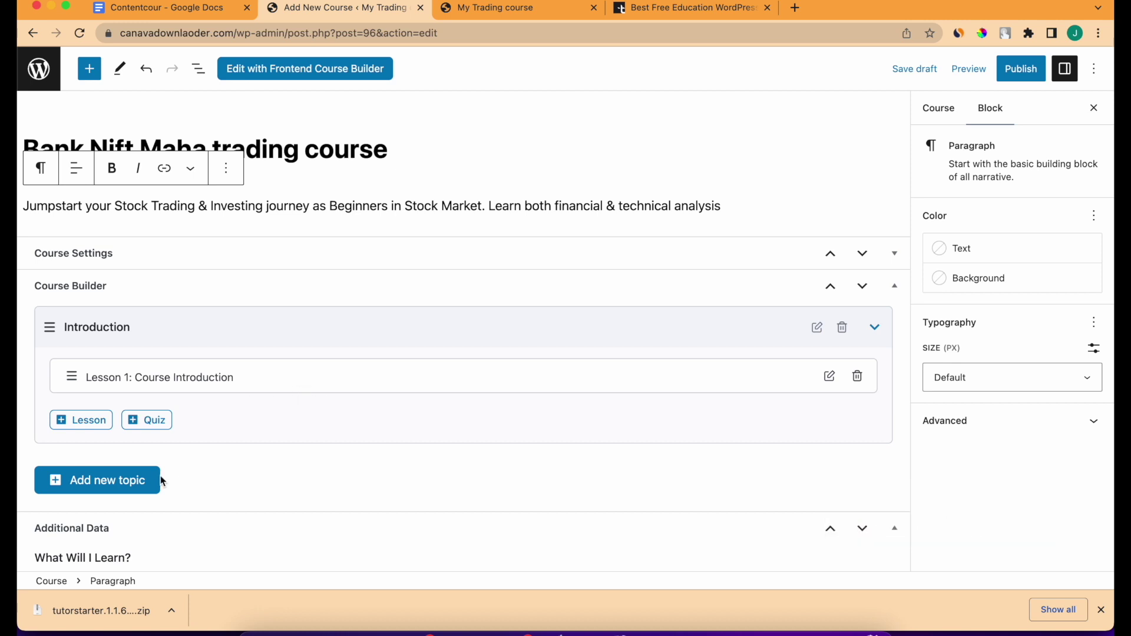
Add a topic named 'Chapter 1. Stock market basics', pasted from the course notes.
{"action": "left_click", "coordinate": [875, 328]}
{"action": "left_click", "coordinate": [96, 384]}
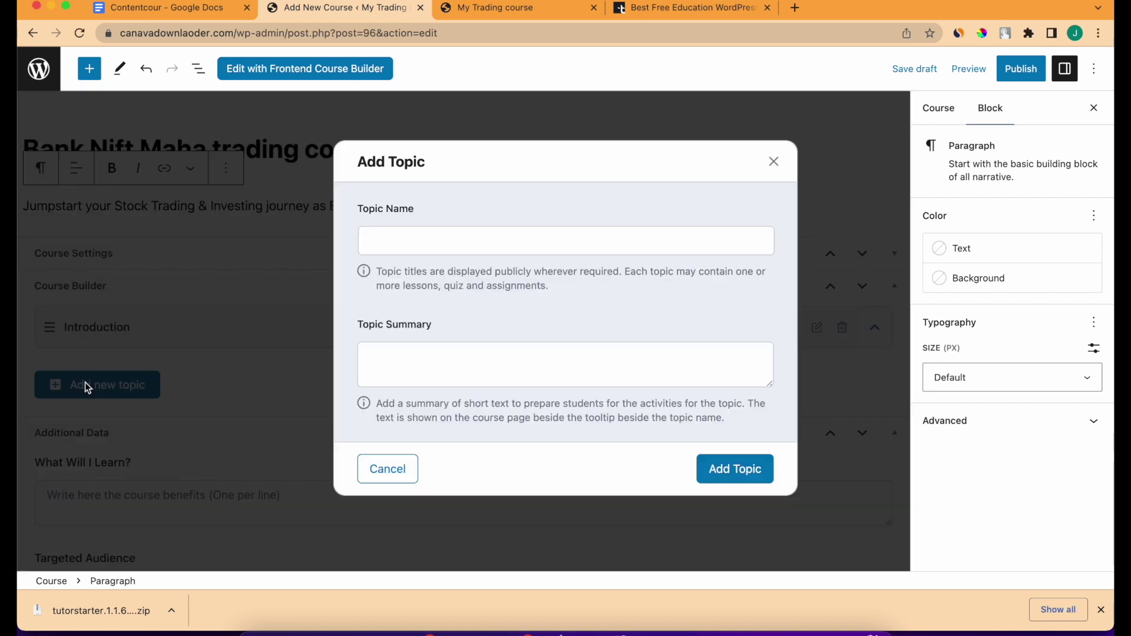
{"action": "left_click", "coordinate": [526, 235]}
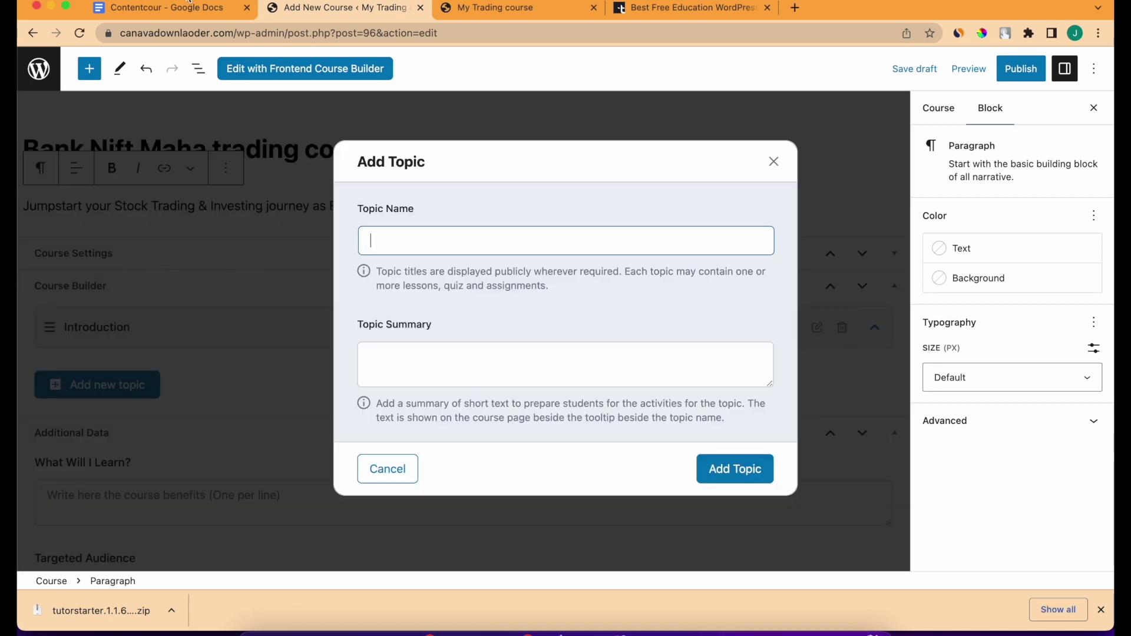
{"action": "left_click", "coordinate": [188, 6]}
{"action": "triple_click", "coordinate": [361, 380]}
{"action": "key", "text": "ctrl+c"}
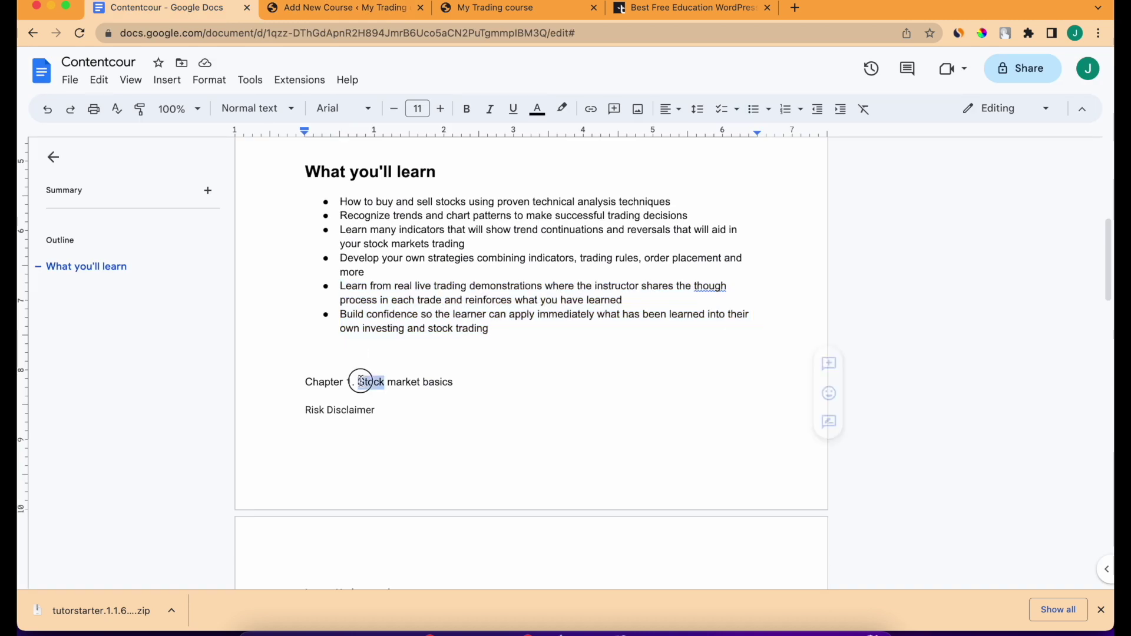
{"action": "left_click", "coordinate": [305, 19]}
{"action": "key", "text": "ctrl+v"}
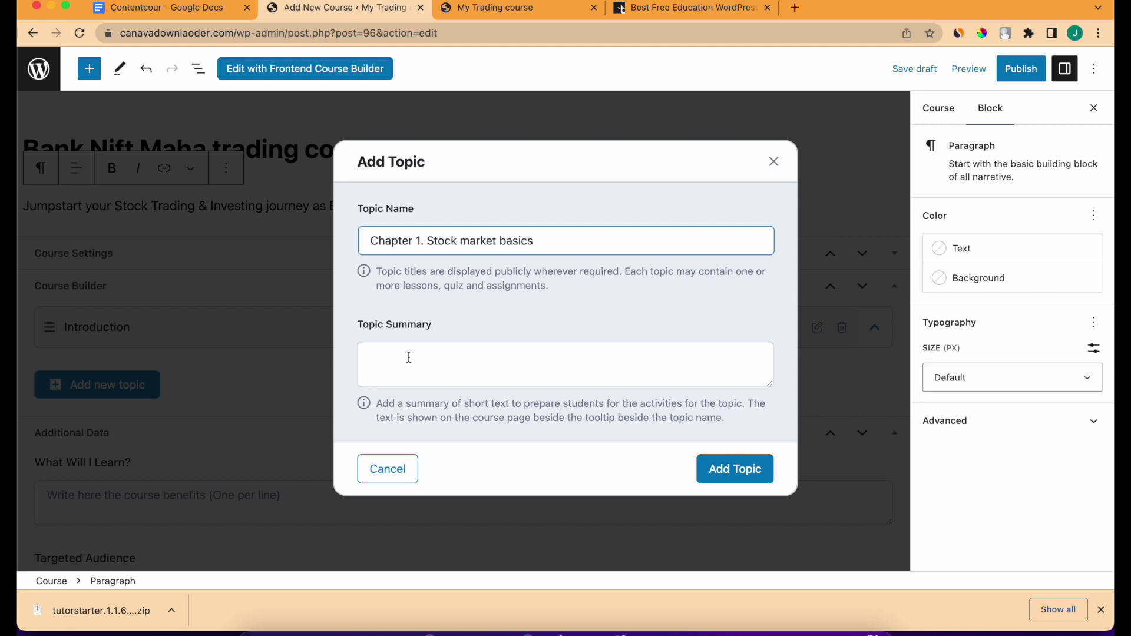
{"action": "left_click", "coordinate": [734, 480]}
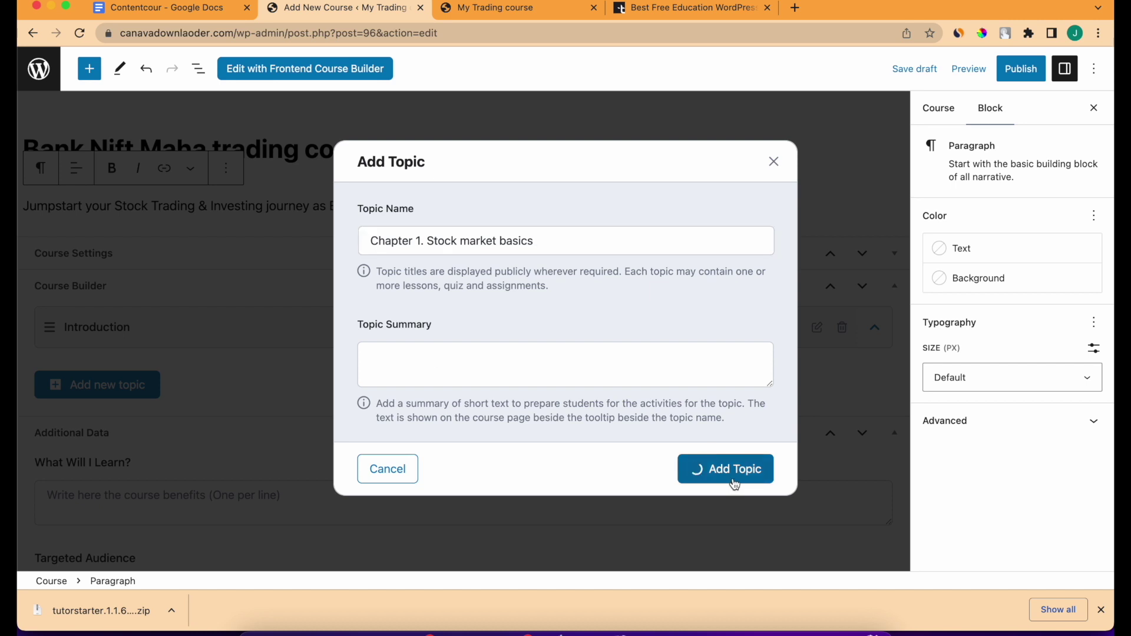
Add a lesson under Chapter 1 named 'Who sets the price in the stock market', copied from the course notes.
{"action": "left_click", "coordinate": [82, 454]}
{"action": "left_click_drag", "start_coordinate": [438, 181], "coordinate": [279, 59]}
{"action": "left_click", "coordinate": [168, 8]}
{"action": "scroll", "coordinate": [437, 353], "scroll_direction": "down", "scroll_amount": 10}
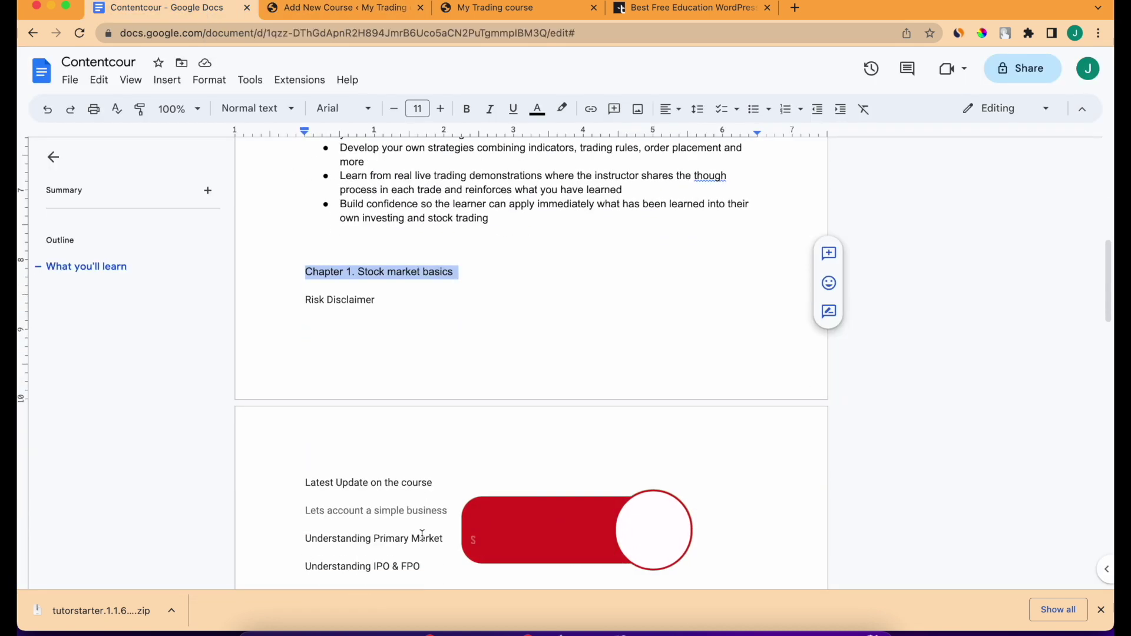
{"action": "left_click_drag", "start_coordinate": [485, 353], "coordinate": [303, 353]}
{"action": "key", "text": "super+c"}
{"action": "left_click", "coordinate": [342, 8]}
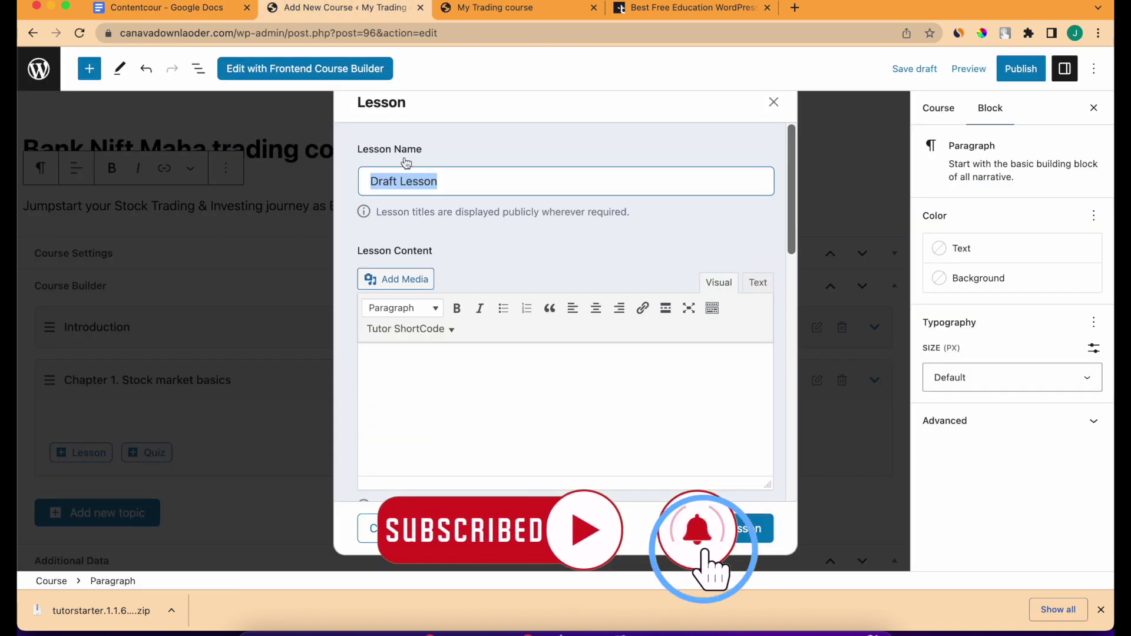
{"action": "key", "text": "super+v"}
Paste the last two learning bullets from the course notes into the lesson content.
{"action": "left_click", "coordinate": [168, 7]}
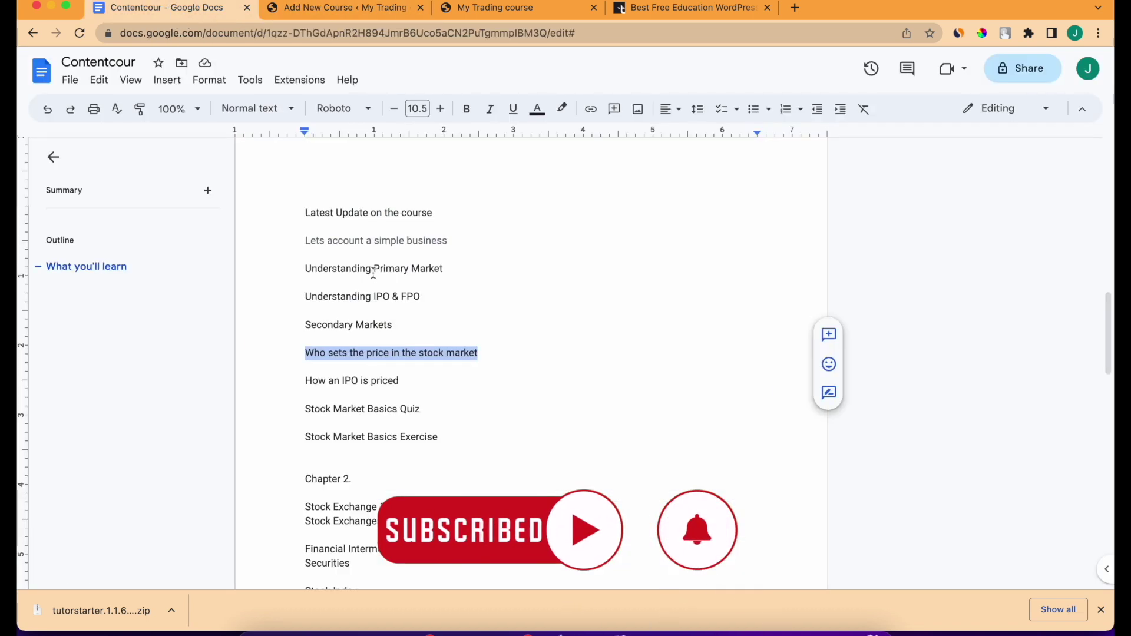
{"action": "scroll", "coordinate": [490, 408], "scroll_direction": "up", "scroll_amount": 5}
{"action": "left_click_drag", "start_coordinate": [489, 408], "coordinate": [517, 407]}
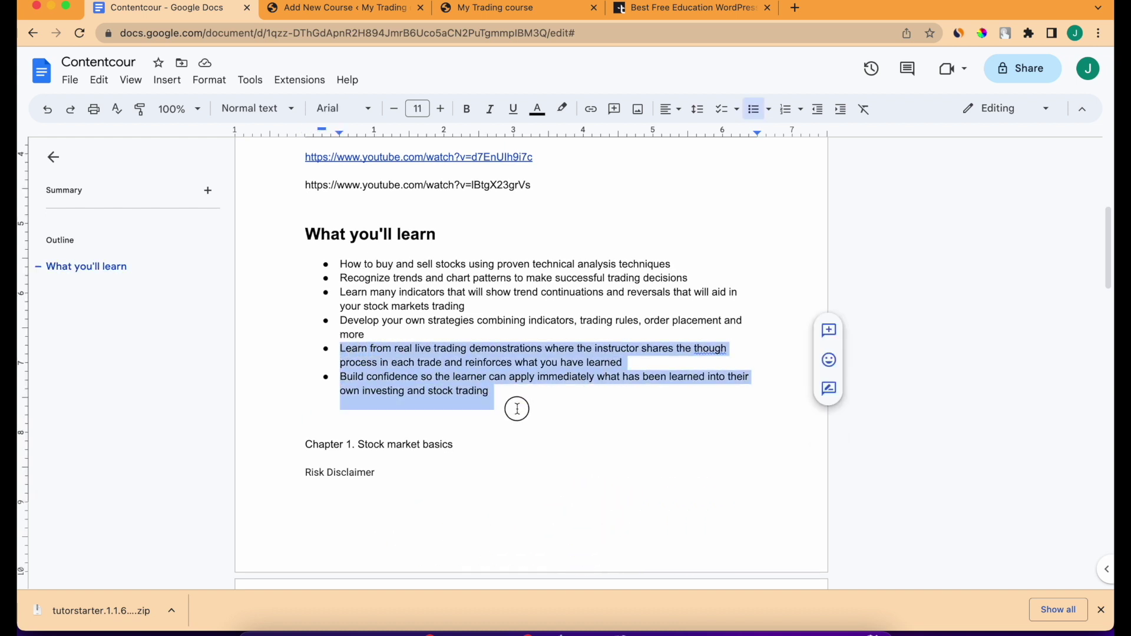
{"action": "left_click", "coordinate": [354, 9]}
{"action": "left_click", "coordinate": [447, 399]}
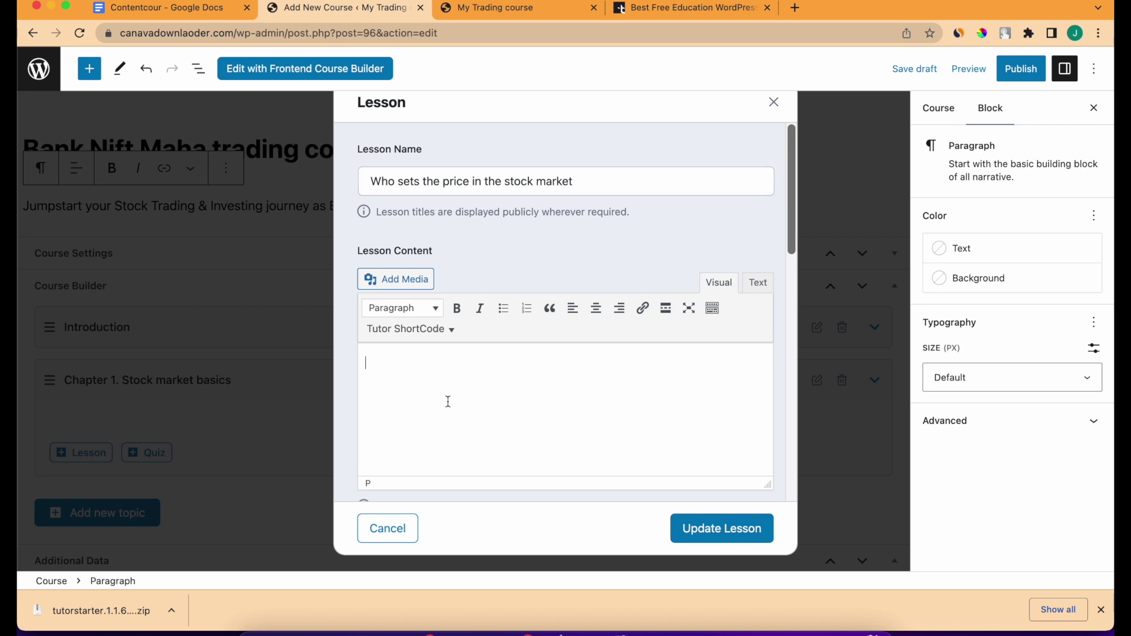
{"action": "key", "text": "ctrl+v"}
{"action": "scroll", "coordinate": [448, 401], "scroll_direction": "up", "scroll_amount": 1}
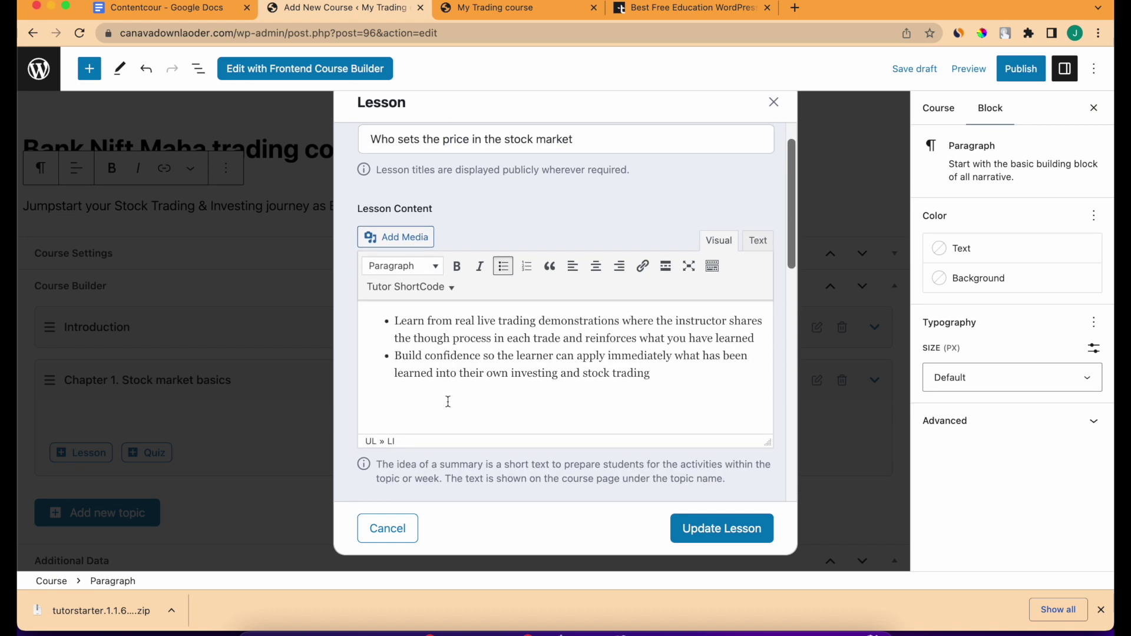
{"action": "scroll", "coordinate": [449, 398], "scroll_direction": "up", "scroll_amount": 2}
{"action": "left_click_drag", "start_coordinate": [396, 180], "coordinate": [592, 181]}
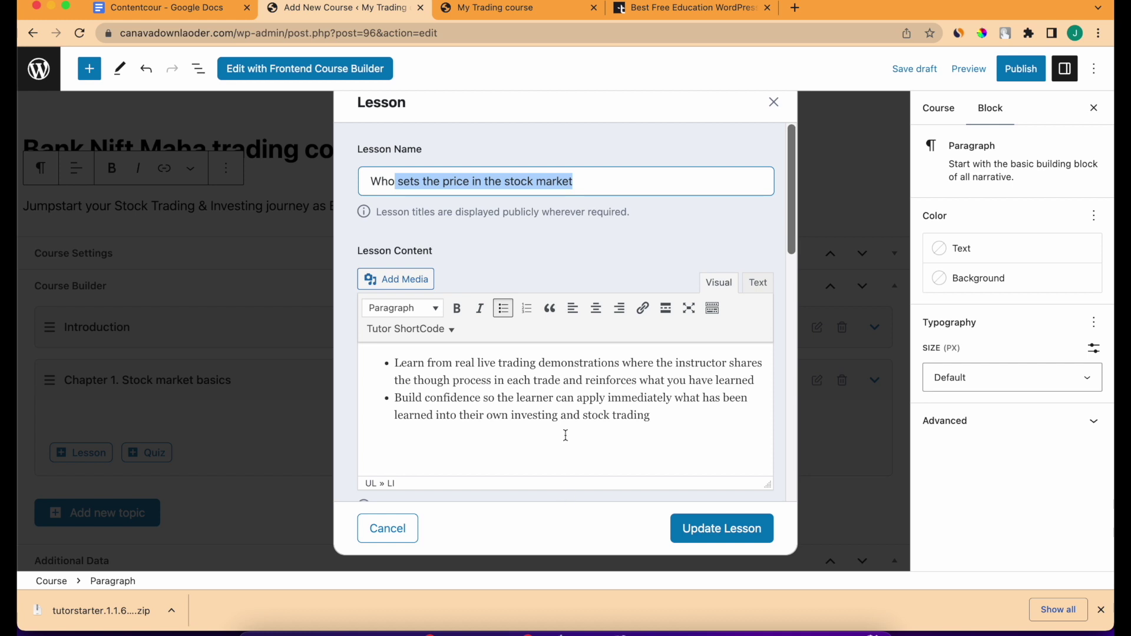
{"action": "scroll", "coordinate": [565, 436], "scroll_direction": "down", "scroll_amount": 5}
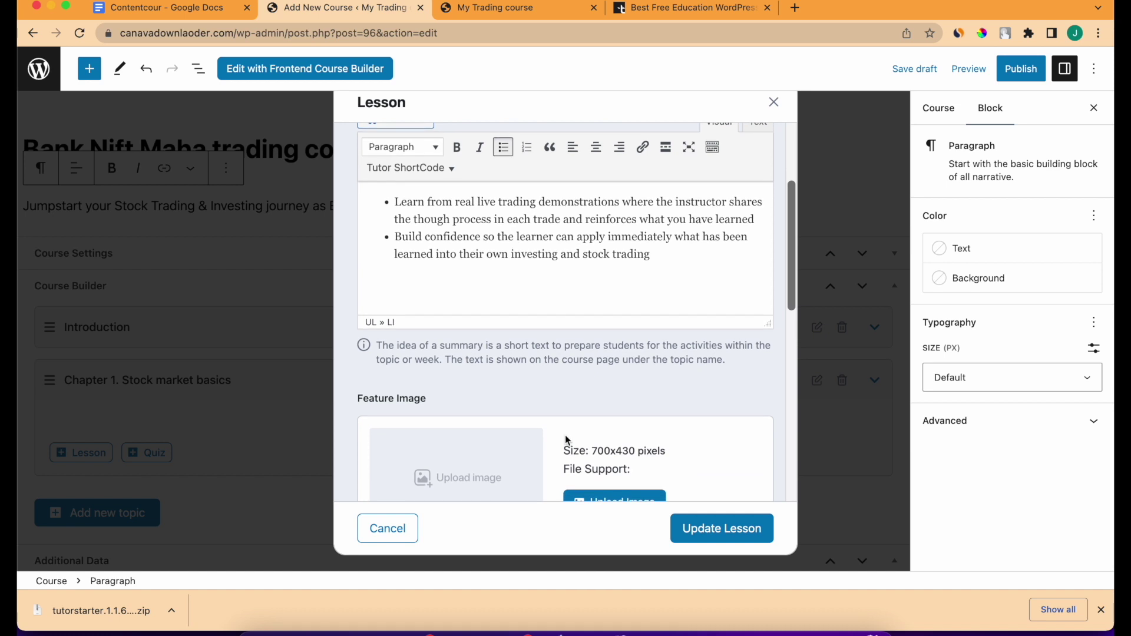
{"action": "scroll", "coordinate": [564, 435], "scroll_direction": "down", "scroll_amount": 1}
Give the lesson the stock market for beginners feature image and a saved YouTube video link.
{"action": "left_click", "coordinate": [637, 458]}
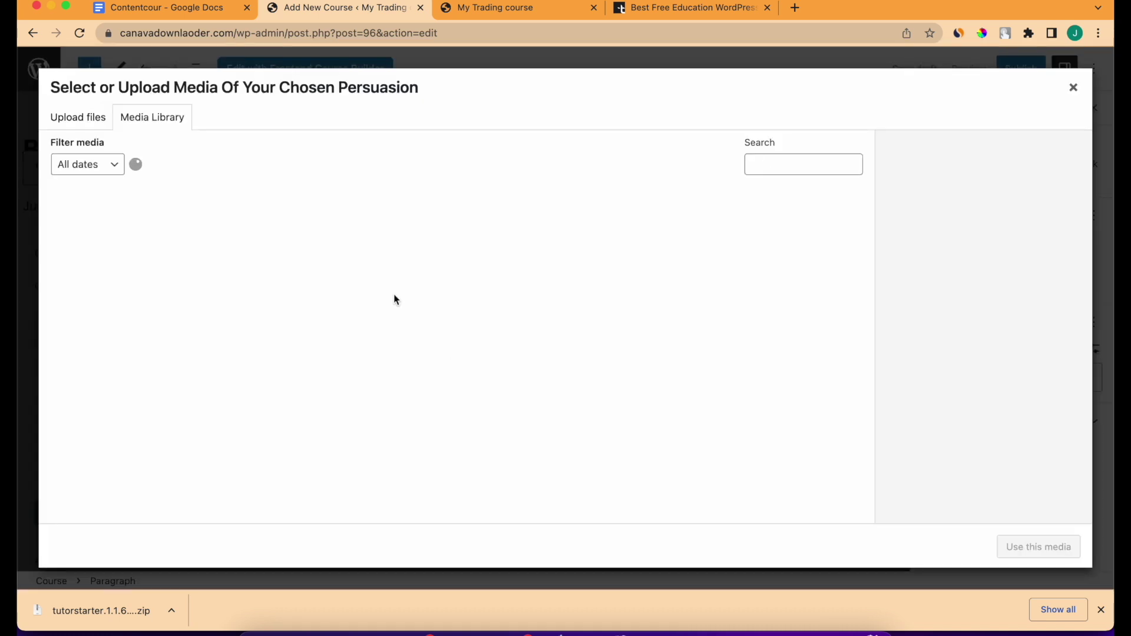
{"action": "left_click", "coordinate": [612, 266]}
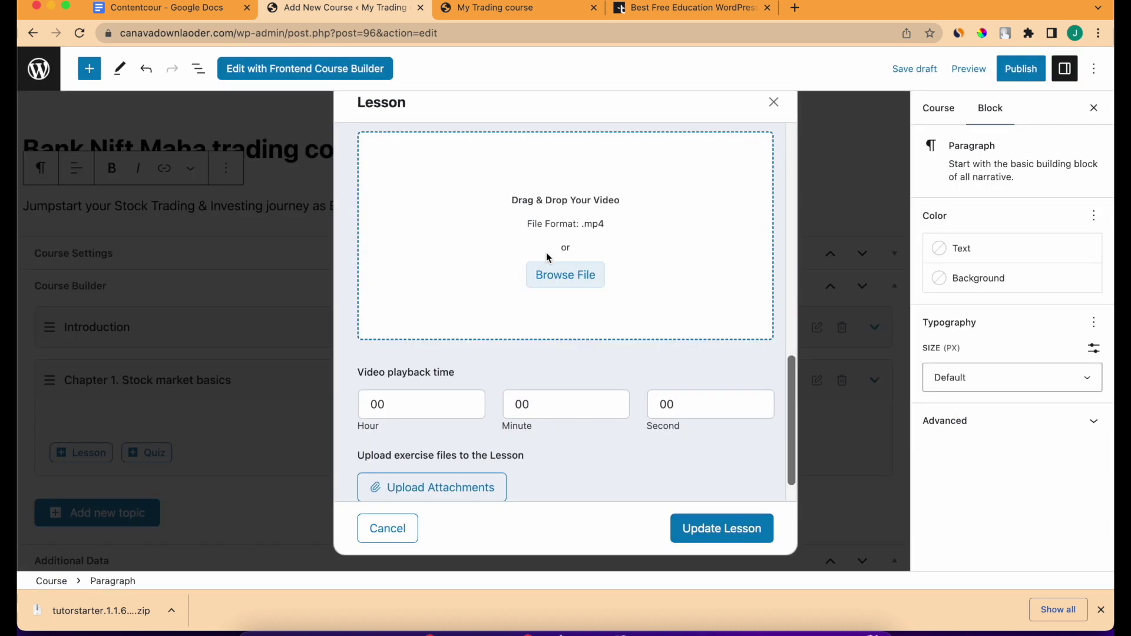
{"action": "scroll", "coordinate": [546, 252], "scroll_direction": "up", "scroll_amount": 3}
{"action": "left_click", "coordinate": [464, 218]}
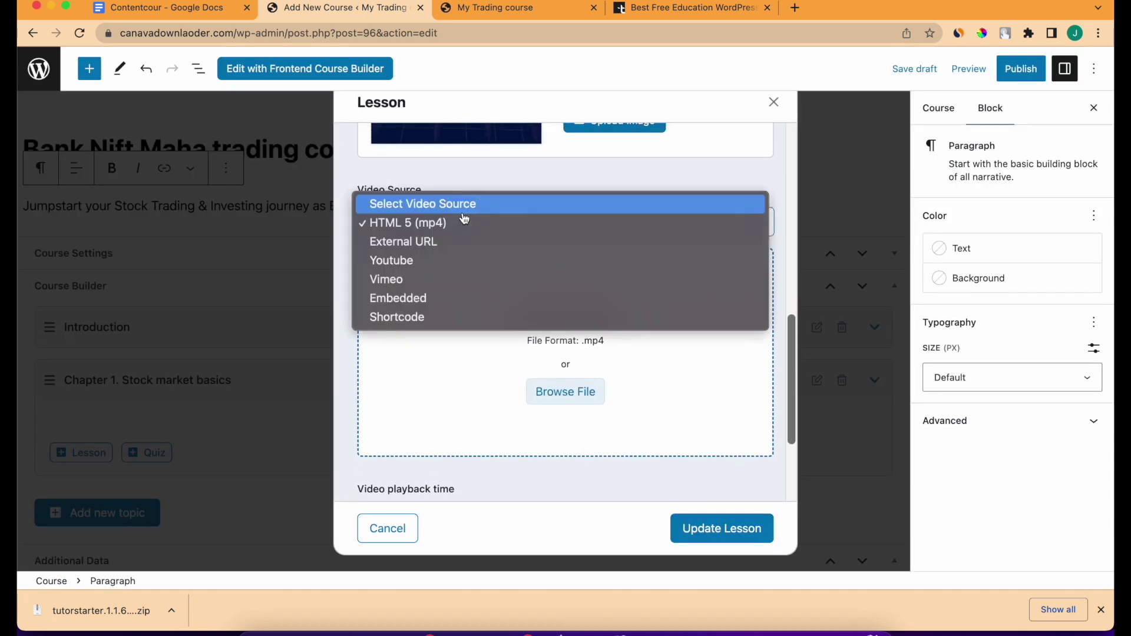
{"action": "left_click", "coordinate": [459, 262]}
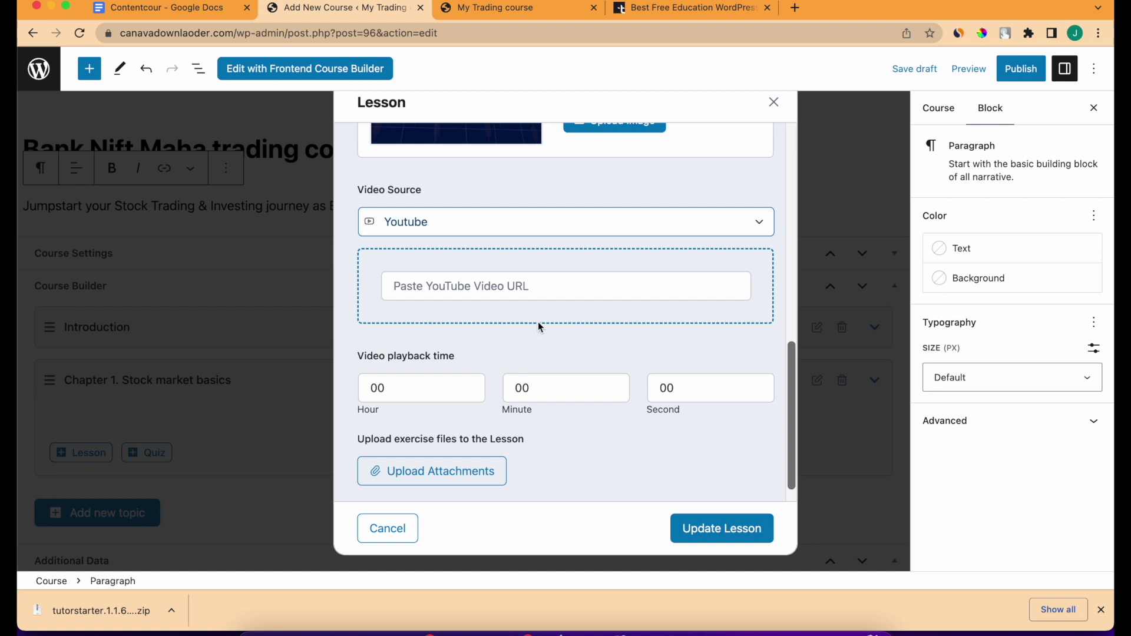
{"action": "left_click", "coordinate": [519, 289]}
{"action": "left_click", "coordinate": [549, 372]}
Set the video runtime to 10 min 01 s and update the lesson.
{"action": "left_click", "coordinate": [552, 377]}
{"action": "double_click", "coordinate": [552, 377]}
{"action": "type", "text": "10"}
{"action": "double_click", "coordinate": [676, 387]}
{"action": "type", "text": "01"}
{"action": "left_click", "coordinate": [735, 533]}
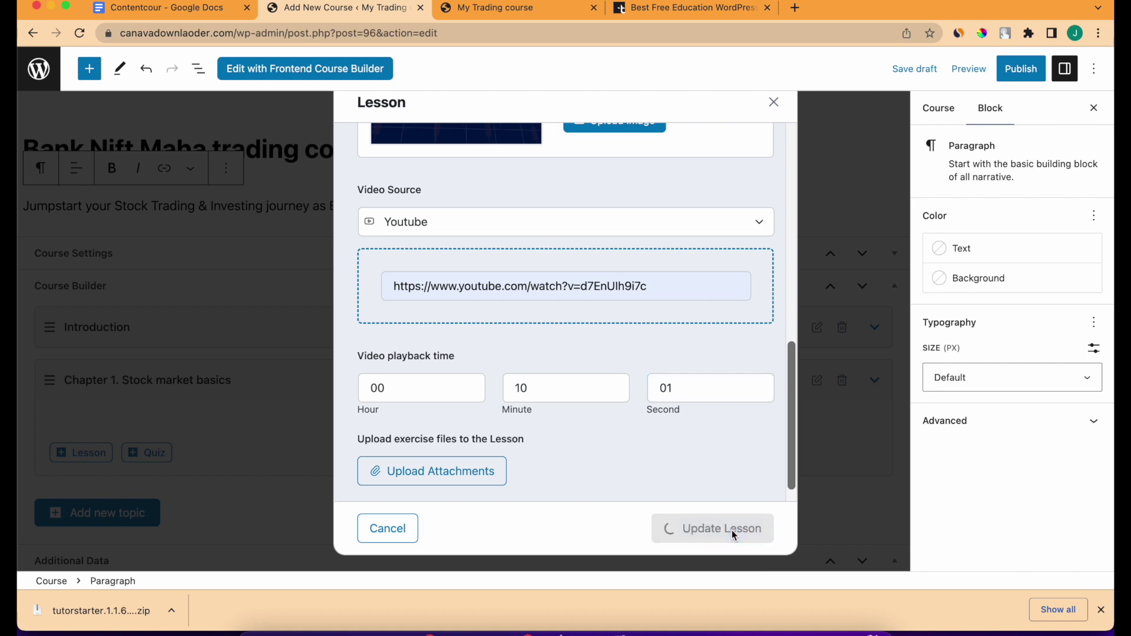
{"action": "scroll", "coordinate": [283, 424], "scroll_direction": "down", "scroll_amount": 2}
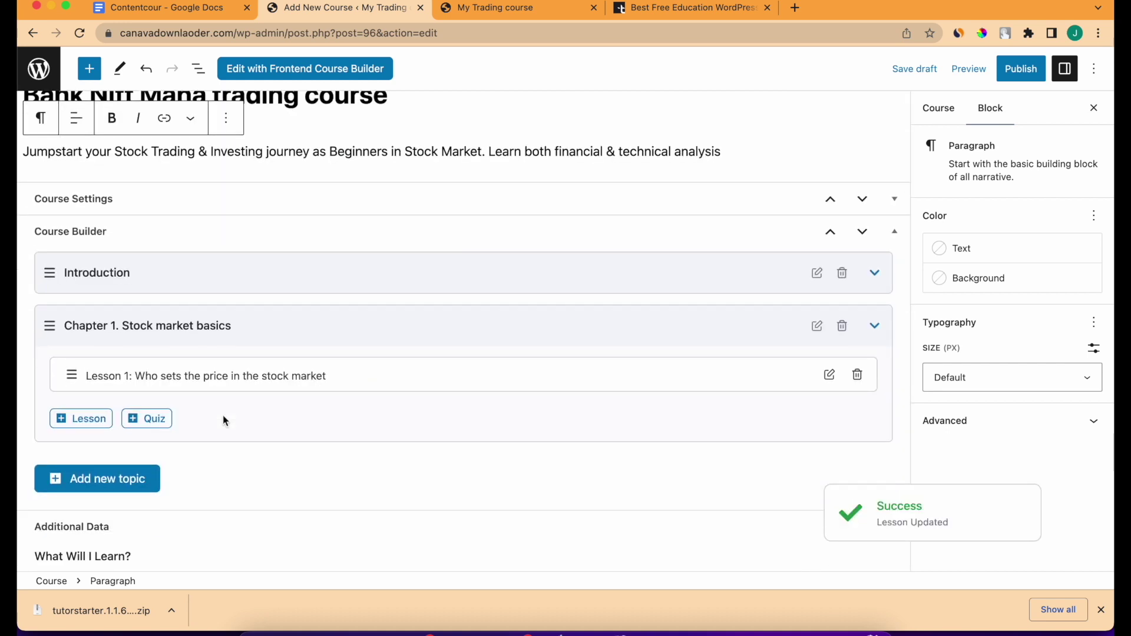
Add a second Chapter 1 lesson named 'How an IPO is priced', copied from the course notes.
{"action": "left_click", "coordinate": [91, 418]}
{"action": "scroll", "coordinate": [487, 222], "scroll_direction": "up", "scroll_amount": 10}
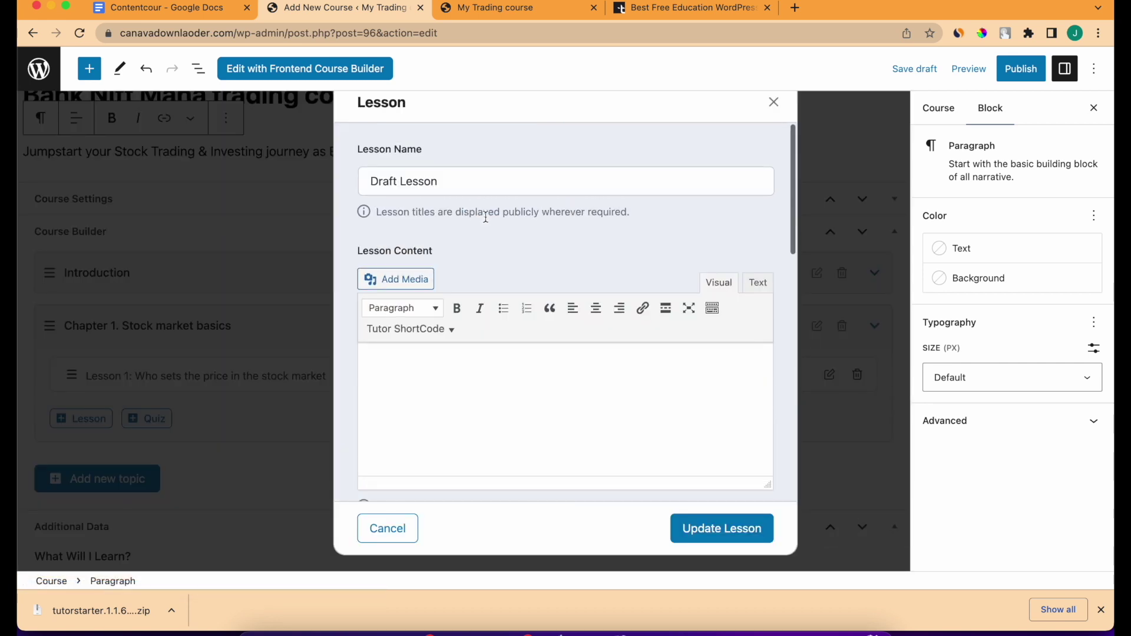
{"action": "left_click", "coordinate": [192, 11]}
{"action": "scroll", "coordinate": [443, 348], "scroll_direction": "down", "scroll_amount": 7}
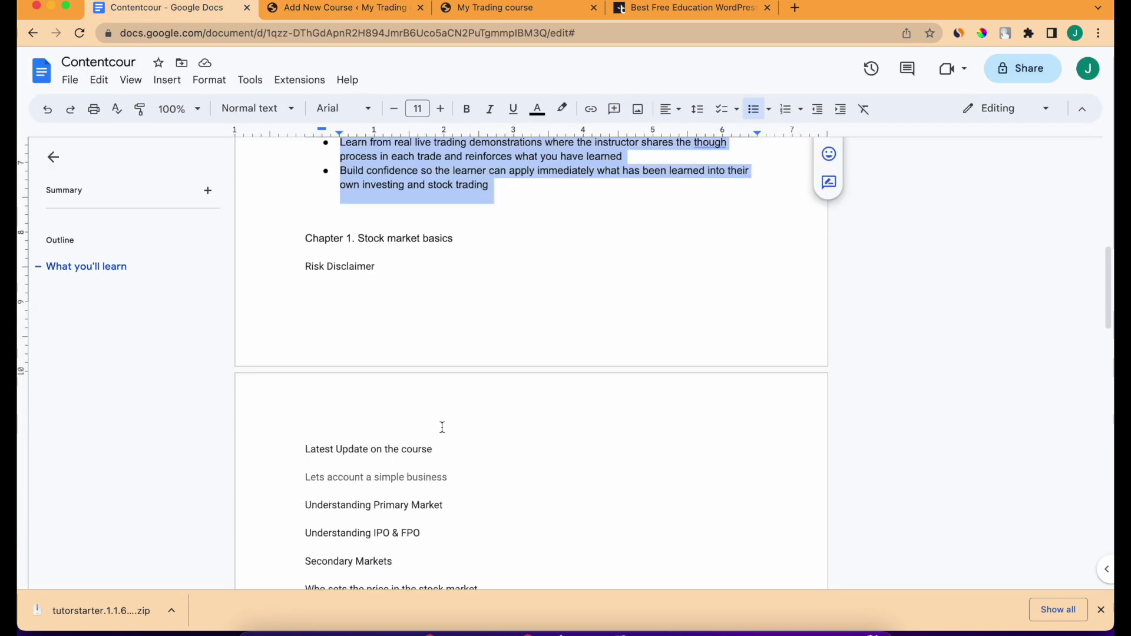
{"action": "left_click_drag", "start_coordinate": [439, 465], "coordinate": [452, 435]}
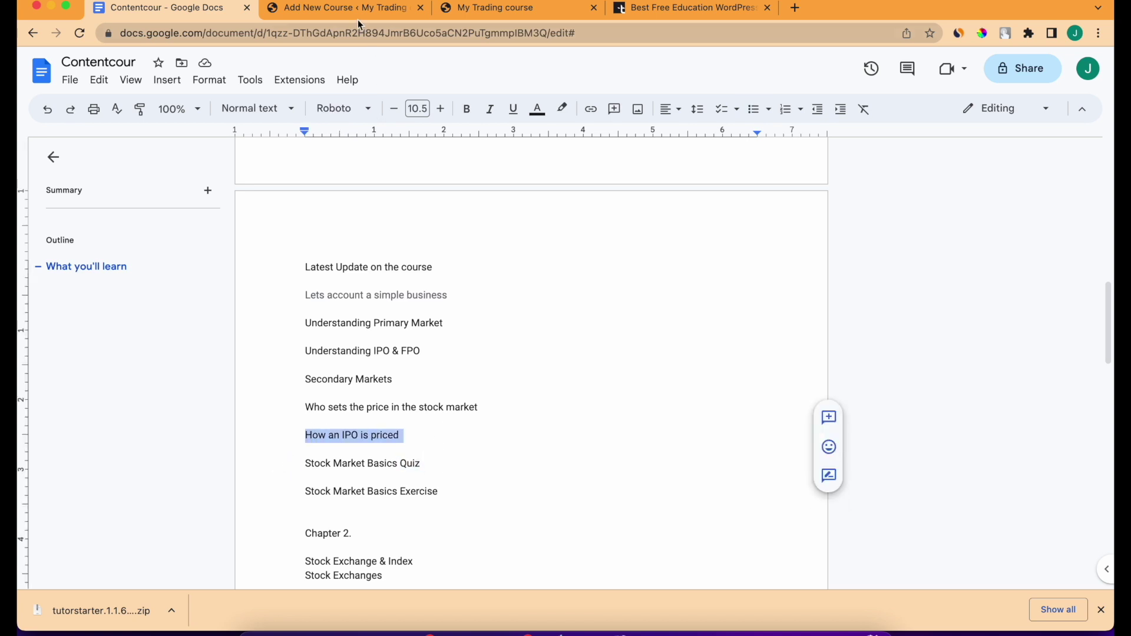
{"action": "left_click", "coordinate": [359, 22]}
{"action": "triple_click", "coordinate": [439, 170]}
{"action": "key", "text": "super+v"}
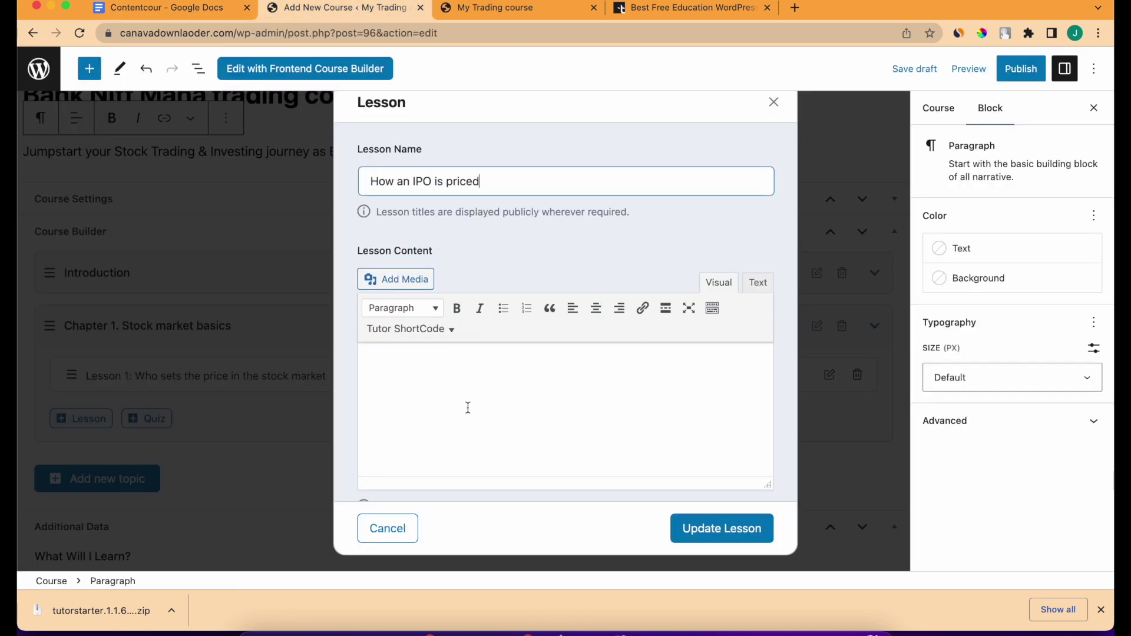
{"action": "scroll", "coordinate": [466, 409], "scroll_direction": "down", "scroll_amount": 3}
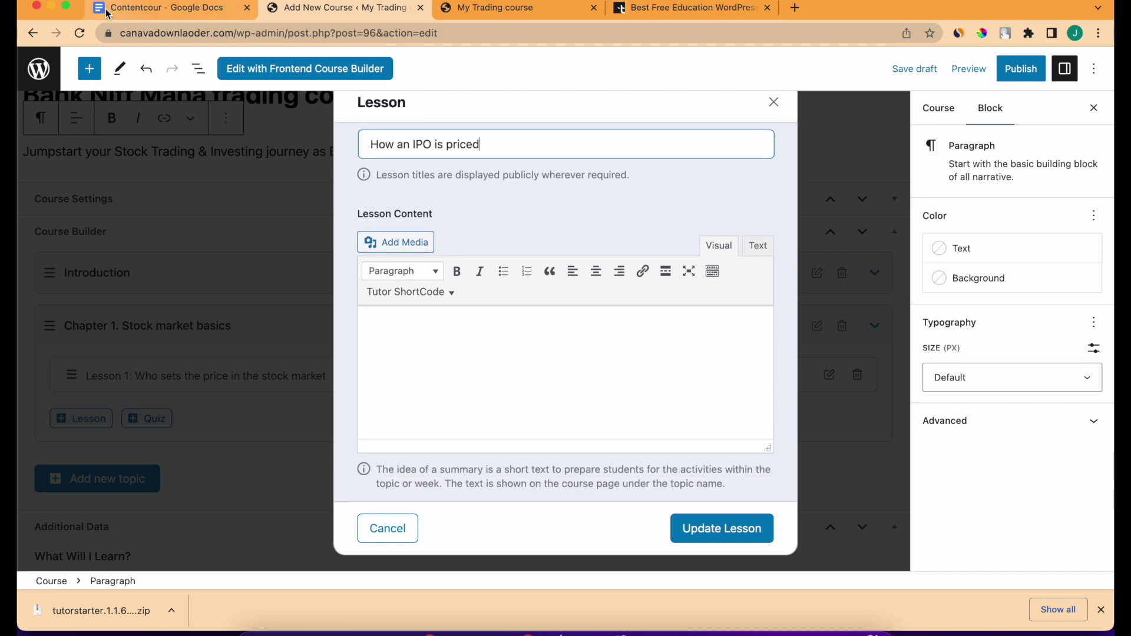
Paste three learning points into the lesson content and convert them from bullets to plain paragraphs.
{"action": "left_click", "coordinate": [137, 10]}
{"action": "scroll", "coordinate": [392, 277], "scroll_direction": "up", "scroll_amount": 10}
{"action": "scroll", "coordinate": [436, 353], "scroll_direction": "down", "scroll_amount": 5}
{"action": "left_click_drag", "start_coordinate": [483, 379], "coordinate": [340, 337]}
{"action": "left_click", "coordinate": [351, 13]}
{"action": "left_click", "coordinate": [438, 378]}
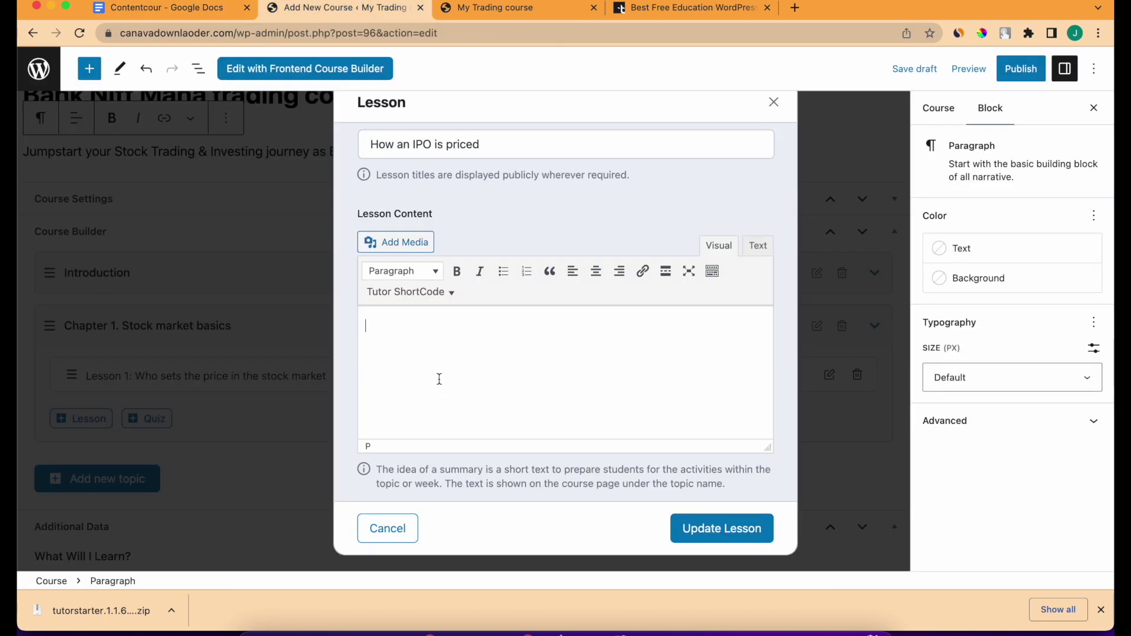
{"action": "key", "text": "cmd+v"}
{"action": "left_click_drag", "start_coordinate": [640, 391], "coordinate": [371, 301]}
{"action": "key", "text": "super+c"}
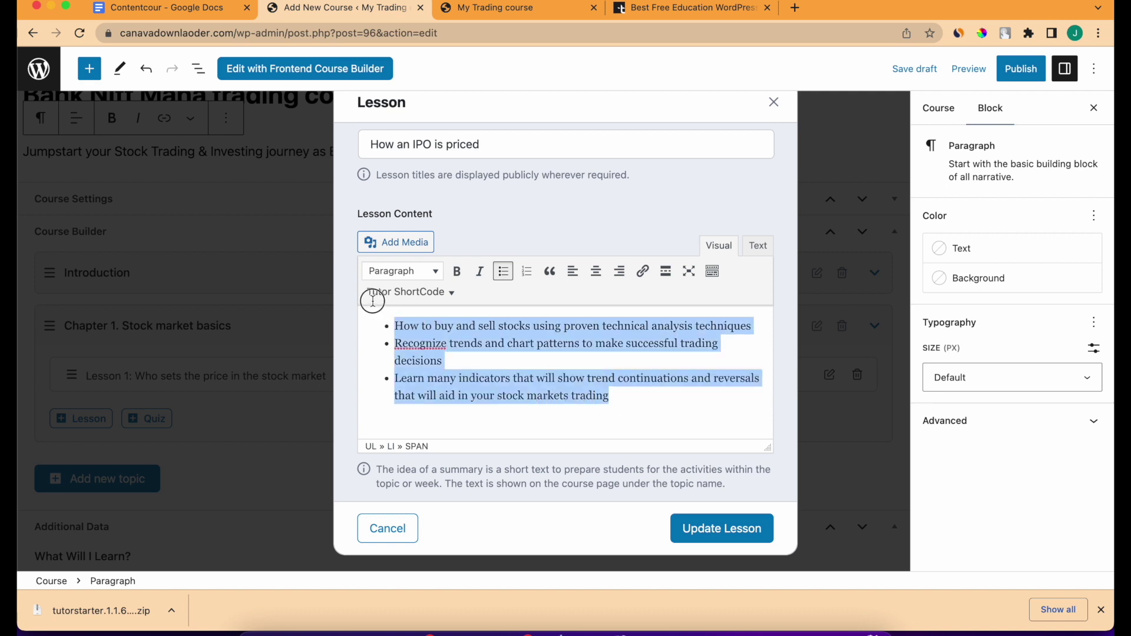
{"action": "left_click", "coordinate": [505, 272]}
{"action": "scroll", "coordinate": [475, 391], "scroll_direction": "down", "scroll_amount": 5}
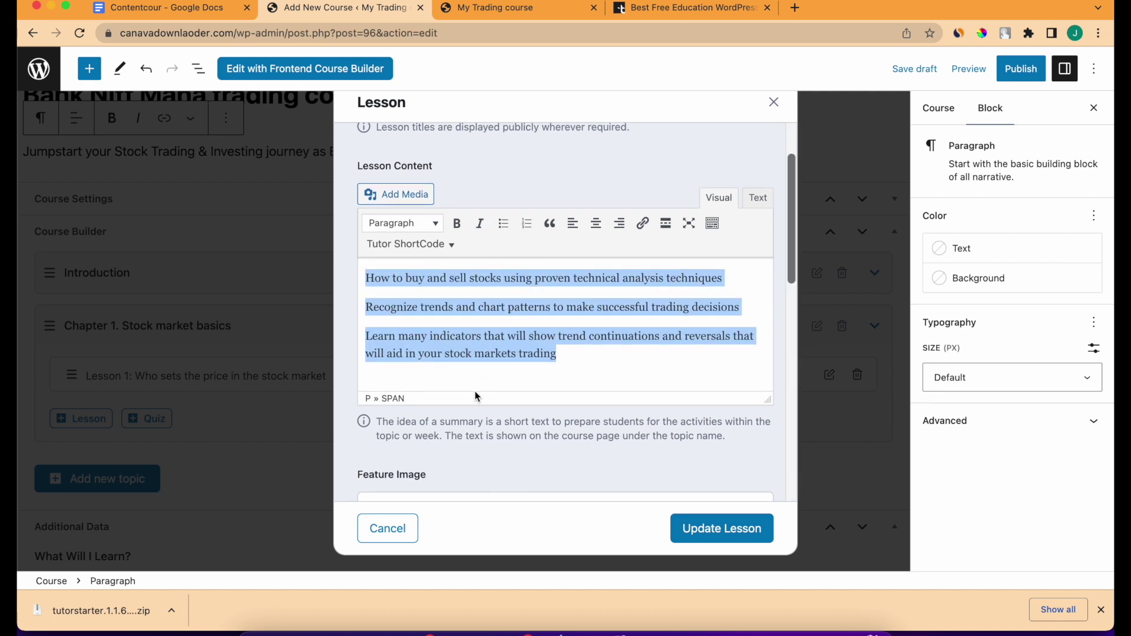
{"action": "scroll", "coordinate": [486, 424], "scroll_direction": "down", "scroll_amount": 3}
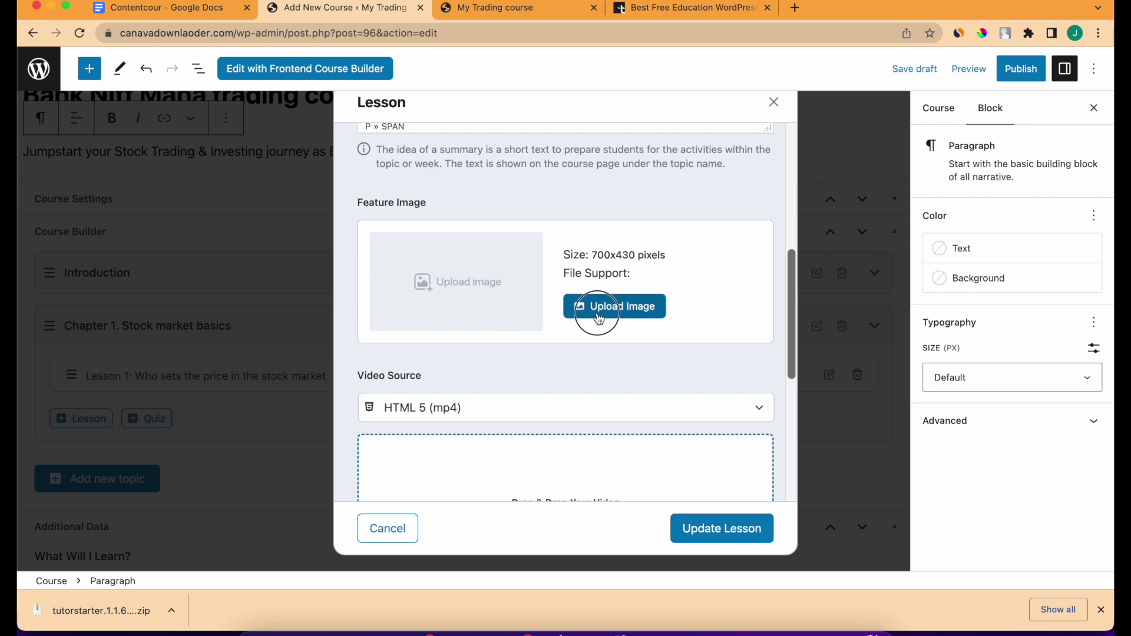
Set the Complete Trading Course image as the lesson's feature image.
{"action": "left_click", "coordinate": [598, 315]}
{"action": "left_click", "coordinate": [289, 334]}
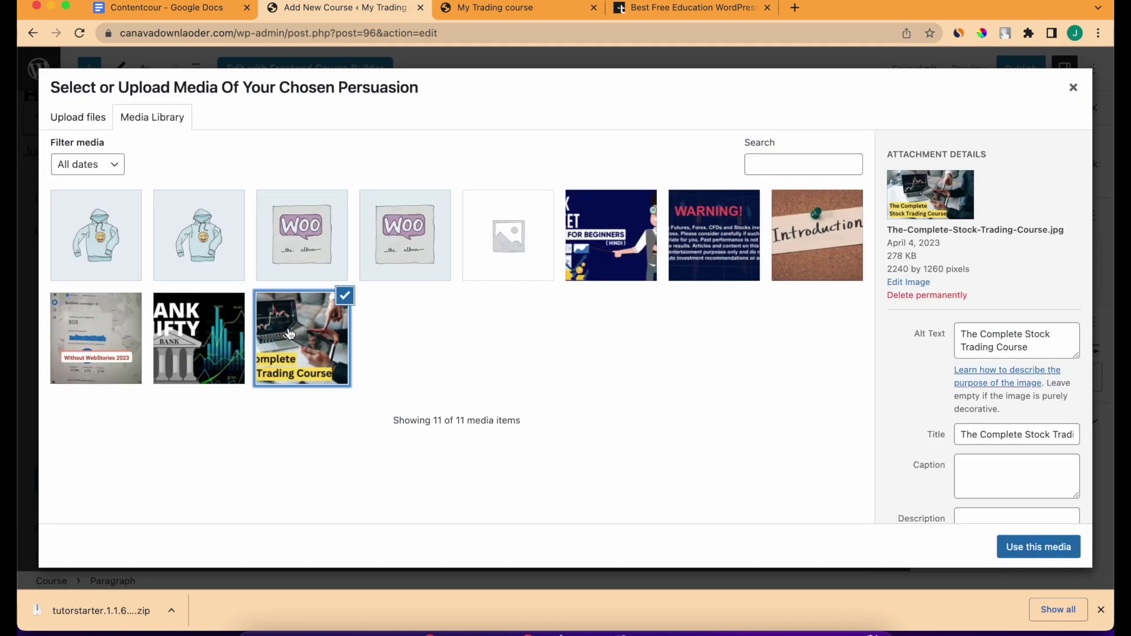
{"action": "left_click", "coordinate": [1019, 546]}
{"action": "scroll", "coordinate": [636, 429], "scroll_direction": "down", "scroll_amount": 5}
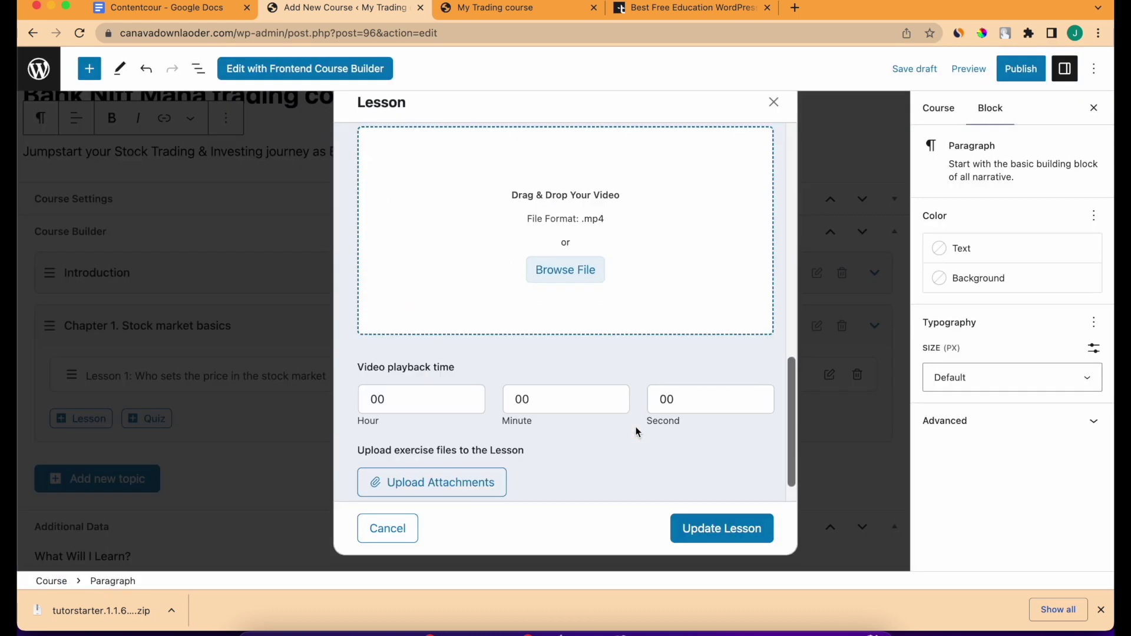
{"action": "scroll", "coordinate": [592, 371], "scroll_direction": "up", "scroll_amount": 3}
Use Youtube with the second saved link, set a 20:01 runtime, and update the lesson.
{"action": "left_click", "coordinate": [519, 235]}
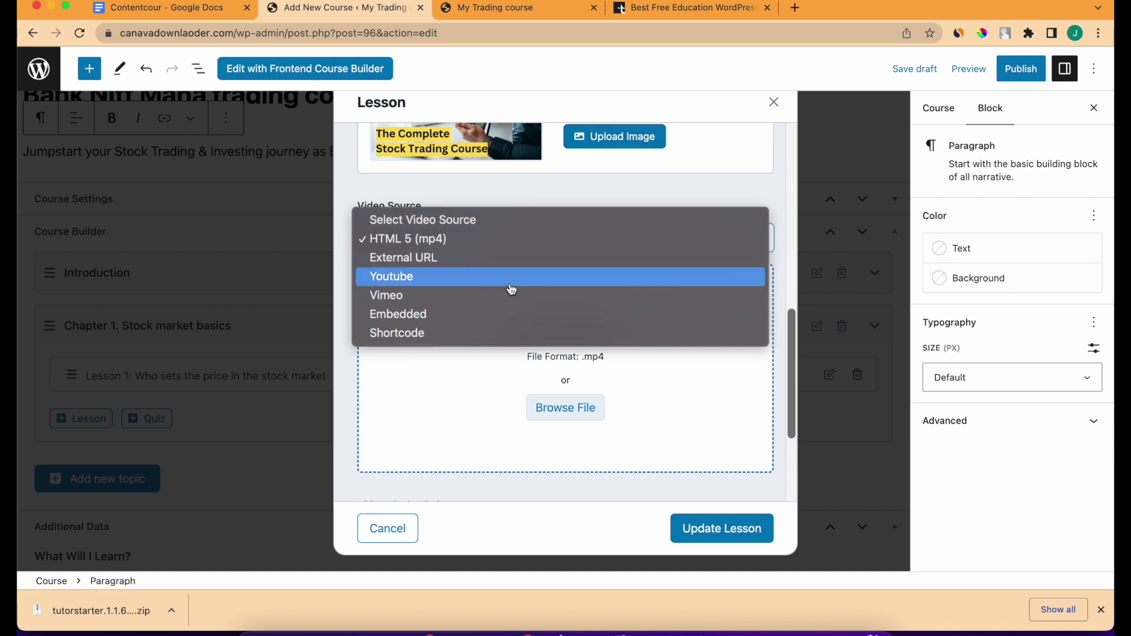
{"action": "key", "text": "Escape"}
{"action": "scroll", "coordinate": [482, 291], "scroll_direction": "down", "scroll_amount": 1}
{"action": "left_click", "coordinate": [483, 292]}
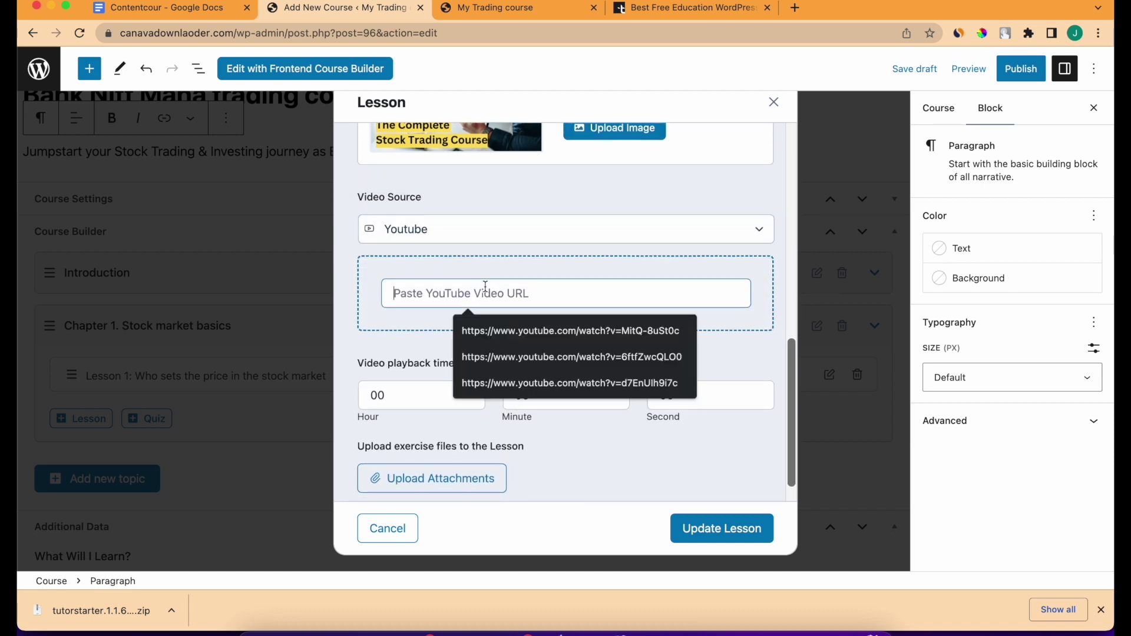
{"action": "left_click", "coordinate": [543, 356]}
{"action": "left_click", "coordinate": [538, 397]}
{"action": "key", "text": "BackSpace"}
{"action": "type", "text": "2"}
{"action": "left_click", "coordinate": [691, 398]}
{"action": "type", "text": "1"}
{"action": "scroll", "coordinate": [674, 468], "scroll_direction": "down", "scroll_amount": 1}
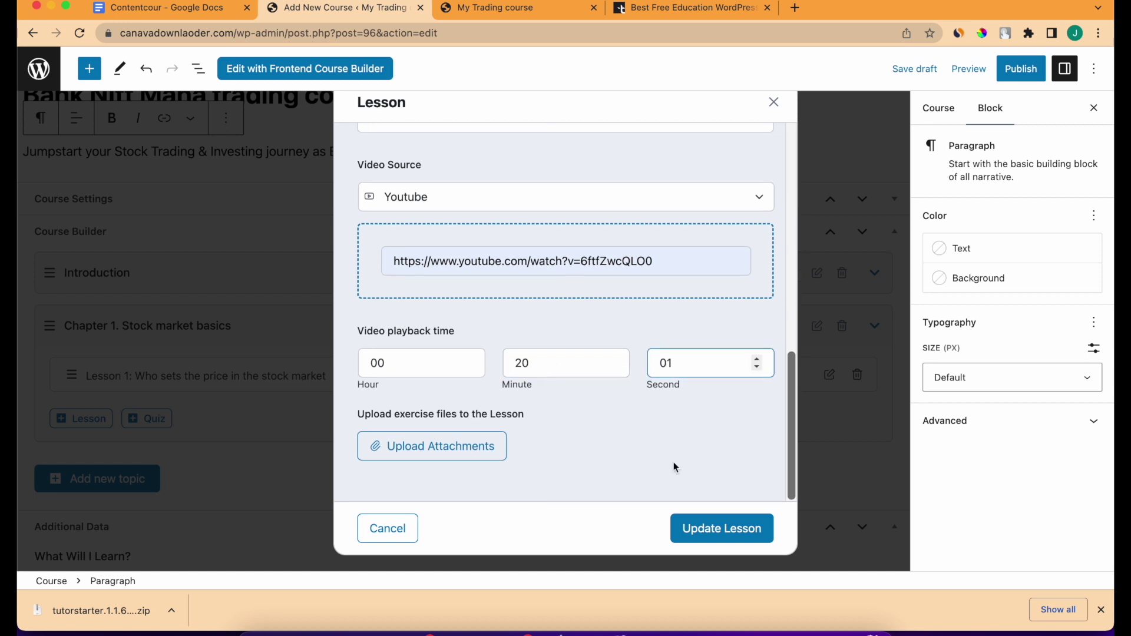
{"action": "left_click", "coordinate": [701, 524]}
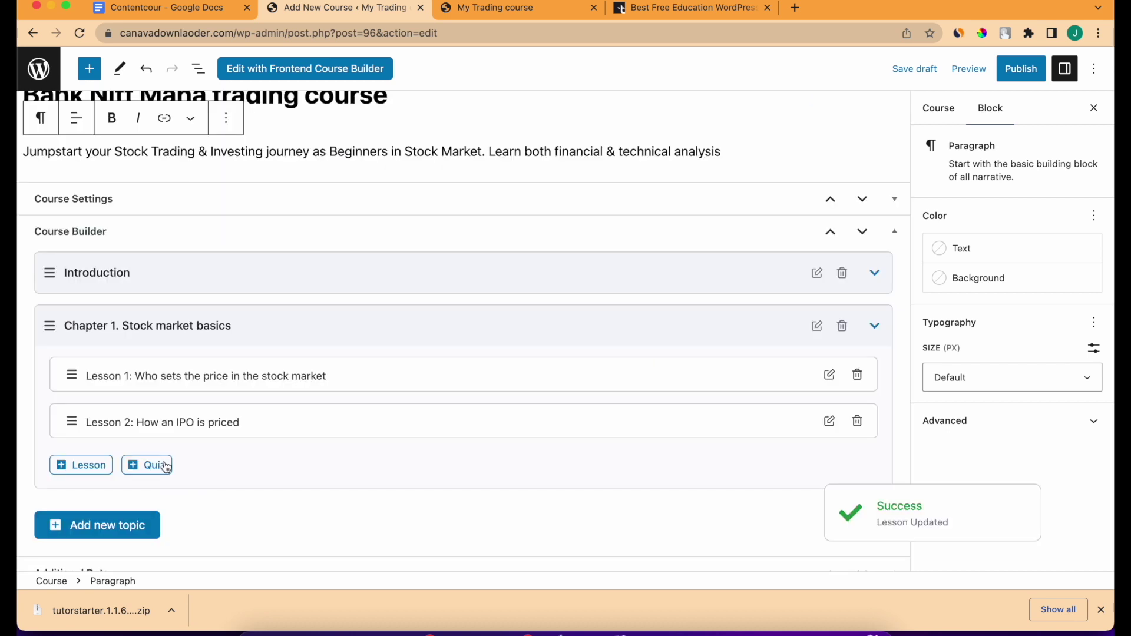
Add a third Chapter 1 lesson named 'Sample Course' with pasted bullet-point content.
{"action": "left_click", "coordinate": [80, 465]}
{"action": "triple_click", "coordinate": [459, 182]}
{"action": "type", "text": "Sa,mp"}
{"action": "key", "text": "BackSpace"}
{"action": "key", "text": "BackSpace"}
{"action": "key", "text": "BackSpace"}
{"action": "type", "text": "mple"}
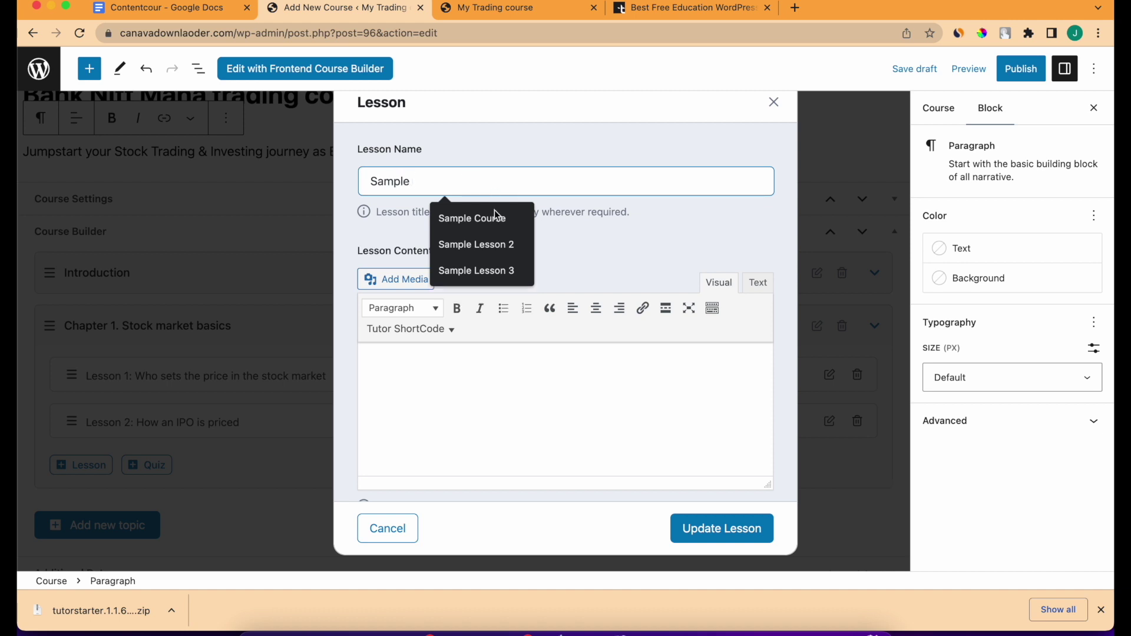
{"action": "left_click", "coordinate": [495, 218]}
{"action": "left_click", "coordinate": [486, 398]}
{"action": "key", "text": "super+v"}
Set the Without WebStories 2023 screenshot as the lesson's feature image.
{"action": "scroll", "coordinate": [485, 398], "scroll_direction": "down", "scroll_amount": 5}
{"action": "left_click", "coordinate": [621, 361]}
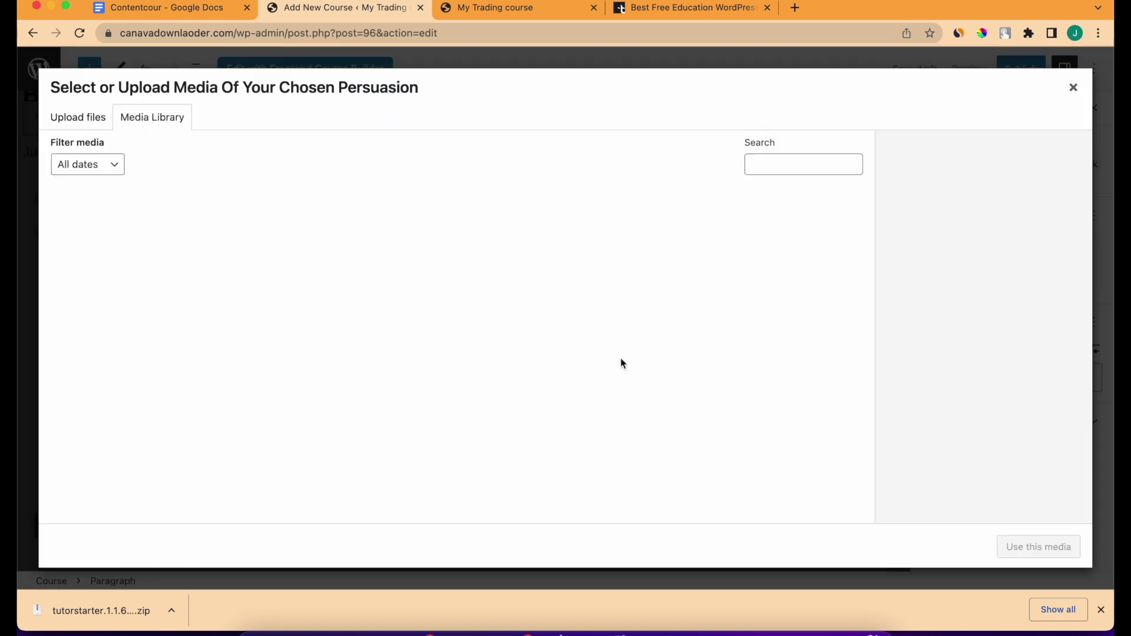
{"action": "left_click", "coordinate": [112, 348]}
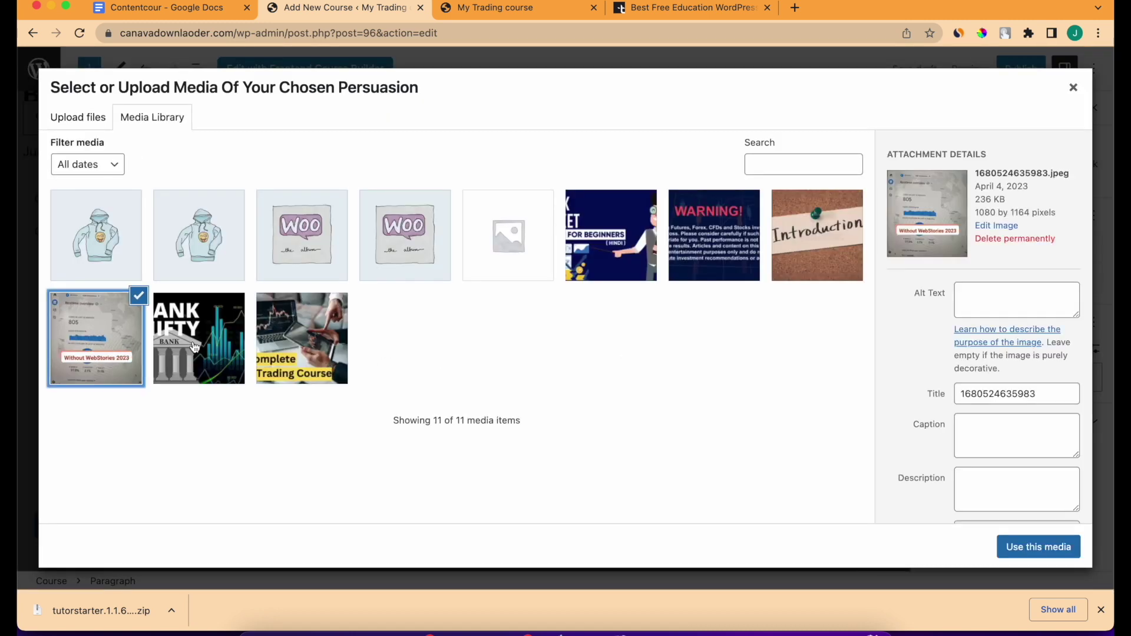
{"action": "left_click", "coordinate": [1025, 550]}
{"action": "scroll", "coordinate": [454, 366], "scroll_direction": "down", "scroll_amount": 5}
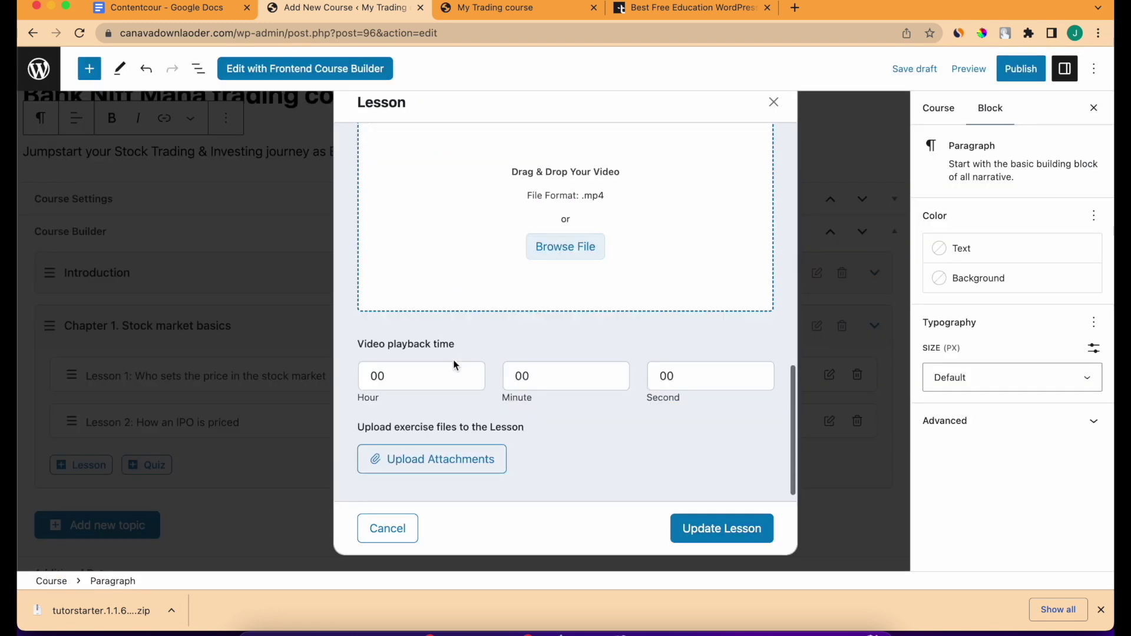
{"action": "scroll", "coordinate": [454, 366], "scroll_direction": "up", "scroll_amount": 5}
Use Youtube as the video source with the third saved link and a 24-minute runtime.
{"action": "left_click", "coordinate": [471, 329]}
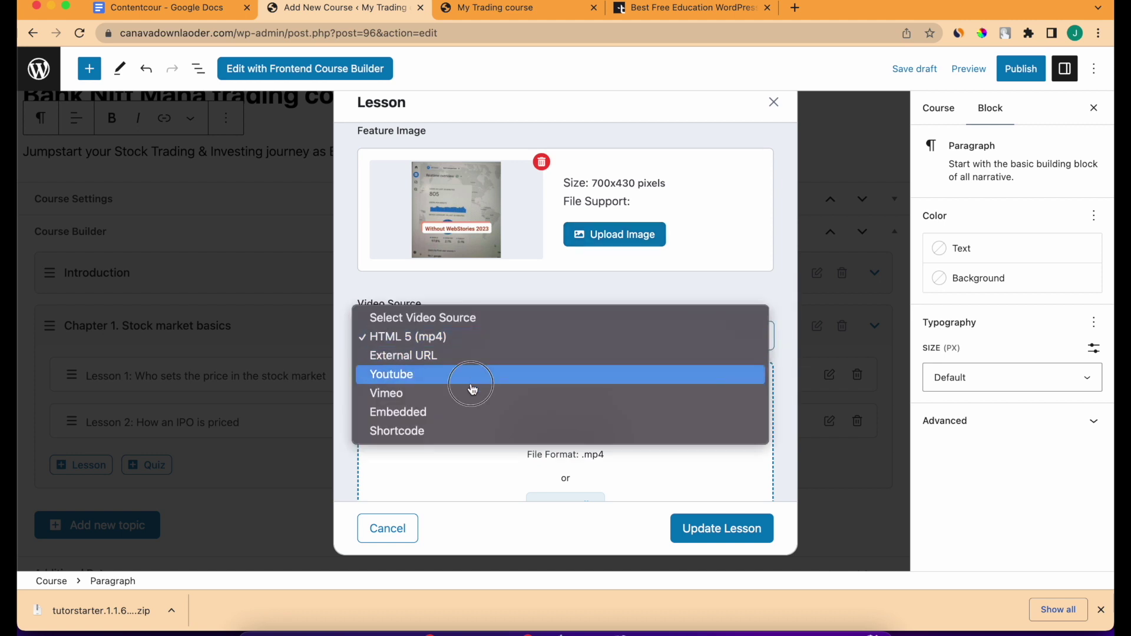
{"action": "left_click", "coordinate": [472, 382]}
{"action": "scroll", "coordinate": [517, 453], "scroll_direction": "down", "scroll_amount": 1}
{"action": "left_click", "coordinate": [506, 386]}
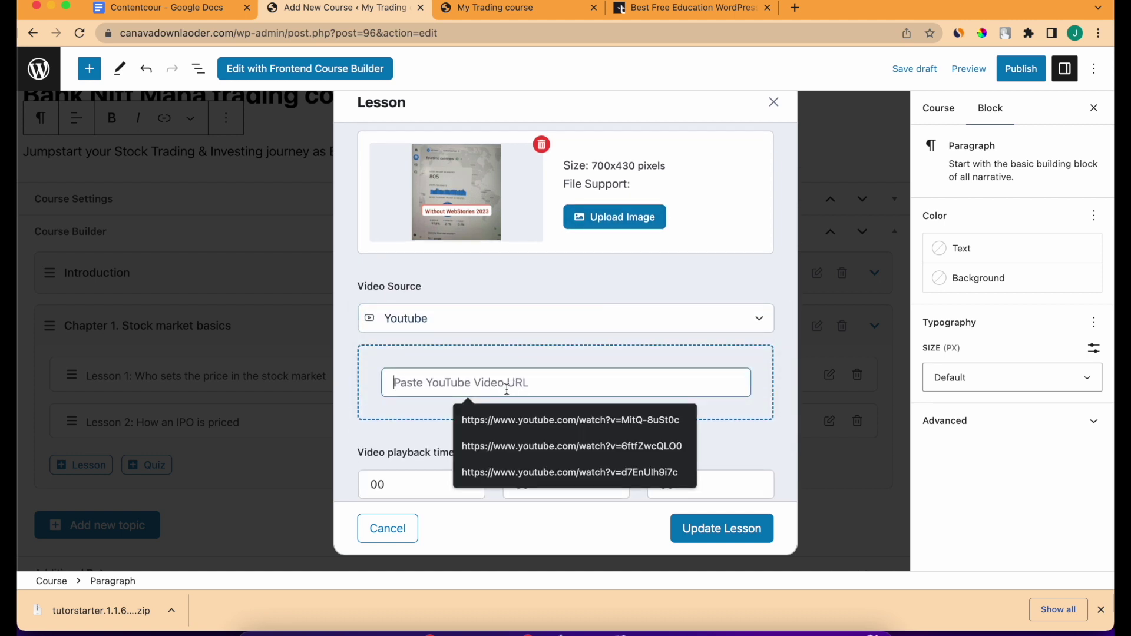
{"action": "left_click", "coordinate": [529, 471]}
{"action": "scroll", "coordinate": [529, 461], "scroll_direction": "down", "scroll_amount": 4}
{"action": "double_click", "coordinate": [535, 378]}
{"action": "type", "text": "24"}
Attach the 236 KB screenshot as the exercise file and update the lesson.
{"action": "scroll", "coordinate": [537, 382], "scroll_direction": "down", "scroll_amount": 1}
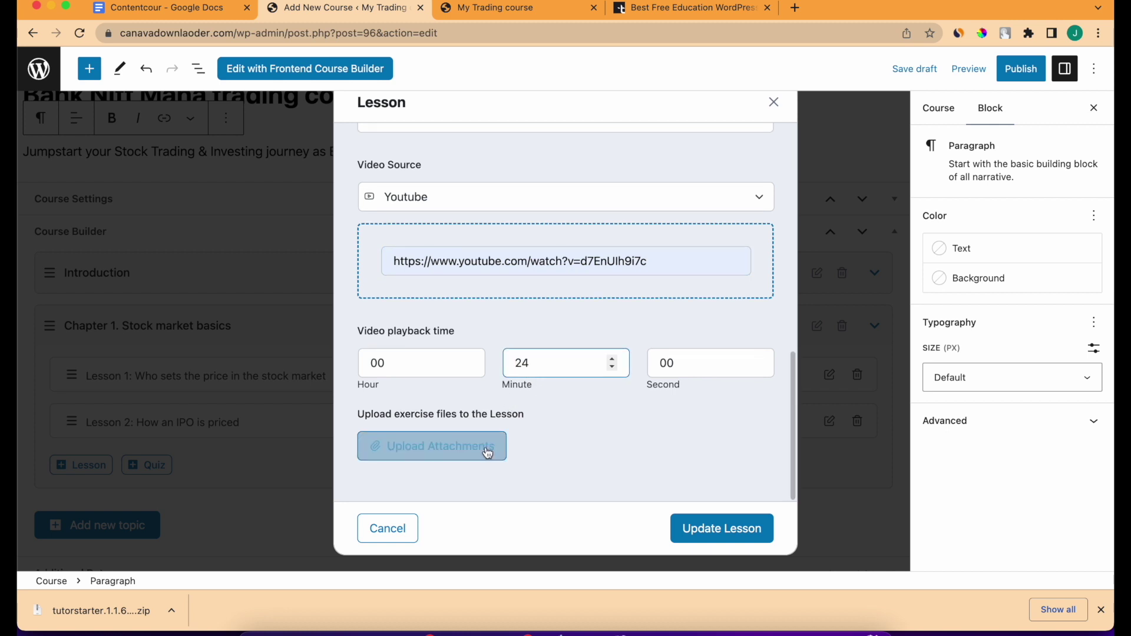
{"action": "left_click", "coordinate": [488, 453]}
{"action": "left_click", "coordinate": [209, 343]}
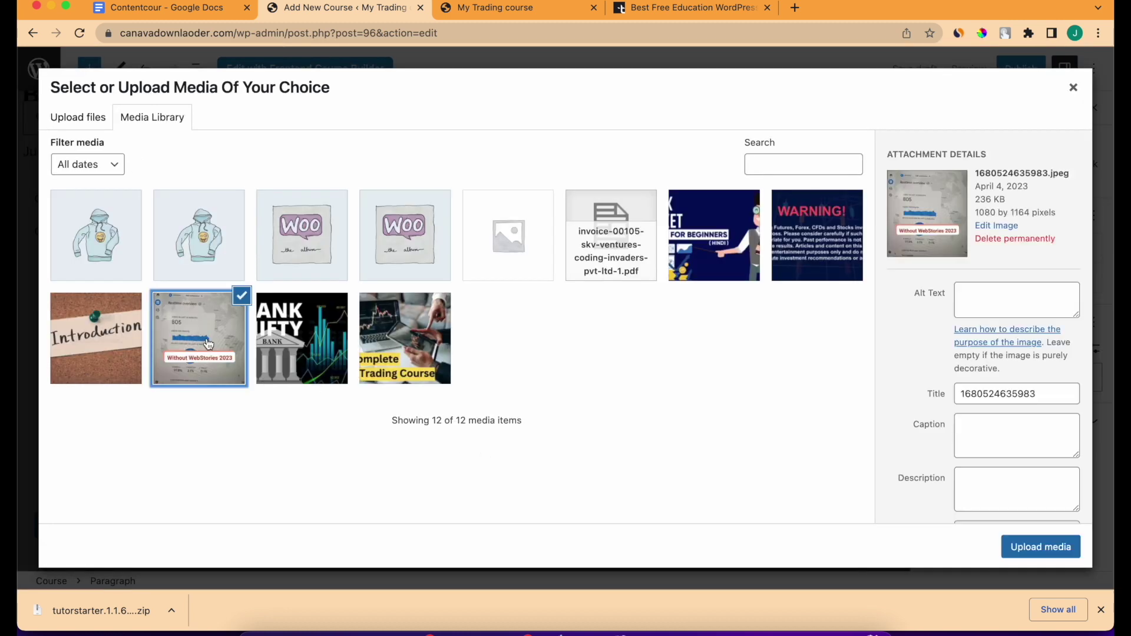
{"action": "left_click", "coordinate": [1040, 547]}
{"action": "scroll", "coordinate": [602, 436], "scroll_direction": "down", "scroll_amount": 3}
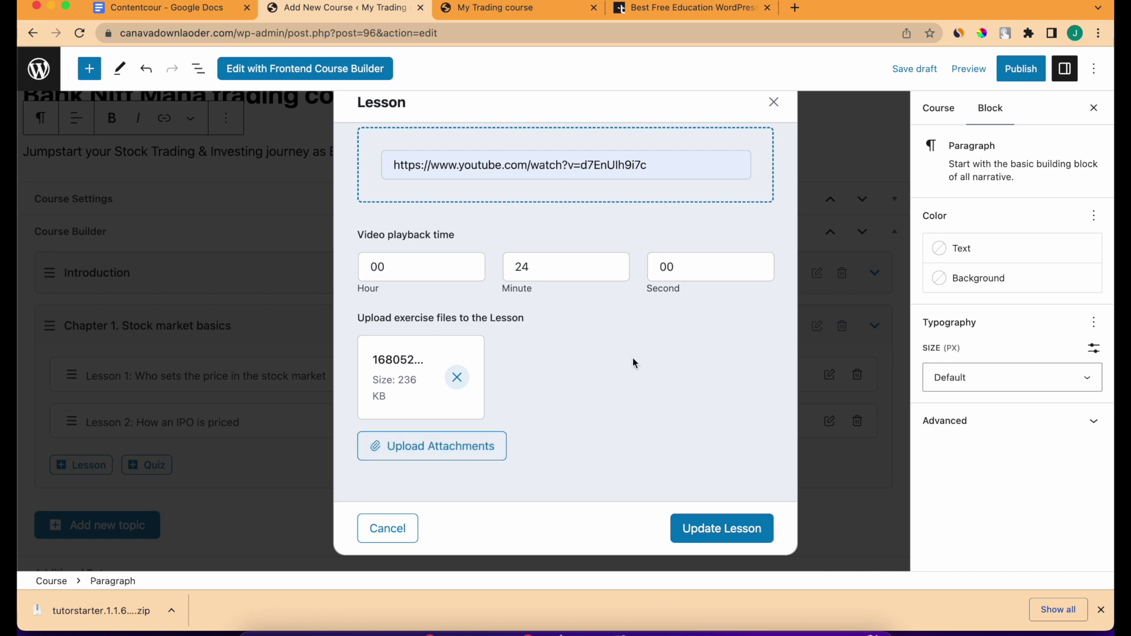
{"action": "scroll", "coordinate": [603, 314], "scroll_direction": "up", "scroll_amount": 3}
{"action": "scroll", "coordinate": [603, 314], "scroll_direction": "down", "scroll_amount": 3}
{"action": "left_click", "coordinate": [712, 536]}
{"action": "scroll", "coordinate": [78, 467], "scroll_direction": "down", "scroll_amount": 5}
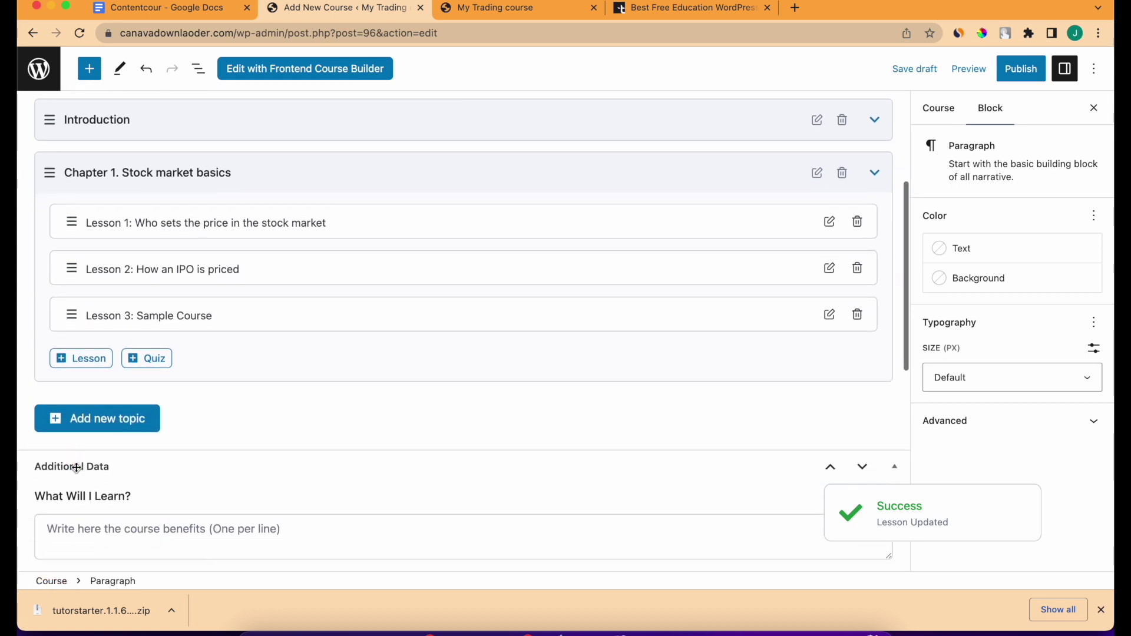
Add a quiz to Chapter 1 titled 'Quiz 1' and save it.
{"action": "left_click", "coordinate": [134, 351]}
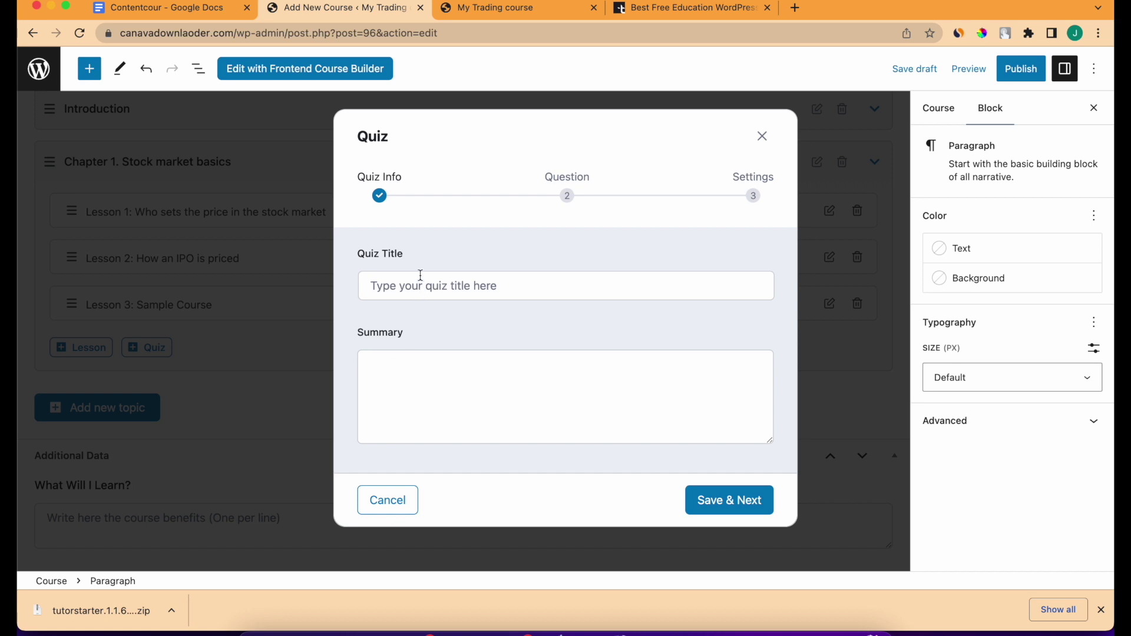
{"action": "left_click", "coordinate": [420, 275]}
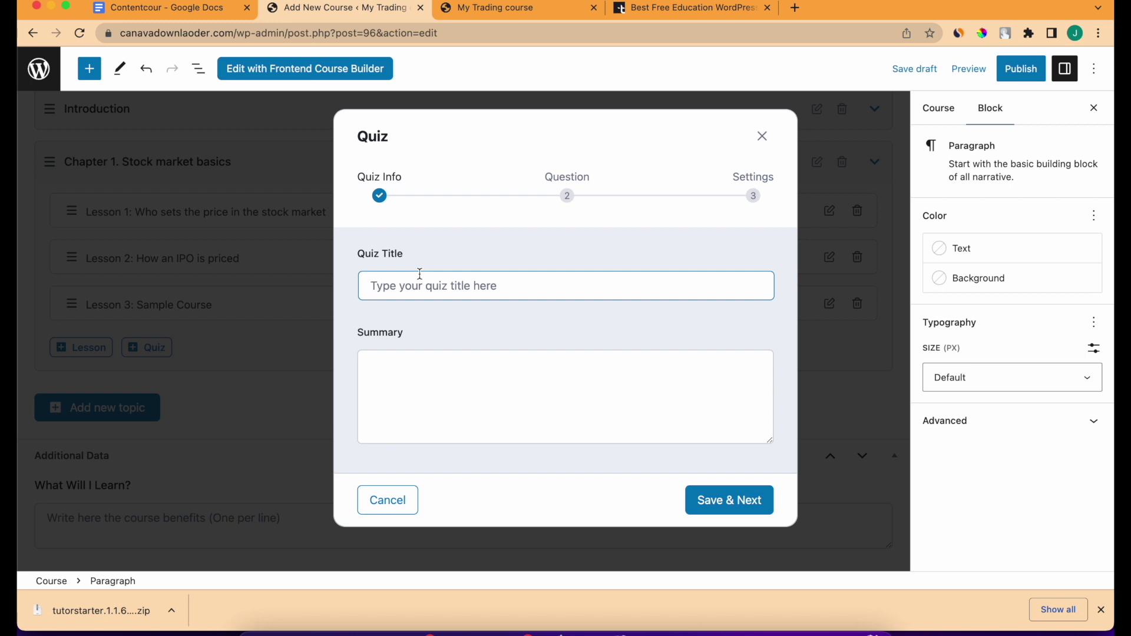
{"action": "type", "text": "Quiz 1"}
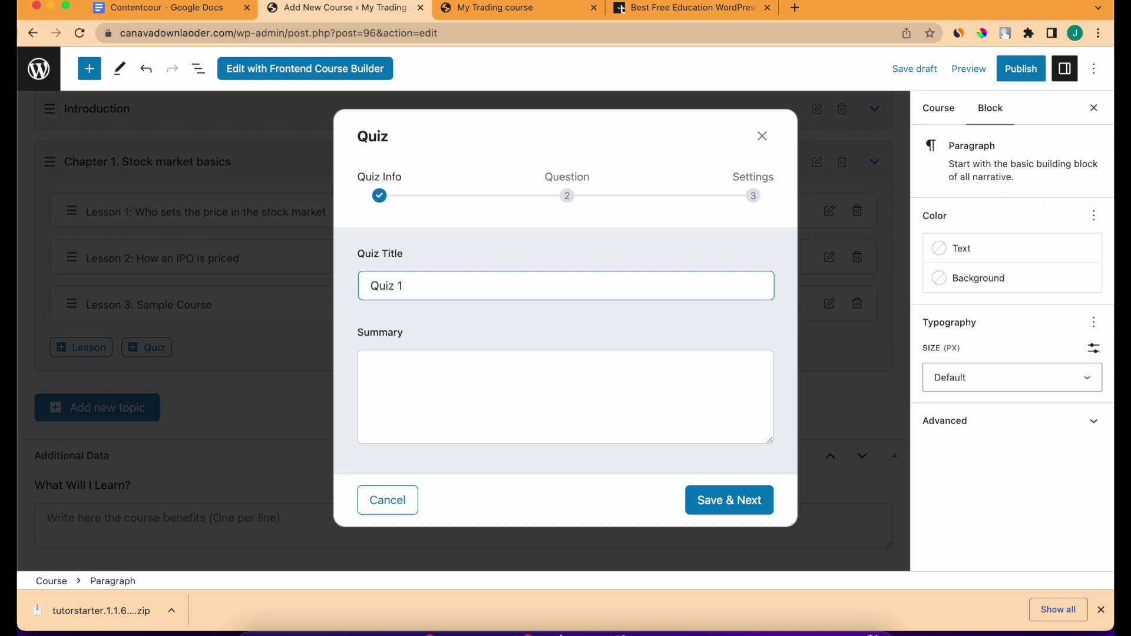
{"action": "left_click", "coordinate": [725, 501]}
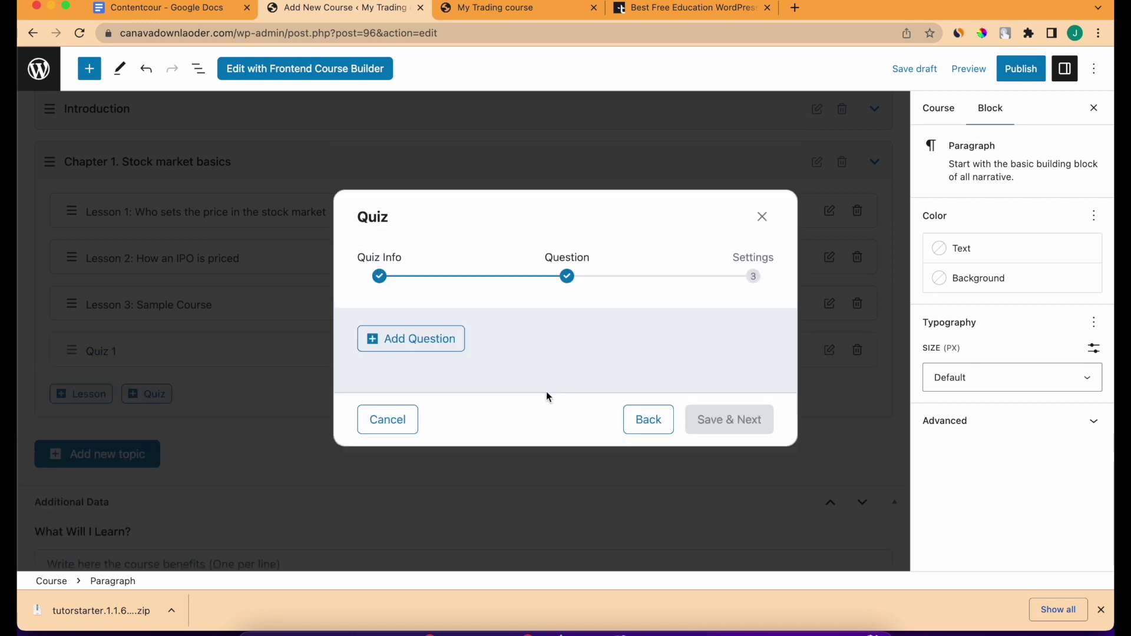
Add a True/False question to the quiz titled 'Sample Question'.
{"action": "left_click", "coordinate": [444, 343]}
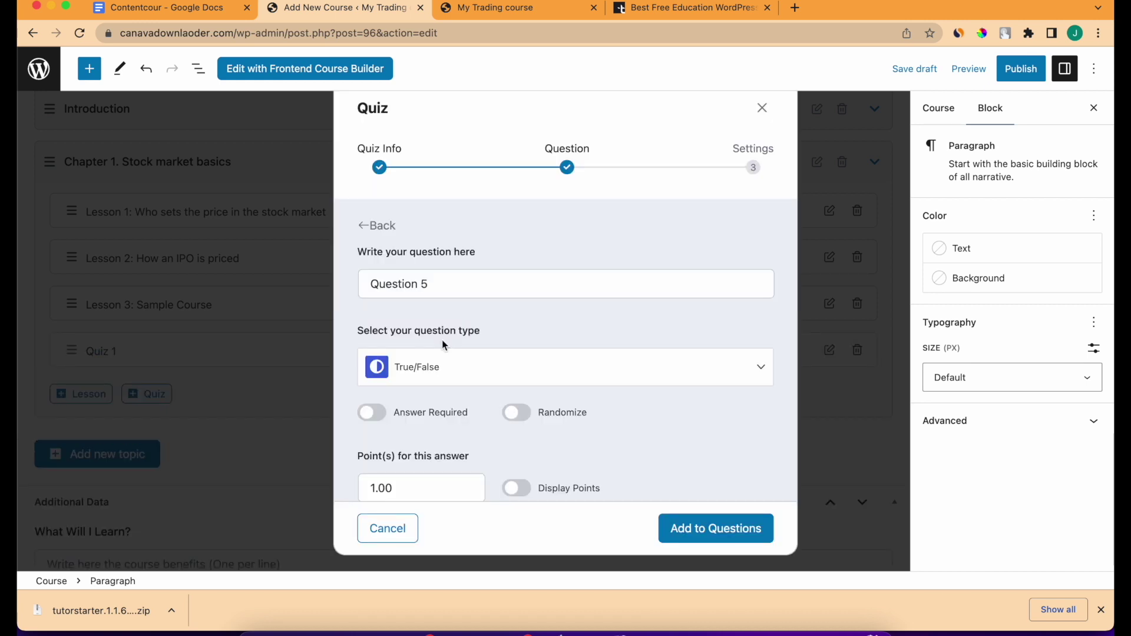
{"action": "left_click", "coordinate": [442, 285]}
{"action": "key", "text": "super+a"}
{"action": "type", "text": "S"}
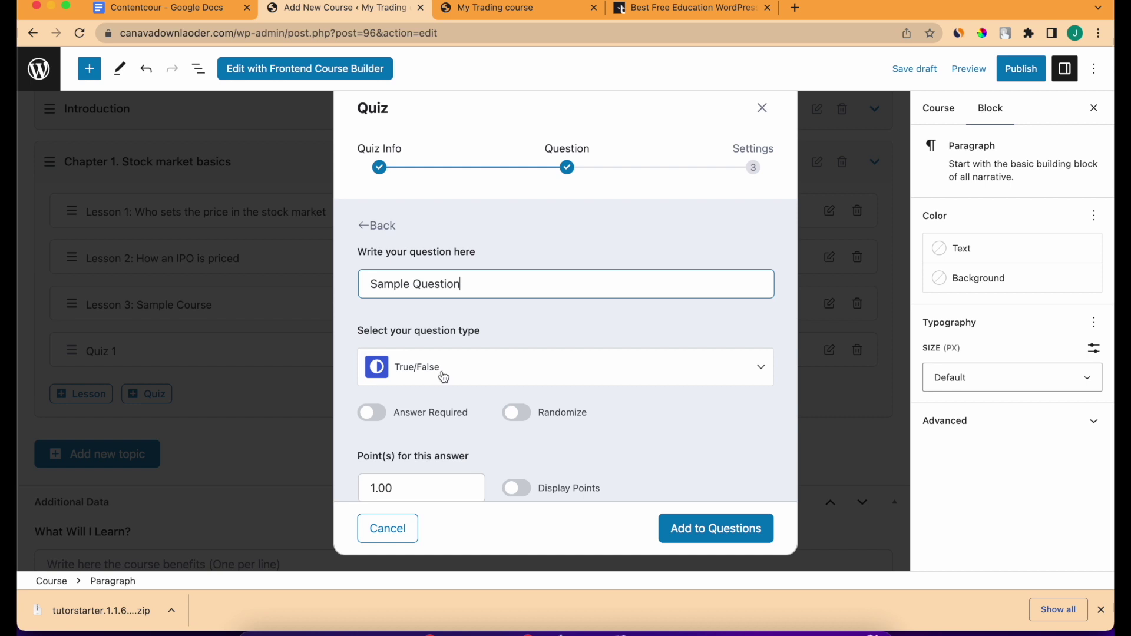
{"action": "left_click_drag", "start_coordinate": [355, 331], "coordinate": [510, 334]}
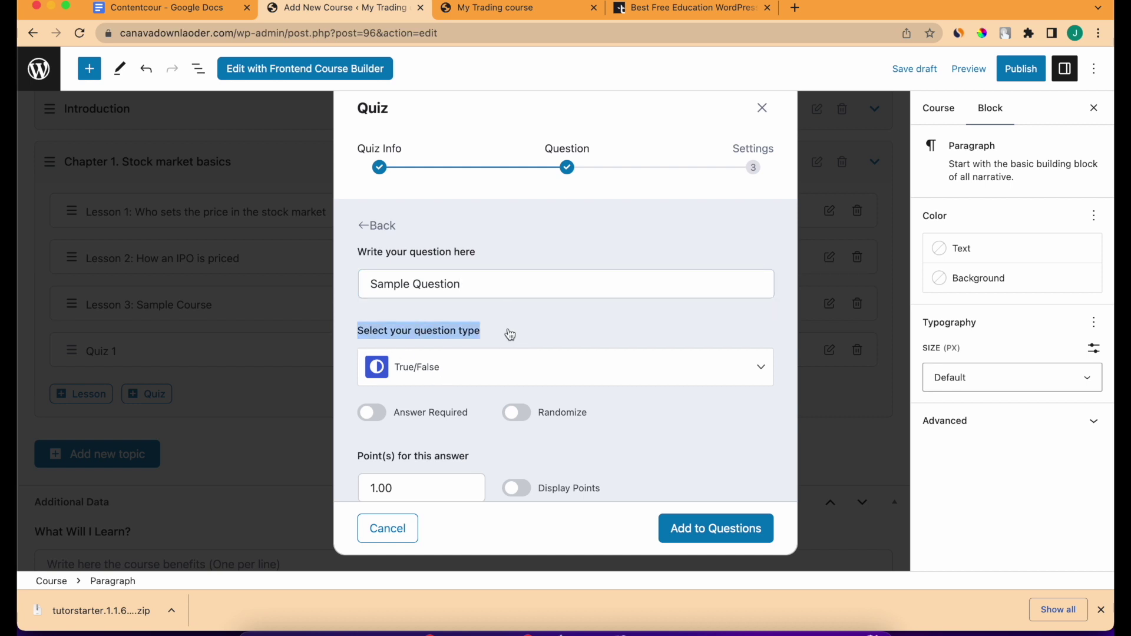
Make the question Single Choice with Answer Required and Display Points turned on.
{"action": "left_click", "coordinate": [502, 365]}
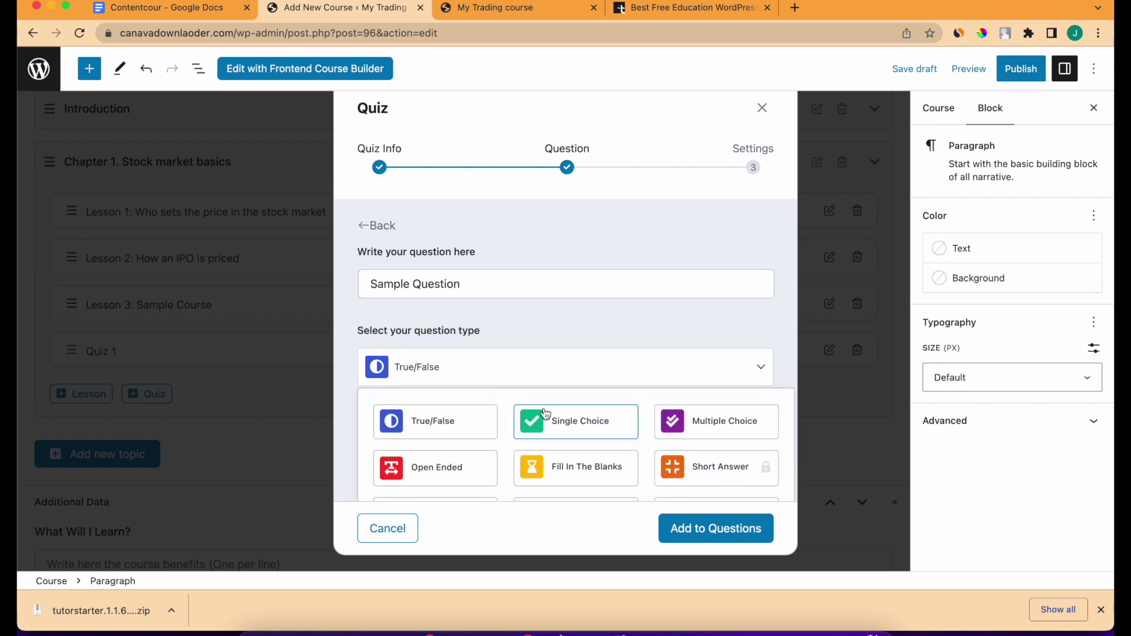
{"action": "scroll", "coordinate": [595, 376], "scroll_direction": "down", "scroll_amount": 3}
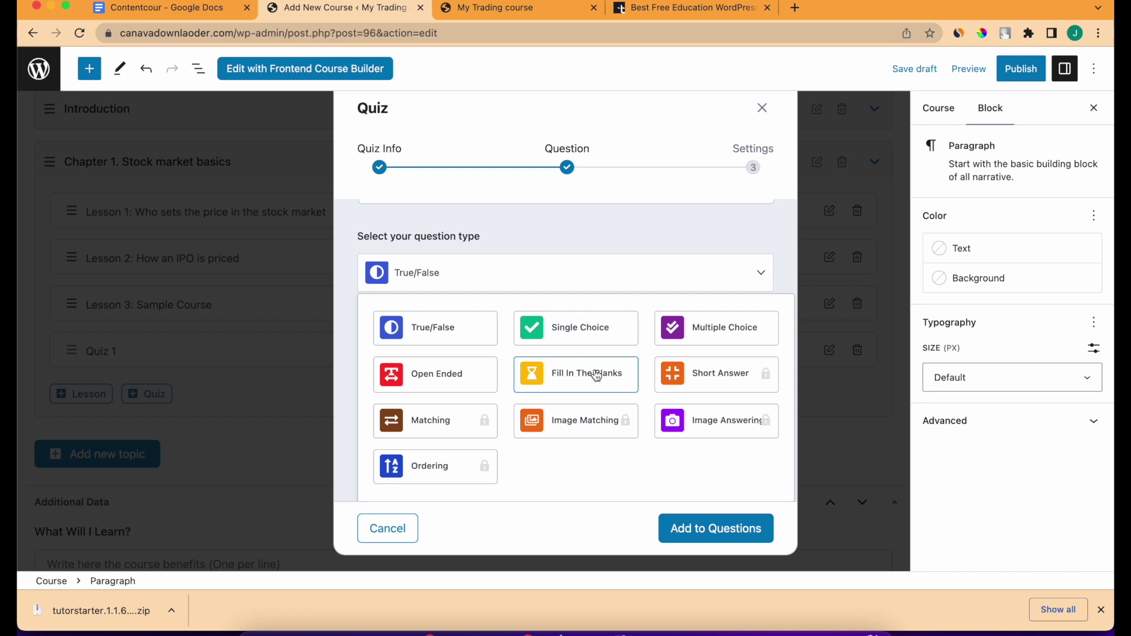
{"action": "left_click", "coordinate": [576, 323]}
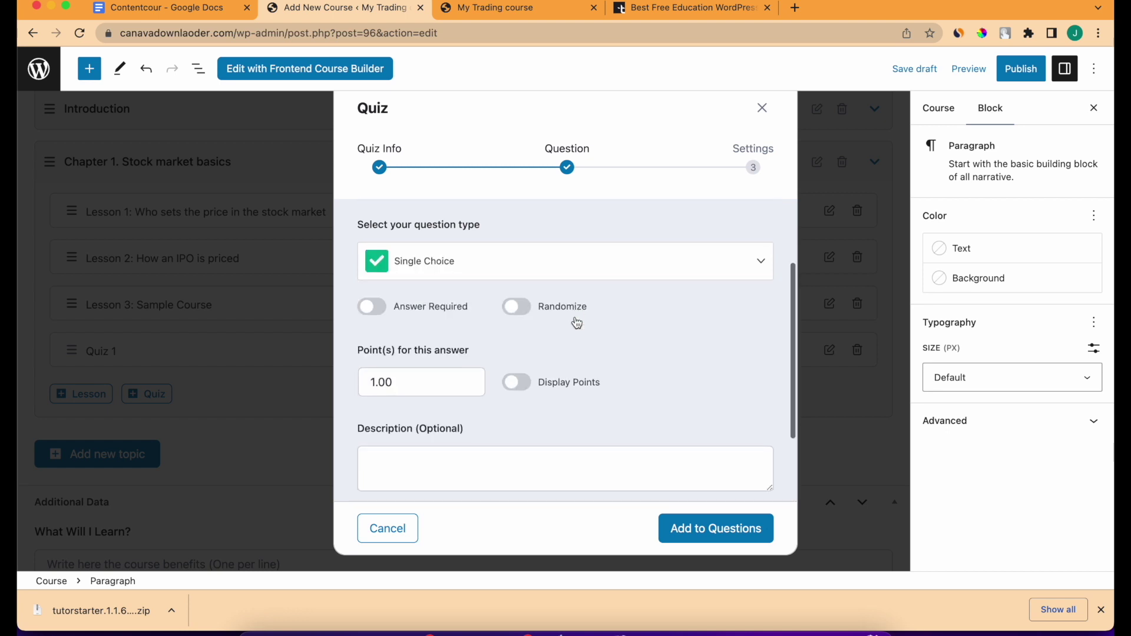
{"action": "scroll", "coordinate": [576, 323], "scroll_direction": "down", "scroll_amount": 3}
{"action": "scroll", "coordinate": [576, 323], "scroll_direction": "up", "scroll_amount": 2}
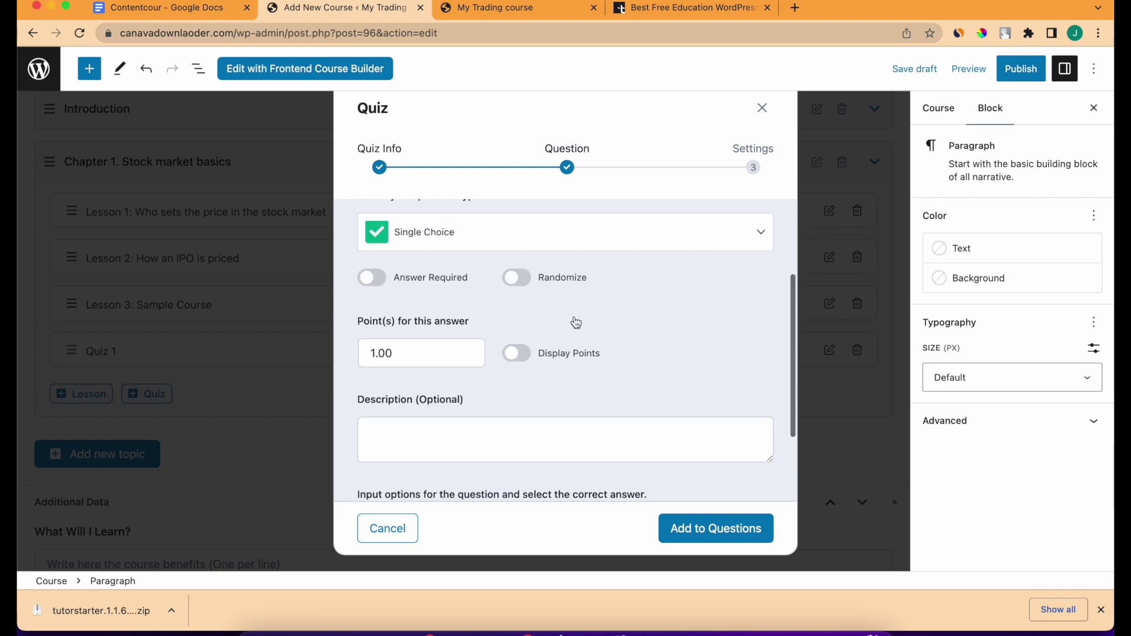
{"action": "left_click", "coordinate": [373, 285]}
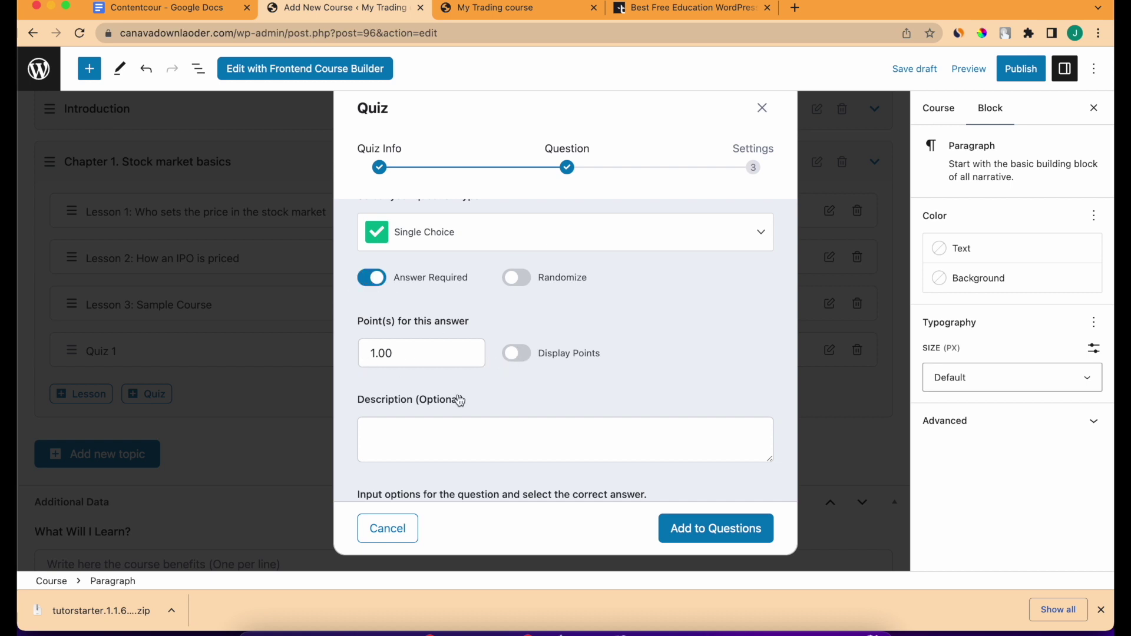
{"action": "left_click", "coordinate": [518, 354]}
{"action": "scroll", "coordinate": [525, 356], "scroll_direction": "down", "scroll_amount": 3}
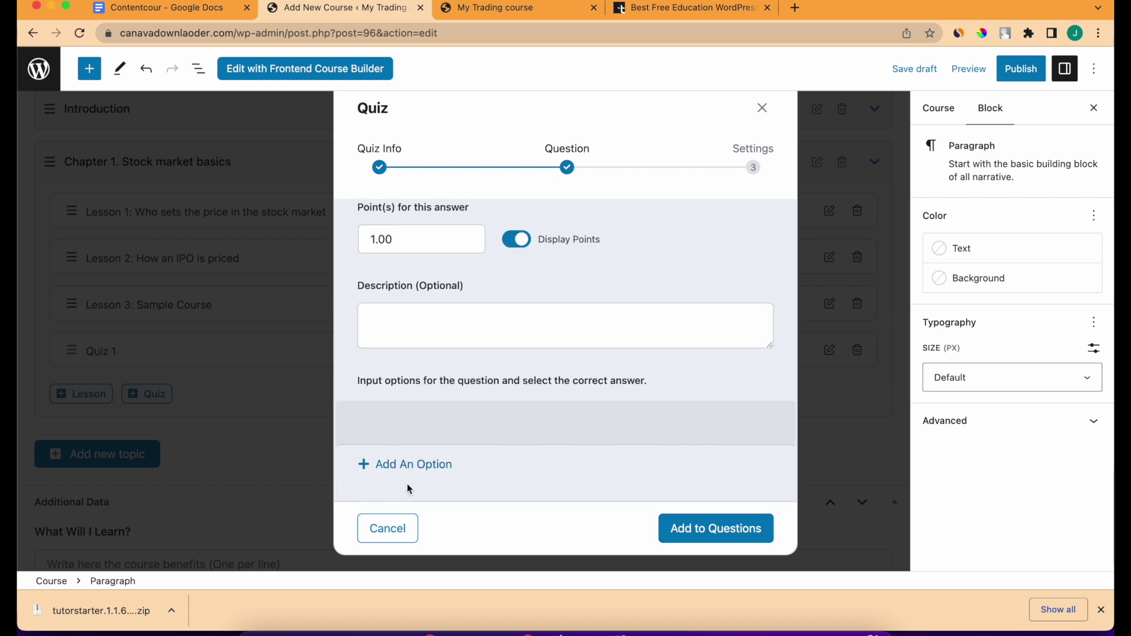
{"action": "scroll", "coordinate": [422, 448], "scroll_direction": "up", "scroll_amount": 5}
{"action": "scroll", "coordinate": [427, 415], "scroll_direction": "down", "scroll_amount": 2}
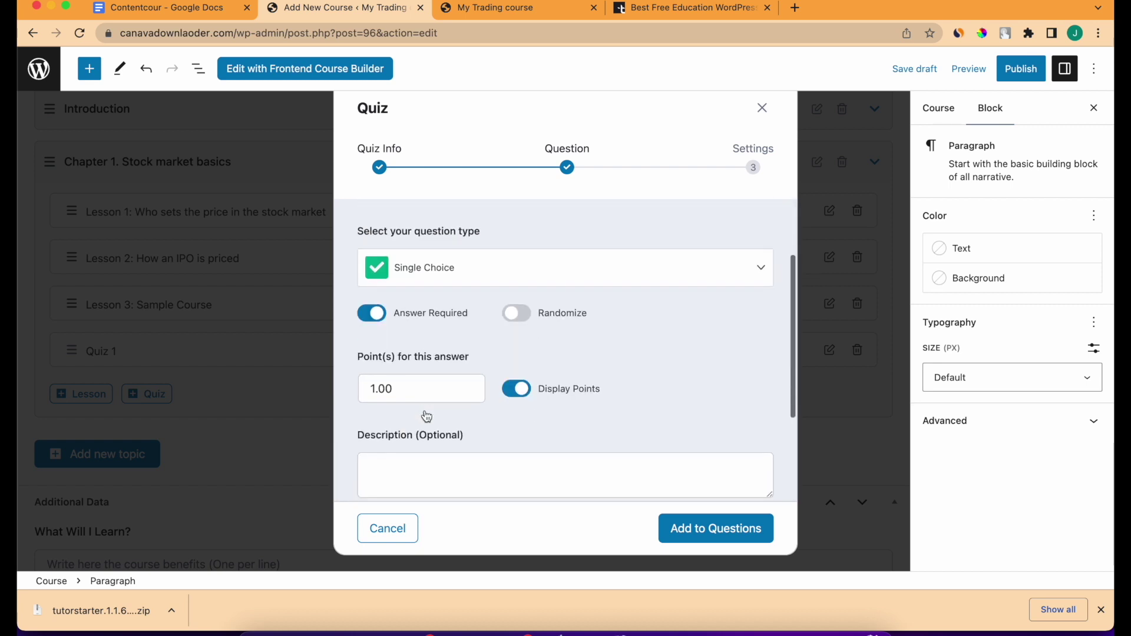
{"action": "scroll", "coordinate": [427, 415], "scroll_direction": "down", "scroll_amount": 4}
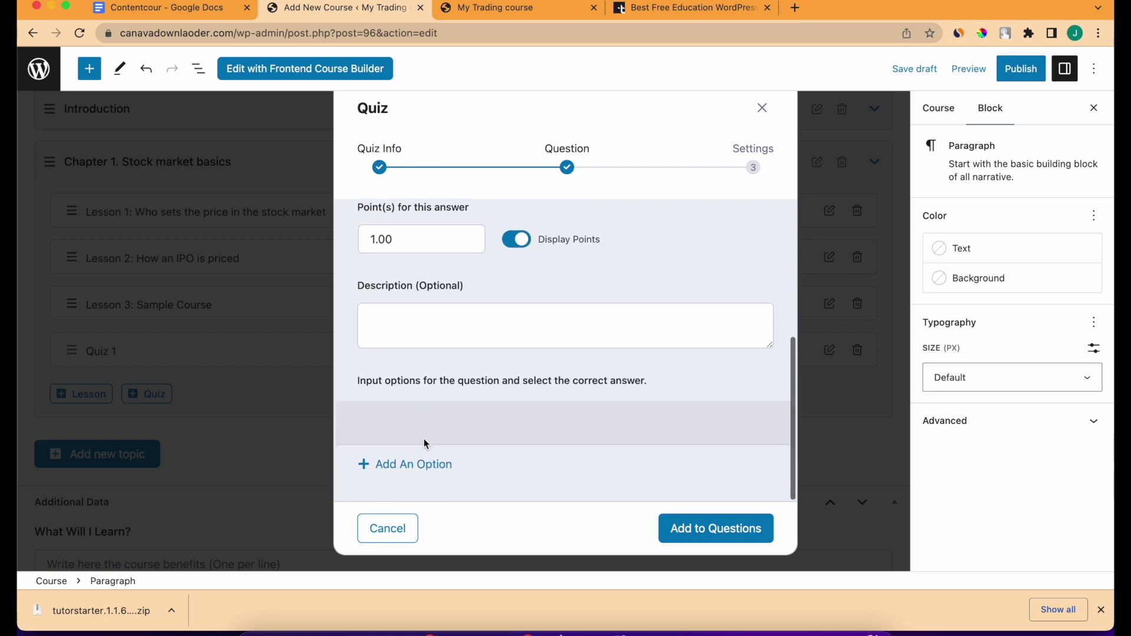
Add 'Option 1' as the question's first answer and save it.
{"action": "left_click", "coordinate": [422, 463]}
{"action": "left_click", "coordinate": [444, 455]}
{"action": "type", "text": "Option 1"}
{"action": "scroll", "coordinate": [398, 466], "scroll_direction": "down", "scroll_amount": 5}
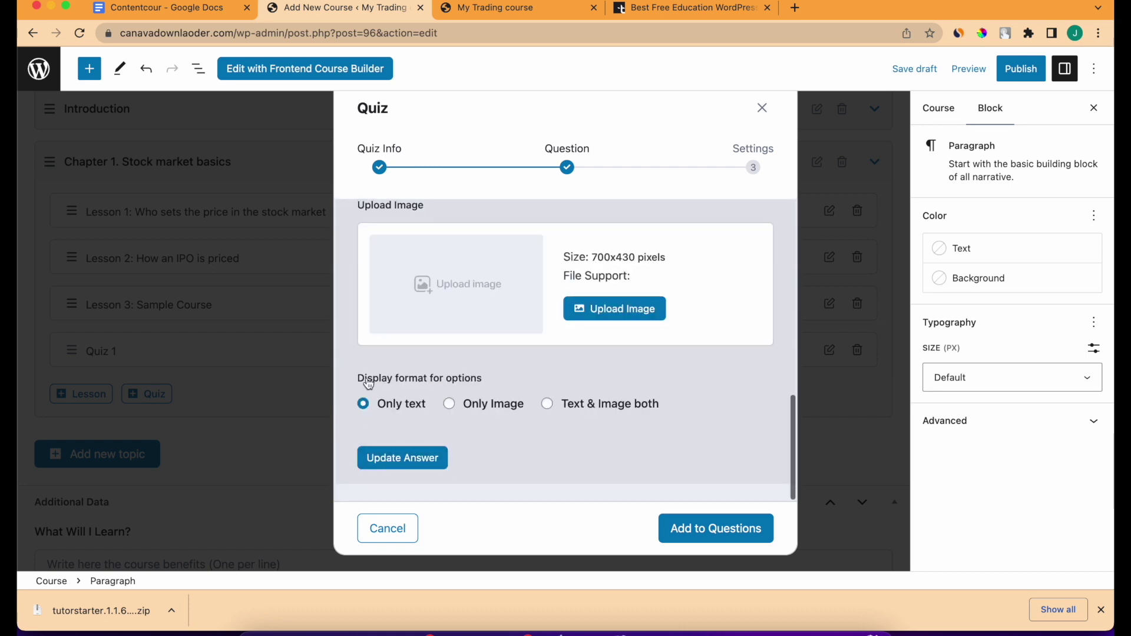
{"action": "left_click", "coordinate": [400, 468]}
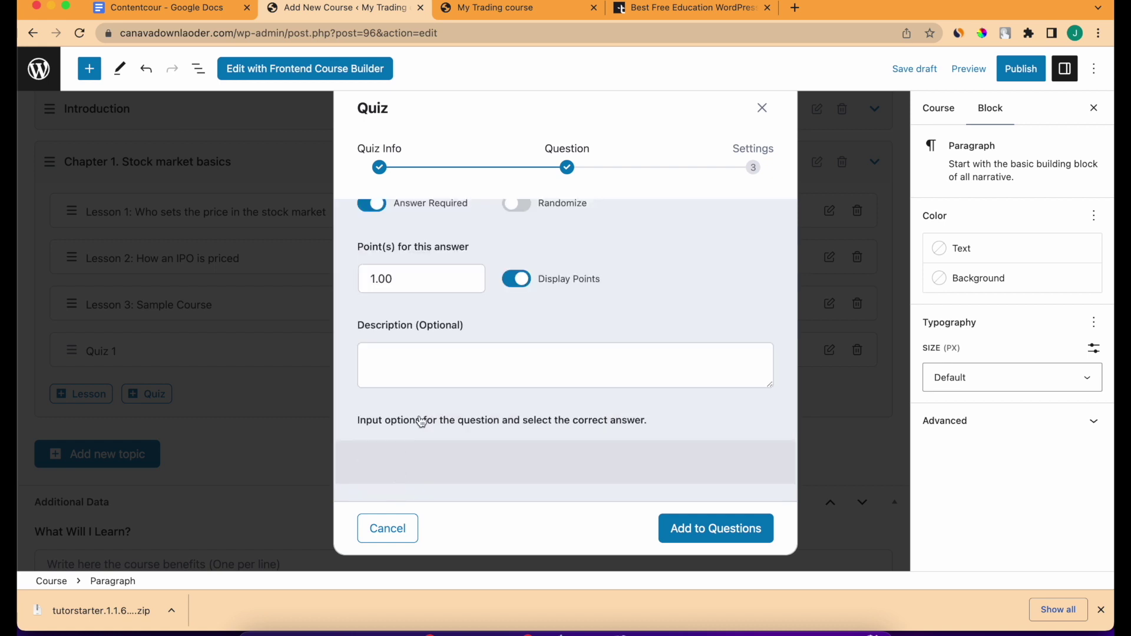
{"action": "left_click", "coordinate": [403, 471]}
Add 'Option 2' and 'option 3' as answers to Sample Question.
{"action": "left_click", "coordinate": [413, 409]}
{"action": "type", "text": "Option 2"}
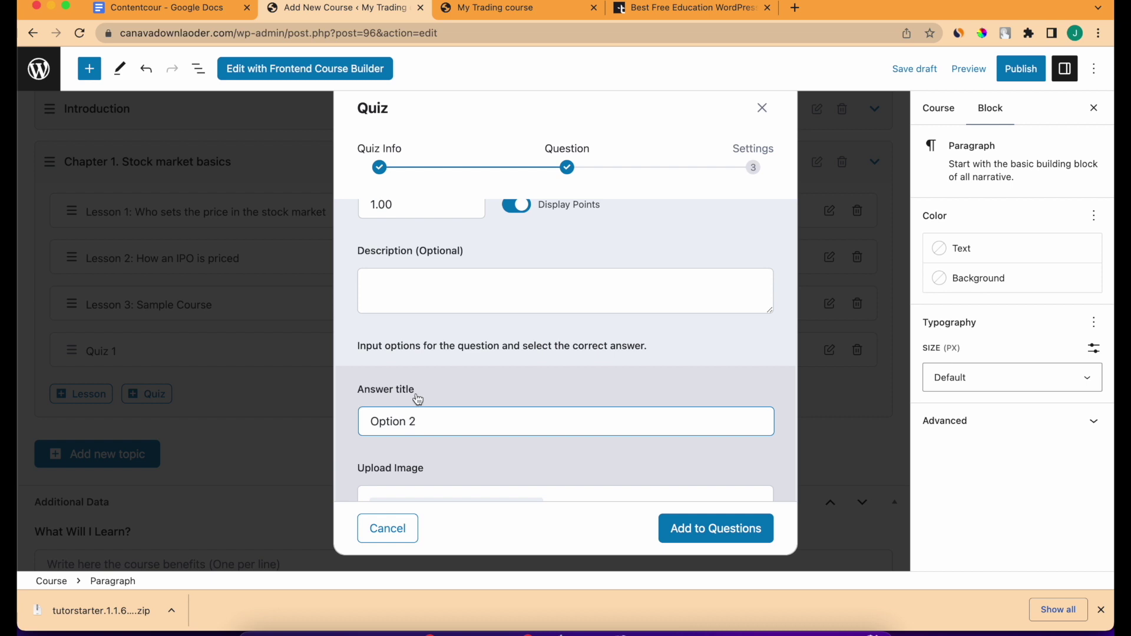
{"action": "scroll", "coordinate": [418, 400], "scroll_direction": "down", "scroll_amount": 5}
{"action": "left_click", "coordinate": [409, 457]}
{"action": "left_click", "coordinate": [406, 464]}
{"action": "left_click", "coordinate": [403, 381]}
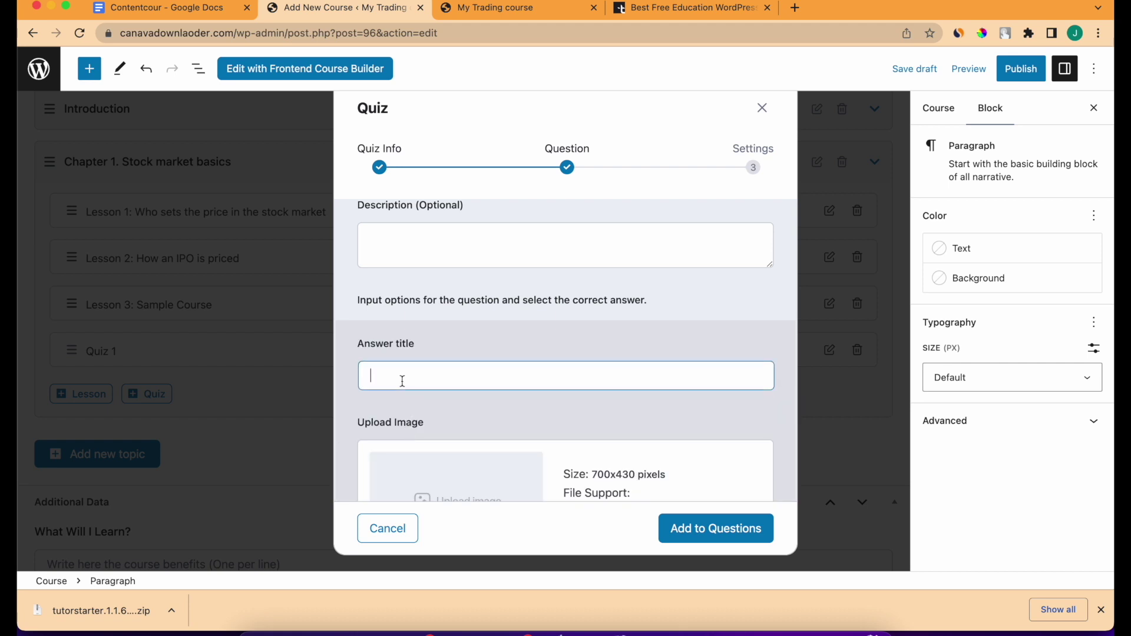
{"action": "type", "text": "option 3"}
{"action": "scroll", "coordinate": [433, 429], "scroll_direction": "down", "scroll_amount": 5}
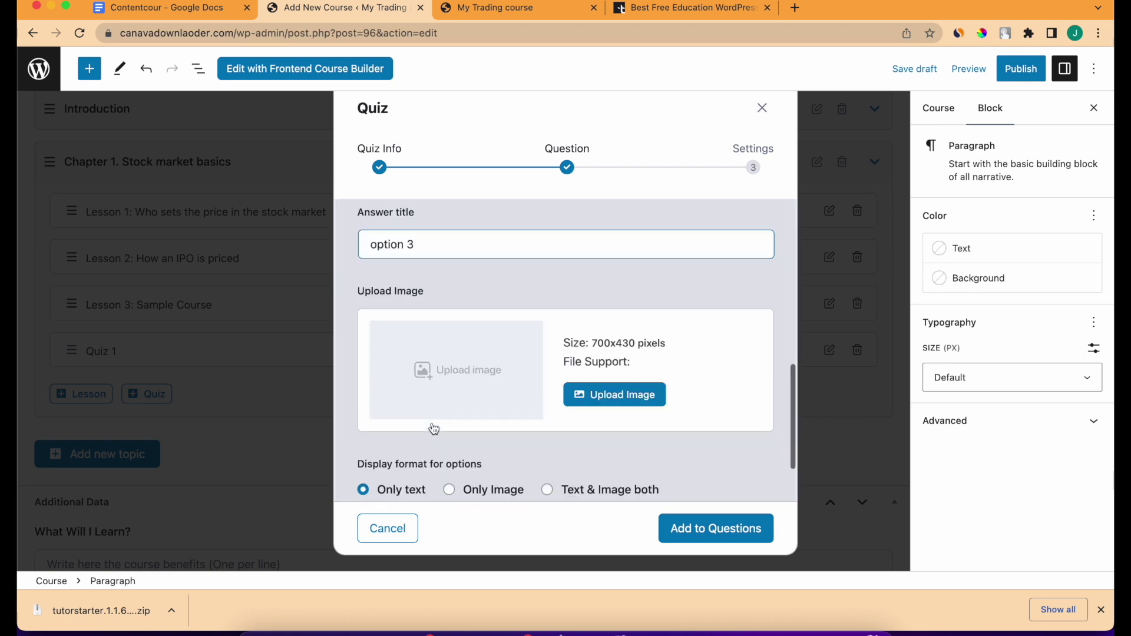
{"action": "left_click", "coordinate": [422, 454]}
Add 'Option 4' as an answer and mark option 3 as the correct one.
{"action": "scroll", "coordinate": [395, 365], "scroll_direction": "down", "scroll_amount": 3}
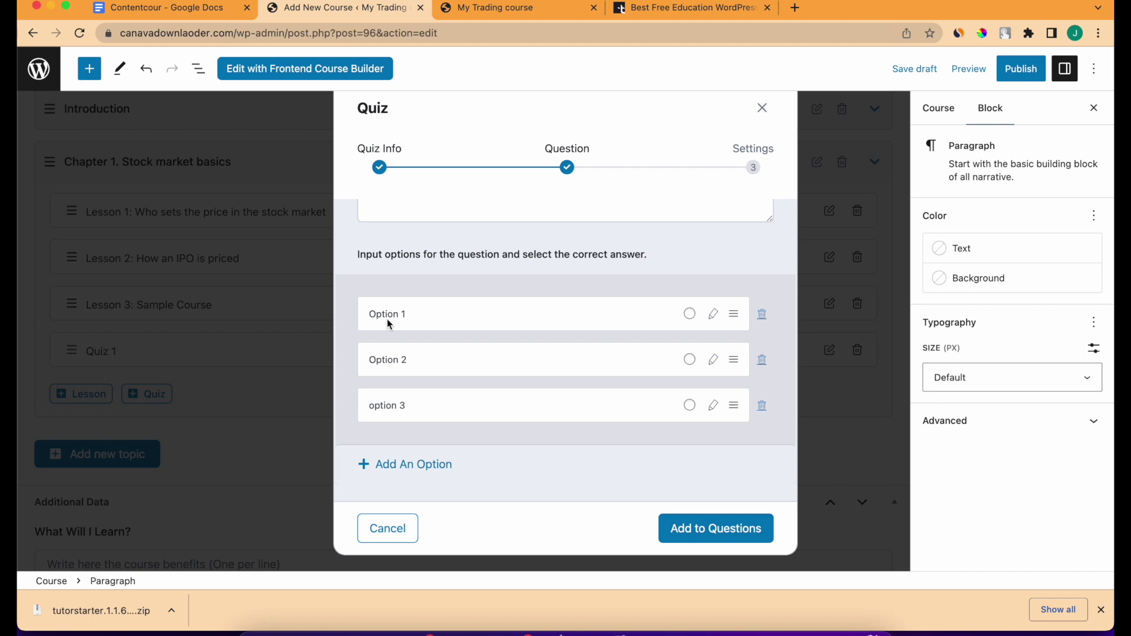
{"action": "right_click", "coordinate": [387, 319]}
{"action": "left_click", "coordinate": [376, 465]}
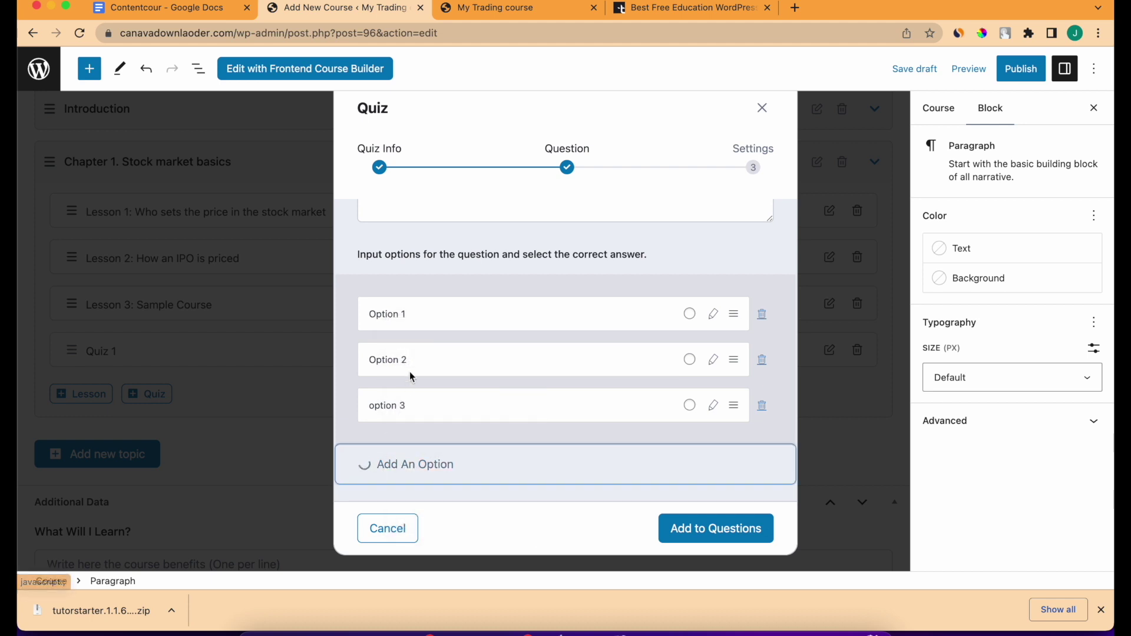
{"action": "left_click", "coordinate": [412, 330]}
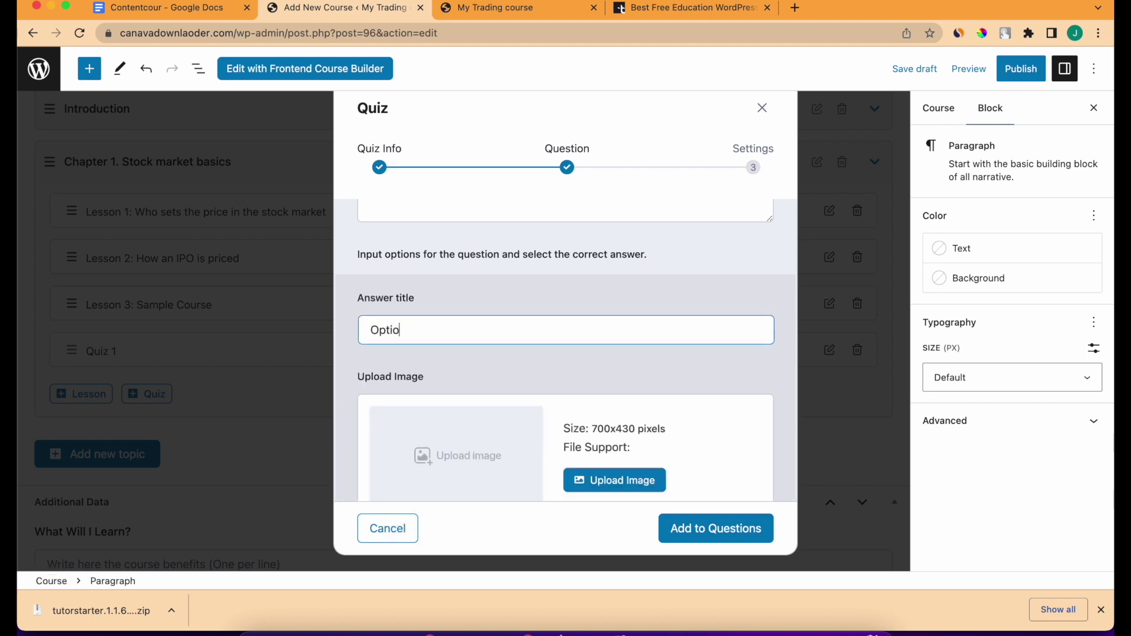
{"action": "type", "text": "Option 4"}
{"action": "scroll", "coordinate": [419, 361], "scroll_direction": "down", "scroll_amount": 4}
{"action": "left_click", "coordinate": [415, 455]}
{"action": "scroll", "coordinate": [577, 409], "scroll_direction": "down", "scroll_amount": 4}
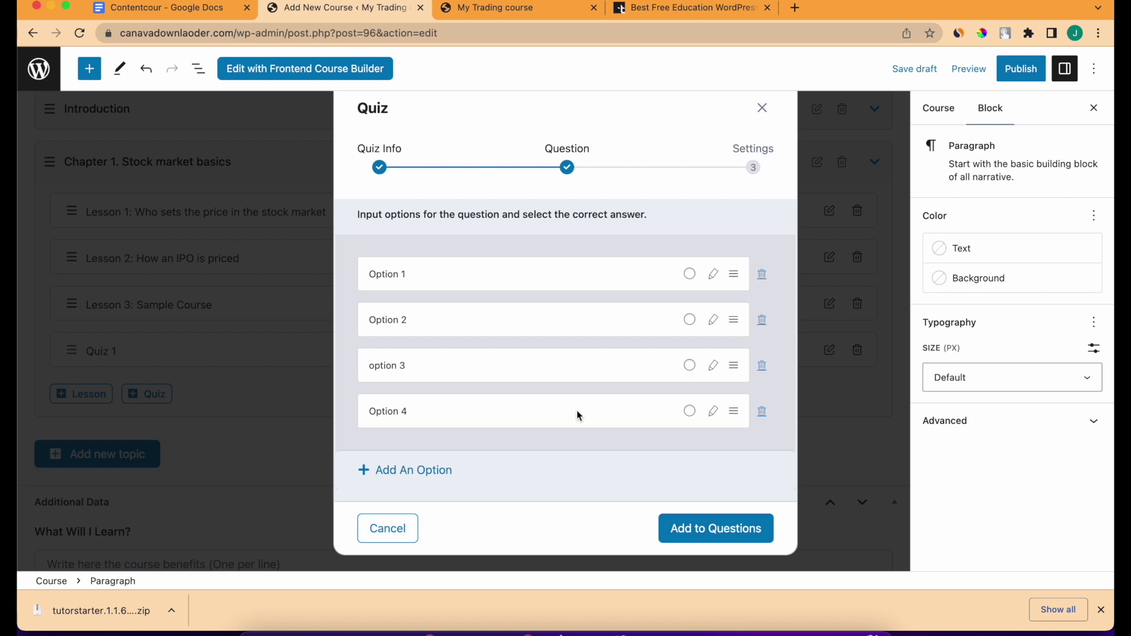
{"action": "left_click", "coordinate": [689, 365]}
Add Sample Question to Quiz 1 and save the quiz.
{"action": "left_click", "coordinate": [733, 528]}
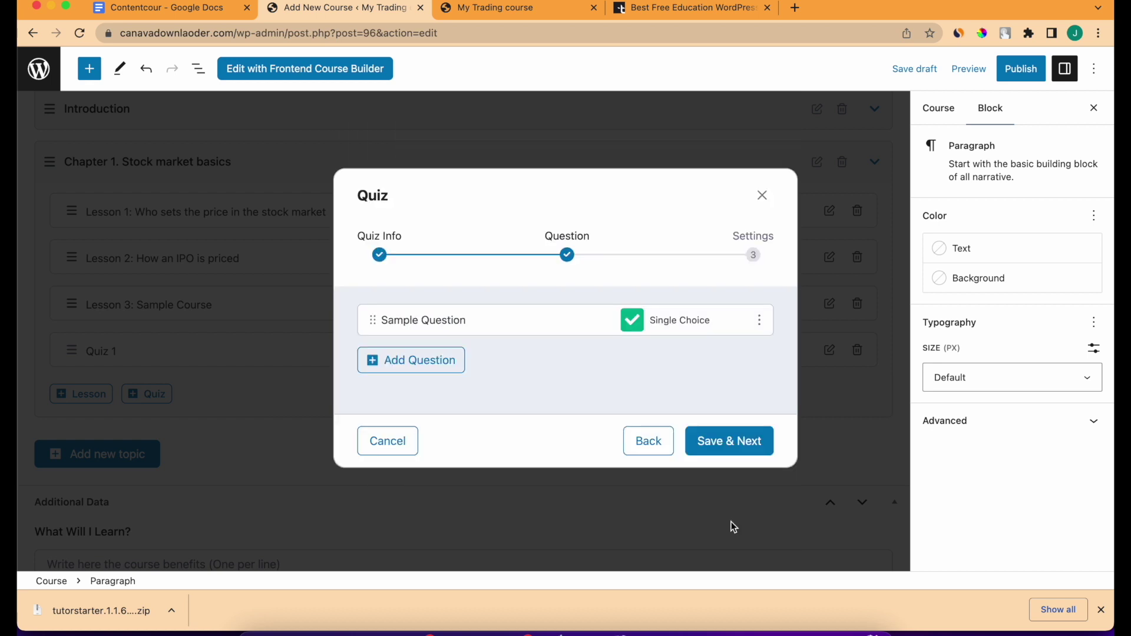
{"action": "left_click", "coordinate": [725, 454]}
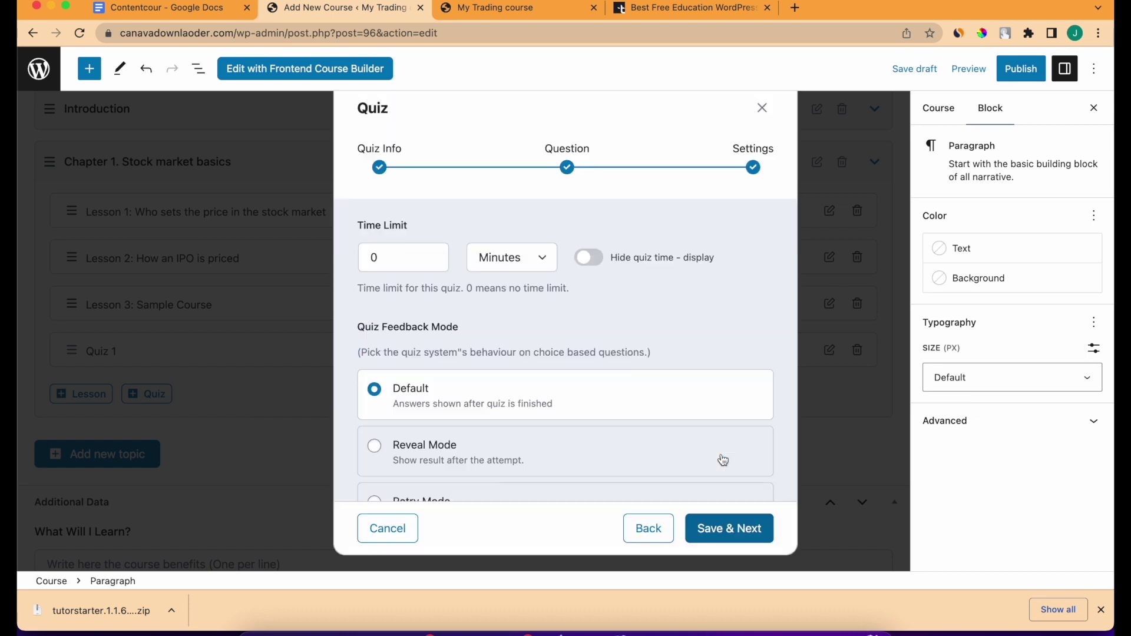
{"action": "left_click", "coordinate": [736, 522]}
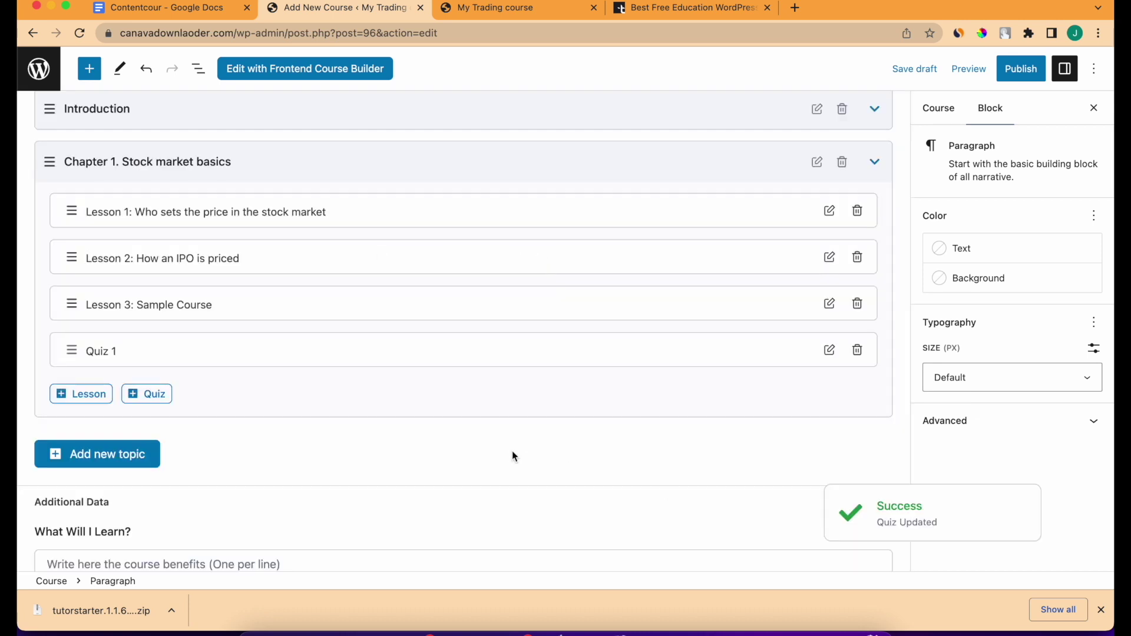
{"action": "scroll", "coordinate": [218, 371], "scroll_direction": "up", "scroll_amount": 2}
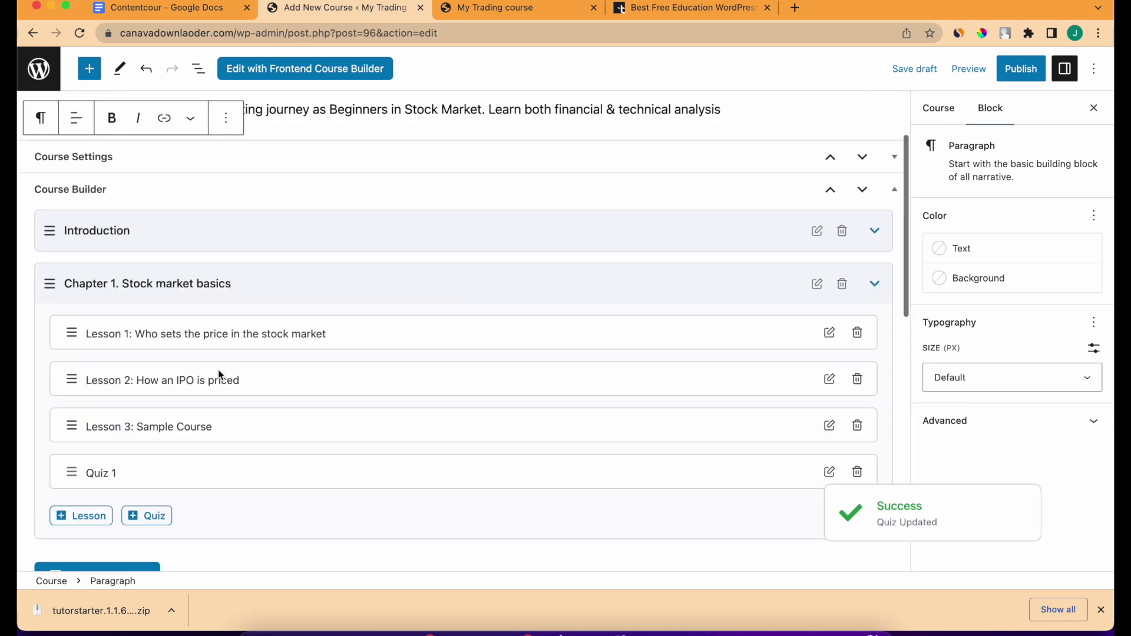
{"action": "scroll", "coordinate": [218, 371], "scroll_direction": "down", "scroll_amount": 2}
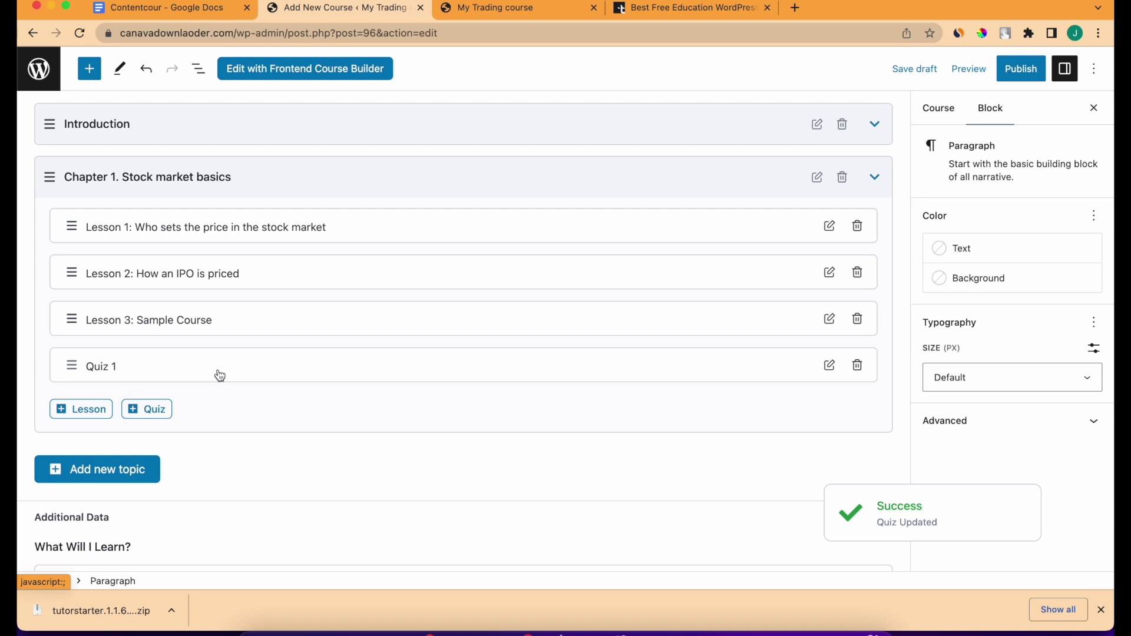
{"action": "scroll", "coordinate": [219, 375], "scroll_direction": "up", "scroll_amount": 1}
{"action": "scroll", "coordinate": [220, 375], "scroll_direction": "down", "scroll_amount": 1}
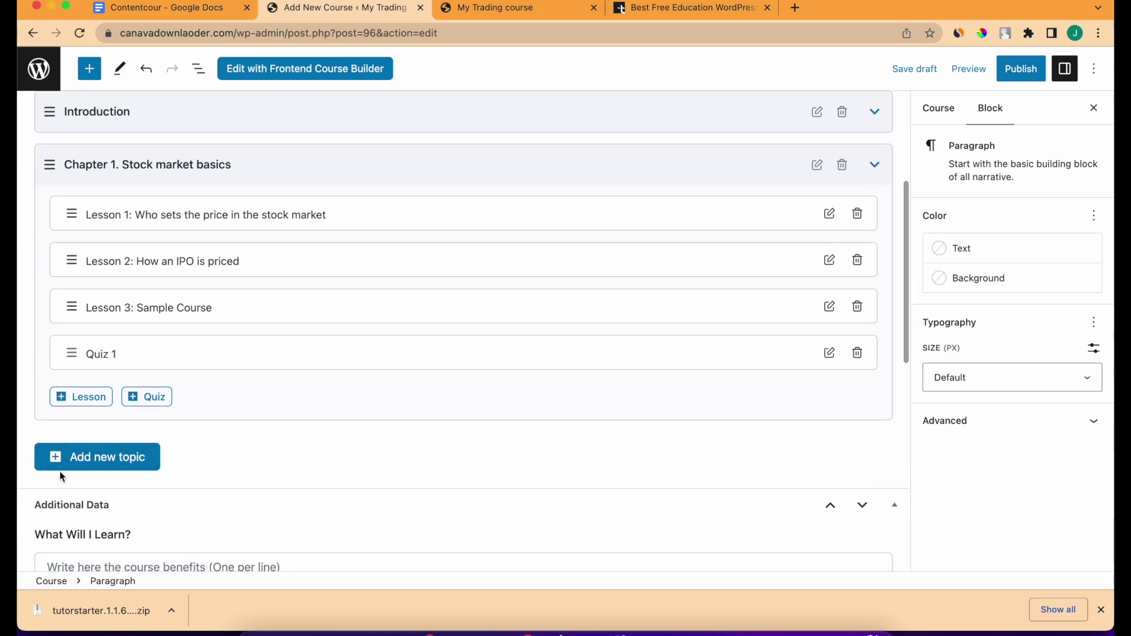
Start a new topic named with the Chapter 2 title copied from the Google Doc.
{"action": "left_click", "coordinate": [83, 459]}
{"action": "left_click", "coordinate": [368, 243]}
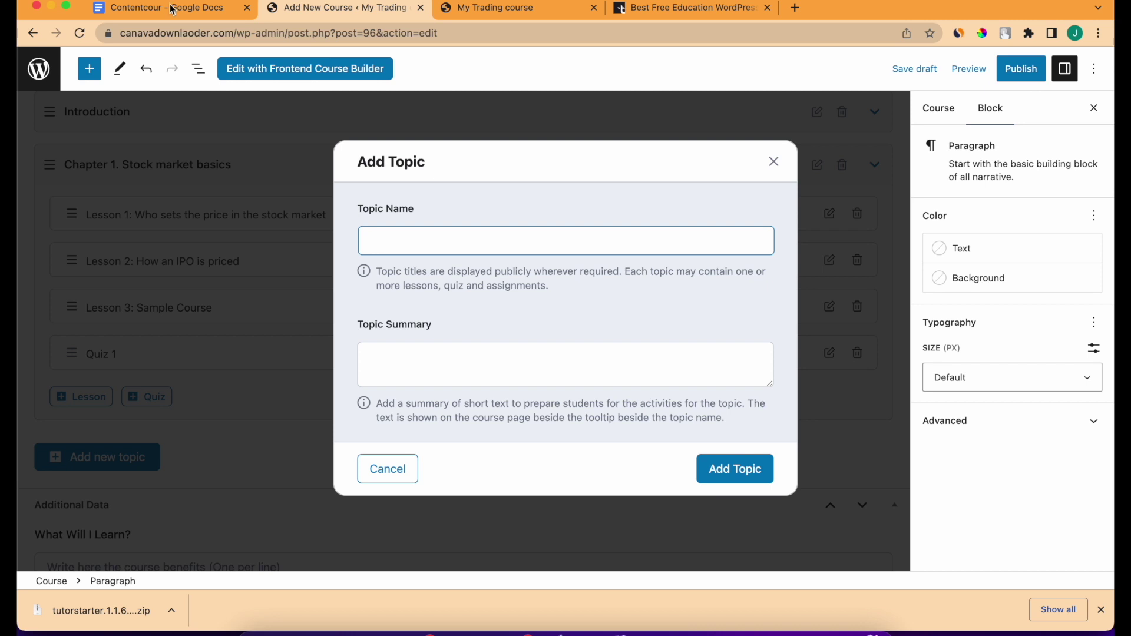
{"action": "left_click", "coordinate": [171, 8]}
{"action": "scroll", "coordinate": [280, 338], "scroll_direction": "down", "scroll_amount": 7}
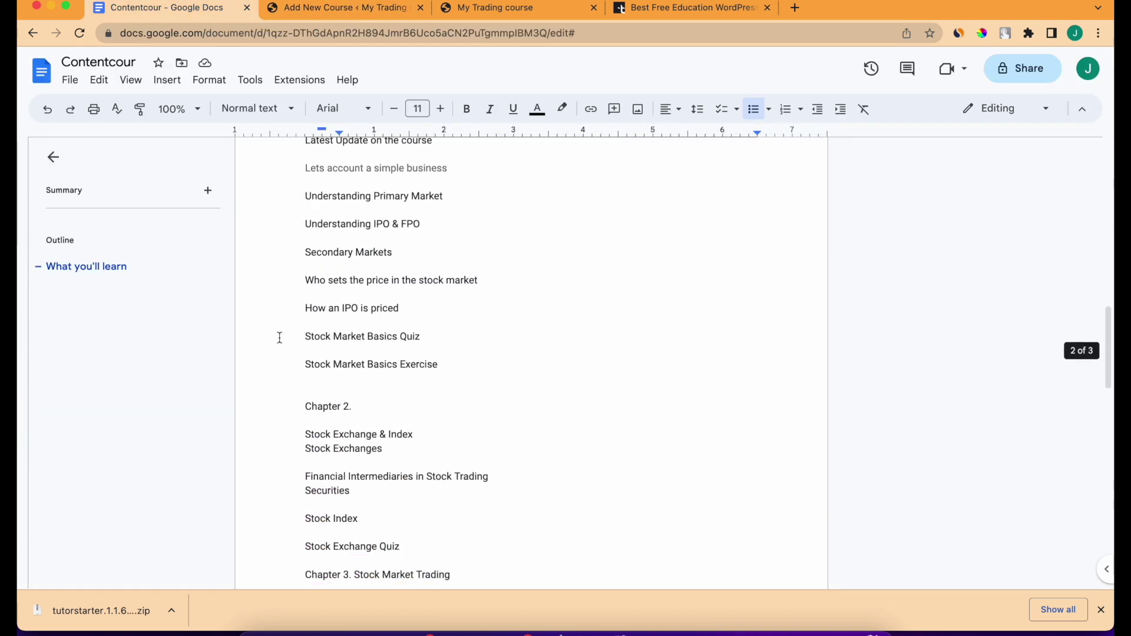
{"action": "left_click", "coordinate": [302, 406]}
{"action": "left_click_drag", "start_coordinate": [302, 405], "coordinate": [394, 424]}
{"action": "key", "text": "ctrl+c"}
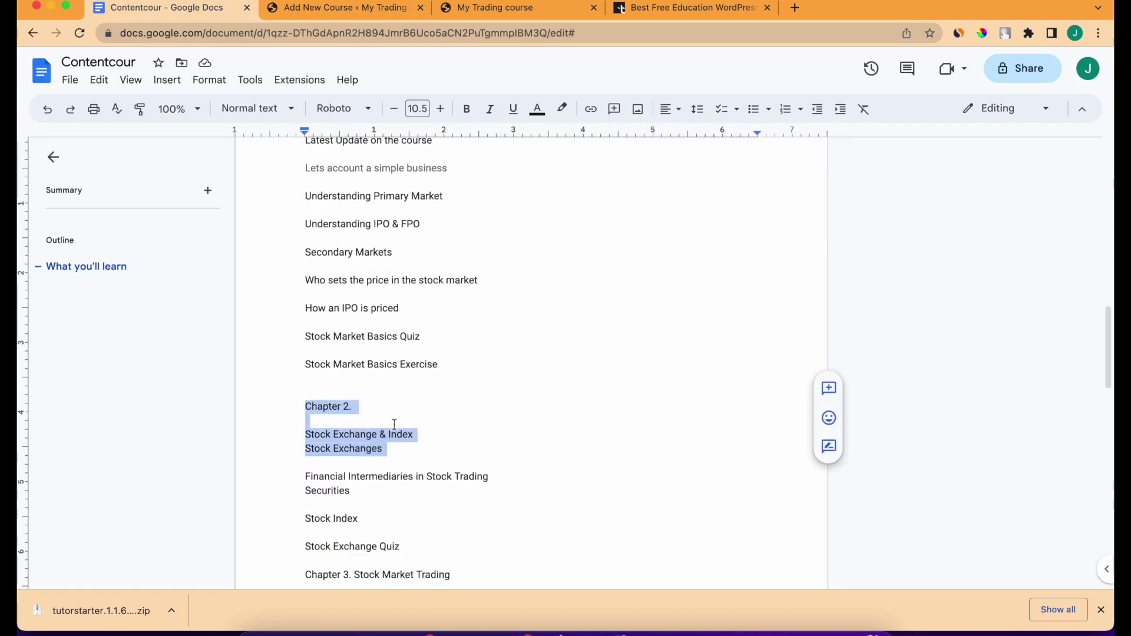
{"action": "left_click", "coordinate": [354, 9]}
{"action": "key", "text": "ctrl+v"}
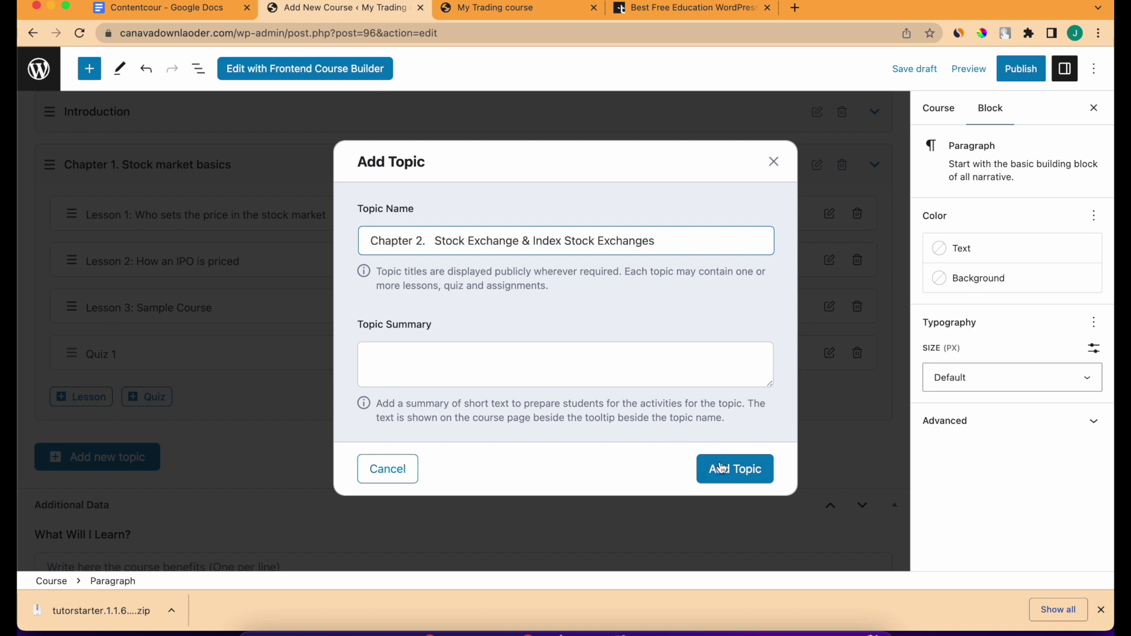
Create the Chapter 2 topic and add a lesson named 'Chapter 2. Sample 1'.
{"action": "left_click", "coordinate": [722, 469]}
{"action": "left_click", "coordinate": [94, 291]}
{"action": "scroll", "coordinate": [482, 253], "scroll_direction": "up", "scroll_amount": 4}
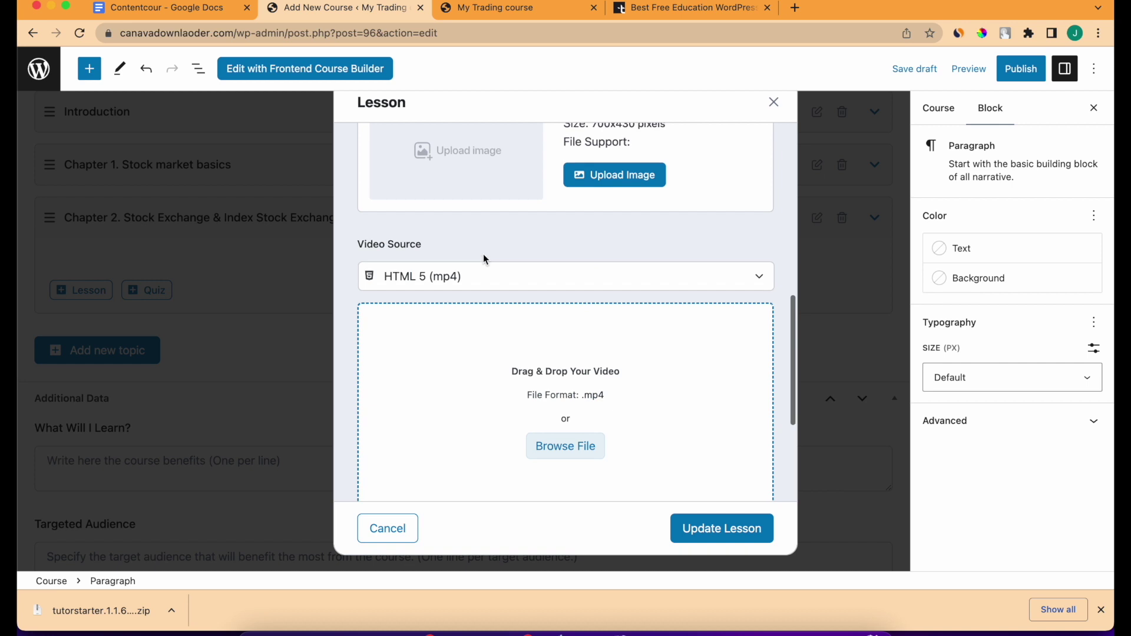
{"action": "scroll", "coordinate": [478, 241], "scroll_direction": "up", "scroll_amount": 5}
{"action": "key", "text": "super+a"}
{"action": "type", "text": "Chapter 2. Stock Exchange & Index Stock Exchange"}
{"action": "left_click_drag", "start_coordinate": [434, 181], "coordinate": [717, 180]}
{"action": "type", "text": "Samole"}
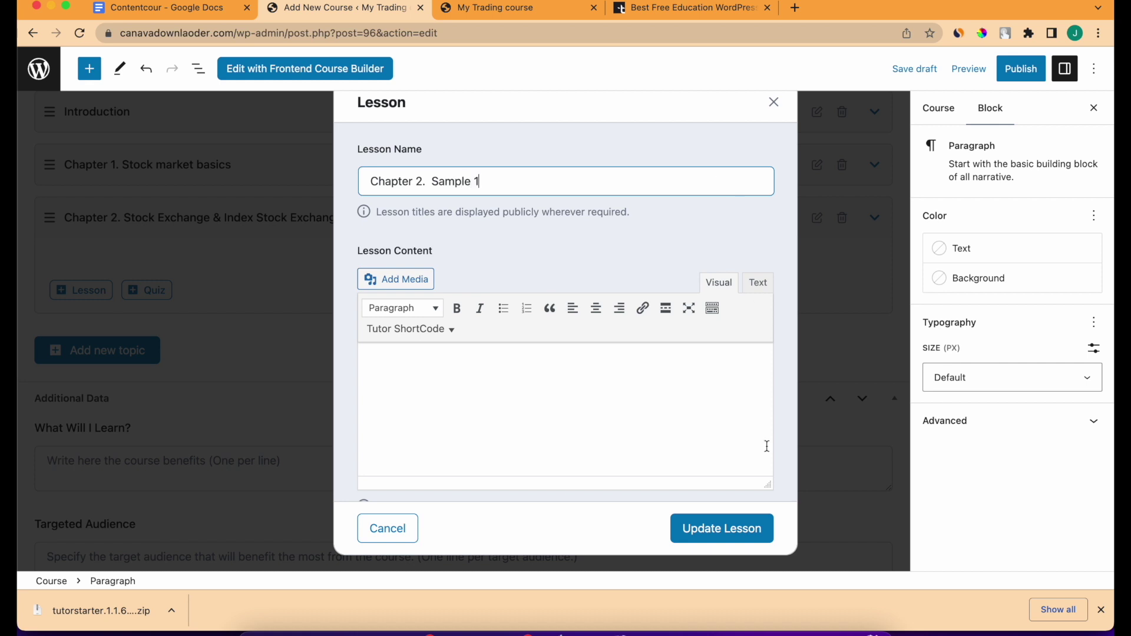
Paste the chapter description as lesson content and set the stock trading course image as feature image.
{"action": "left_click", "coordinate": [653, 404]}
{"action": "key", "text": "super+v"}
{"action": "scroll", "coordinate": [618, 395], "scroll_direction": "down", "scroll_amount": 5}
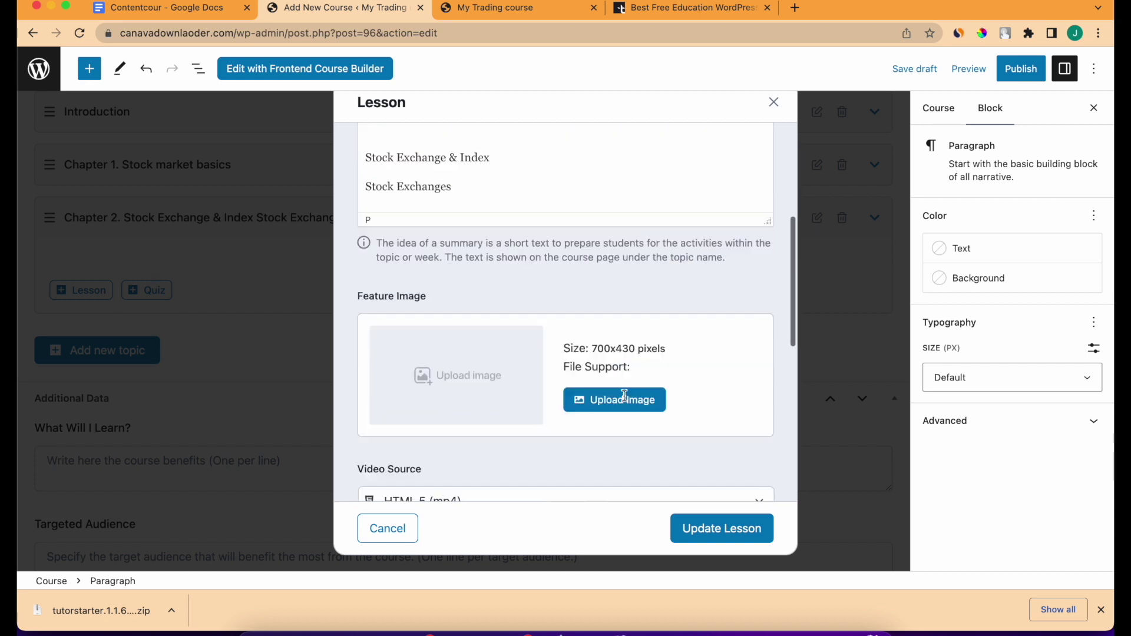
{"action": "left_click", "coordinate": [613, 379]}
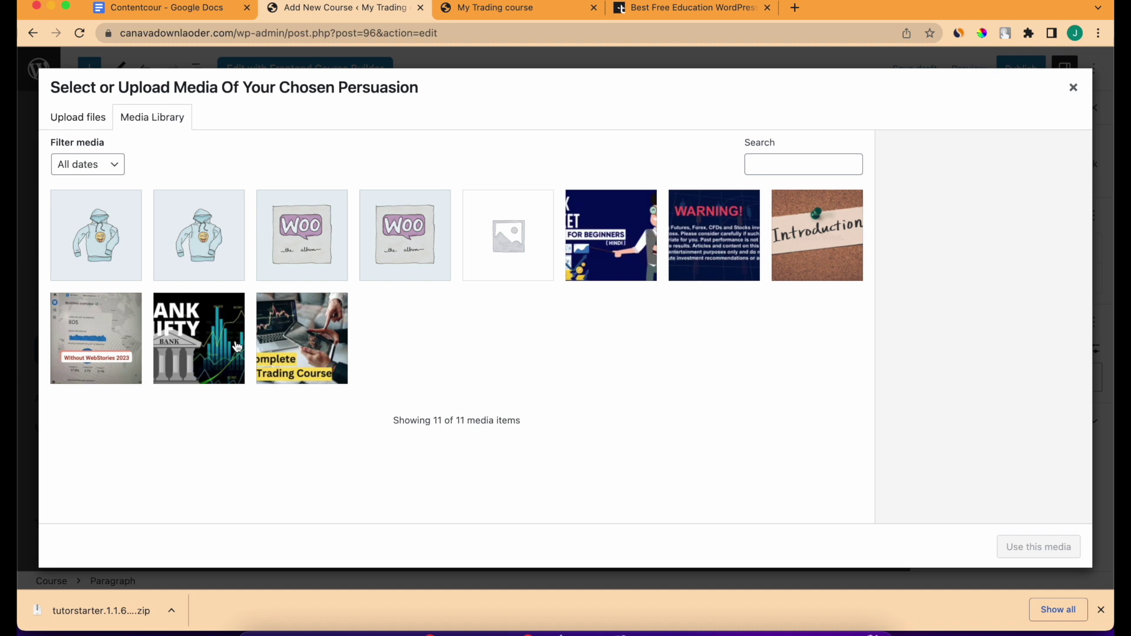
{"action": "left_click", "coordinate": [295, 341]}
{"action": "left_click", "coordinate": [1054, 545]}
Set the lesson video to the saved YouTube URL, adjust playback minutes, and save the lesson.
{"action": "scroll", "coordinate": [516, 366], "scroll_direction": "down", "scroll_amount": 5}
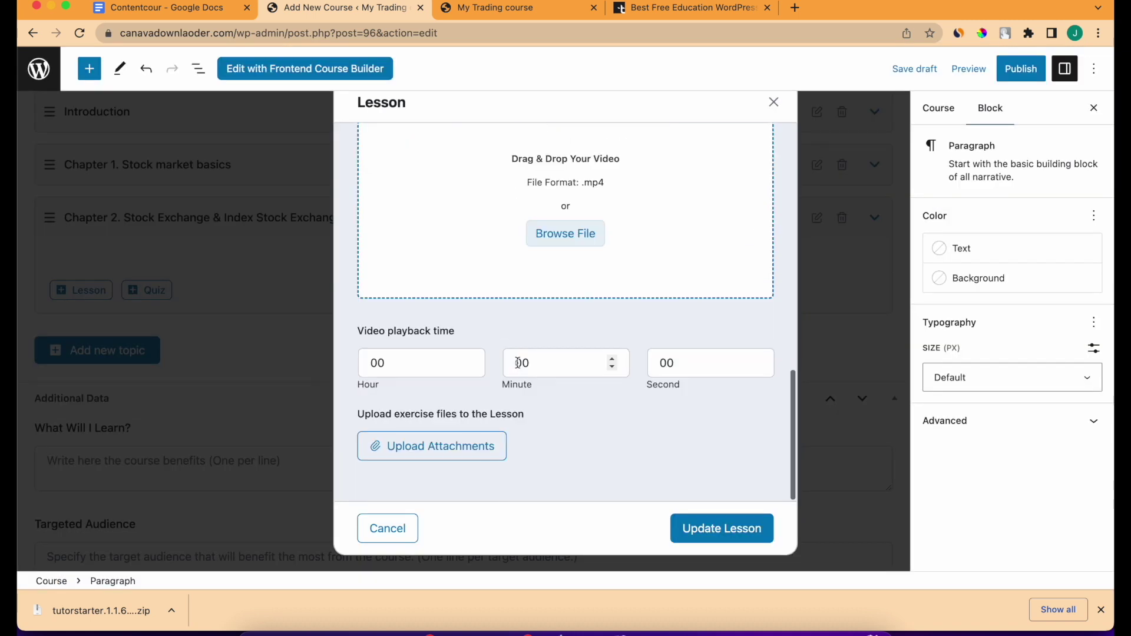
{"action": "scroll", "coordinate": [516, 366], "scroll_direction": "up", "scroll_amount": 4}
{"action": "left_click", "coordinate": [497, 323]}
{"action": "left_click", "coordinate": [479, 371]}
{"action": "scroll", "coordinate": [487, 379], "scroll_direction": "down", "scroll_amount": 3}
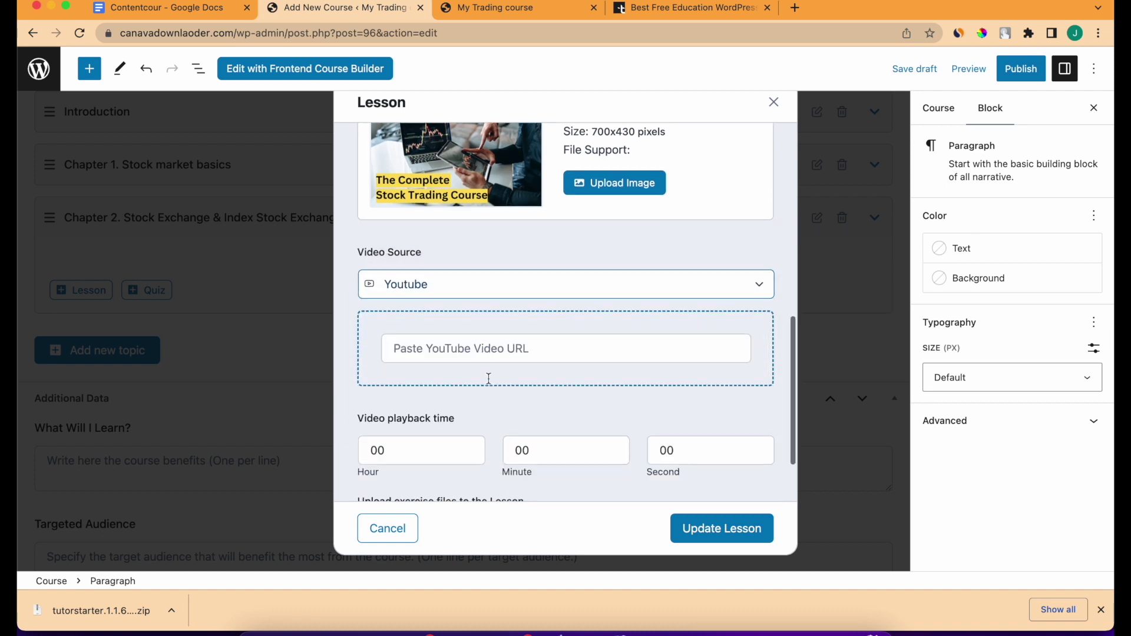
{"action": "left_click", "coordinate": [471, 275]}
{"action": "left_click", "coordinate": [429, 324]}
{"action": "left_click", "coordinate": [548, 353]}
{"action": "key", "text": "BackSpace"}
{"action": "left_click", "coordinate": [743, 536]}
Add a second lesson 'Chapter 2. Sample 2' with the pasted chapter description.
{"action": "left_click", "coordinate": [84, 320]}
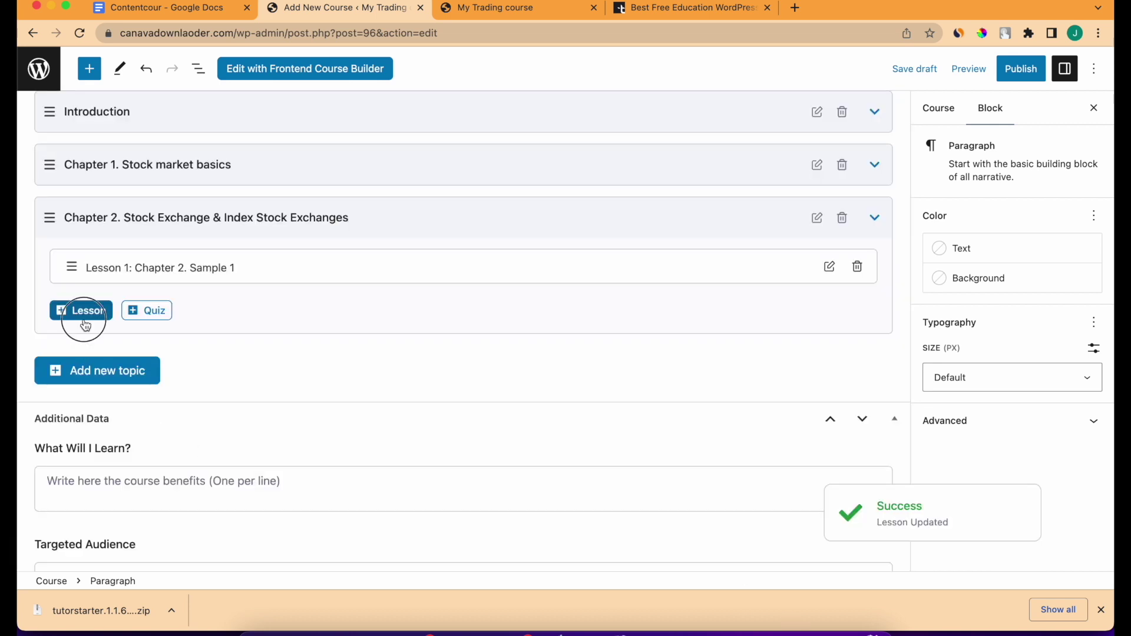
{"action": "scroll", "coordinate": [450, 219], "scroll_direction": "up", "scroll_amount": 10}
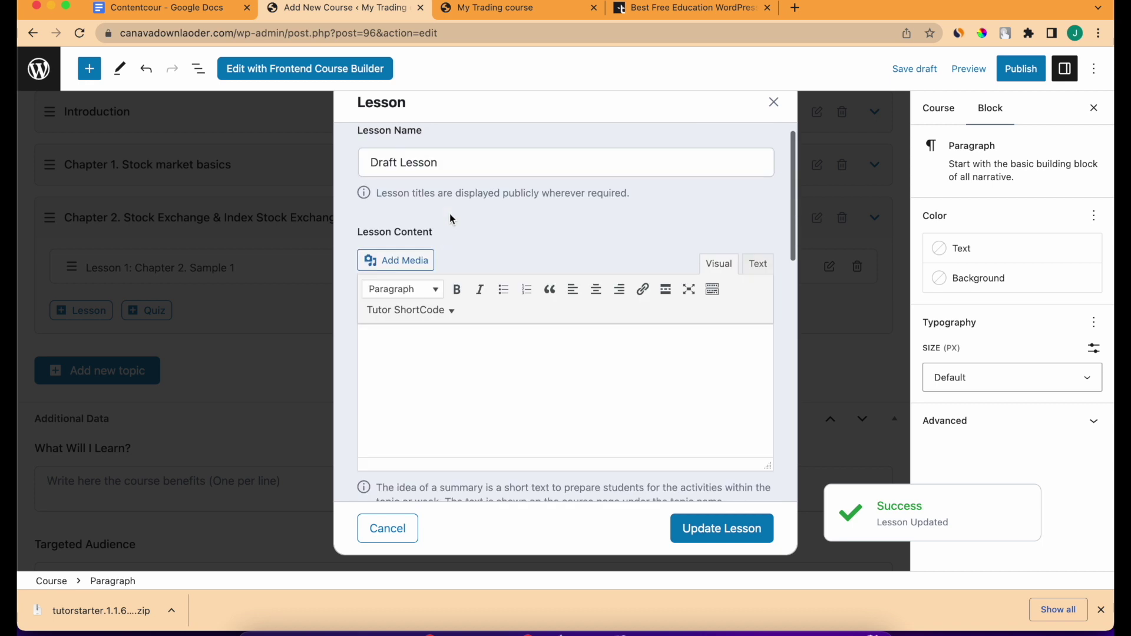
{"action": "triple_click", "coordinate": [450, 160]}
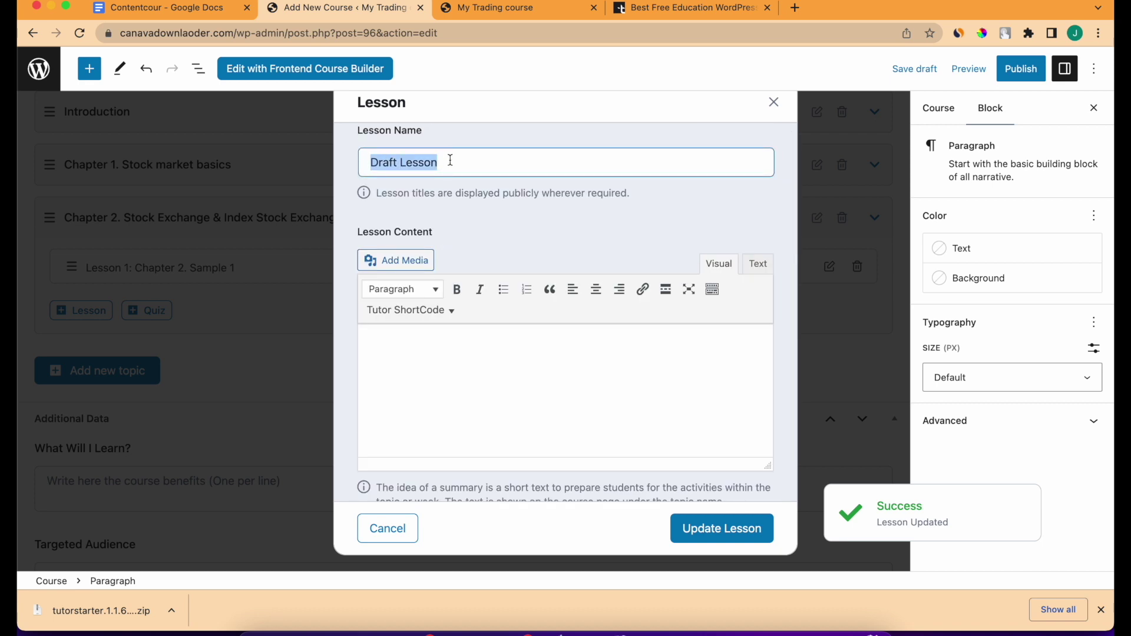
{"action": "type", "text": "Chapter 2. Sample 1"}
{"action": "left_click", "coordinate": [528, 211]}
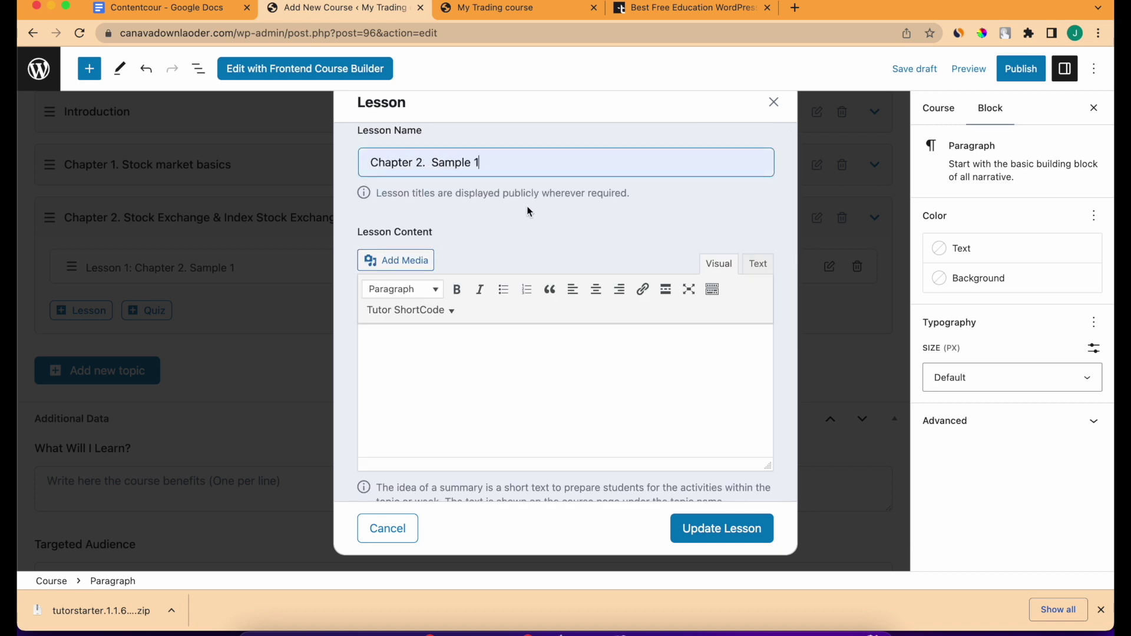
{"action": "key", "text": "BackSpace"}
{"action": "type", "text": "2"}
{"action": "left_click", "coordinate": [522, 374]}
{"action": "key", "text": "super+v"}
Set the stock trading course image as the Sample 2 feature image.
{"action": "scroll", "coordinate": [525, 375], "scroll_direction": "down", "scroll_amount": 10}
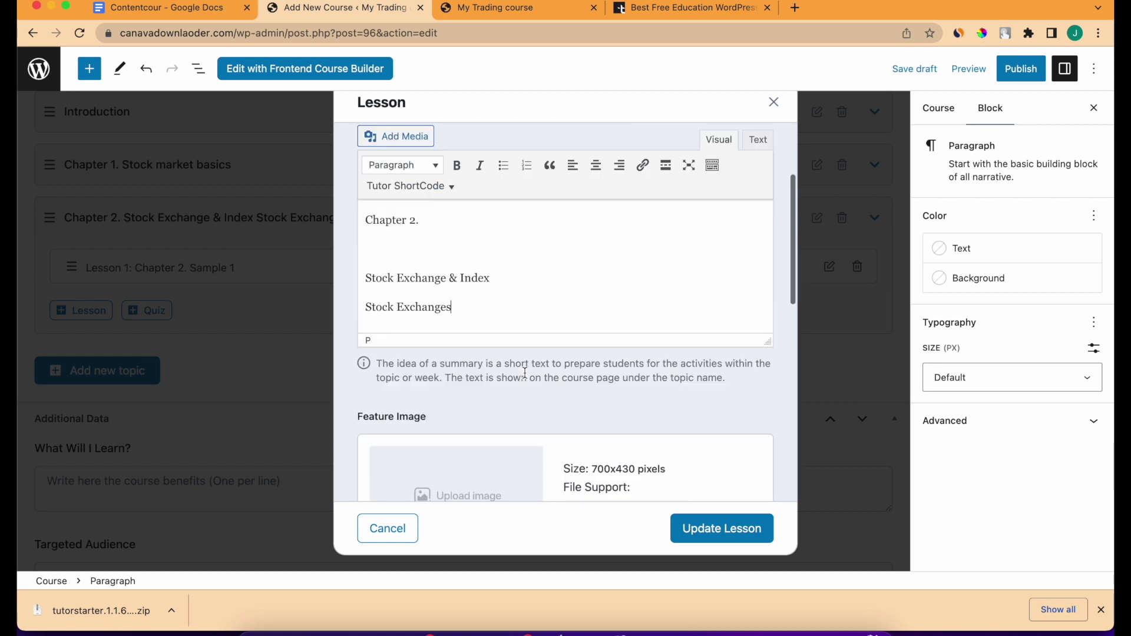
{"action": "scroll", "coordinate": [525, 377], "scroll_direction": "up", "scroll_amount": 2}
{"action": "left_click", "coordinate": [606, 214]}
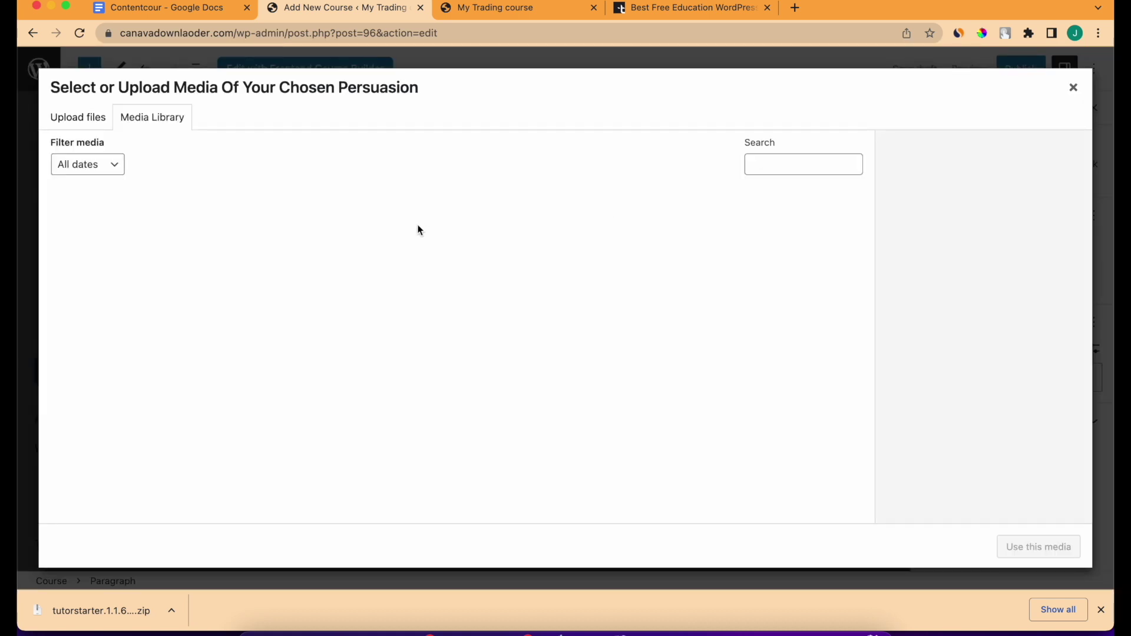
{"action": "left_click", "coordinate": [330, 357]}
{"action": "left_click", "coordinate": [1012, 545]}
{"action": "scroll", "coordinate": [648, 418], "scroll_direction": "down", "scroll_amount": 3}
{"action": "scroll", "coordinate": [648, 416], "scroll_direction": "up", "scroll_amount": 2}
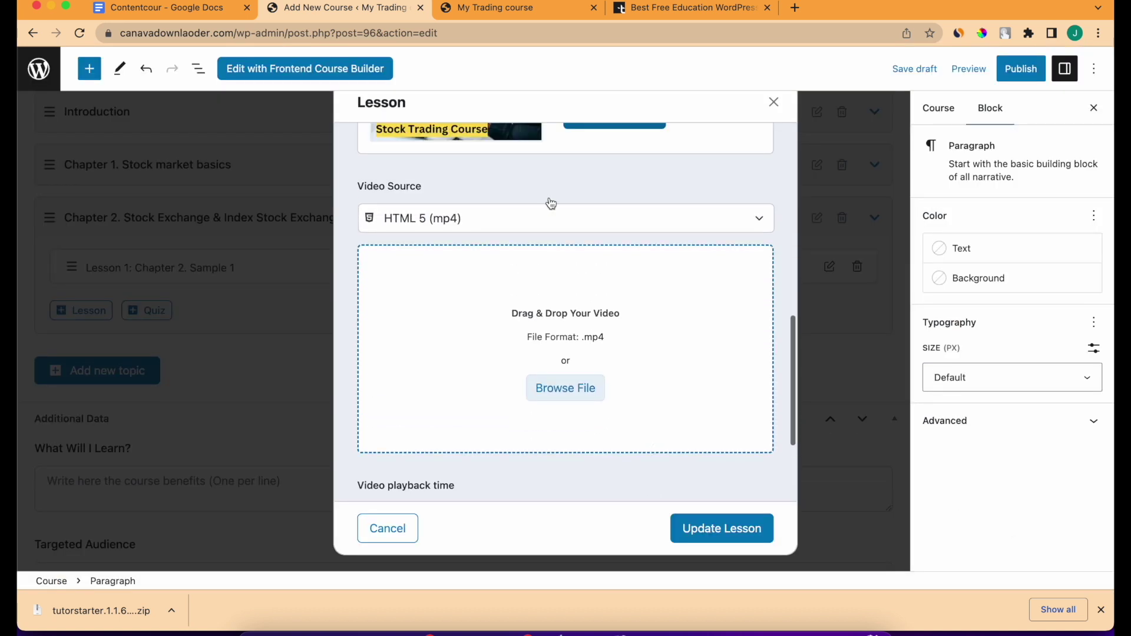
Give Sample 2 the saved YouTube video URL and playback time, then save it.
{"action": "left_click", "coordinate": [531, 212]}
{"action": "left_click", "coordinate": [509, 260]}
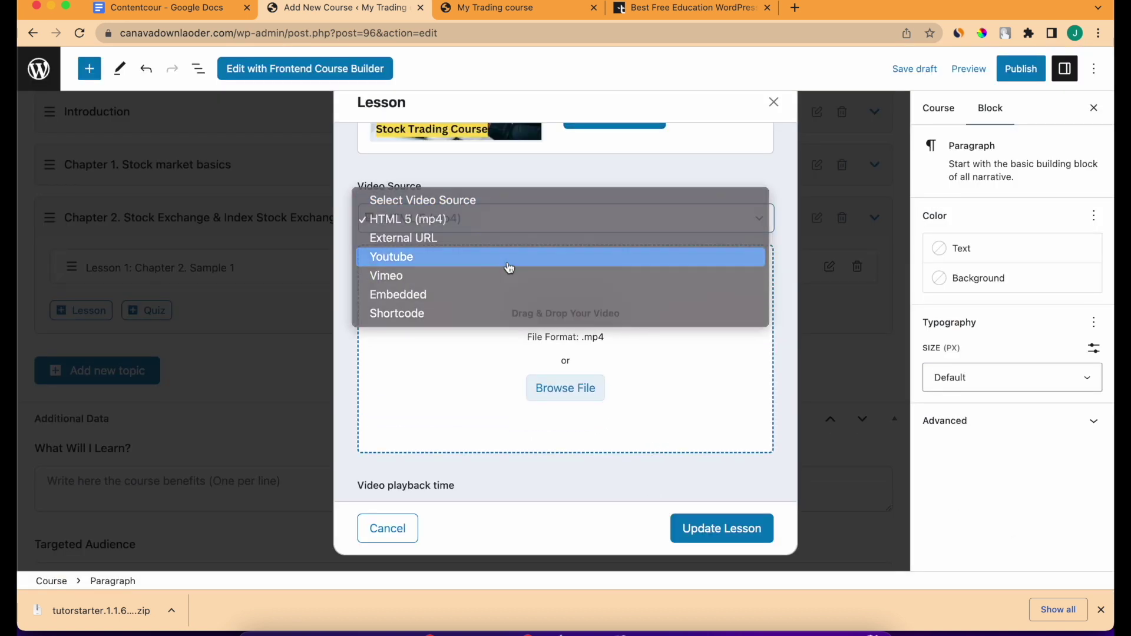
{"action": "scroll", "coordinate": [506, 346], "scroll_direction": "up", "scroll_amount": 1}
{"action": "left_click", "coordinate": [542, 313]}
{"action": "left_click", "coordinate": [542, 372]}
{"action": "left_click", "coordinate": [555, 425]}
{"action": "key", "text": "BackSpace"}
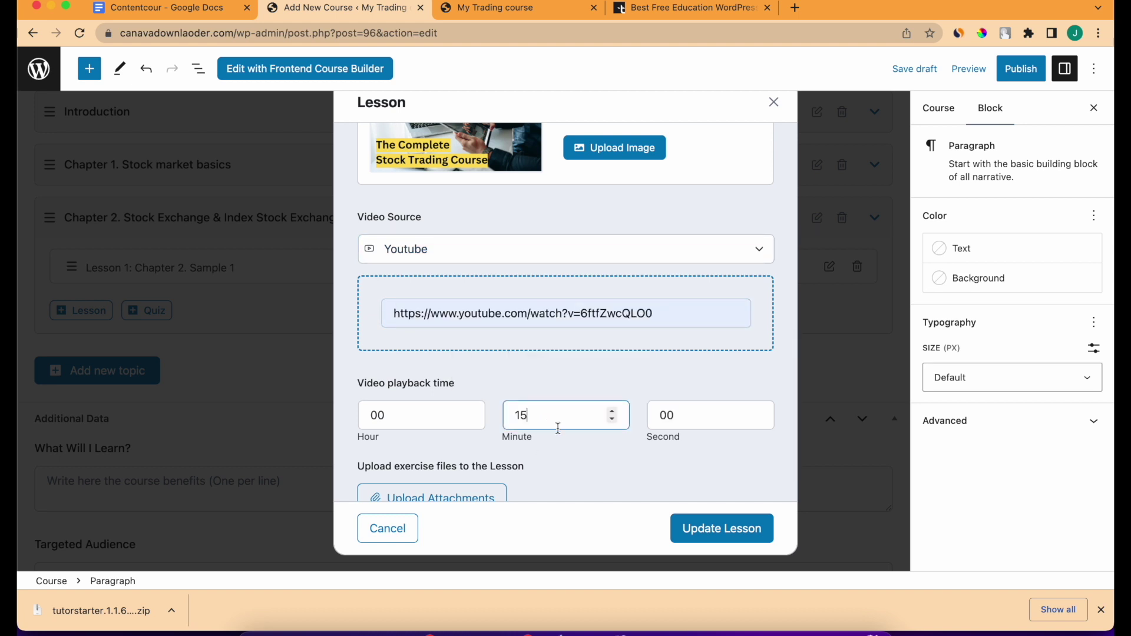
{"action": "scroll", "coordinate": [558, 428], "scroll_direction": "down", "scroll_amount": 1}
{"action": "left_click", "coordinate": [709, 356]}
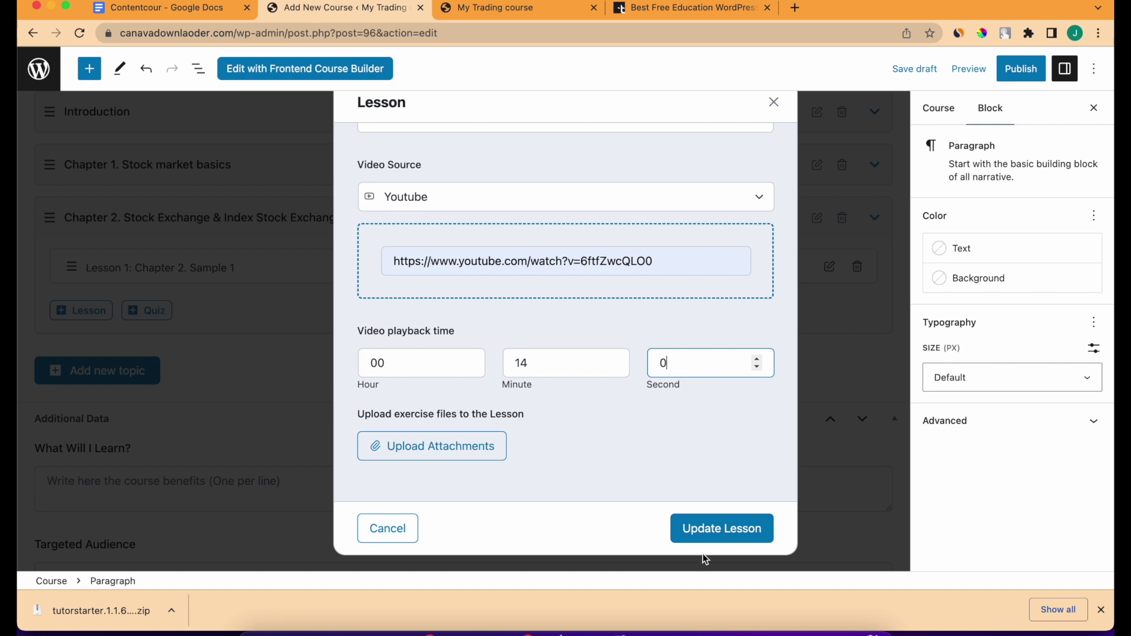
{"action": "left_click", "coordinate": [702, 532]}
Add a third lesson 'Chapter 2. Sample 3' with the pasted chapter description.
{"action": "left_click", "coordinate": [104, 362]}
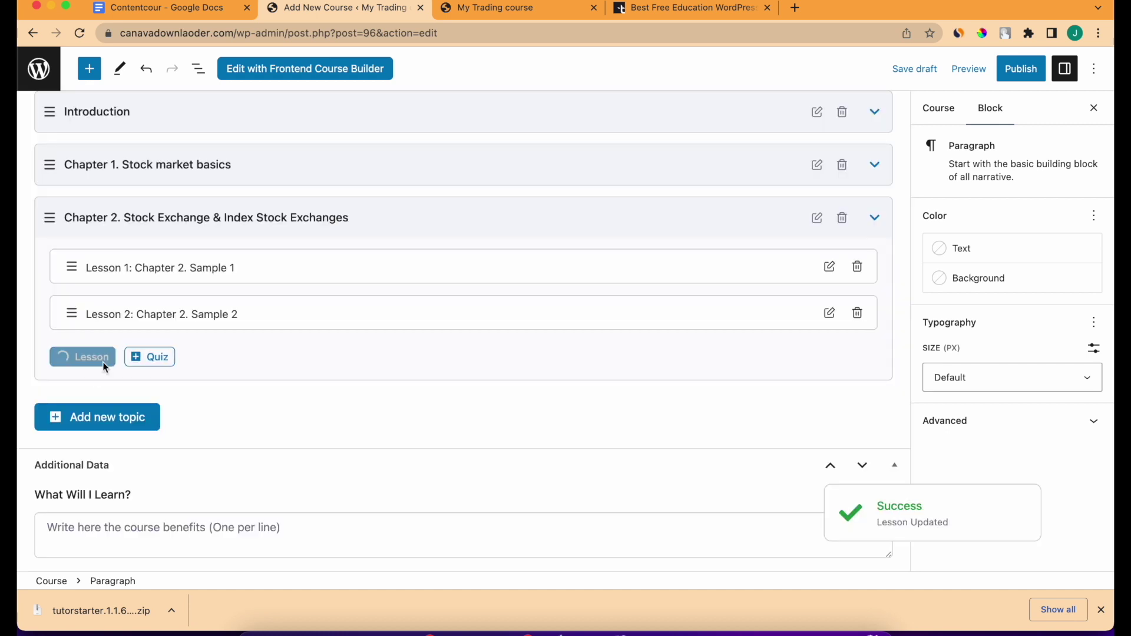
{"action": "triple_click", "coordinate": [459, 171]}
{"action": "type", "text": "ch"}
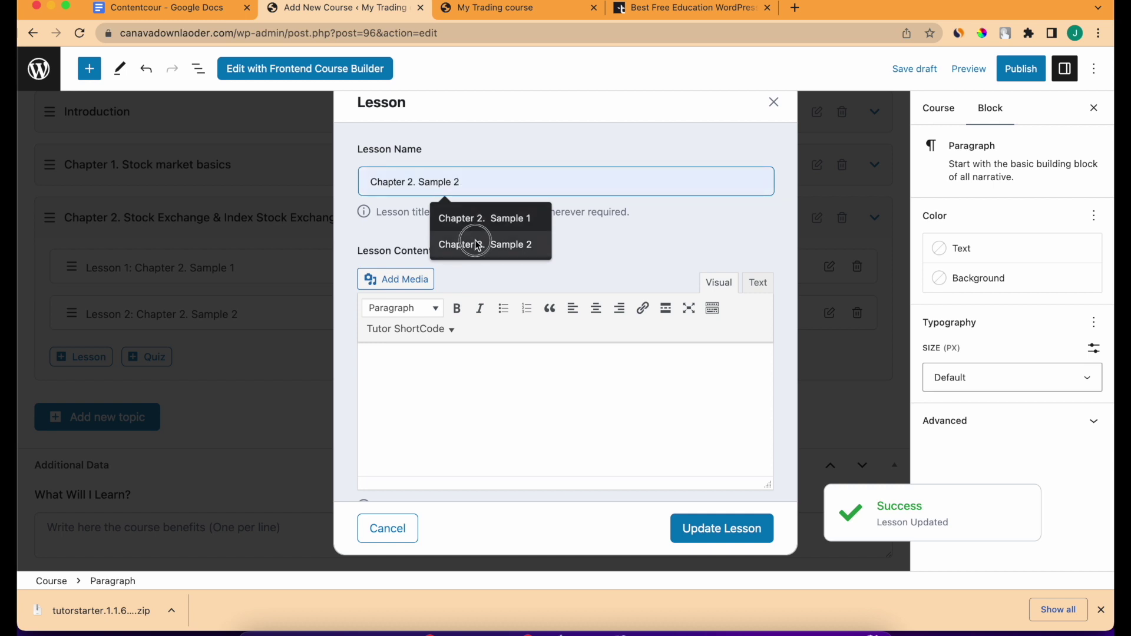
{"action": "left_click", "coordinate": [477, 246]}
{"action": "key", "text": "BackSpace"}
{"action": "type", "text": "3"}
{"action": "scroll", "coordinate": [527, 295], "scroll_direction": "down", "scroll_amount": 5}
{"action": "left_click", "coordinate": [504, 207]}
{"action": "key", "text": "super+v"}
Set the Bank Nifty image as the Sample 3 feature image.
{"action": "left_click", "coordinate": [589, 441]}
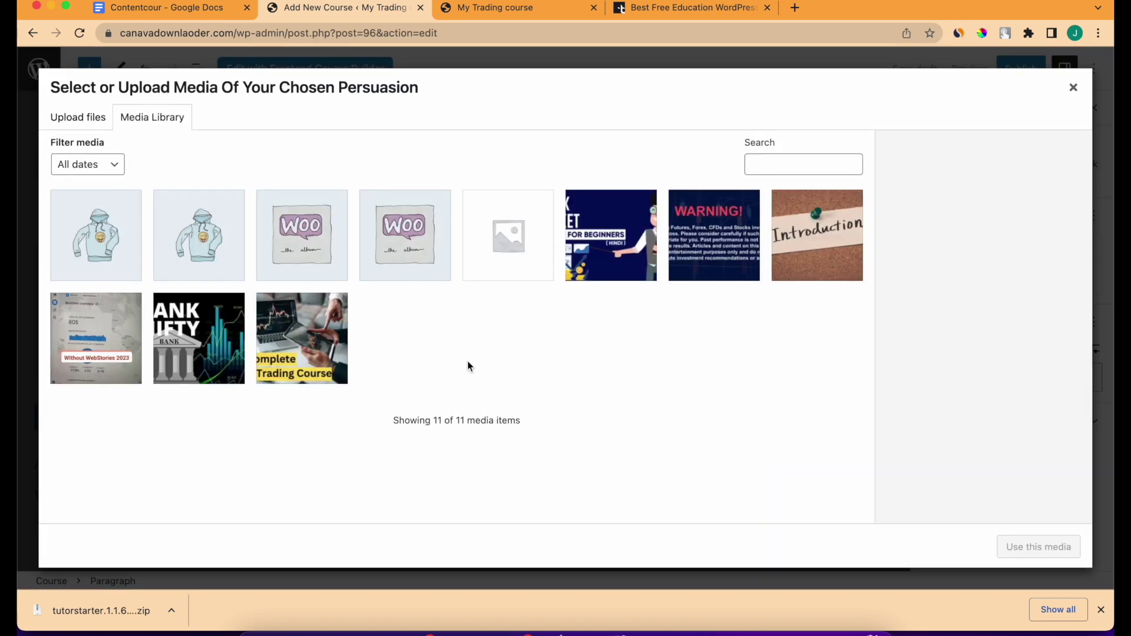
{"action": "left_click", "coordinate": [205, 345]}
{"action": "left_click", "coordinate": [1007, 547]}
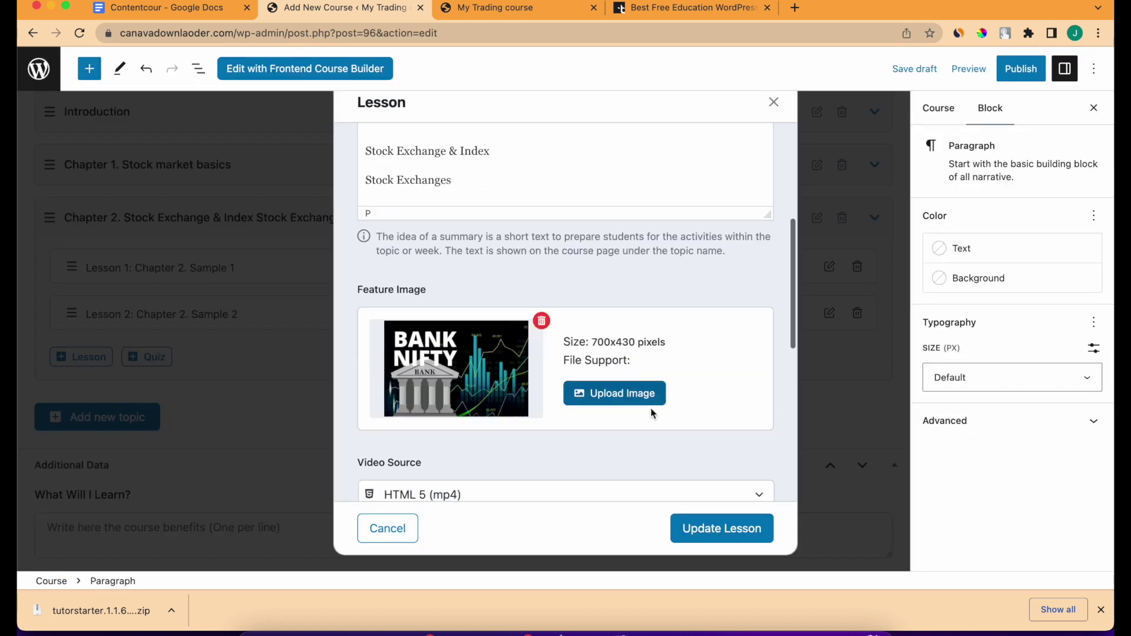
{"action": "scroll", "coordinate": [652, 414], "scroll_direction": "down", "scroll_amount": 5}
{"action": "scroll", "coordinate": [525, 206], "scroll_direction": "up", "scroll_amount": 5}
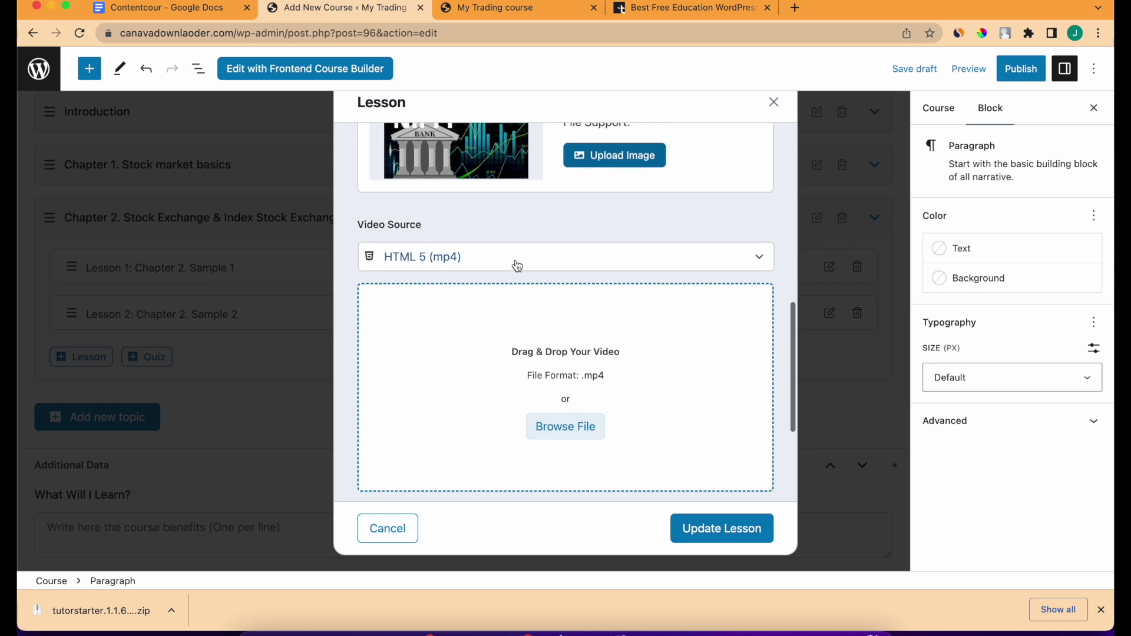
Give Sample 3 the saved YouTube video with 10 minutes playback and save it.
{"action": "left_click", "coordinate": [515, 257]}
{"action": "left_click", "coordinate": [514, 298]}
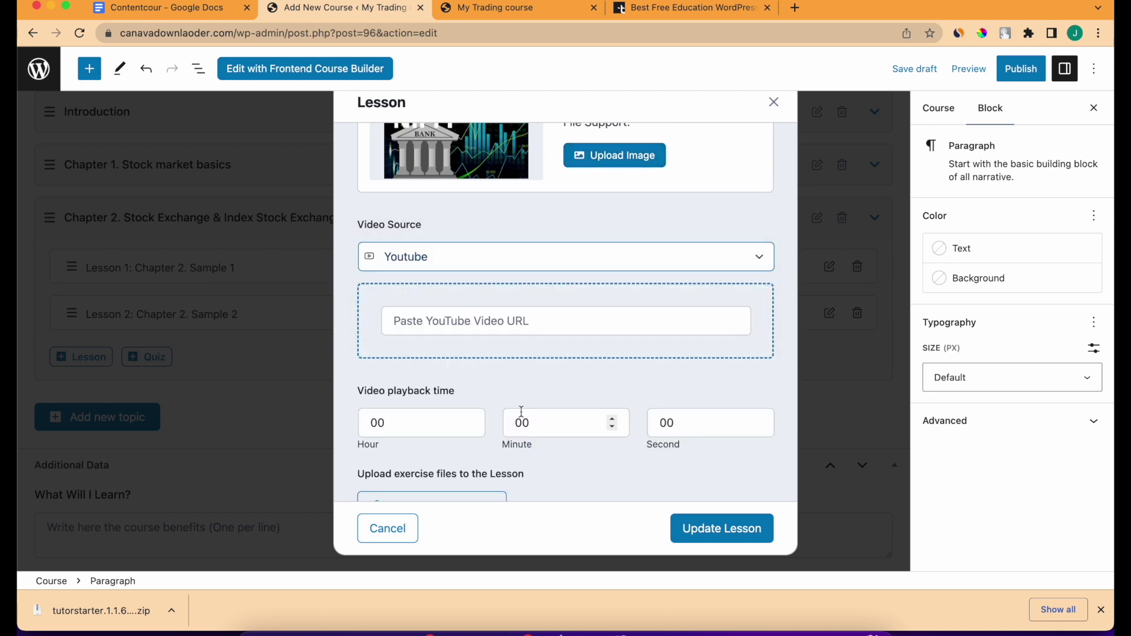
{"action": "left_click", "coordinate": [502, 328]}
{"action": "left_click", "coordinate": [532, 377]}
{"action": "left_click", "coordinate": [535, 430]}
{"action": "double_click", "coordinate": [537, 428]}
{"action": "type", "text": "10"}
{"action": "left_click", "coordinate": [728, 537]}
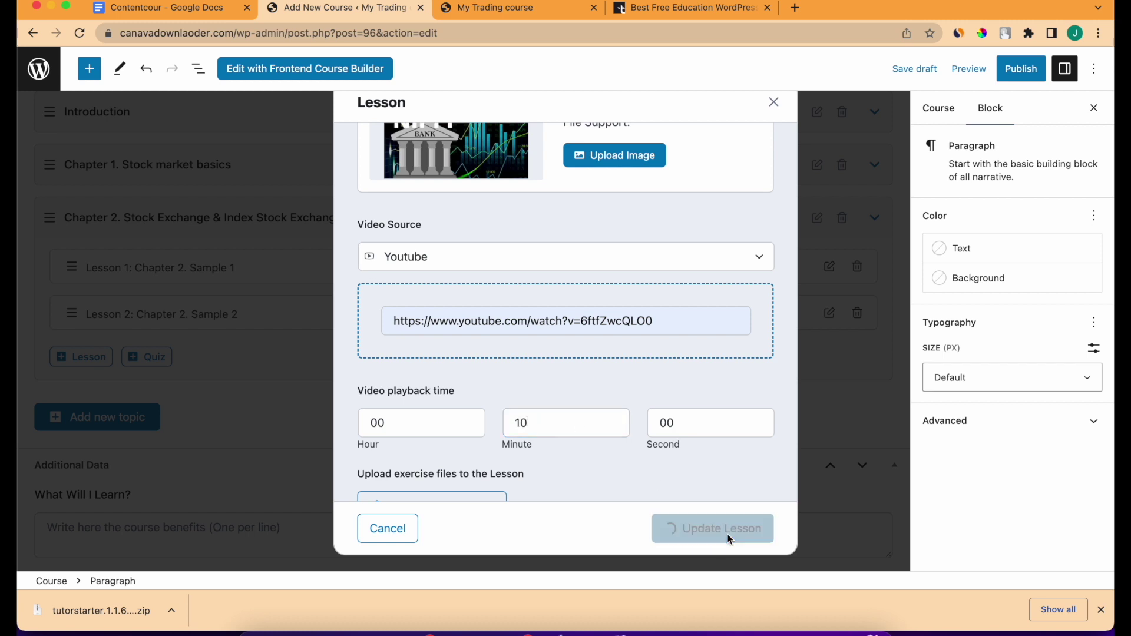
{"action": "scroll", "coordinate": [236, 372], "scroll_direction": "up", "scroll_amount": 3}
Collapse the Chapter 2 topic in the course builder.
{"action": "scroll", "coordinate": [236, 373], "scroll_direction": "down", "scroll_amount": 2}
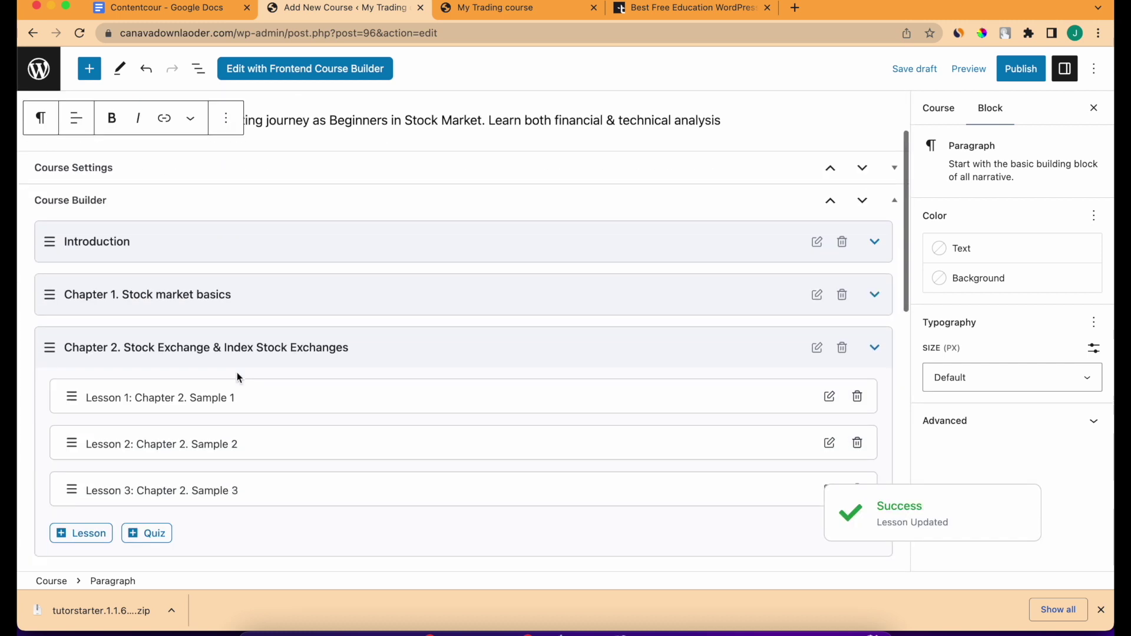
{"action": "scroll", "coordinate": [411, 409], "scroll_direction": "up", "scroll_amount": 2}
{"action": "scroll", "coordinate": [412, 409], "scroll_direction": "down", "scroll_amount": 1}
{"action": "scroll", "coordinate": [410, 406], "scroll_direction": "down", "scroll_amount": 3}
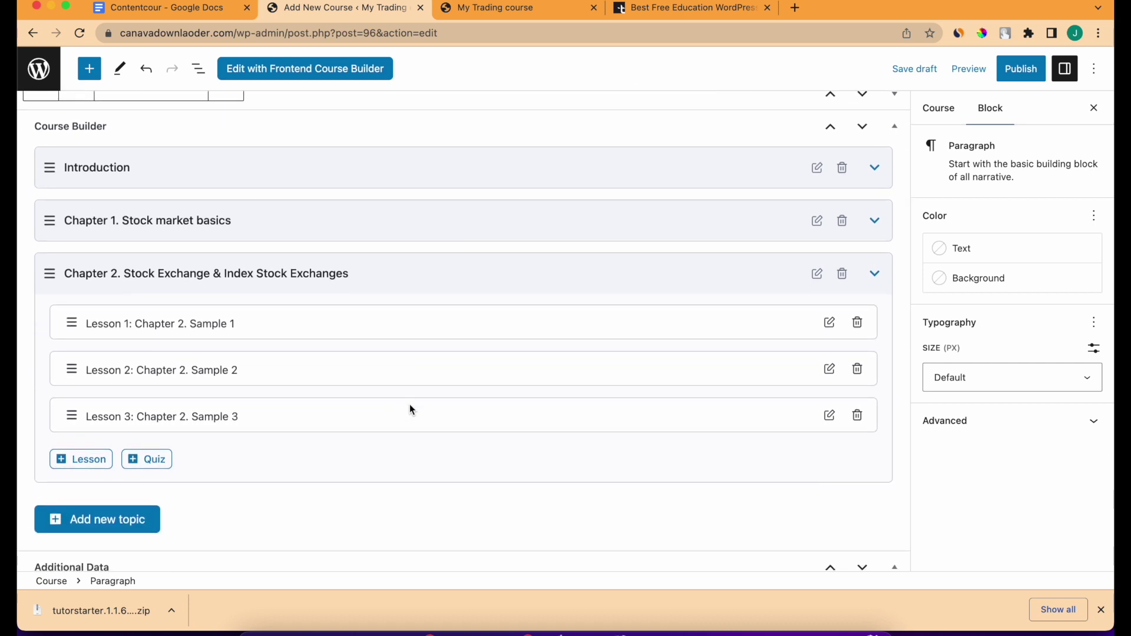
{"action": "left_click", "coordinate": [874, 274]}
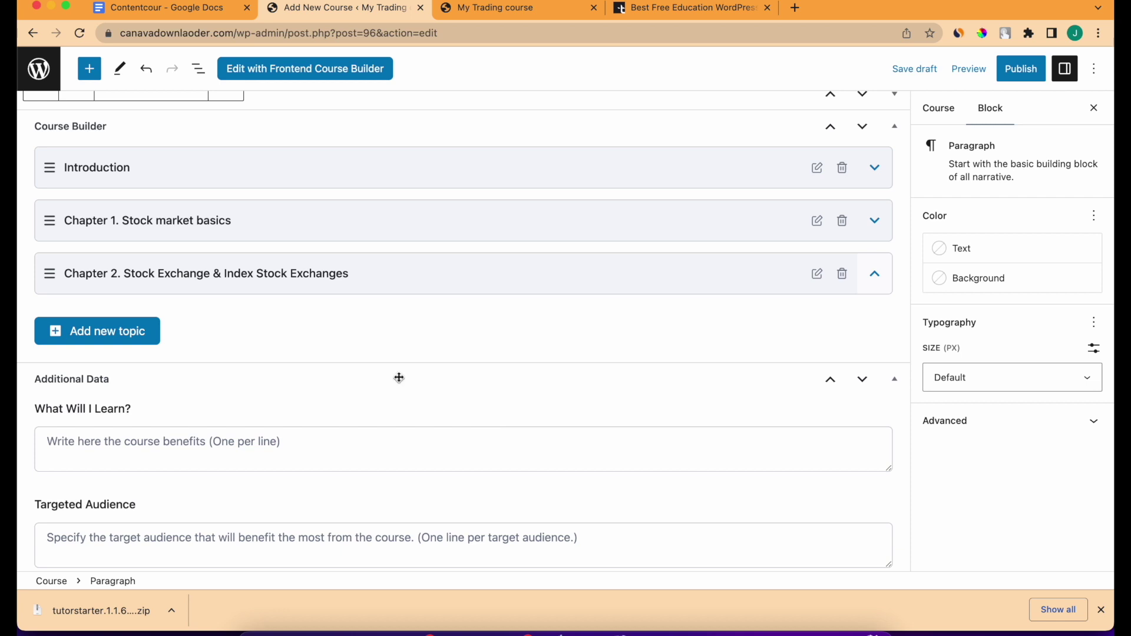
{"action": "scroll", "coordinate": [398, 378], "scroll_direction": "down", "scroll_amount": 2}
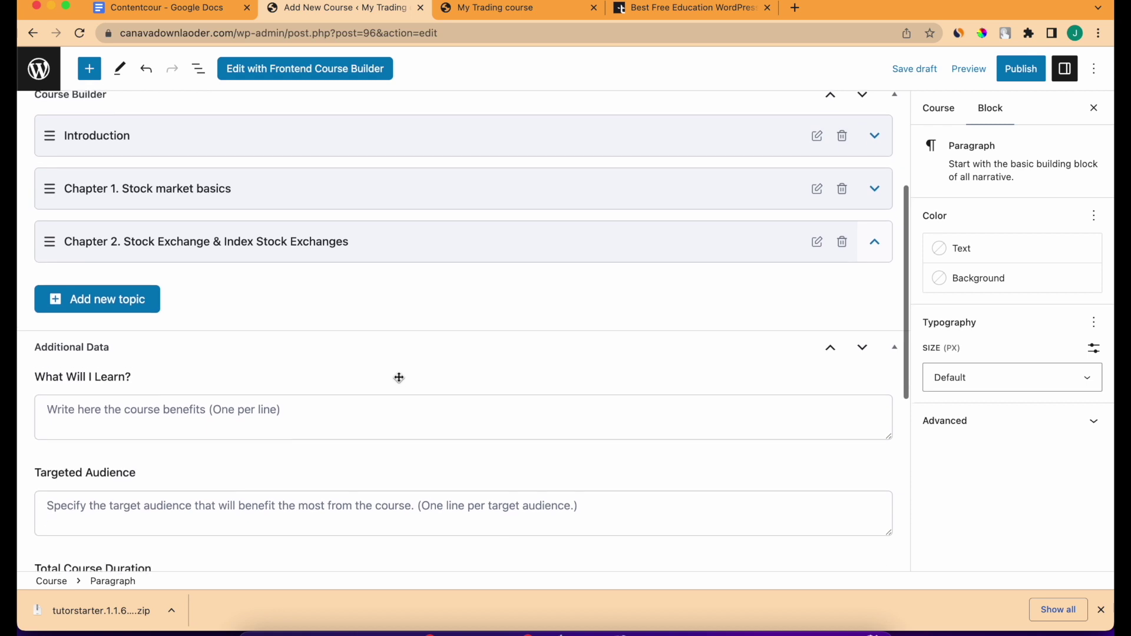
{"action": "scroll", "coordinate": [399, 382], "scroll_direction": "down", "scroll_amount": 2}
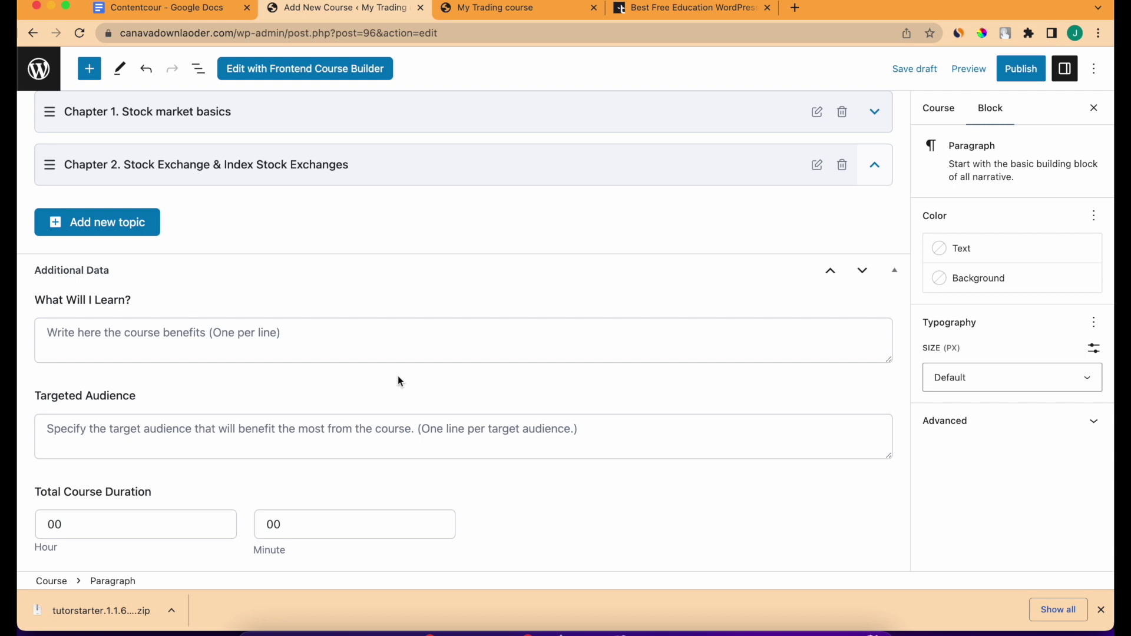
Copy the What you'll learn list from the notes into What Will I Learn?
{"action": "left_click", "coordinate": [396, 357]}
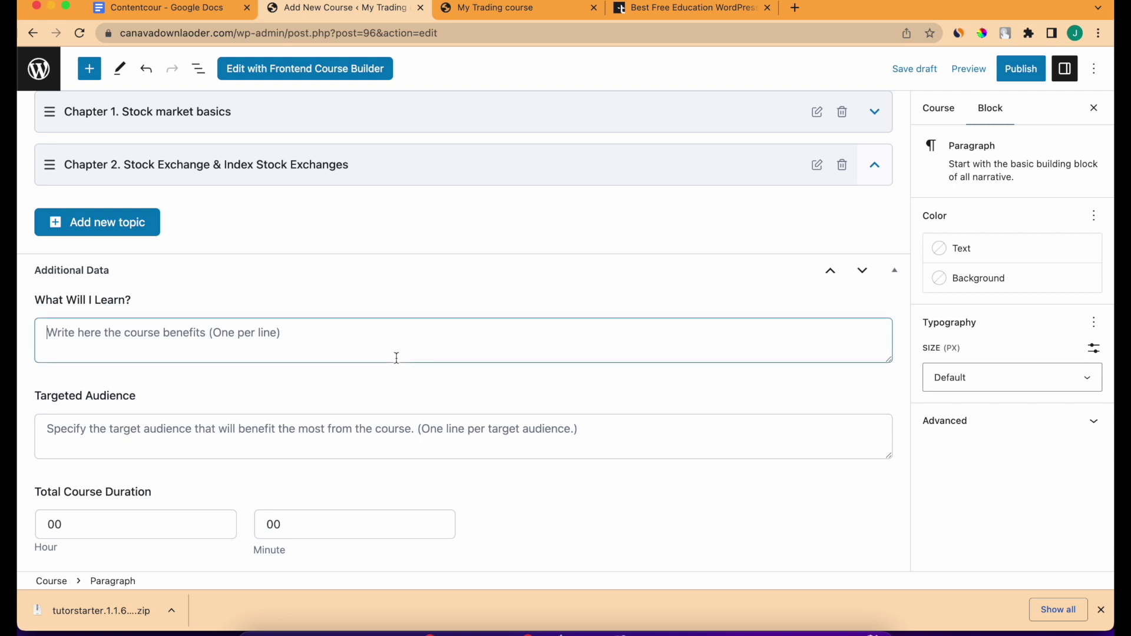
{"action": "scroll", "coordinate": [396, 357], "scroll_direction": "down", "scroll_amount": 1}
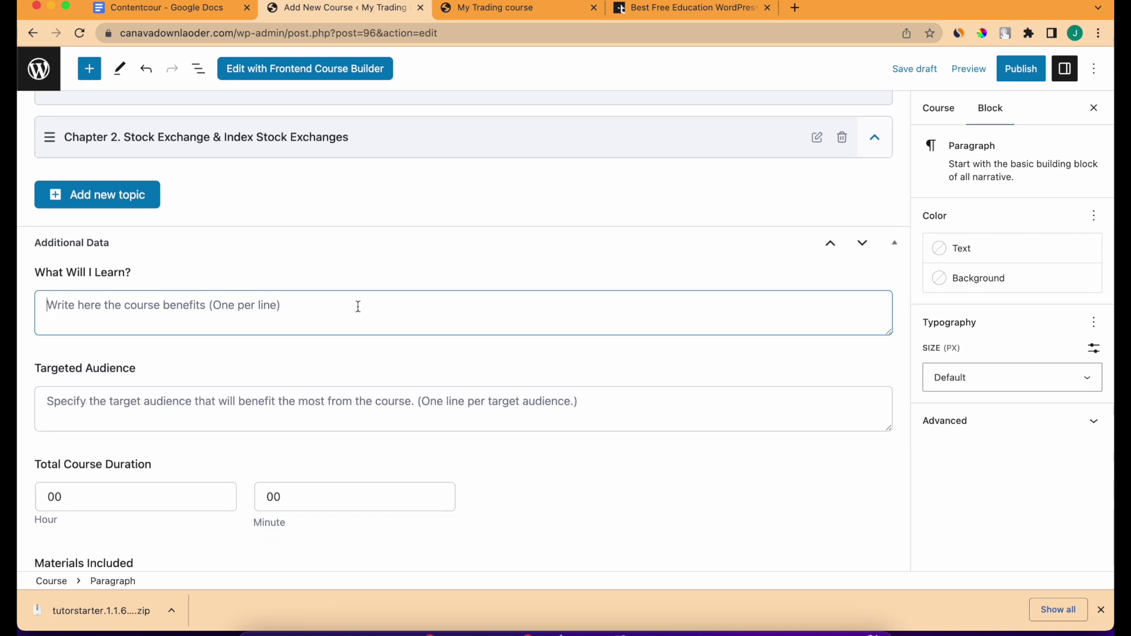
{"action": "left_click", "coordinate": [189, 7]}
{"action": "scroll", "coordinate": [443, 316], "scroll_direction": "up", "scroll_amount": 5}
{"action": "scroll", "coordinate": [442, 316], "scroll_direction": "up", "scroll_amount": 10}
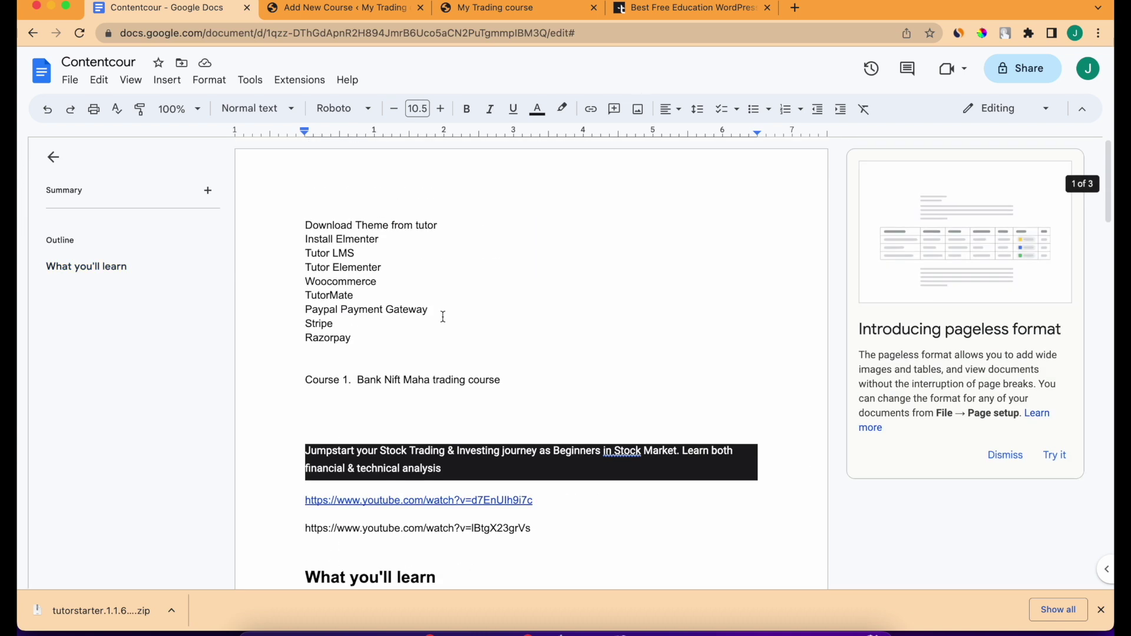
{"action": "scroll", "coordinate": [442, 316], "scroll_direction": "down", "scroll_amount": 3}
{"action": "left_click", "coordinate": [499, 546]}
{"action": "left_click_drag", "start_coordinate": [499, 546], "coordinate": [336, 408]}
{"action": "left_click", "coordinate": [347, 8]}
{"action": "type", "text": "Learn from real live trading demonstrations where the instructor shares the though process in each trade and reinforces what you have learned Build confidence so the learner can apply immediately what has been learned into their own investing and stock trading"}
Set Targeted Audience to 'Beginners and intermediate'.
{"action": "scroll", "coordinate": [361, 391], "scroll_direction": "up", "scroll_amount": 2}
{"action": "scroll", "coordinate": [362, 390], "scroll_direction": "down", "scroll_amount": 4}
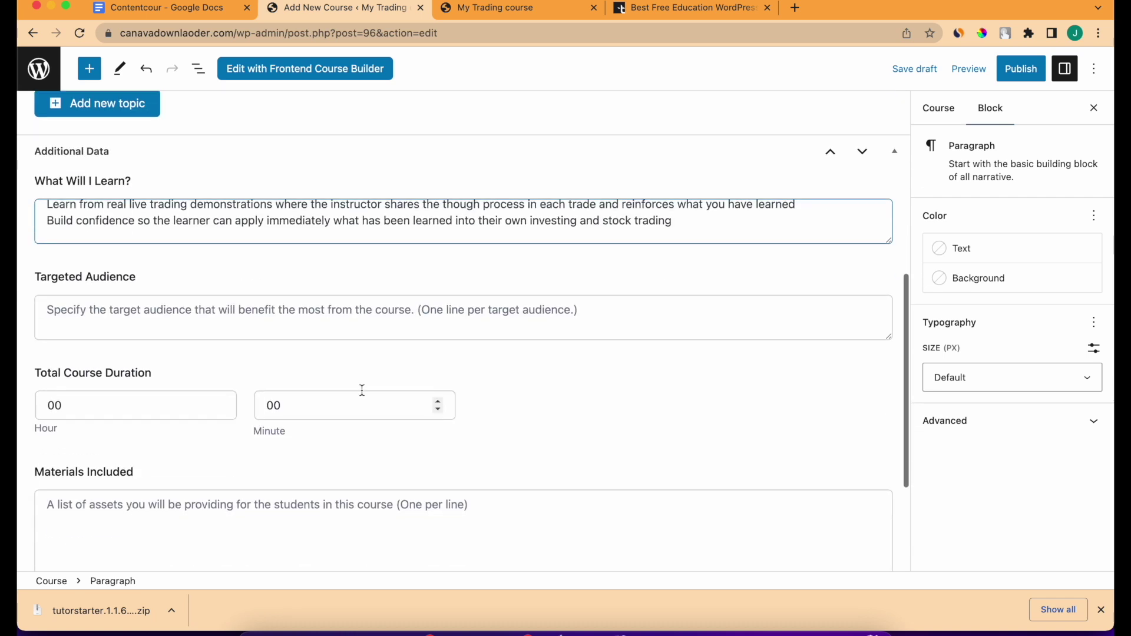
{"action": "left_click", "coordinate": [320, 327]}
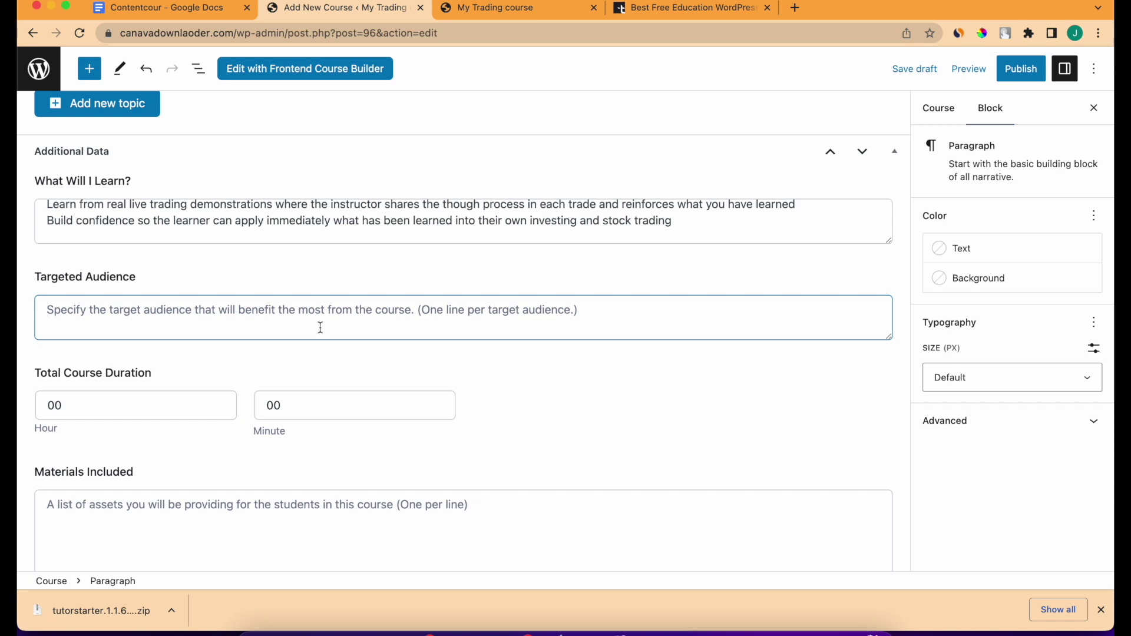
{"action": "type", "text": "Beginners"}
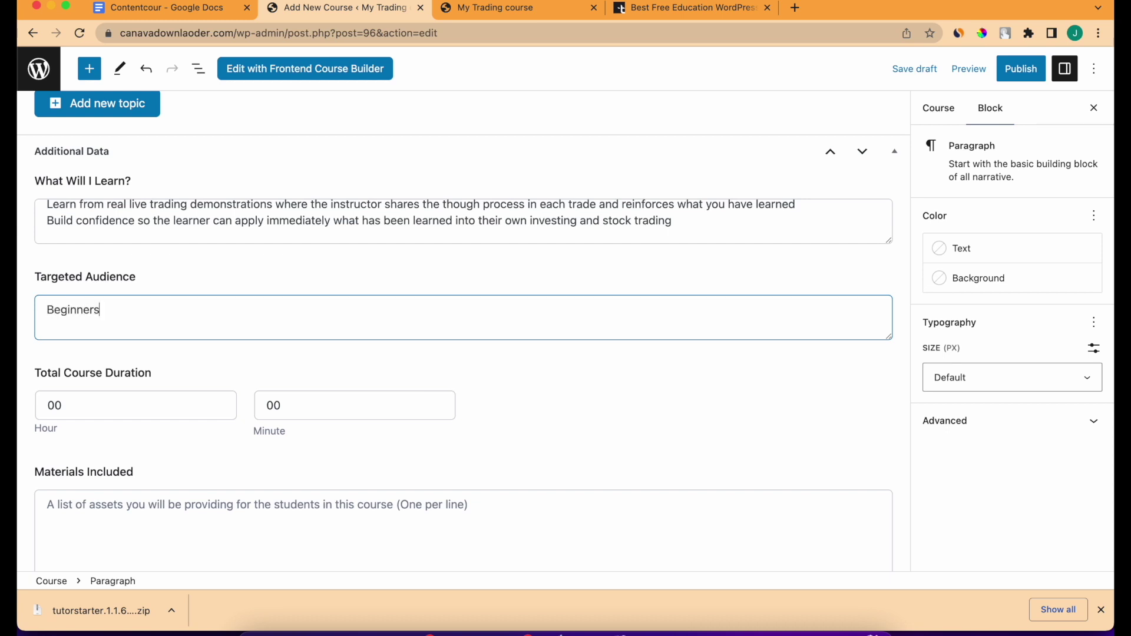
{"action": "type", "text": " and interme"}
Set Total Course Duration to 23 hours 09 minutes.
{"action": "scroll", "coordinate": [328, 354], "scroll_direction": "down", "scroll_amount": 3}
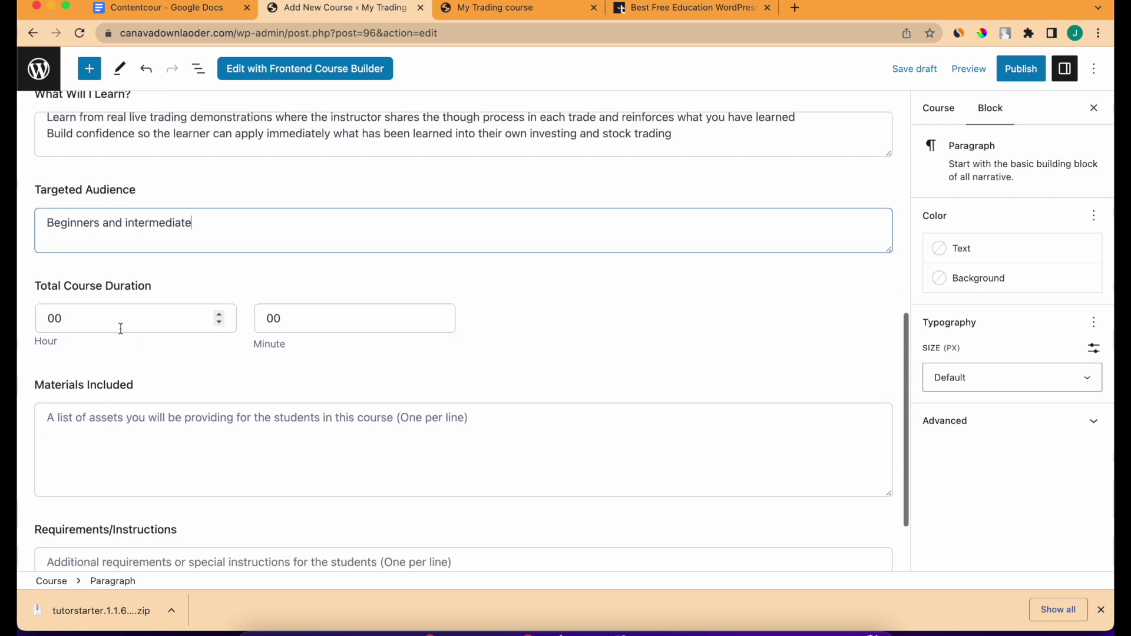
{"action": "double_click", "coordinate": [120, 325]}
{"action": "type", "text": "23"}
{"action": "left_click", "coordinate": [294, 308]}
{"action": "double_click", "coordinate": [295, 318]}
{"action": "type", "text": "09"}
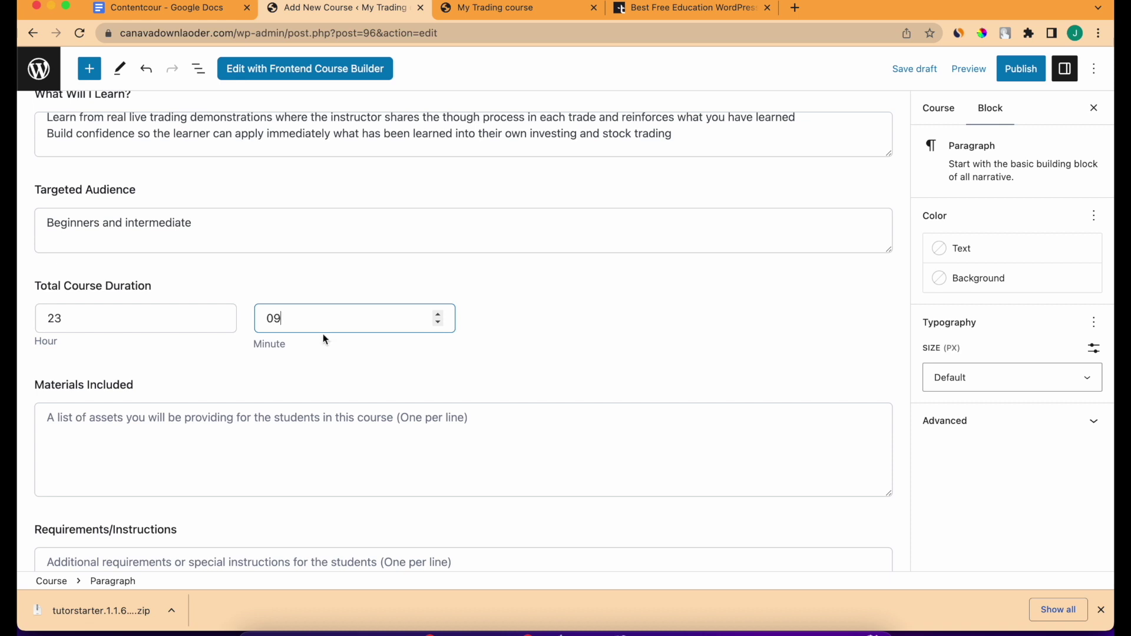
{"action": "scroll", "coordinate": [326, 339], "scroll_direction": "down", "scroll_amount": 3}
{"action": "left_click", "coordinate": [323, 349]}
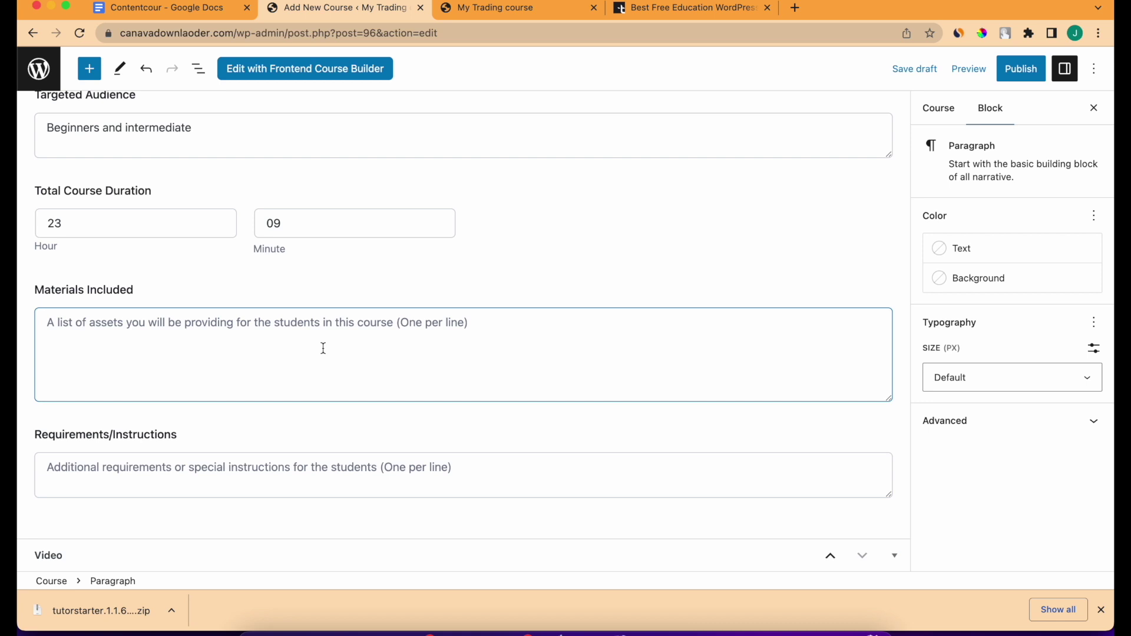
Complete the hyphen-prefixed materials list: Telegram Group Access, lifetime course access and Free course materials.
{"action": "type", "text": "-Premium"}
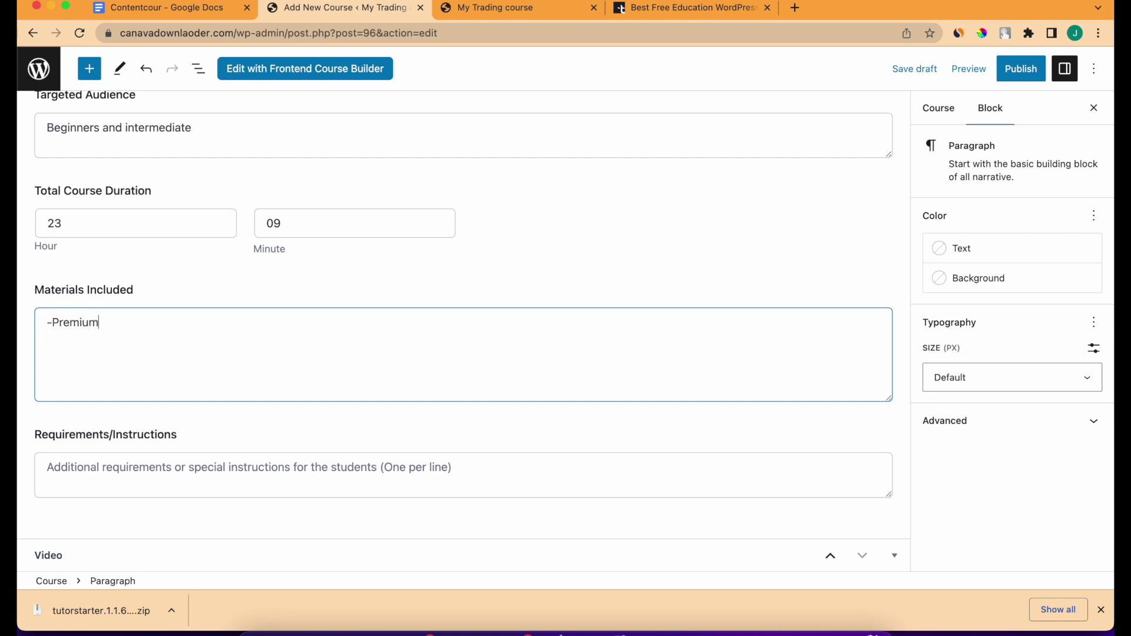
{"action": "key", "text": "BackSpace"}
{"action": "key", "text": "BackSpace"}
{"action": "type", "text": "egram chann"}
{"action": "type", "text": "Group Access"}
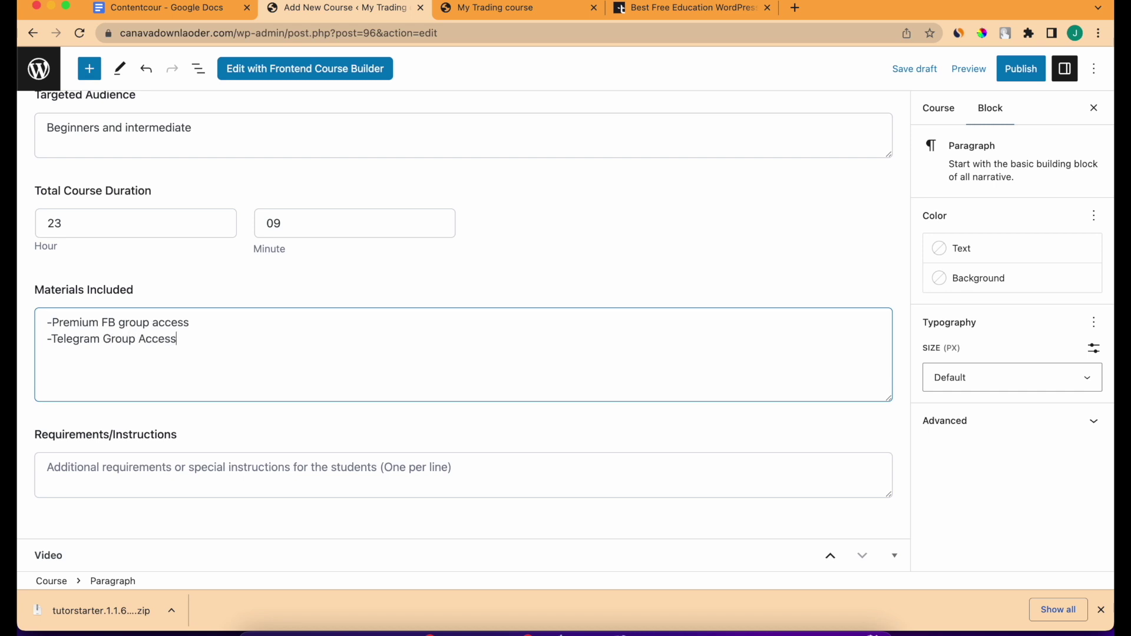
{"action": "type", "text": "lifetime course ac"}
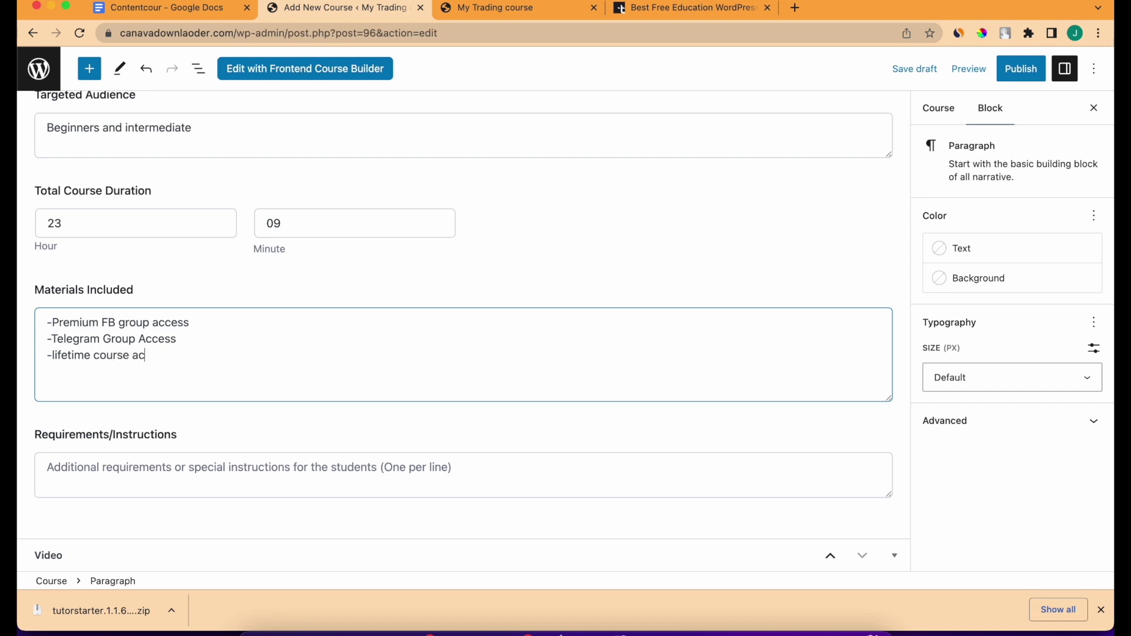
{"action": "type", "text": "cess"}
{"action": "key", "text": "Return"}
{"action": "type", "text": "-Free course materials"}
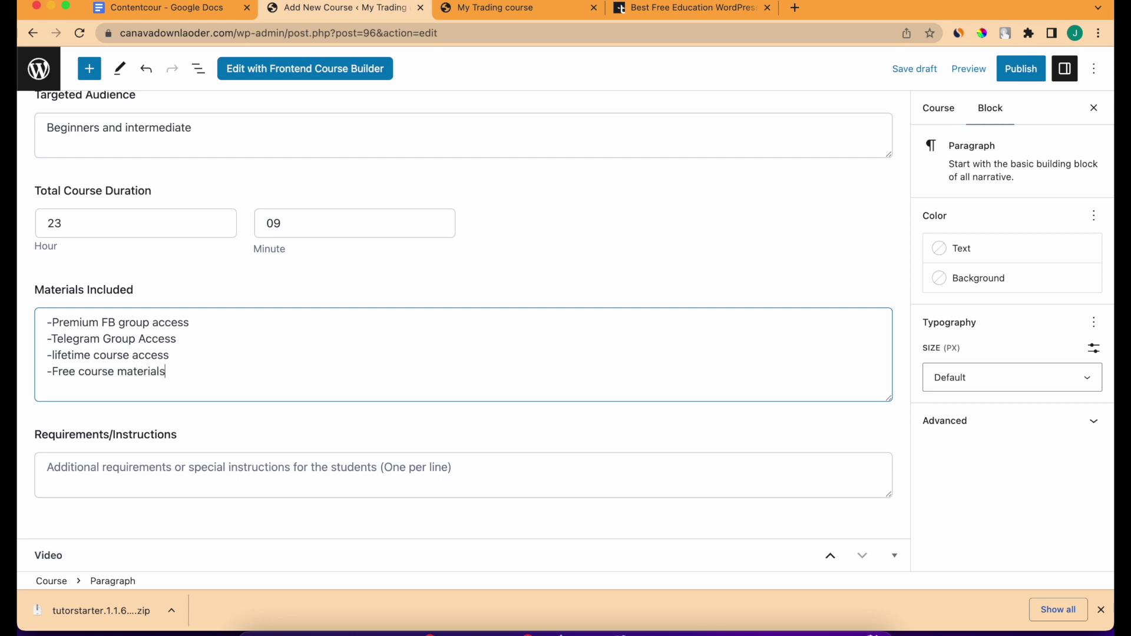
{"action": "left_click", "coordinate": [275, 477]}
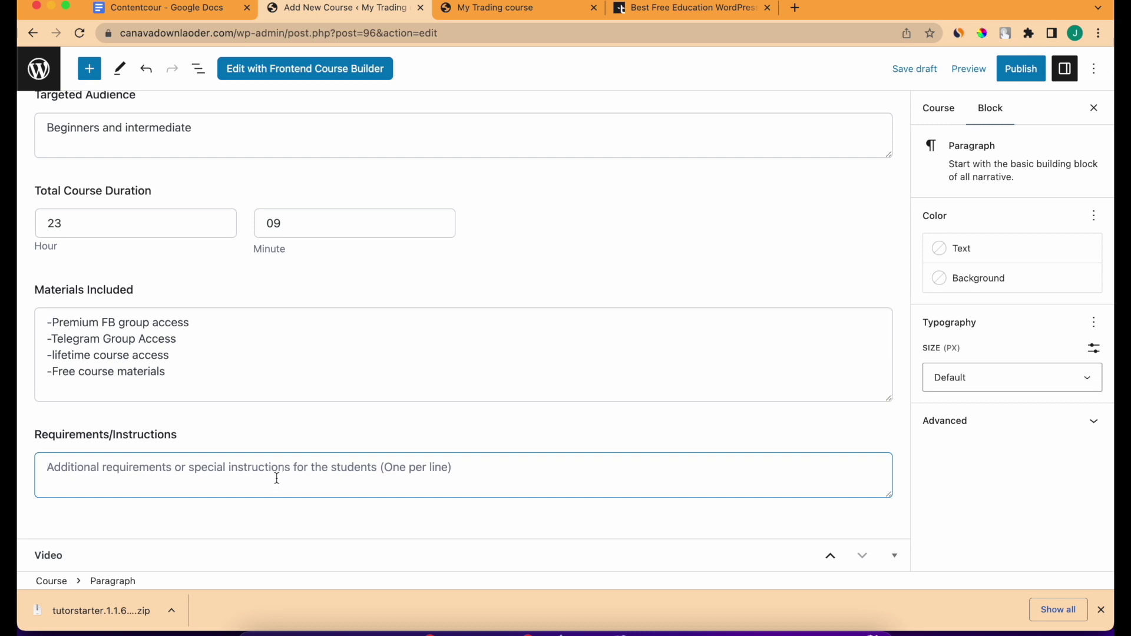
Set the Stock Market for Beginners picture as the course's featured image.
{"action": "scroll", "coordinate": [276, 477], "scroll_direction": "up", "scroll_amount": 8}
{"action": "scroll", "coordinate": [300, 453], "scroll_direction": "up", "scroll_amount": 3}
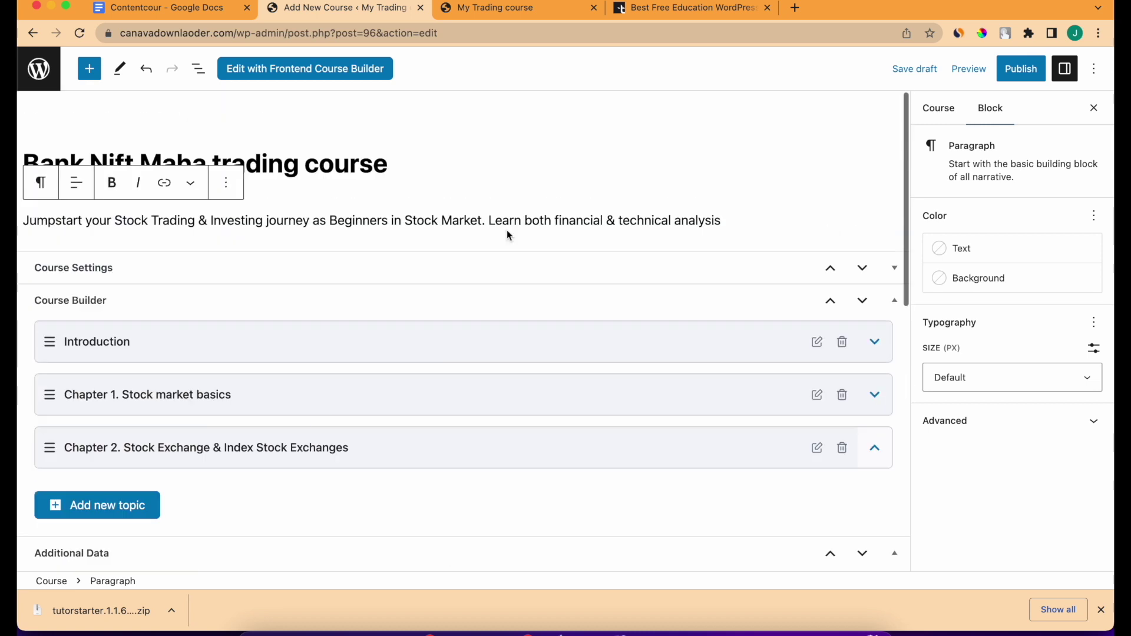
{"action": "left_click", "coordinate": [931, 121]}
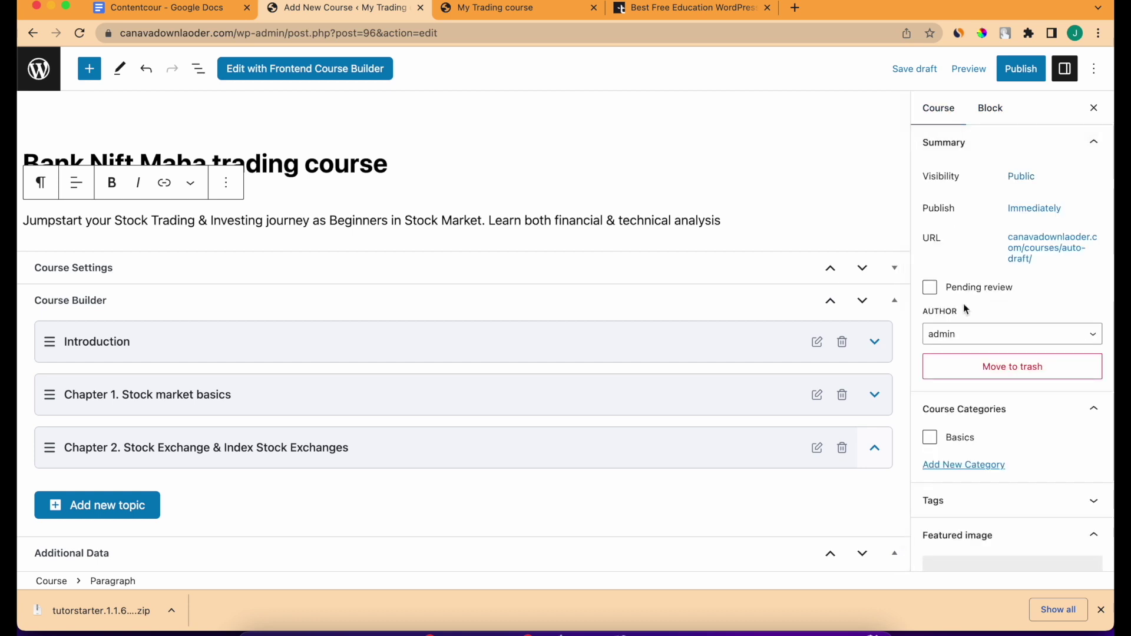
{"action": "scroll", "coordinate": [962, 327], "scroll_direction": "down", "scroll_amount": 5}
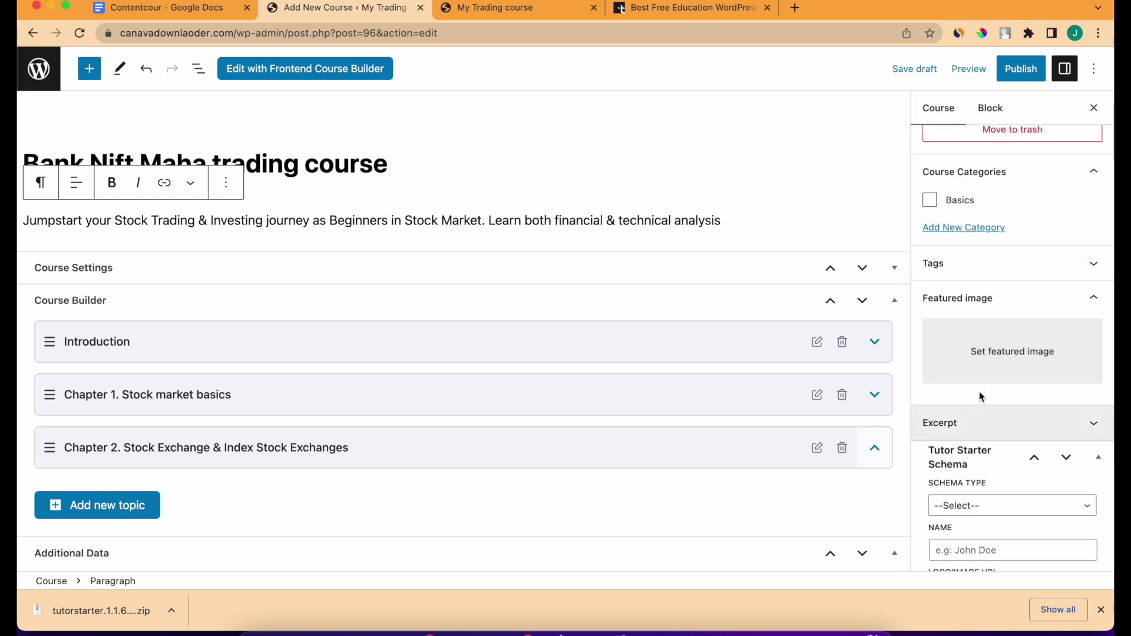
{"action": "left_click", "coordinate": [980, 353]}
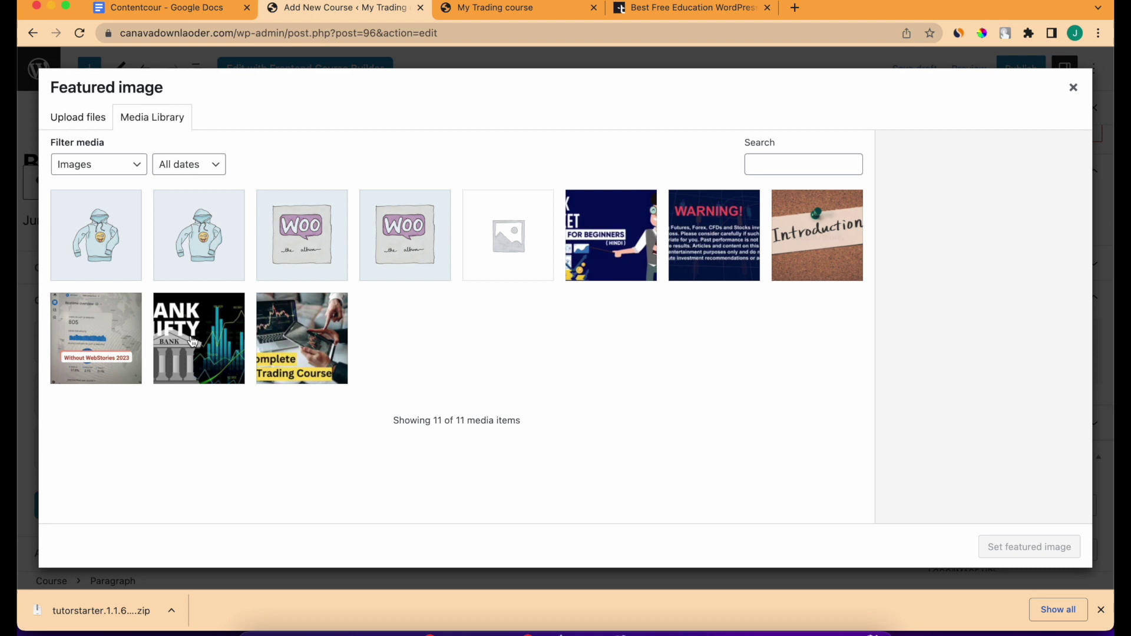
{"action": "left_click", "coordinate": [619, 257]}
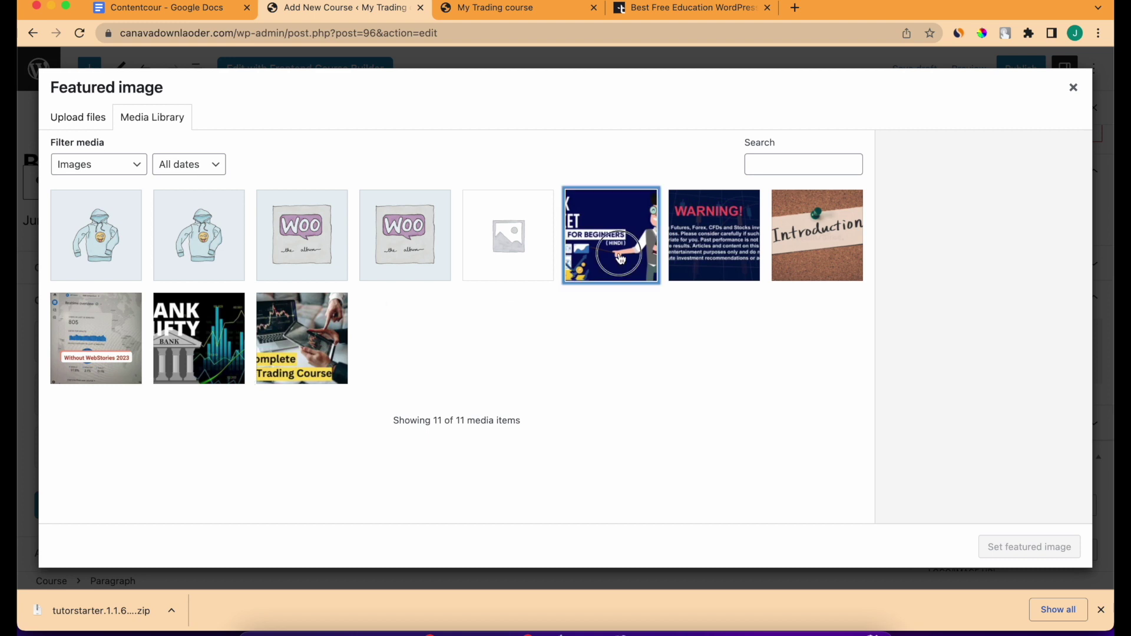
{"action": "left_click", "coordinate": [1010, 549]}
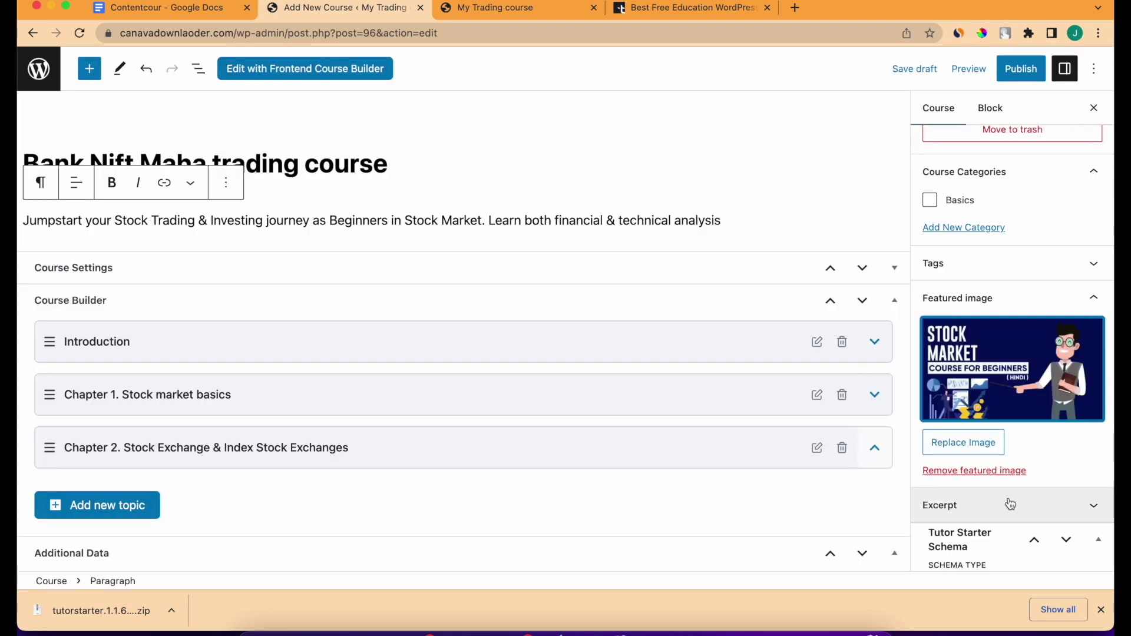
Publish the Bank Nift Maha trading course and confirm publishing.
{"action": "scroll", "coordinate": [1010, 504], "scroll_direction": "down", "scroll_amount": 5}
{"action": "left_click", "coordinate": [1100, 609]}
{"action": "scroll", "coordinate": [1010, 412], "scroll_direction": "up", "scroll_amount": 10}
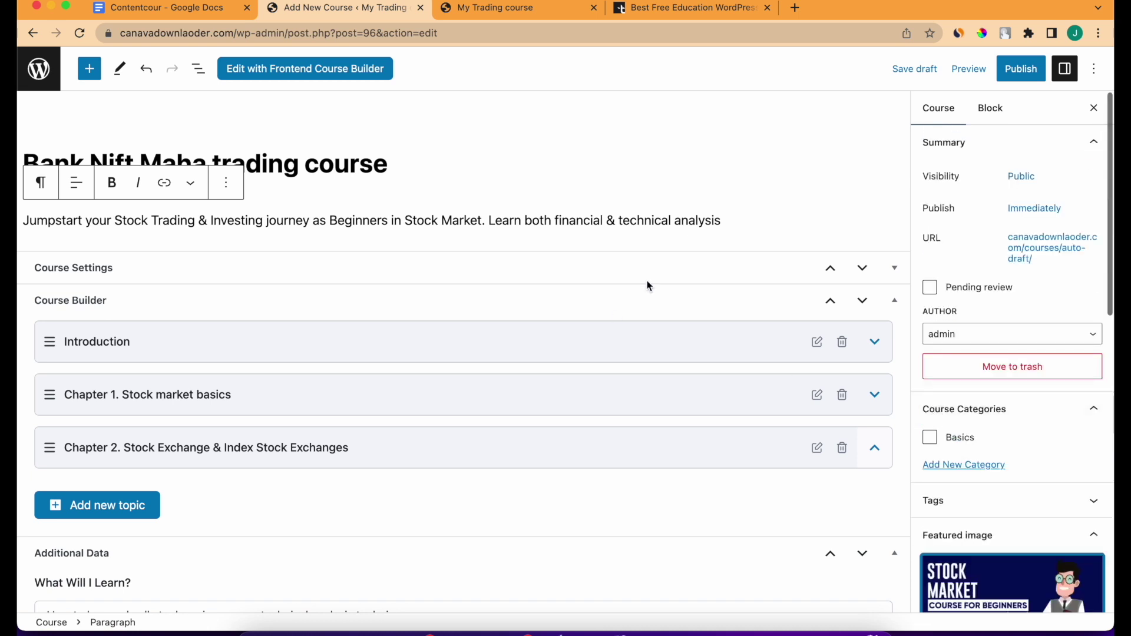
{"action": "scroll", "coordinate": [896, 497], "scroll_direction": "down", "scroll_amount": 2}
{"action": "scroll", "coordinate": [896, 497], "scroll_direction": "up", "scroll_amount": 2}
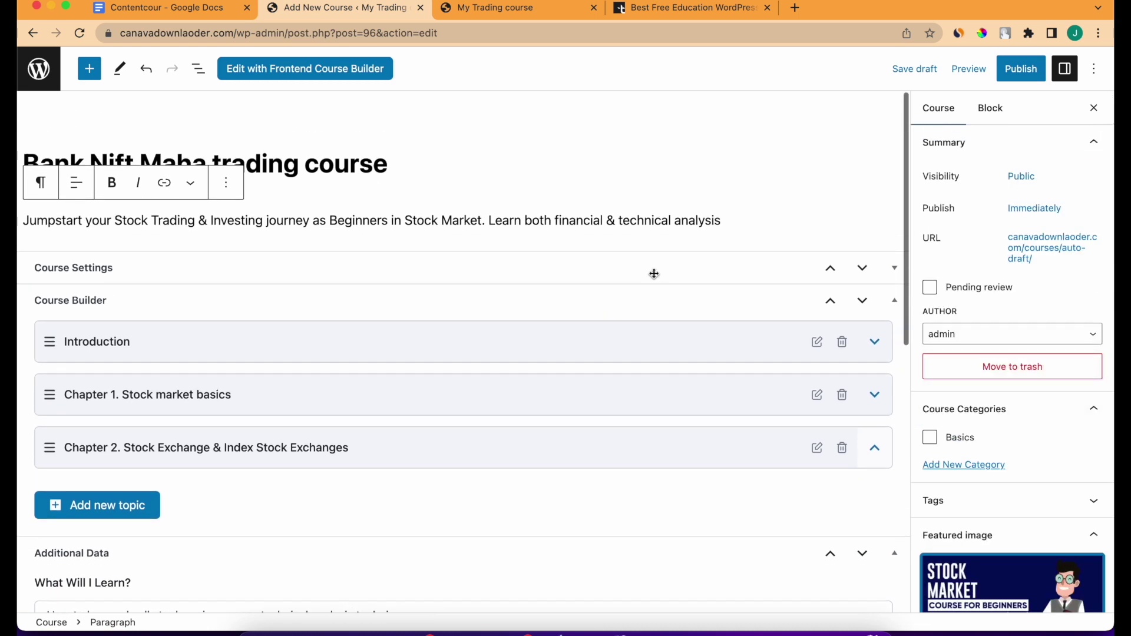
{"action": "left_click", "coordinate": [1022, 82]}
{"action": "left_click", "coordinate": [943, 66]}
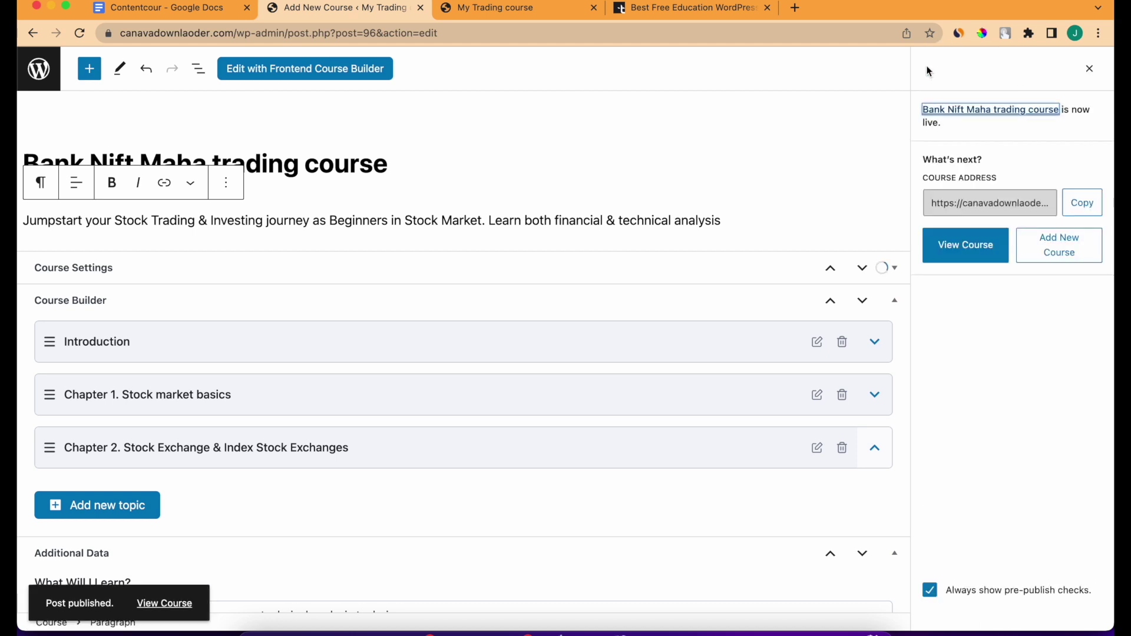
View the published course page and scroll through its details and materials.
{"action": "left_click", "coordinate": [974, 259]}
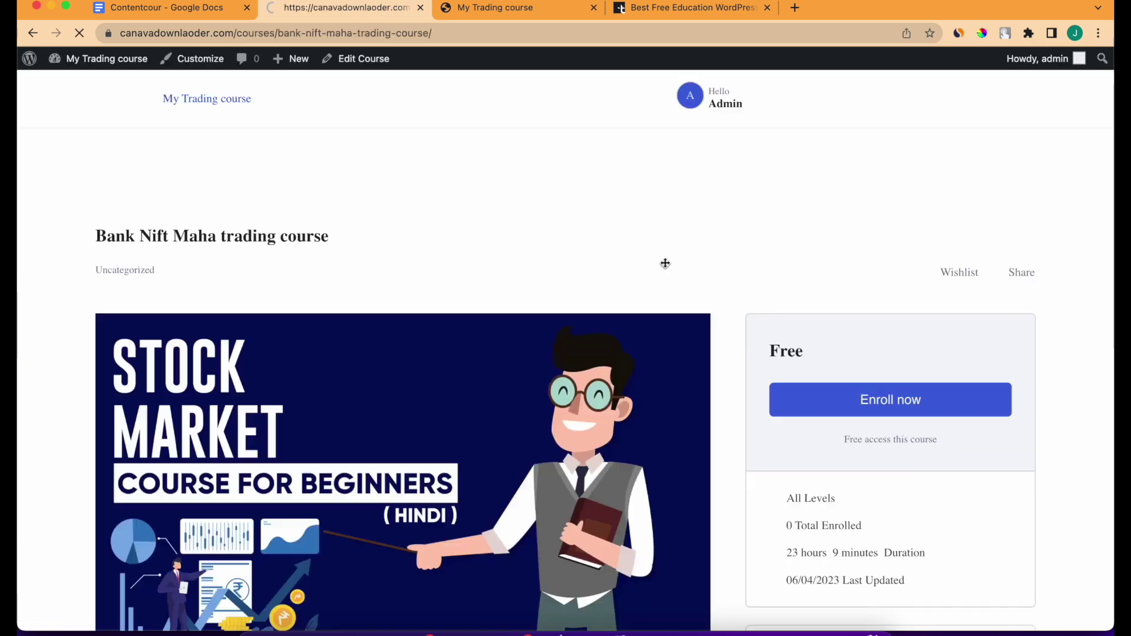
{"action": "scroll", "coordinate": [390, 451], "scroll_direction": "down", "scroll_amount": 8}
{"action": "scroll", "coordinate": [391, 450], "scroll_direction": "up", "scroll_amount": 8}
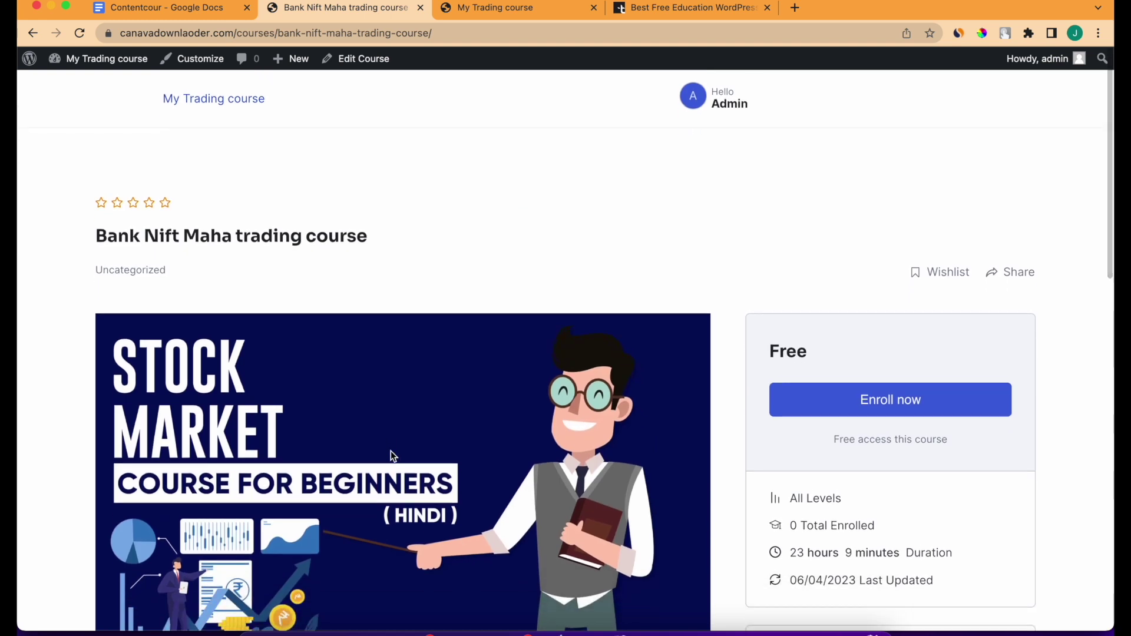
{"action": "scroll", "coordinate": [391, 455], "scroll_direction": "down", "scroll_amount": 5}
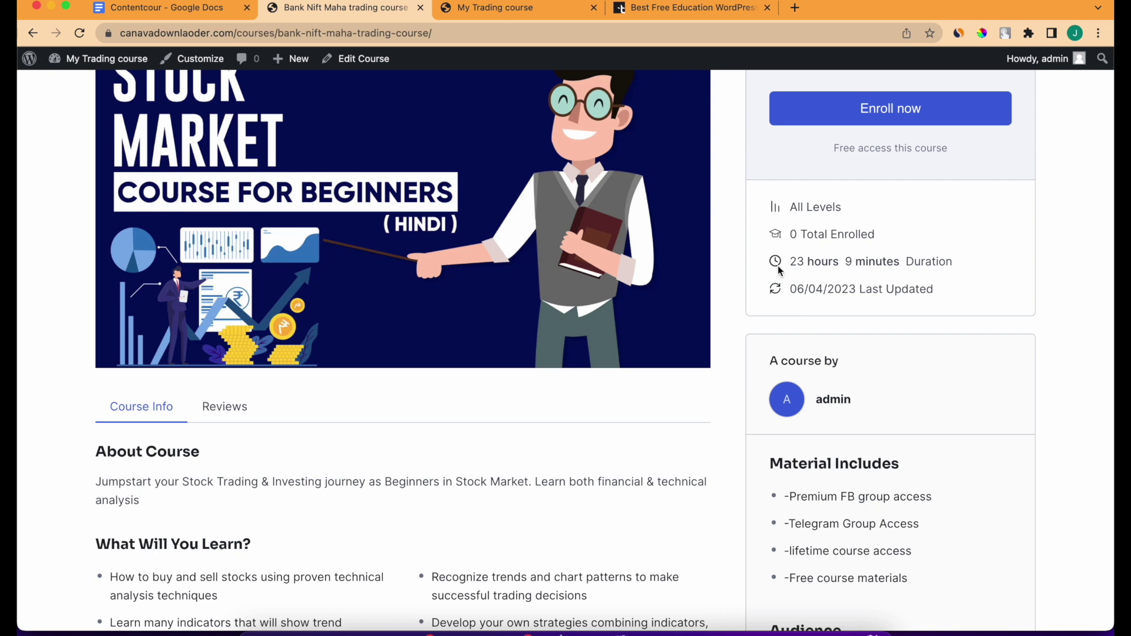
{"action": "left_click_drag", "start_coordinate": [777, 270], "coordinate": [888, 266]}
{"action": "scroll", "coordinate": [865, 354], "scroll_direction": "down", "scroll_amount": 2}
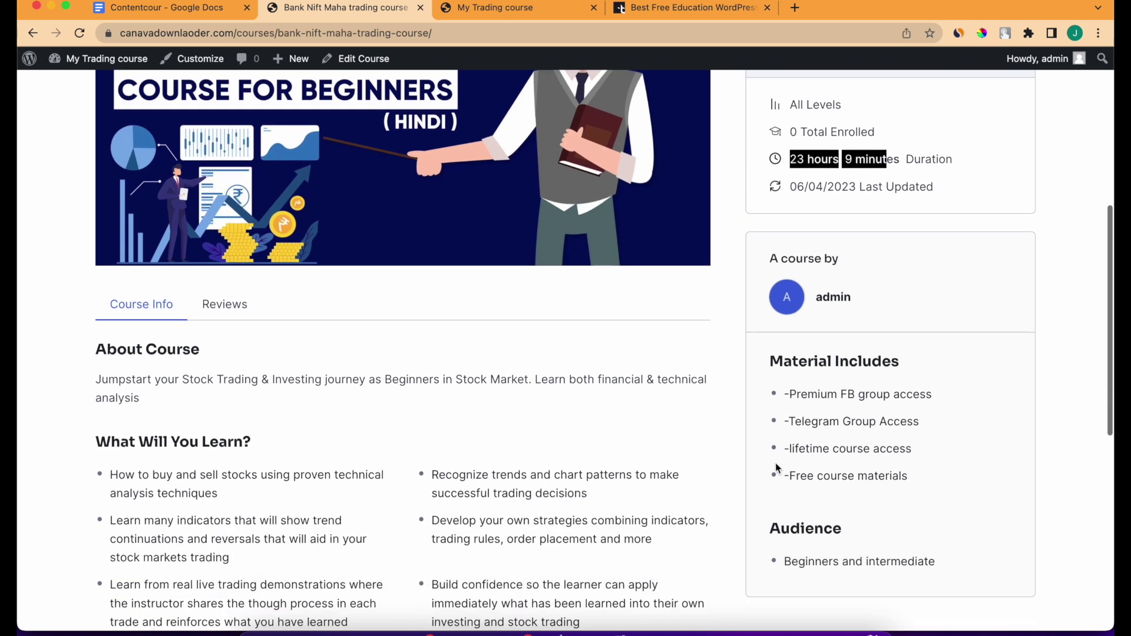
{"action": "scroll", "coordinate": [776, 468], "scroll_direction": "down", "scroll_amount": 3}
{"action": "left_click_drag", "start_coordinate": [771, 211], "coordinate": [937, 393]}
{"action": "right_click", "coordinate": [440, 418]}
{"action": "left_click", "coordinate": [73, 267]}
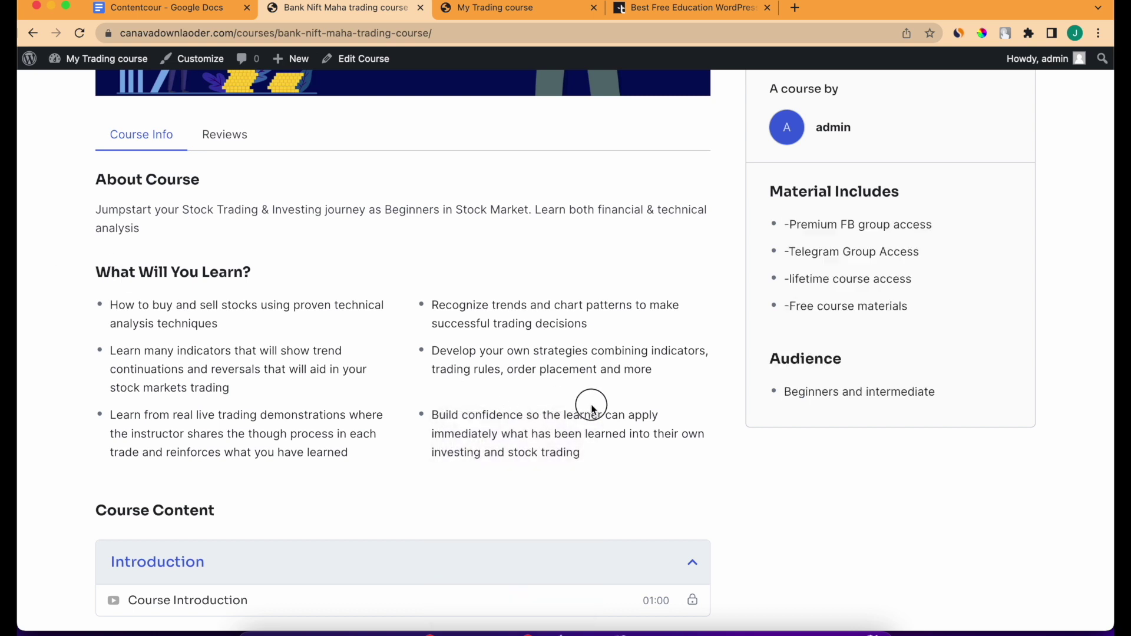
{"action": "scroll", "coordinate": [282, 215], "scroll_direction": "down", "scroll_amount": 5}
Expand Chapter 1 Stock market basics and Chapter 2 under Course Content, then highlight the Free price.
{"action": "left_click", "coordinate": [276, 358]}
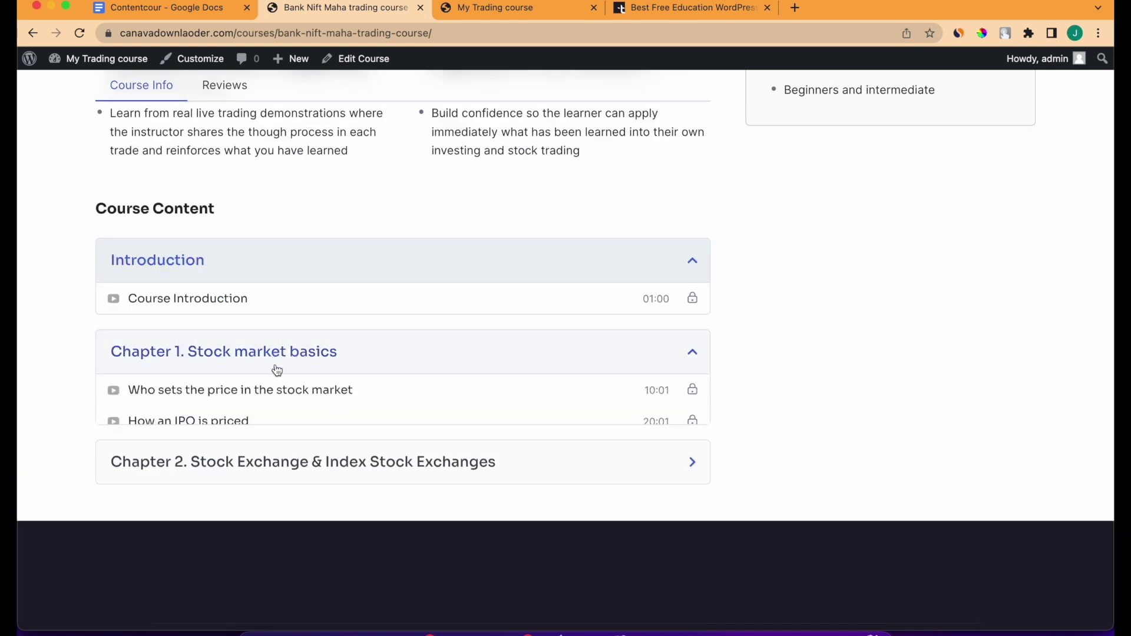
{"action": "left_click", "coordinate": [281, 533]}
{"action": "scroll", "coordinate": [285, 562], "scroll_direction": "down", "scroll_amount": 4}
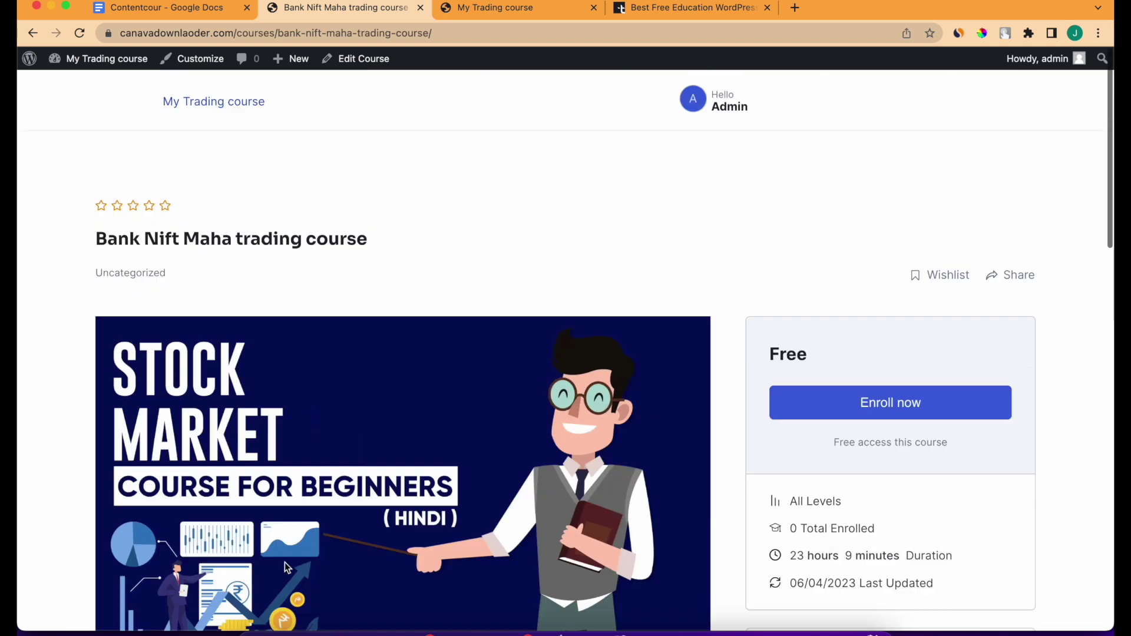
{"action": "scroll", "coordinate": [358, 419], "scroll_direction": "down", "scroll_amount": 3}
{"action": "scroll", "coordinate": [358, 419], "scroll_direction": "up", "scroll_amount": 3}
{"action": "scroll", "coordinate": [358, 420], "scroll_direction": "down", "scroll_amount": 1}
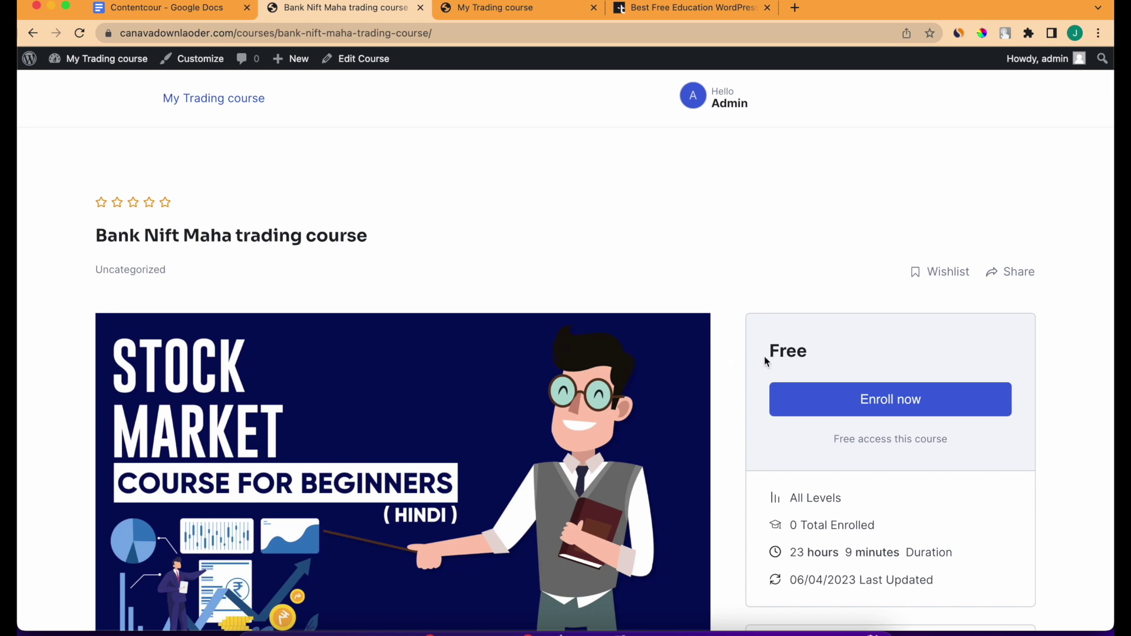
{"action": "left_click_drag", "start_coordinate": [765, 357], "coordinate": [828, 361]}
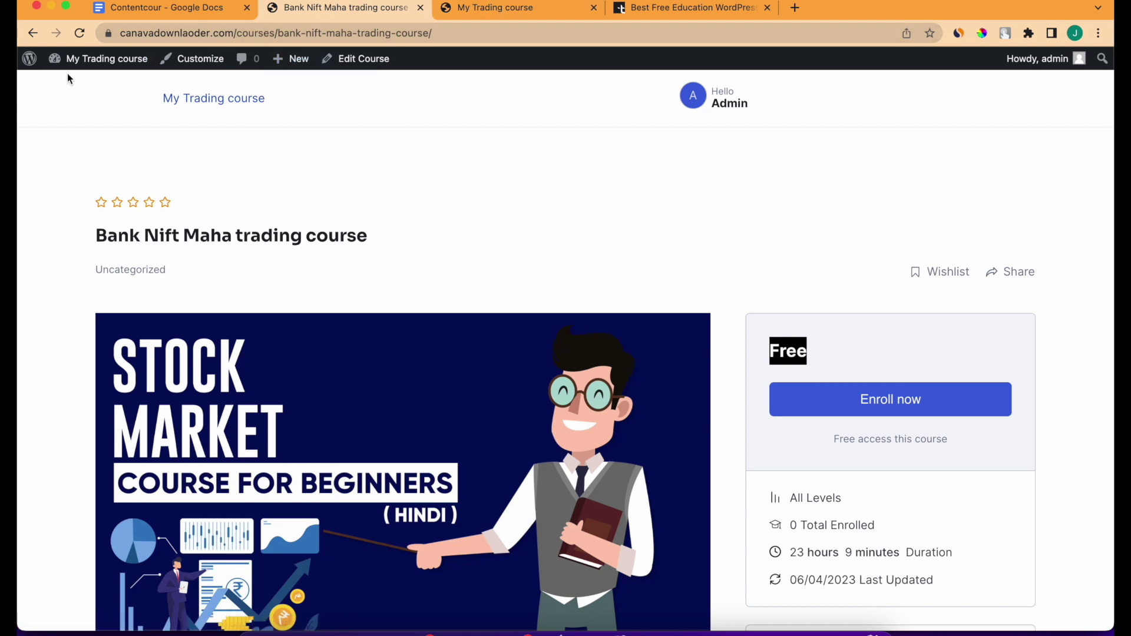
Search the plugin directory for WooCommerce and install the WooCommerce plugin.
{"action": "left_click", "coordinate": [85, 81]}
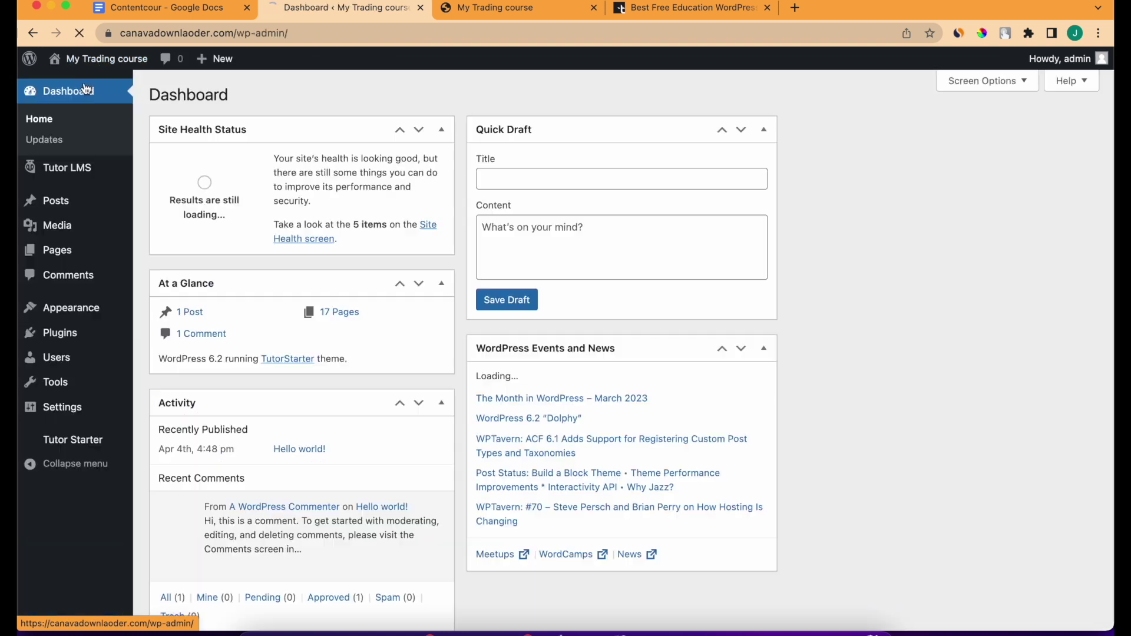
{"action": "mouse_move", "coordinate": [98, 321]}
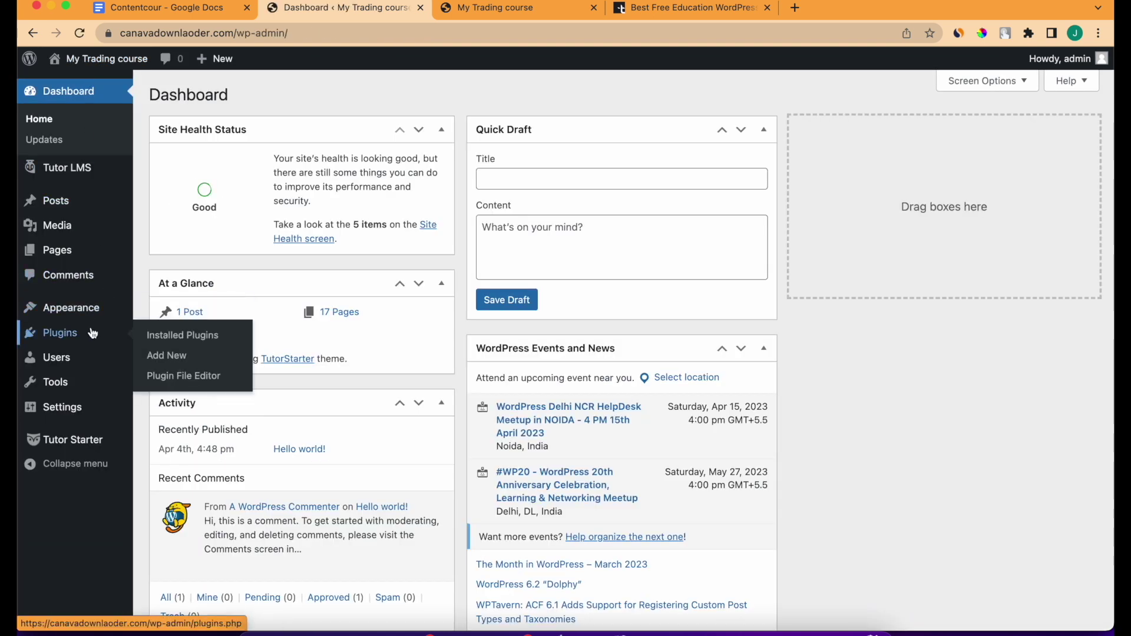
{"action": "left_click", "coordinate": [176, 330]}
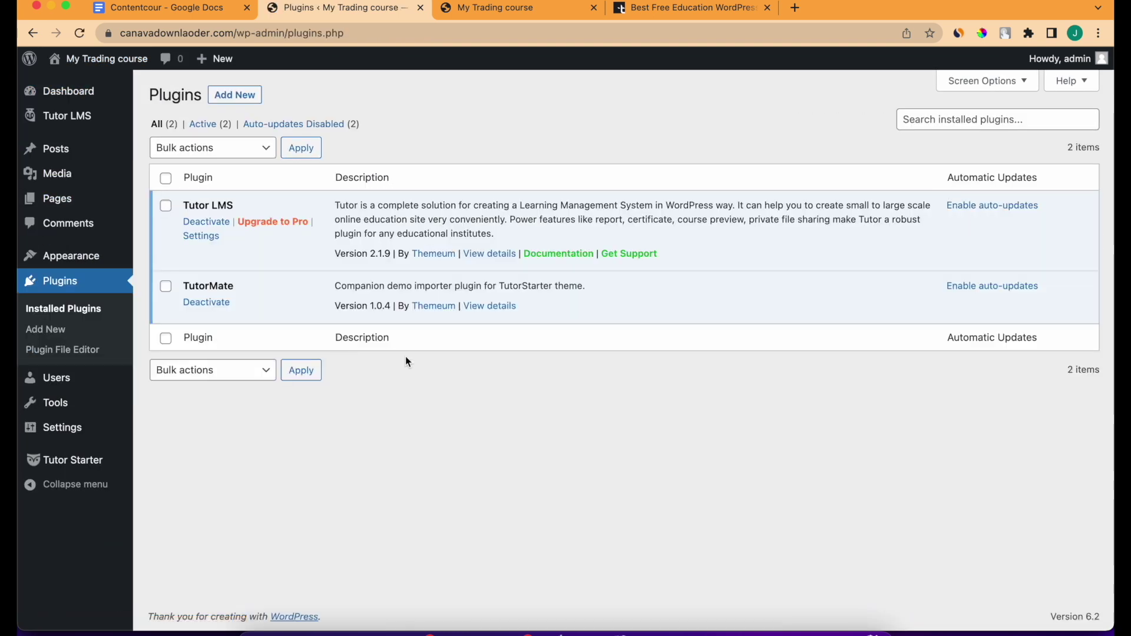
{"action": "left_click", "coordinate": [242, 96]}
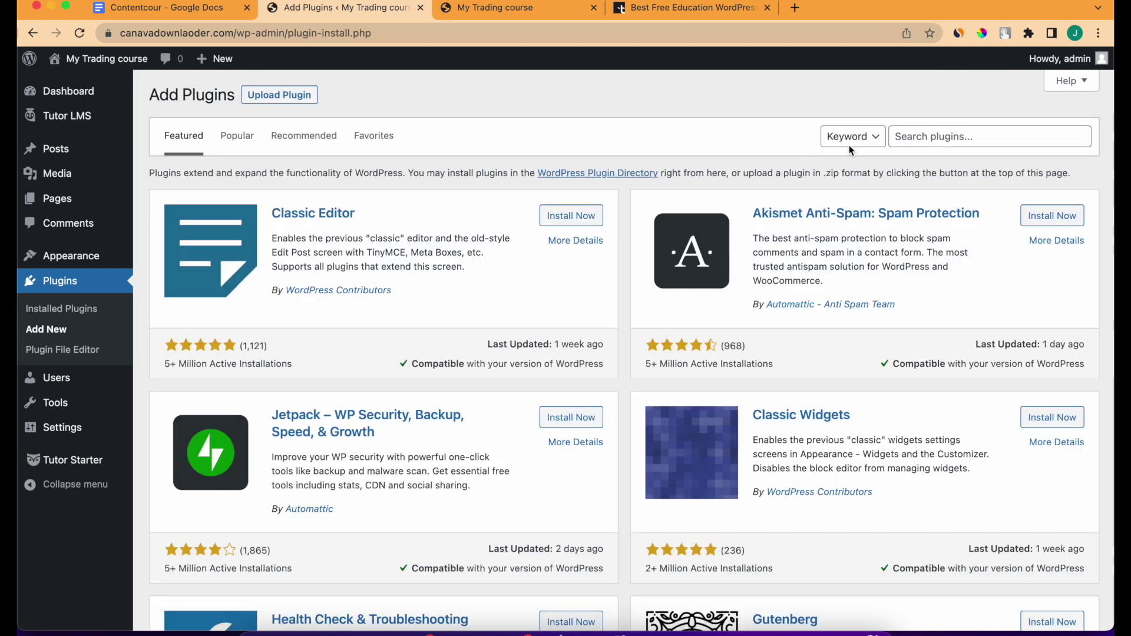
{"action": "left_click", "coordinate": [907, 136]}
{"action": "type", "text": "woocommerce"}
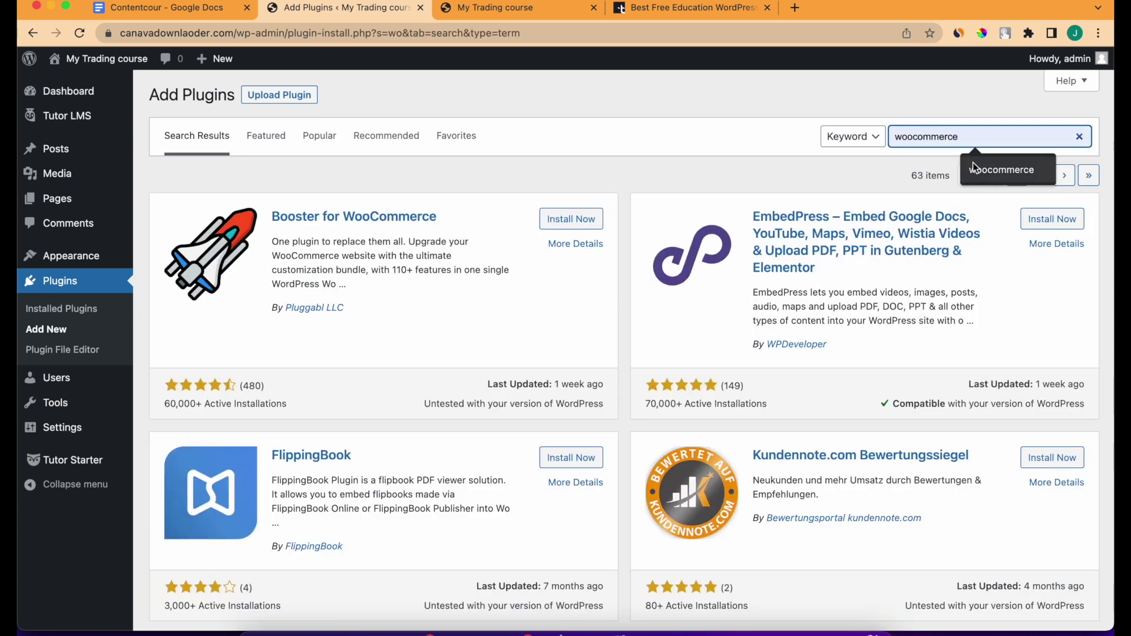
{"action": "left_click", "coordinate": [973, 162]}
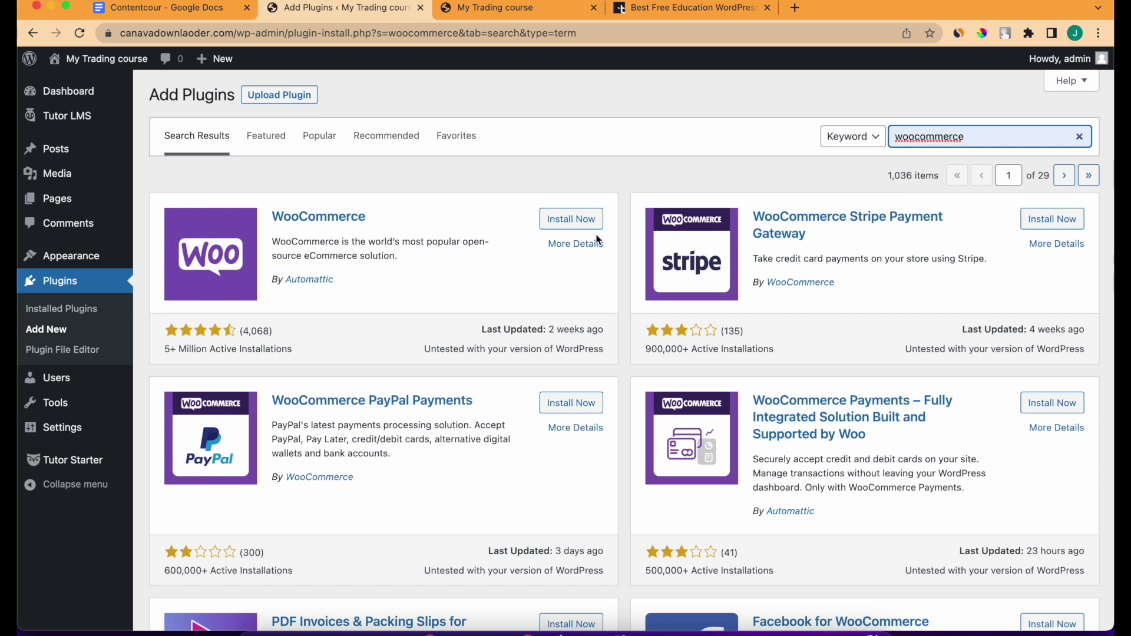
{"action": "left_click", "coordinate": [592, 224]}
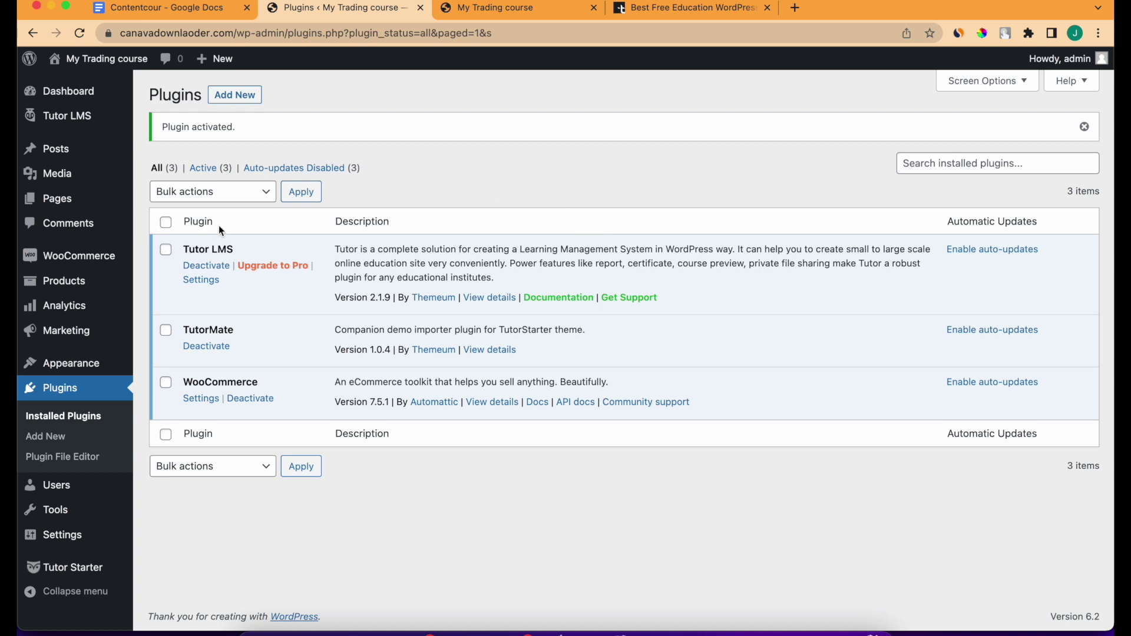
{"action": "mouse_move", "coordinate": [78, 114]}
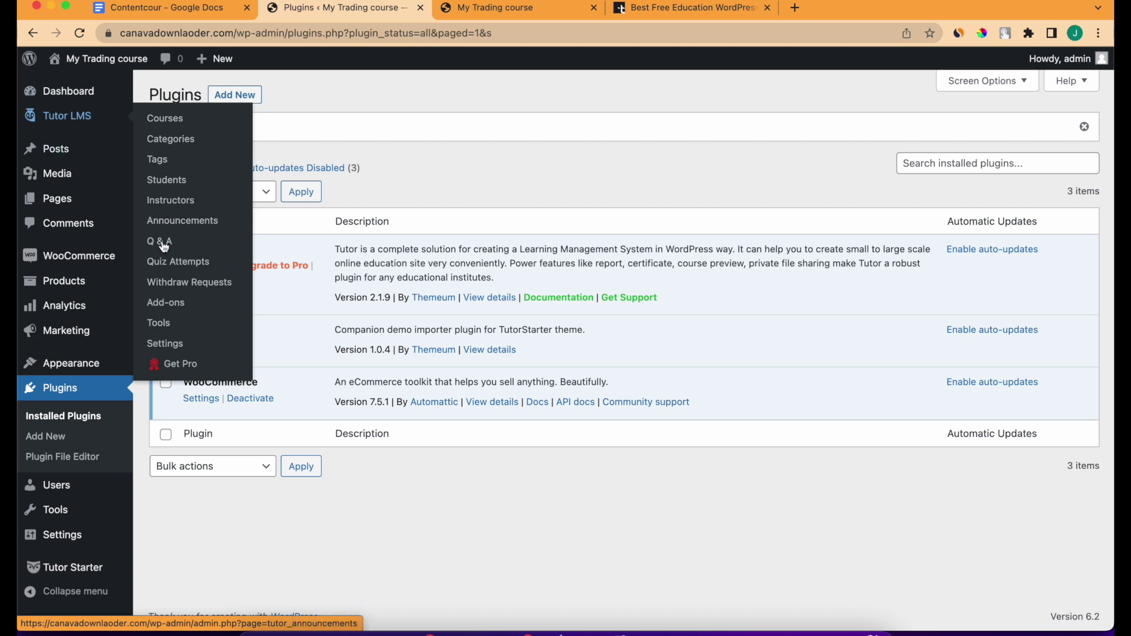
Set the Tutor LMS monetization eCommerce engine to WooCommerce and save the settings.
{"action": "left_click", "coordinate": [166, 345]}
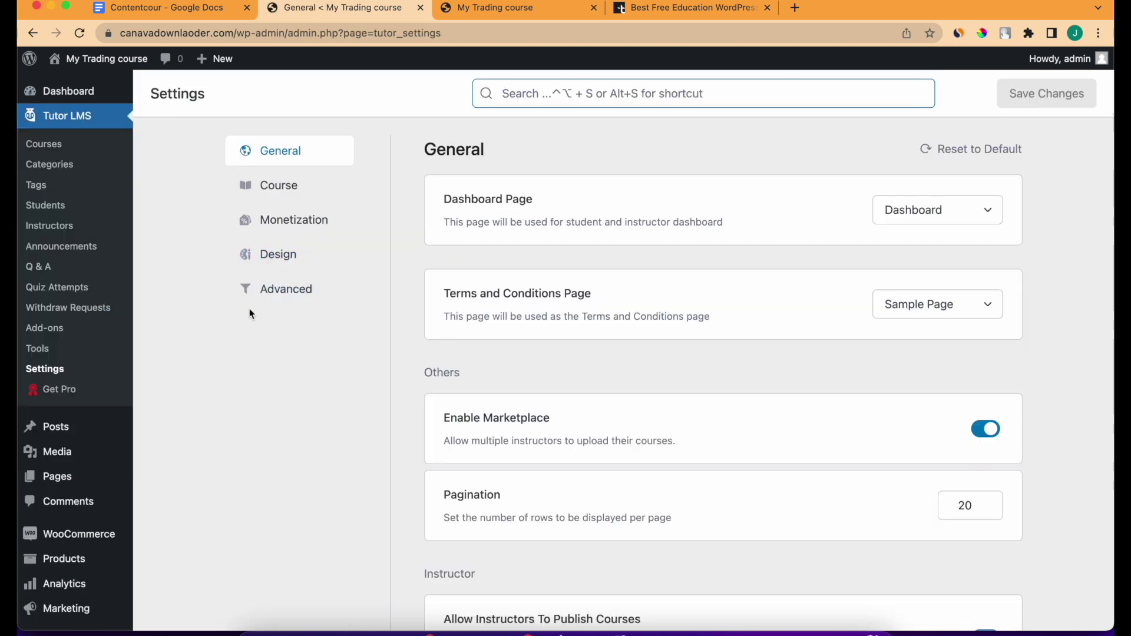
{"action": "left_click", "coordinate": [262, 220]}
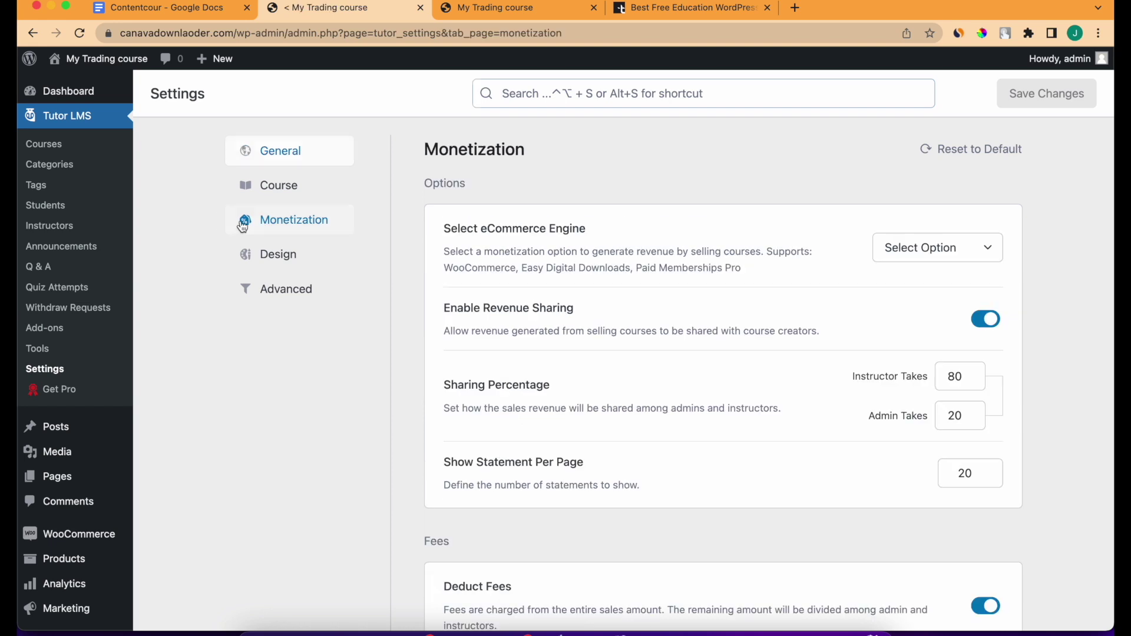
{"action": "left_click", "coordinate": [916, 257]}
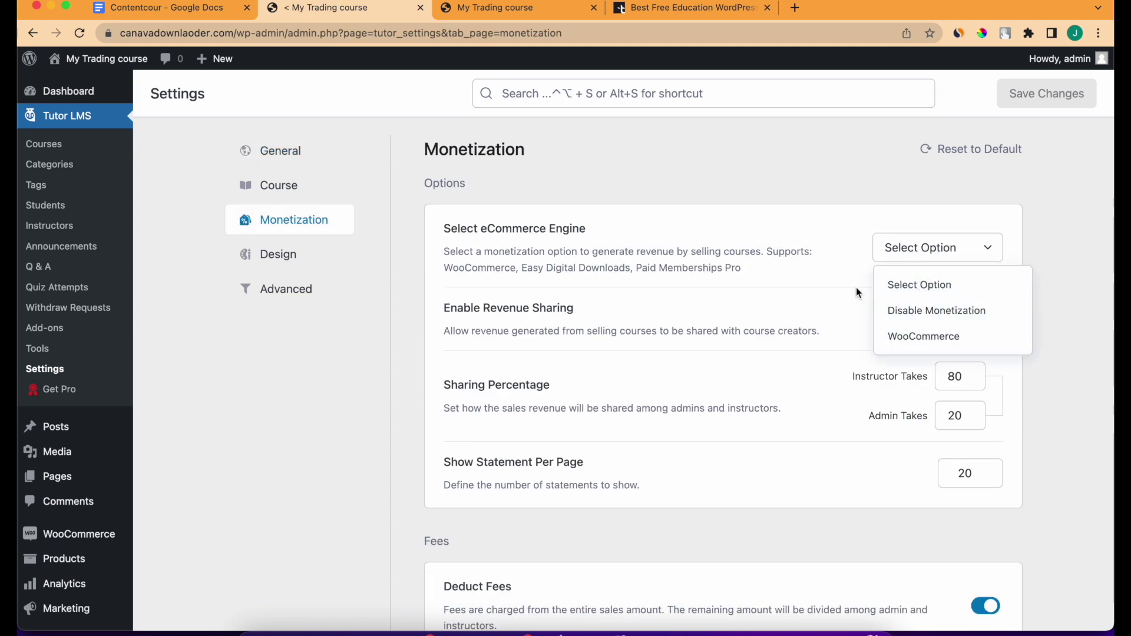
{"action": "left_click", "coordinate": [890, 347]}
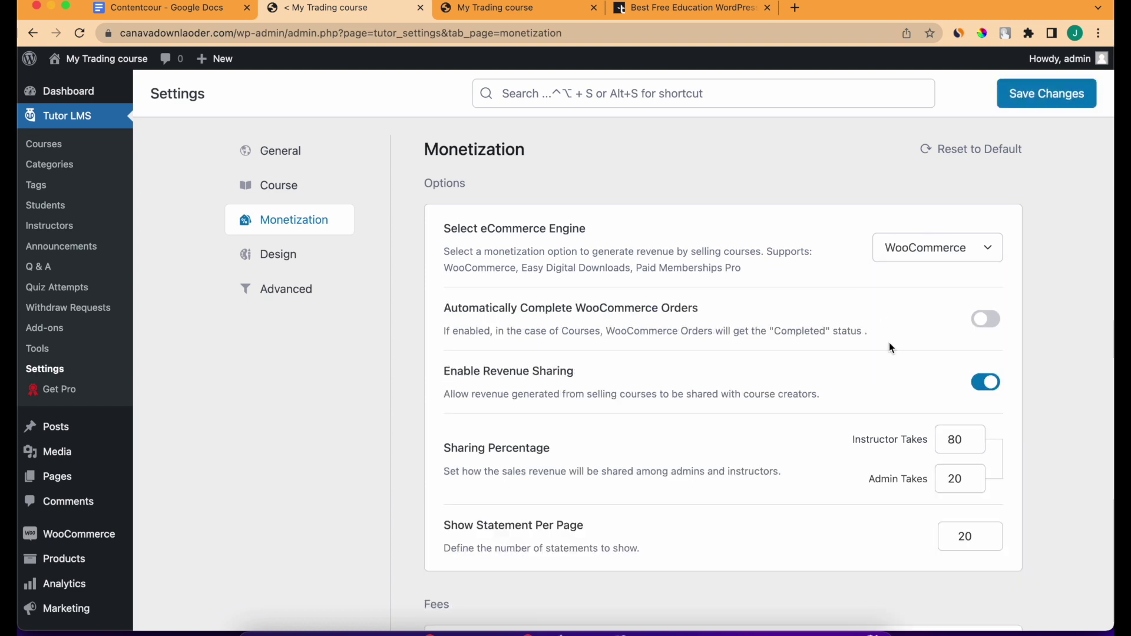
{"action": "scroll", "coordinate": [853, 326], "scroll_direction": "down", "scroll_amount": 3}
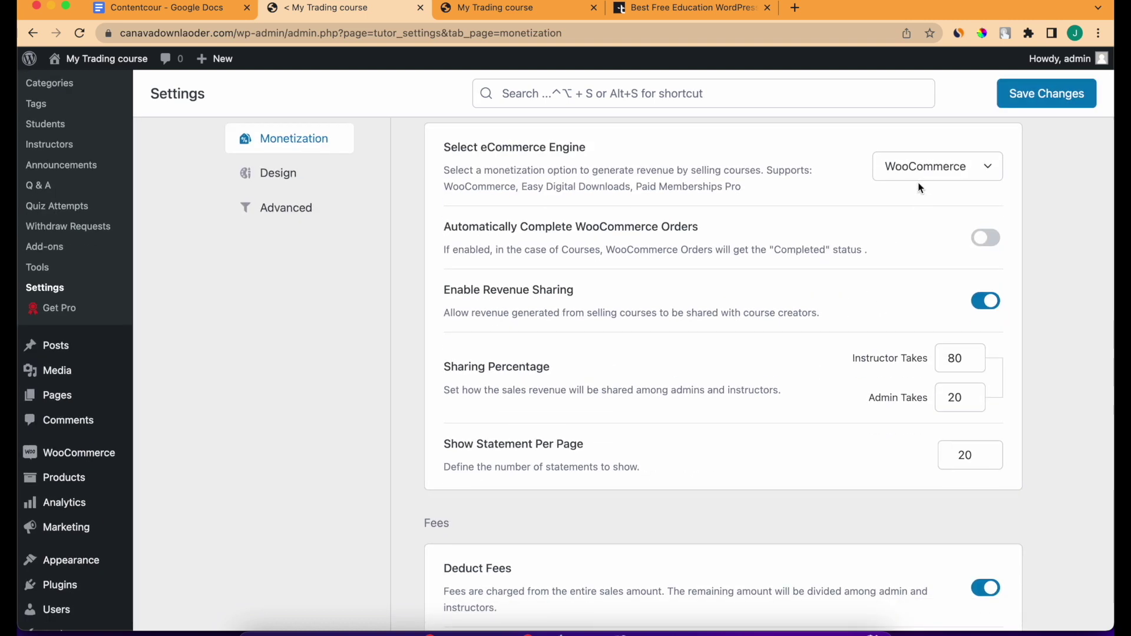
{"action": "scroll", "coordinate": [686, 300], "scroll_direction": "down", "scroll_amount": 3}
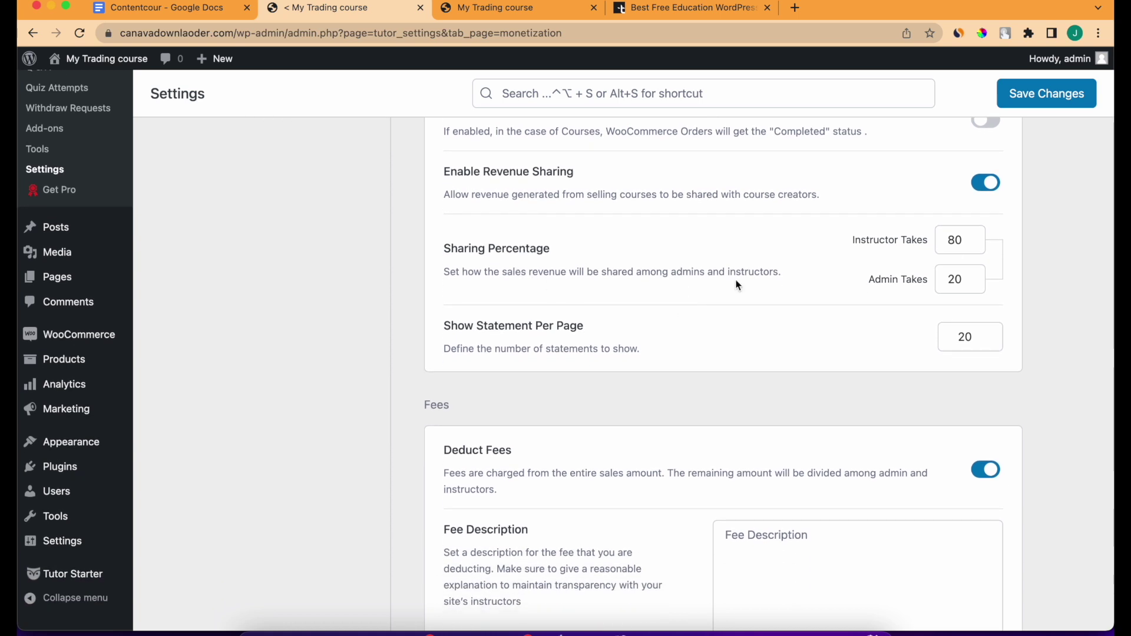
{"action": "left_click_drag", "start_coordinate": [867, 246], "coordinate": [995, 244]}
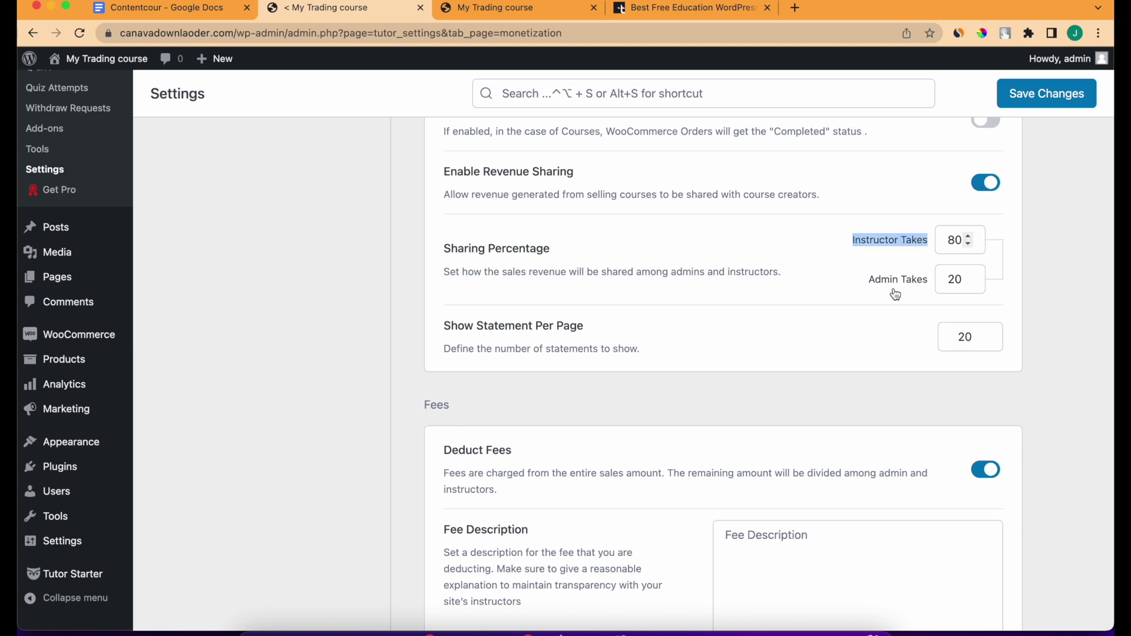
{"action": "scroll", "coordinate": [893, 312], "scroll_direction": "down", "scroll_amount": 12}
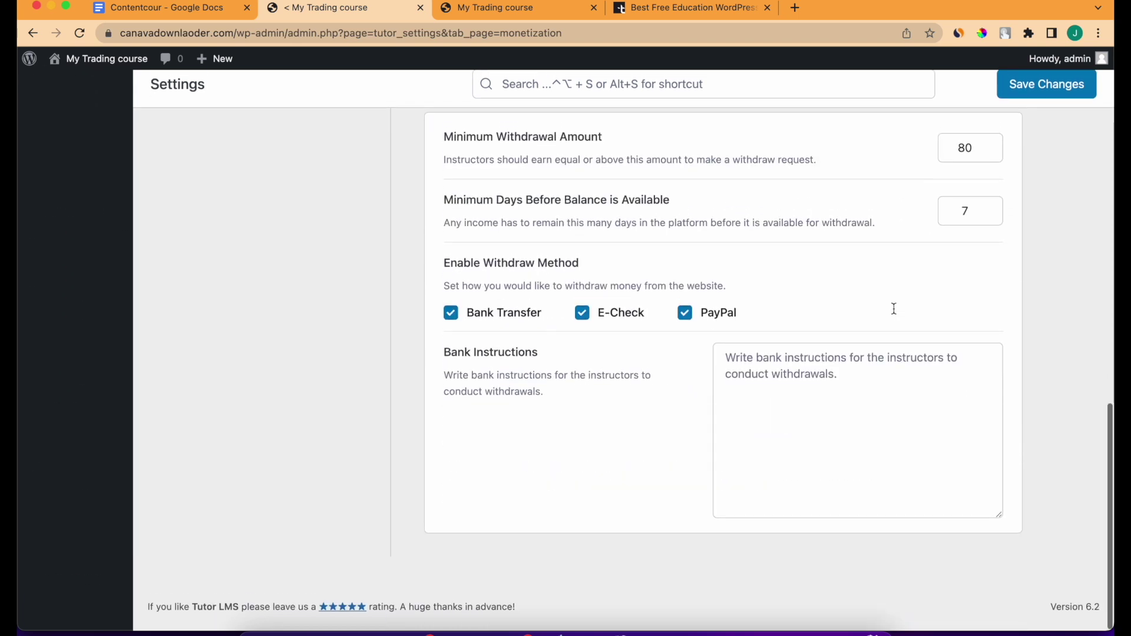
{"action": "left_click", "coordinate": [1078, 93]}
Go to the WooCommerce Home dashboard.
{"action": "scroll", "coordinate": [723, 282], "scroll_direction": "up", "scroll_amount": 8}
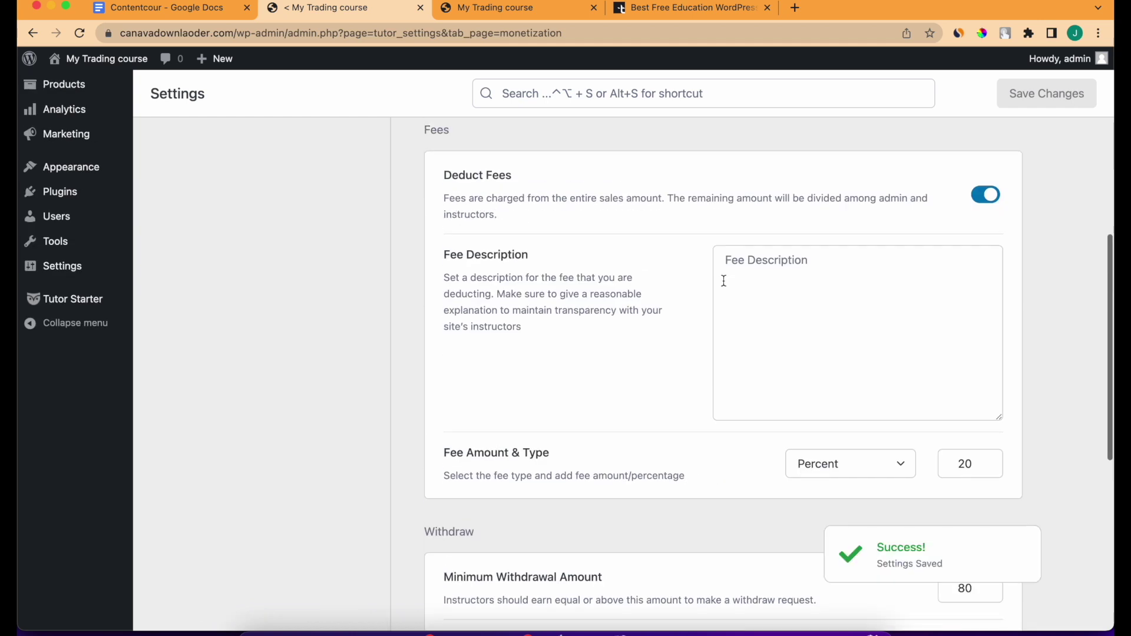
{"action": "scroll", "coordinate": [724, 281], "scroll_direction": "up", "scroll_amount": 7}
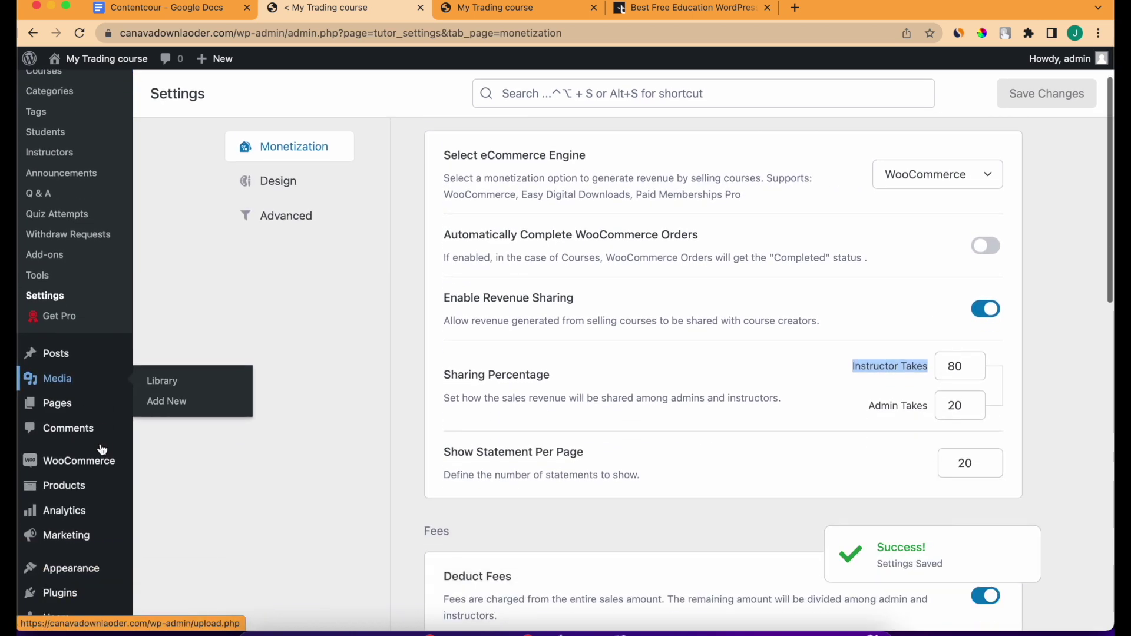
{"action": "left_click", "coordinate": [170, 446]}
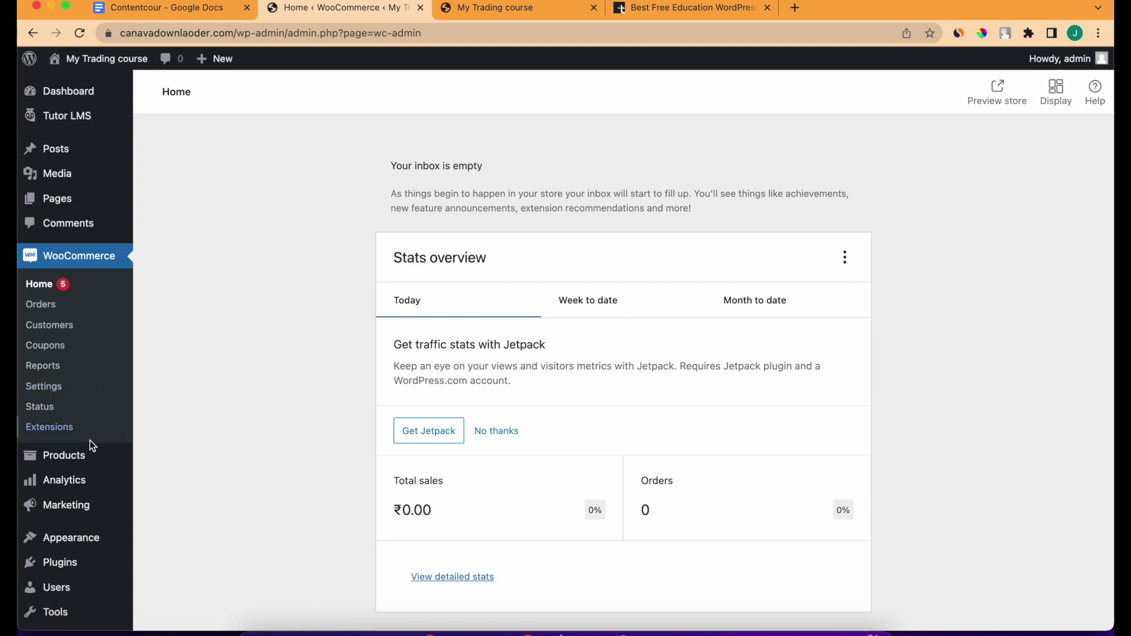
Restrict the store to selling to specific countries, with India added.
{"action": "left_click", "coordinate": [45, 393]}
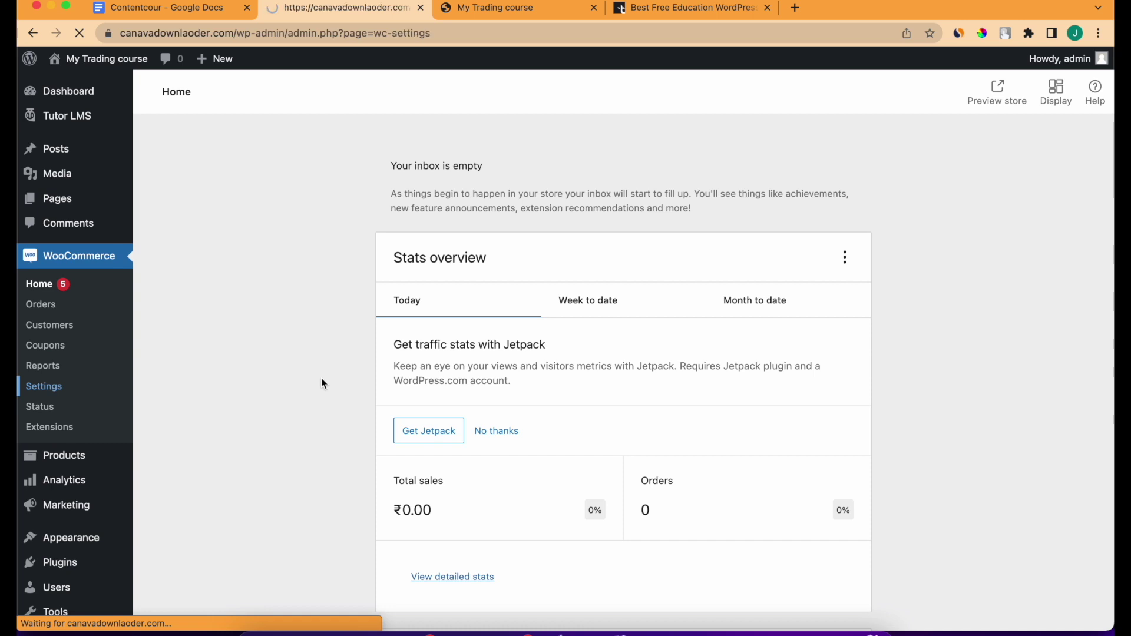
{"action": "scroll", "coordinate": [325, 283], "scroll_direction": "down", "scroll_amount": 3}
{"action": "scroll", "coordinate": [316, 418], "scroll_direction": "down", "scroll_amount": 3}
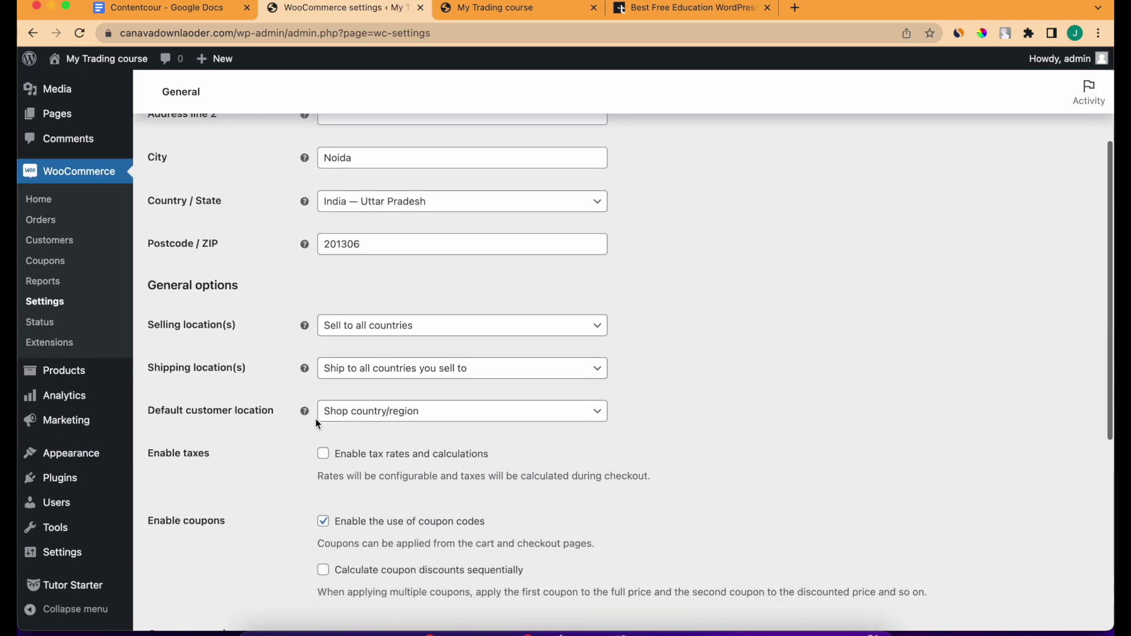
{"action": "scroll", "coordinate": [361, 290], "scroll_direction": "up", "scroll_amount": 8}
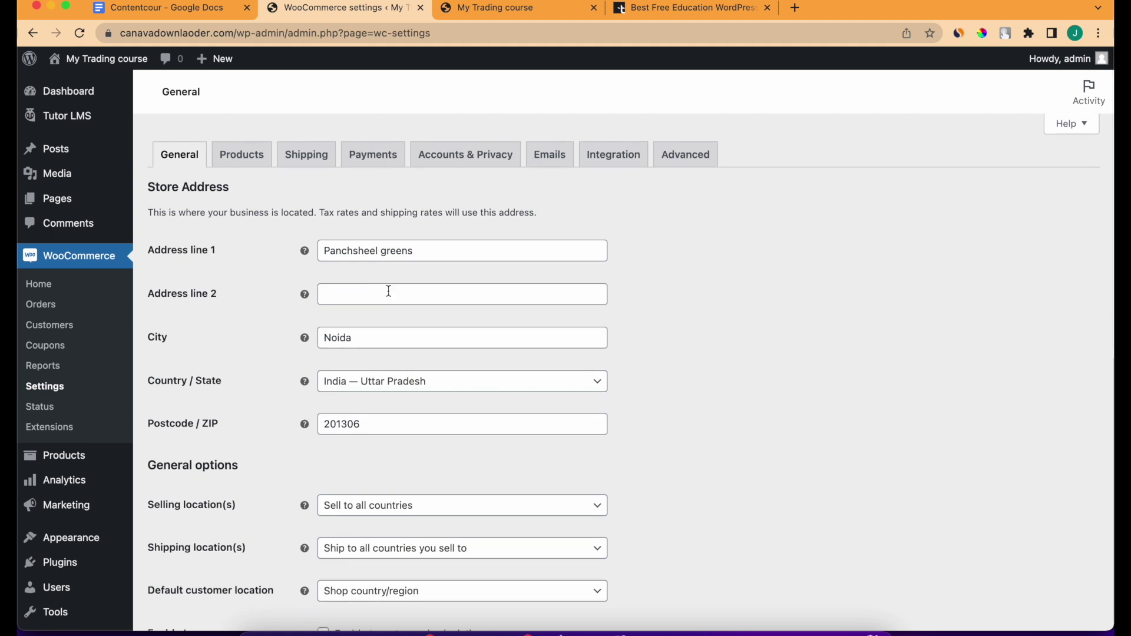
{"action": "scroll", "coordinate": [371, 353], "scroll_direction": "down", "scroll_amount": 5}
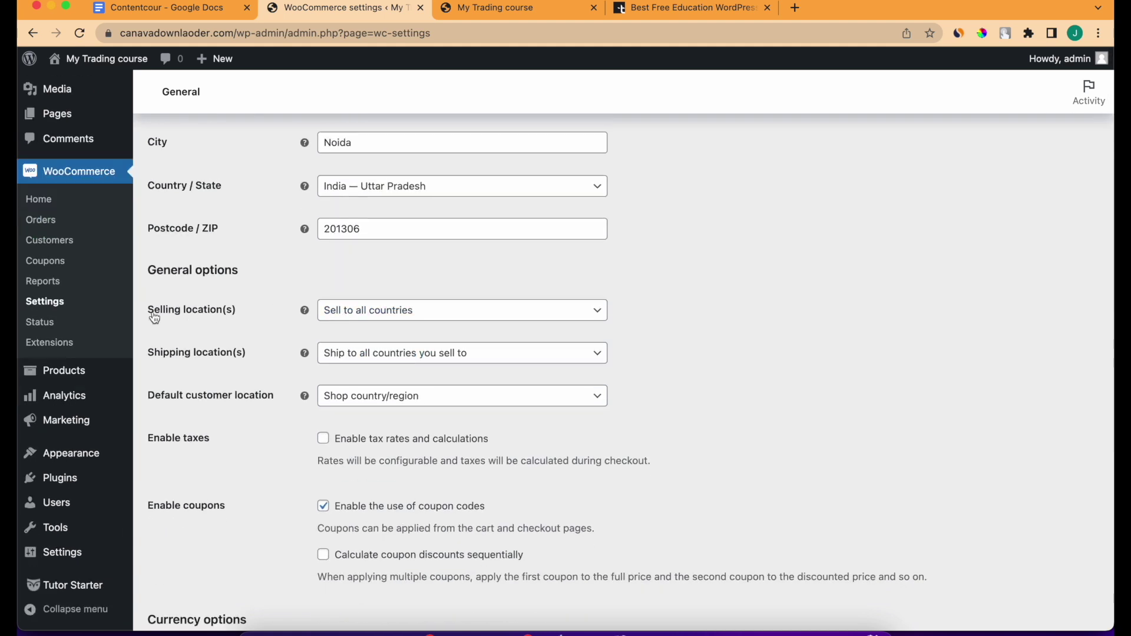
{"action": "left_click", "coordinate": [359, 311]}
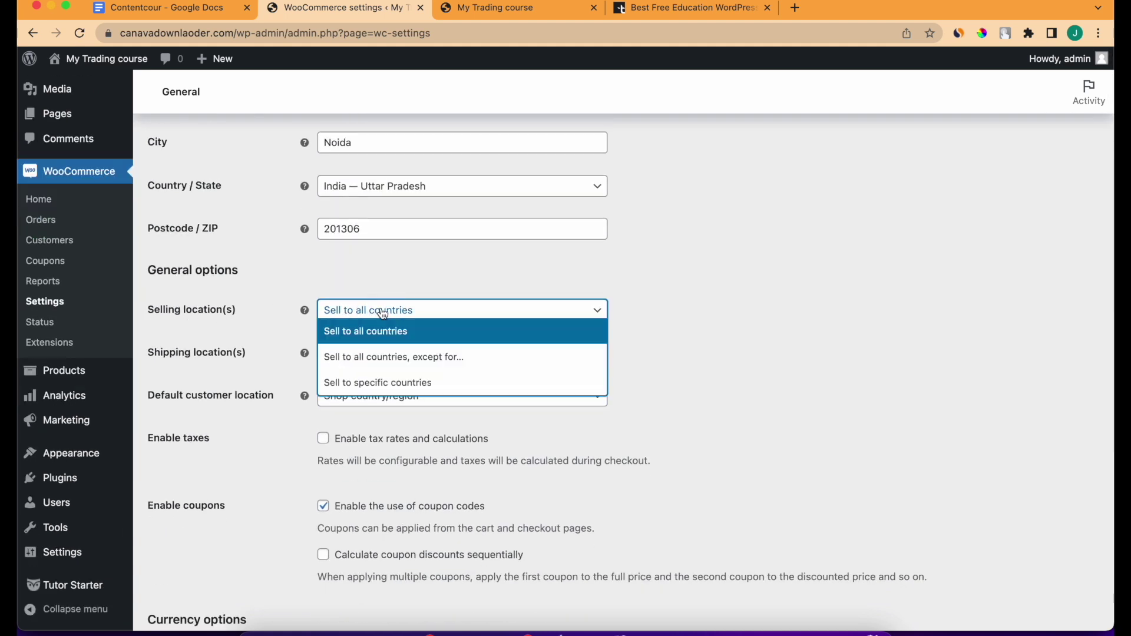
{"action": "left_click", "coordinate": [411, 381]}
{"action": "left_click", "coordinate": [406, 350]}
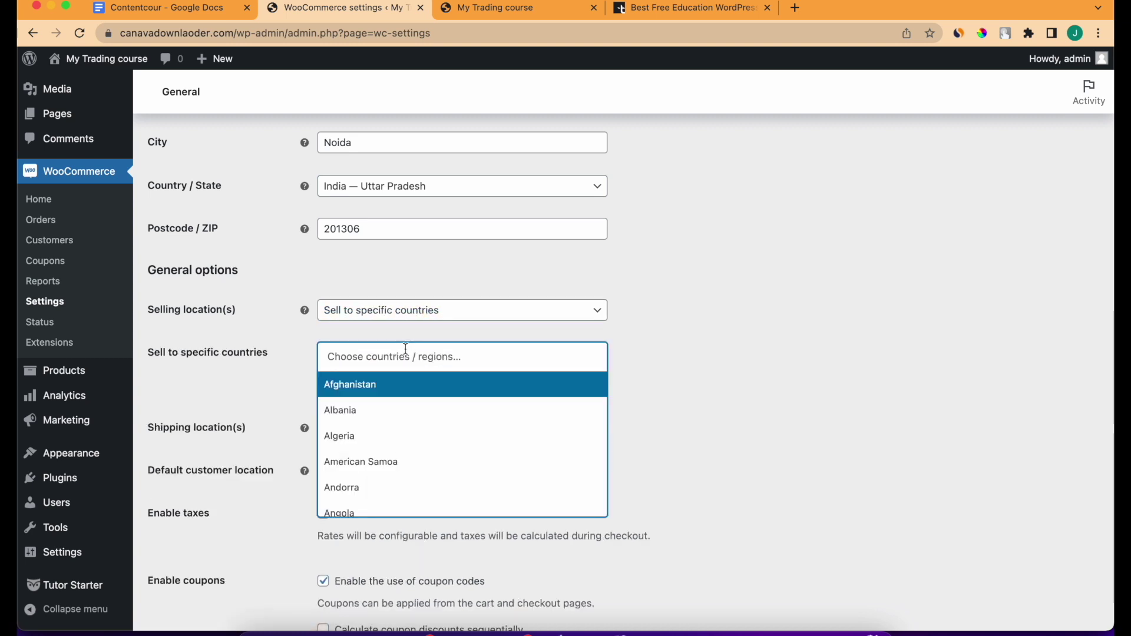
{"action": "type", "text": "India"}
{"action": "left_click", "coordinate": [399, 413]}
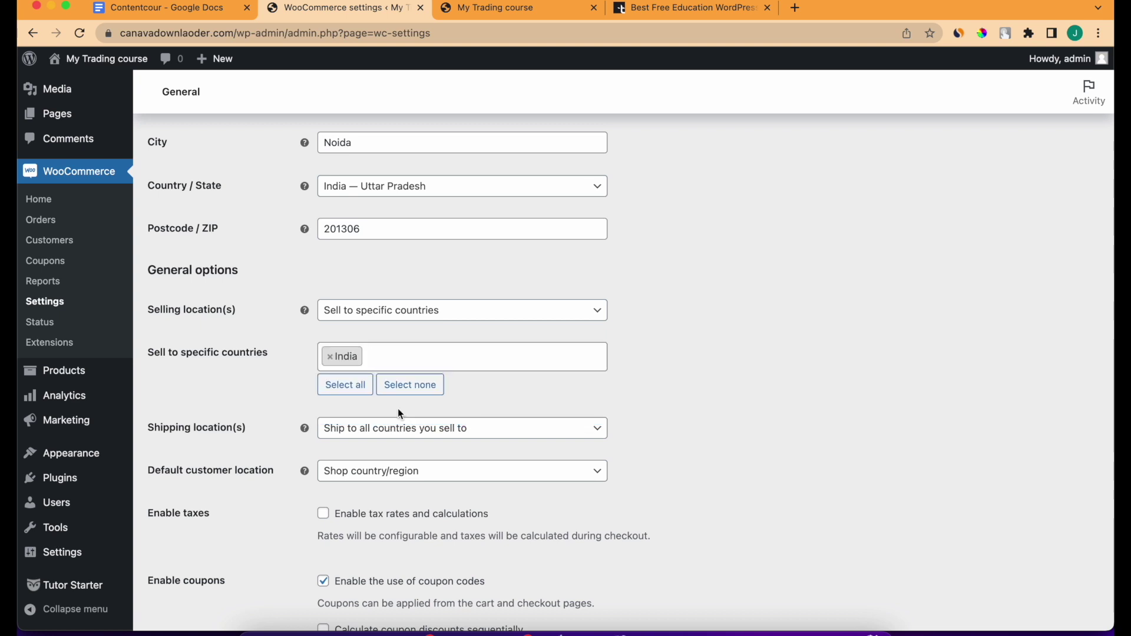
{"action": "left_click", "coordinate": [401, 318]}
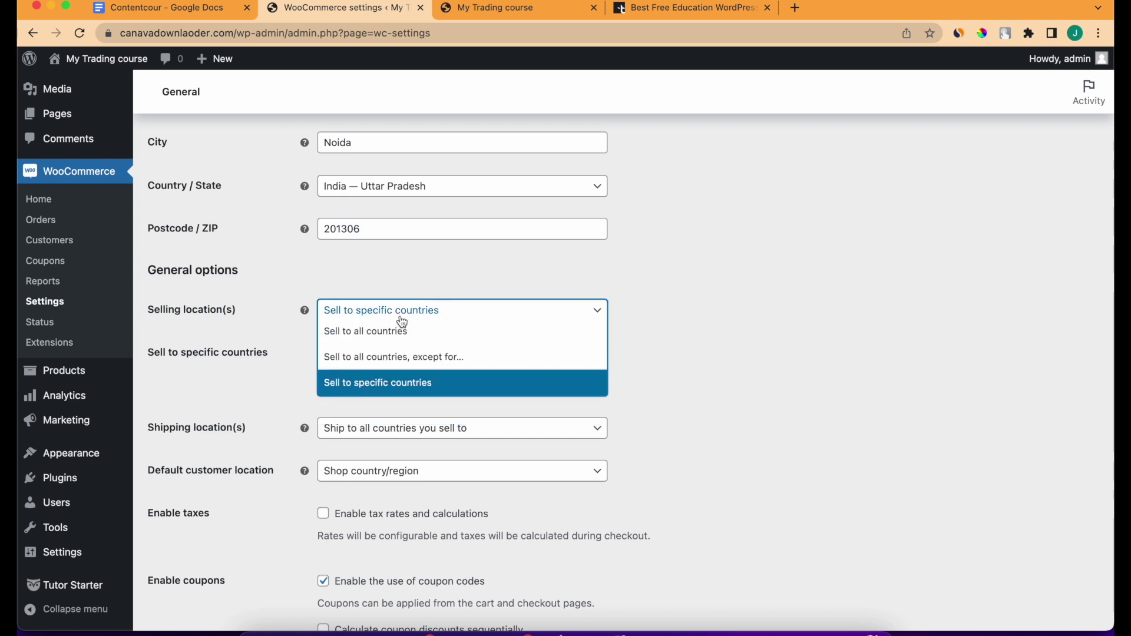
{"action": "left_click", "coordinate": [288, 340]}
Enable tax rates and calculations and save the general store settings.
{"action": "scroll", "coordinate": [318, 419], "scroll_direction": "down", "scroll_amount": 2}
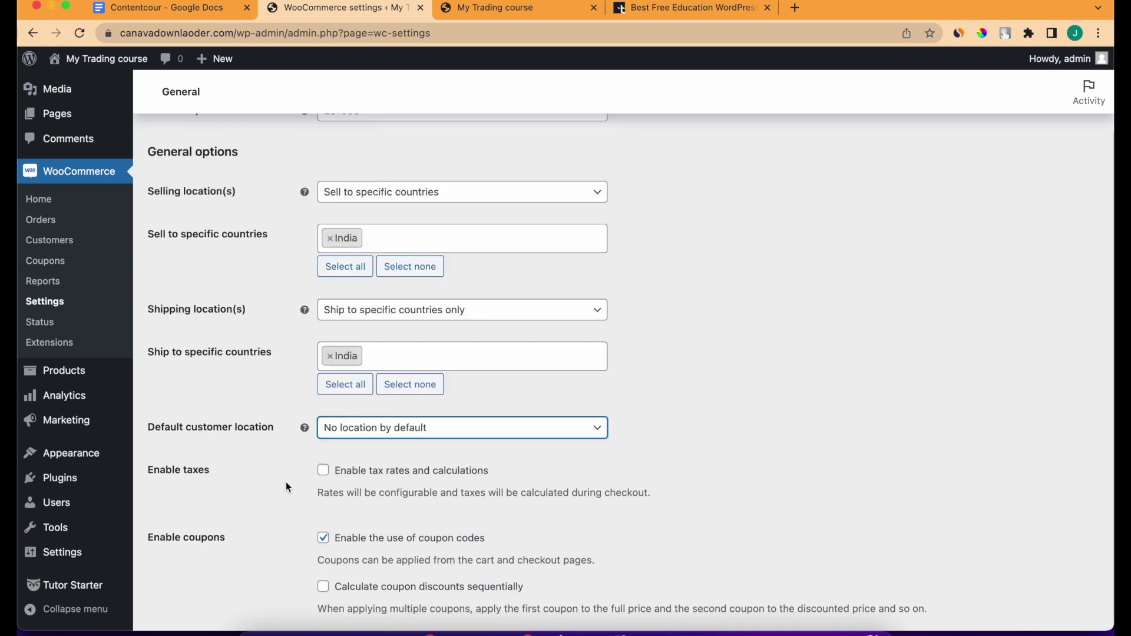
{"action": "scroll", "coordinate": [285, 482], "scroll_direction": "down", "scroll_amount": 2}
{"action": "scroll", "coordinate": [285, 481], "scroll_direction": "down", "scroll_amount": 1}
{"action": "left_click", "coordinate": [323, 396]}
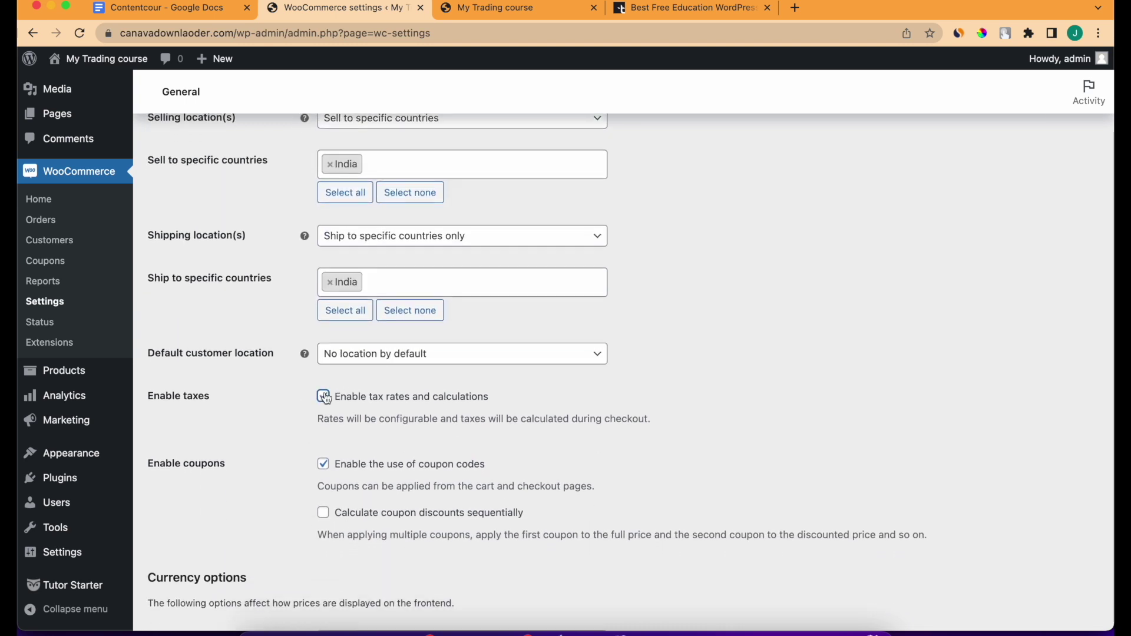
{"action": "scroll", "coordinate": [309, 450], "scroll_direction": "down", "scroll_amount": 2}
{"action": "scroll", "coordinate": [309, 450], "scroll_direction": "down", "scroll_amount": 4}
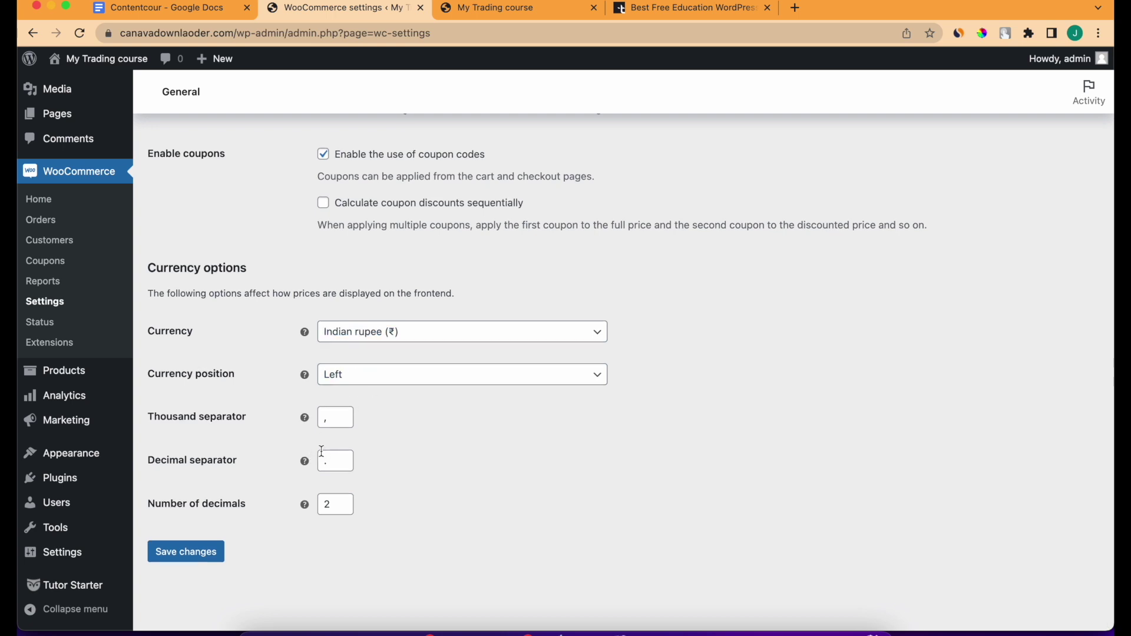
{"action": "scroll", "coordinate": [305, 288], "scroll_direction": "up", "scroll_amount": 1}
{"action": "scroll", "coordinate": [307, 290], "scroll_direction": "up", "scroll_amount": 1}
{"action": "scroll", "coordinate": [265, 430], "scroll_direction": "down", "scroll_amount": 1}
{"action": "scroll", "coordinate": [265, 430], "scroll_direction": "up", "scroll_amount": 1}
{"action": "left_click", "coordinate": [189, 614]}
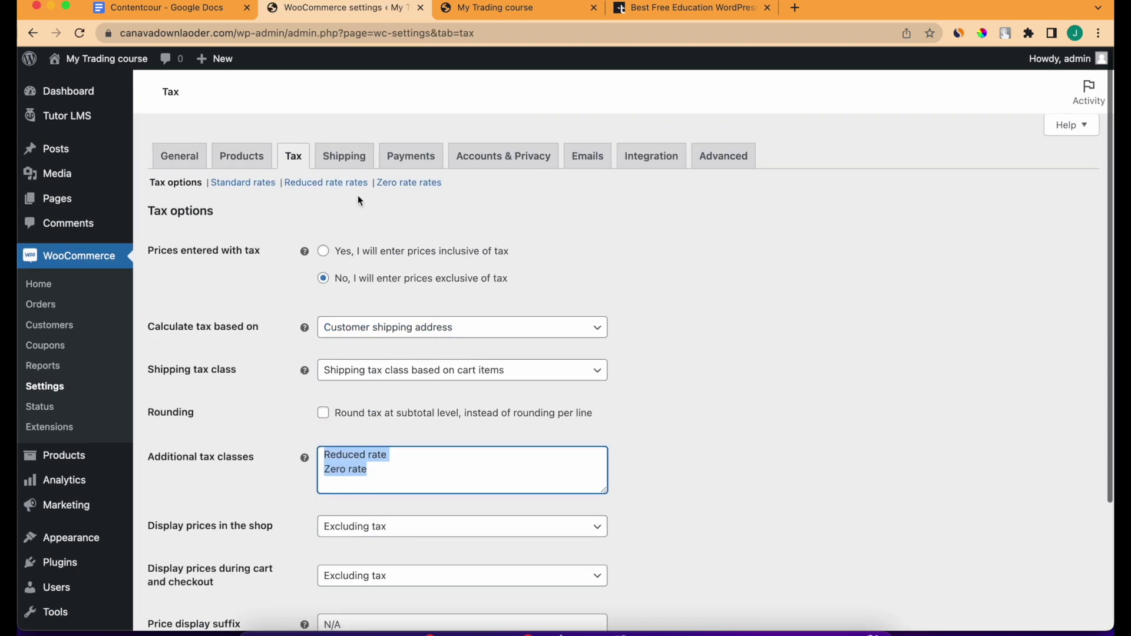
Review the Payments settings: bank transfer, check, cash on delivery, and recommended providers.
{"action": "left_click", "coordinate": [416, 155]}
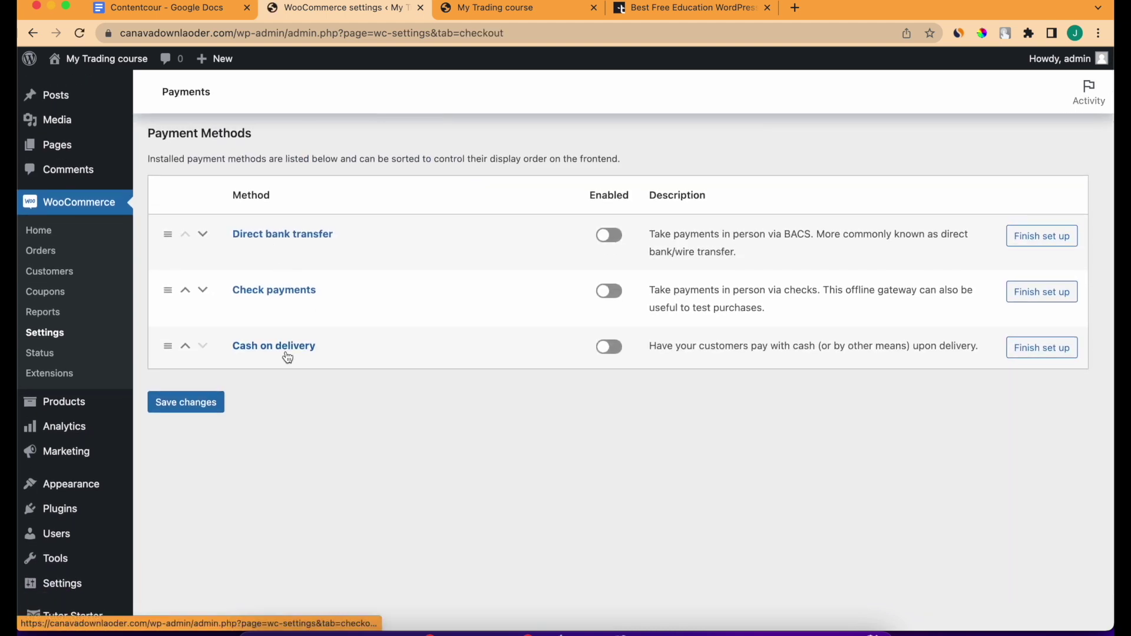
{"action": "scroll", "coordinate": [287, 357], "scroll_direction": "up", "scroll_amount": 2}
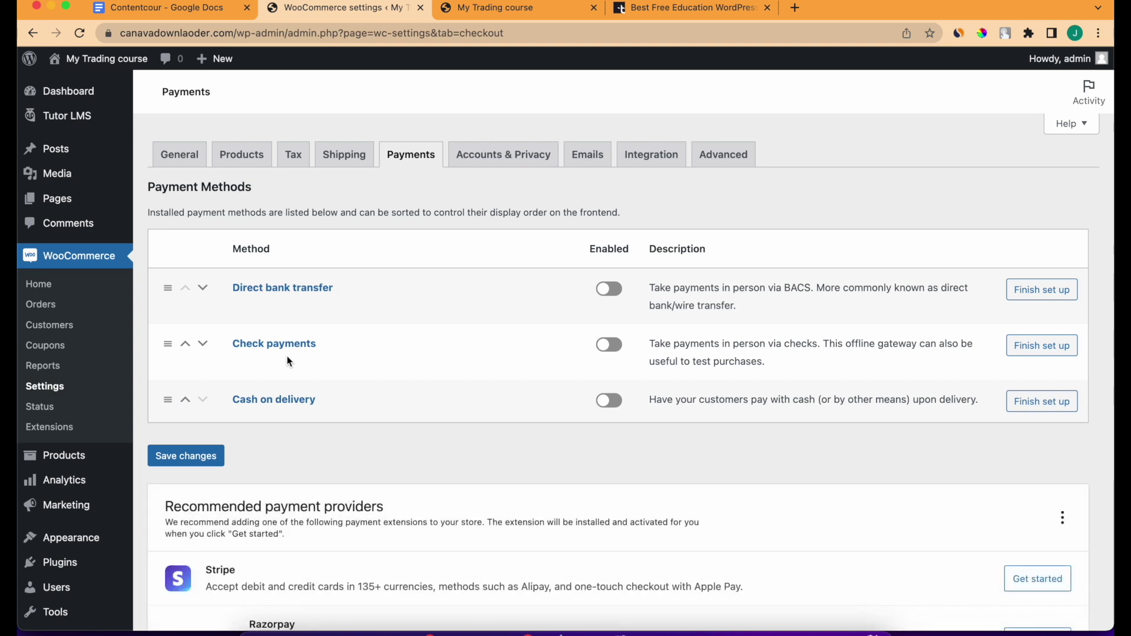
{"action": "scroll", "coordinate": [287, 356], "scroll_direction": "down", "scroll_amount": 5}
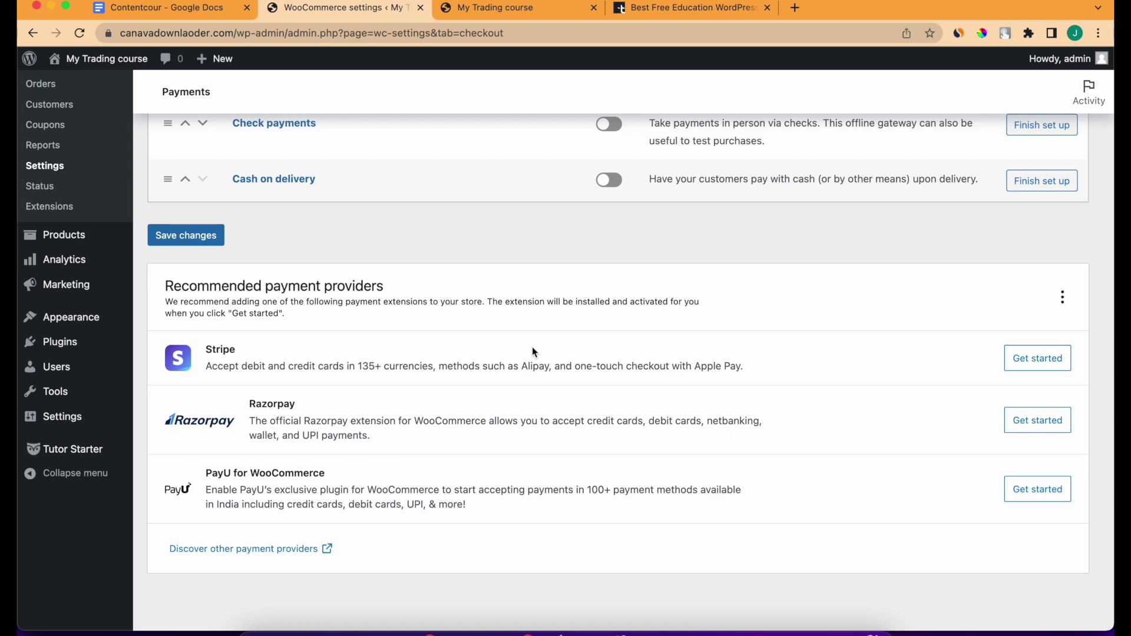
{"action": "scroll", "coordinate": [316, 308], "scroll_direction": "up", "scroll_amount": 5}
Search plugins for 'stripe' and install WooCommerce Stripe Payment Gateway.
{"action": "mouse_move", "coordinate": [72, 532]}
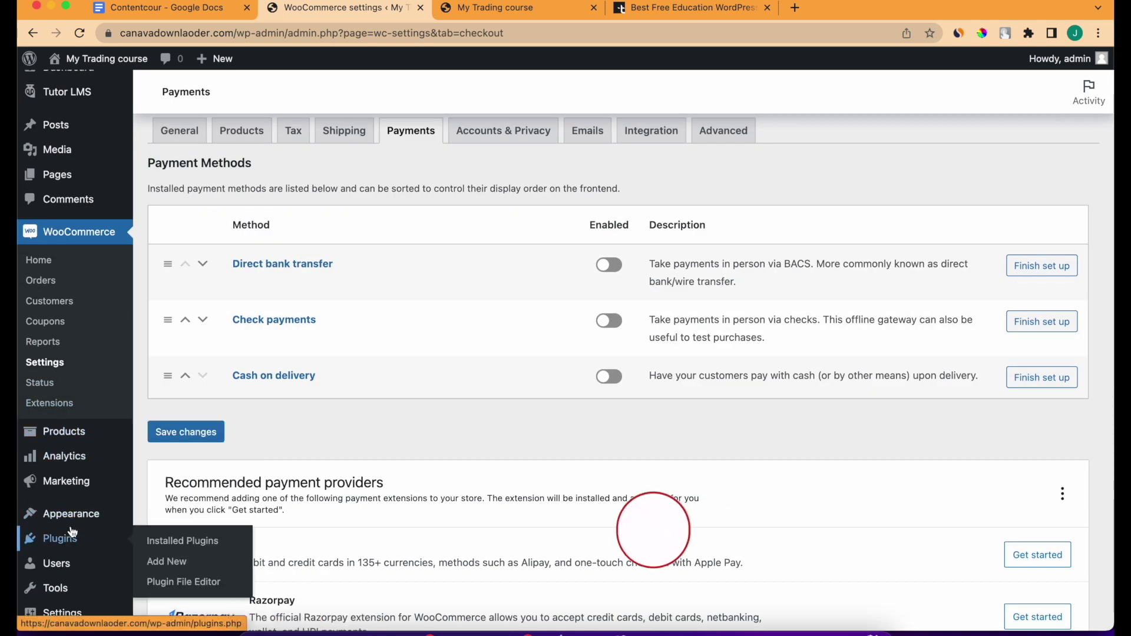
{"action": "left_click", "coordinate": [167, 561]}
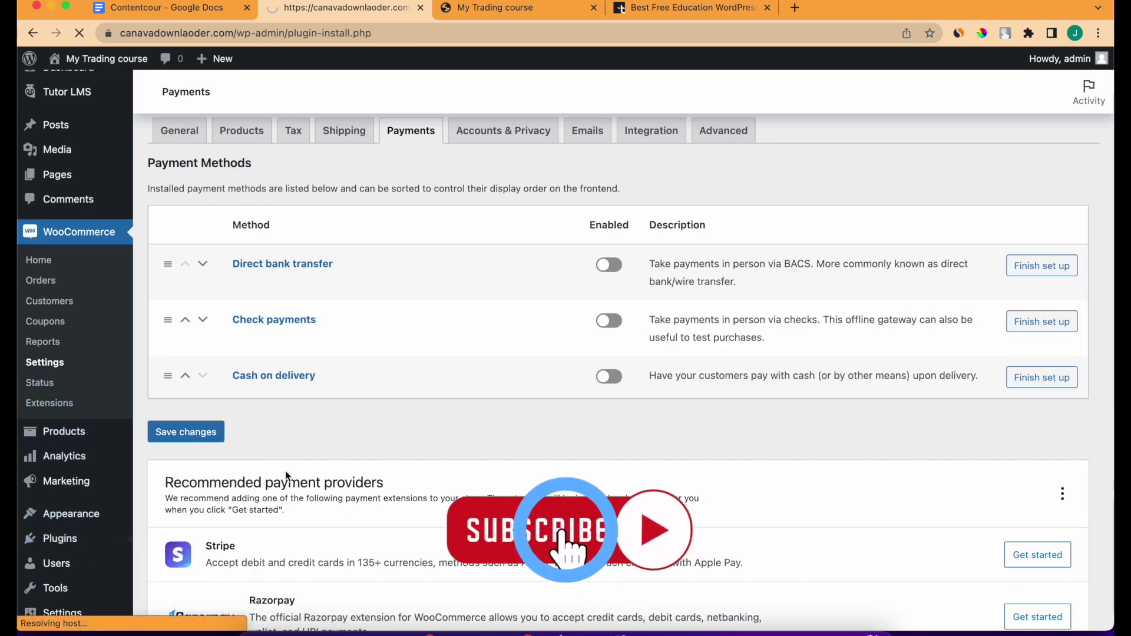
{"action": "left_click", "coordinate": [935, 136]}
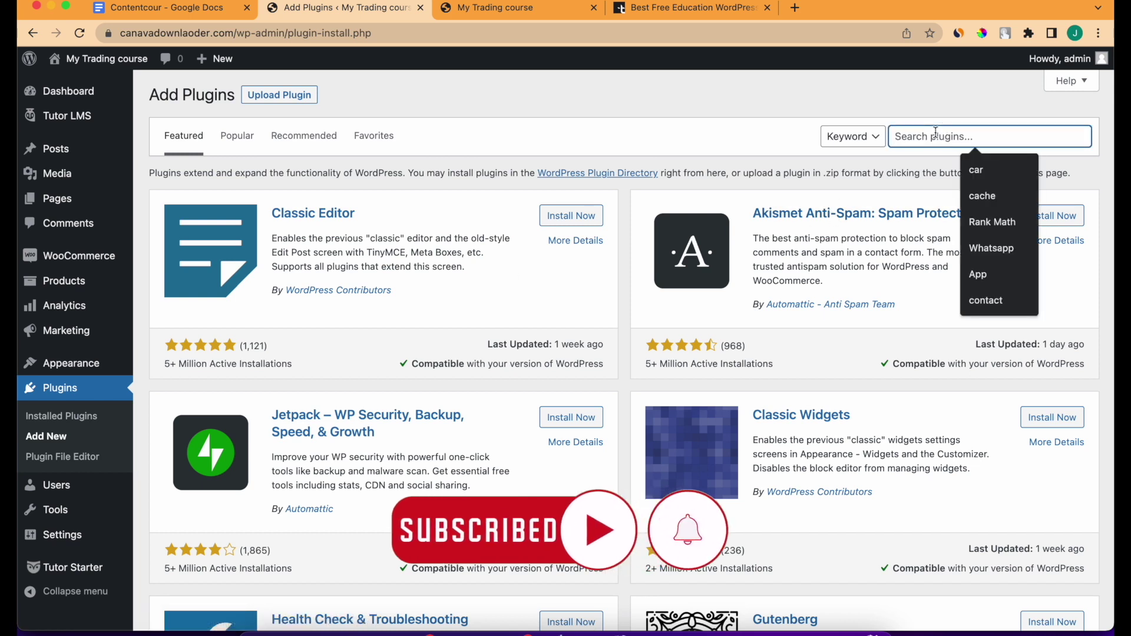
{"action": "type", "text": "stripe"}
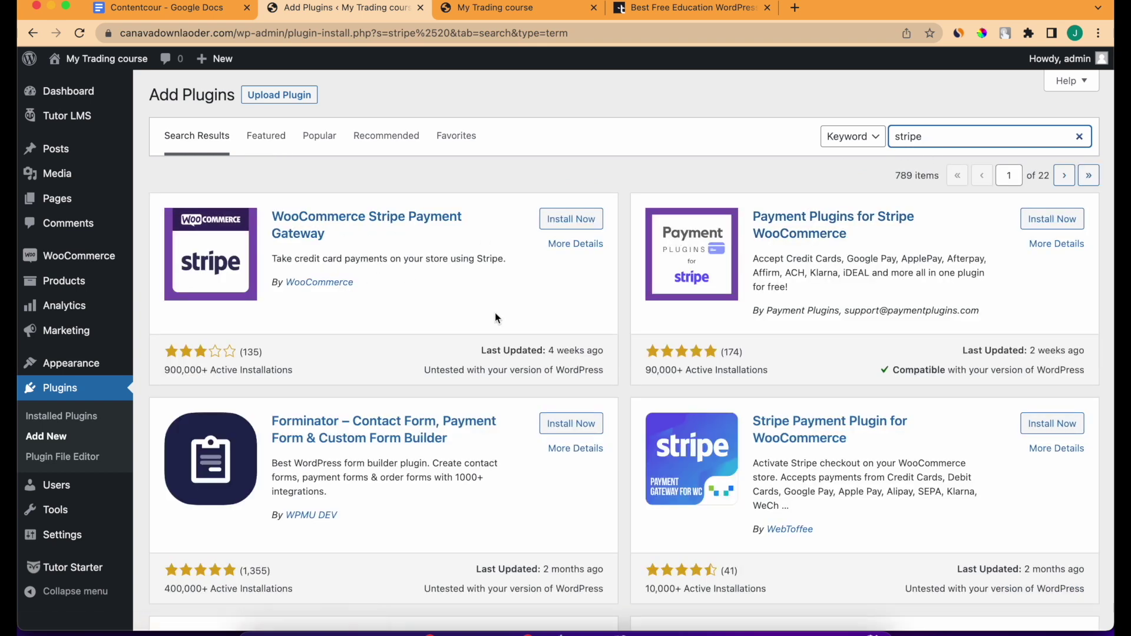
{"action": "scroll", "coordinate": [584, 346], "scroll_direction": "down", "scroll_amount": 1}
{"action": "scroll", "coordinate": [585, 347], "scroll_direction": "up", "scroll_amount": 1}
{"action": "left_click", "coordinate": [571, 219]}
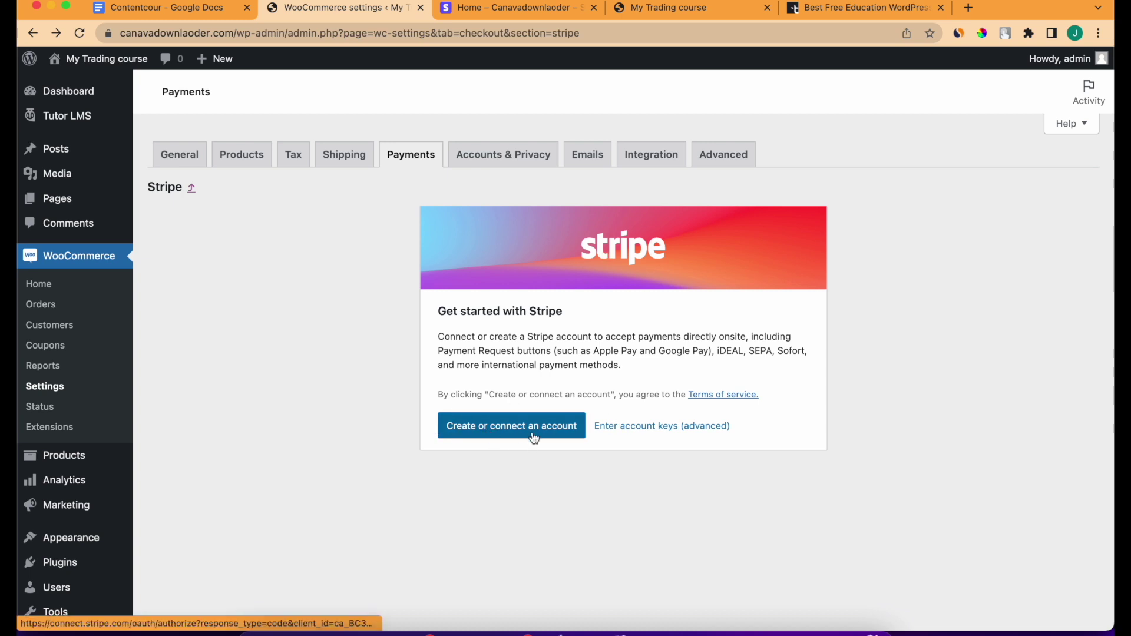
Connect the existing Stripe account to WooCommerce from the Stripe setup page.
{"action": "left_click", "coordinate": [512, 7]}
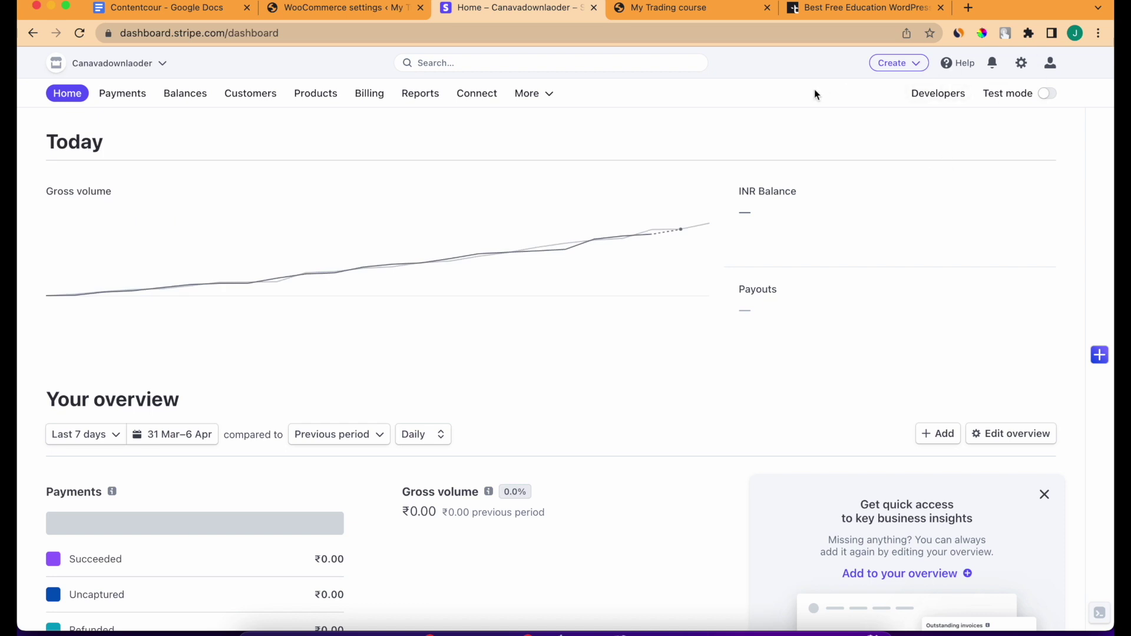
{"action": "left_click", "coordinate": [378, 13]}
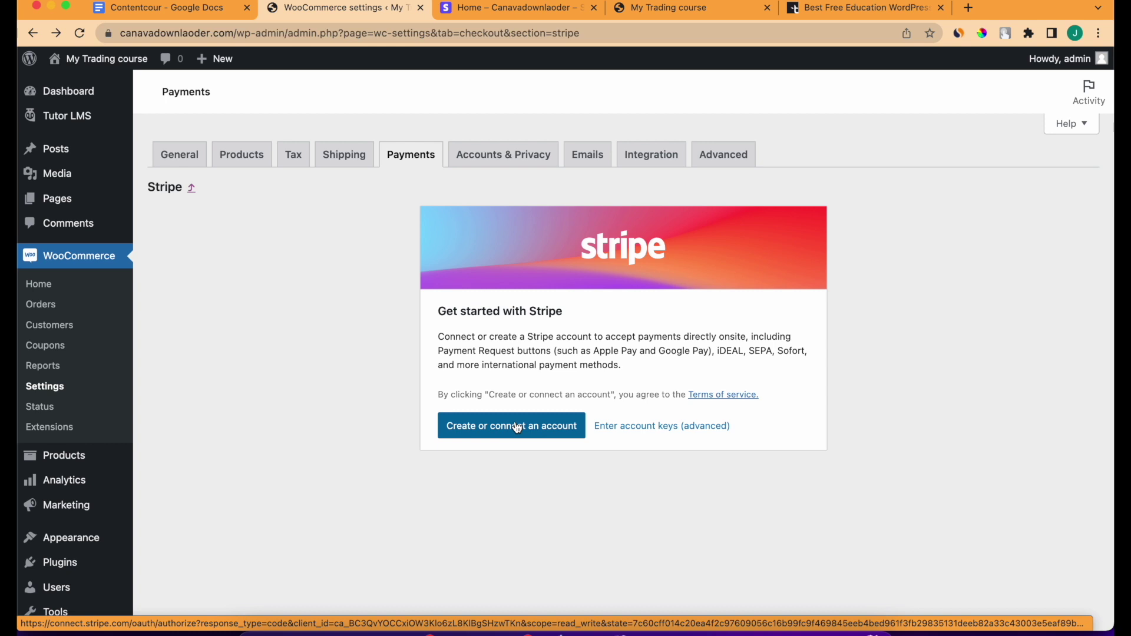
{"action": "left_click", "coordinate": [517, 426]}
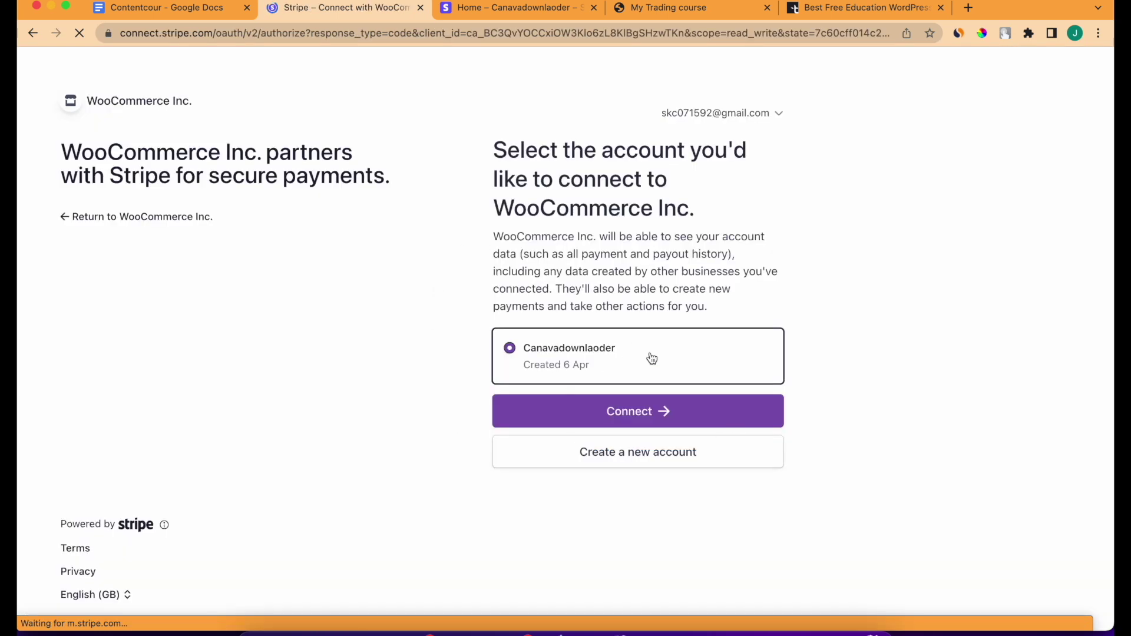
{"action": "left_click", "coordinate": [620, 423]}
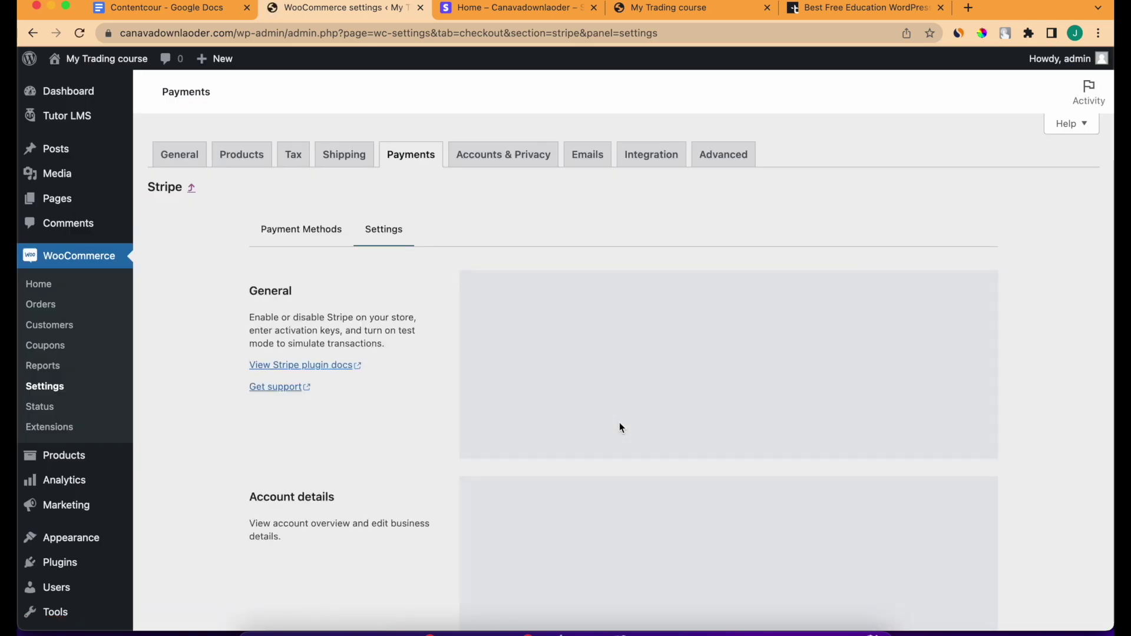
Copy the webhook endpoint URL into Webhook Secret and save the live keys.
{"action": "scroll", "coordinate": [497, 461], "scroll_direction": "down", "scroll_amount": 1}
{"action": "scroll", "coordinate": [502, 470], "scroll_direction": "down", "scroll_amount": 10}
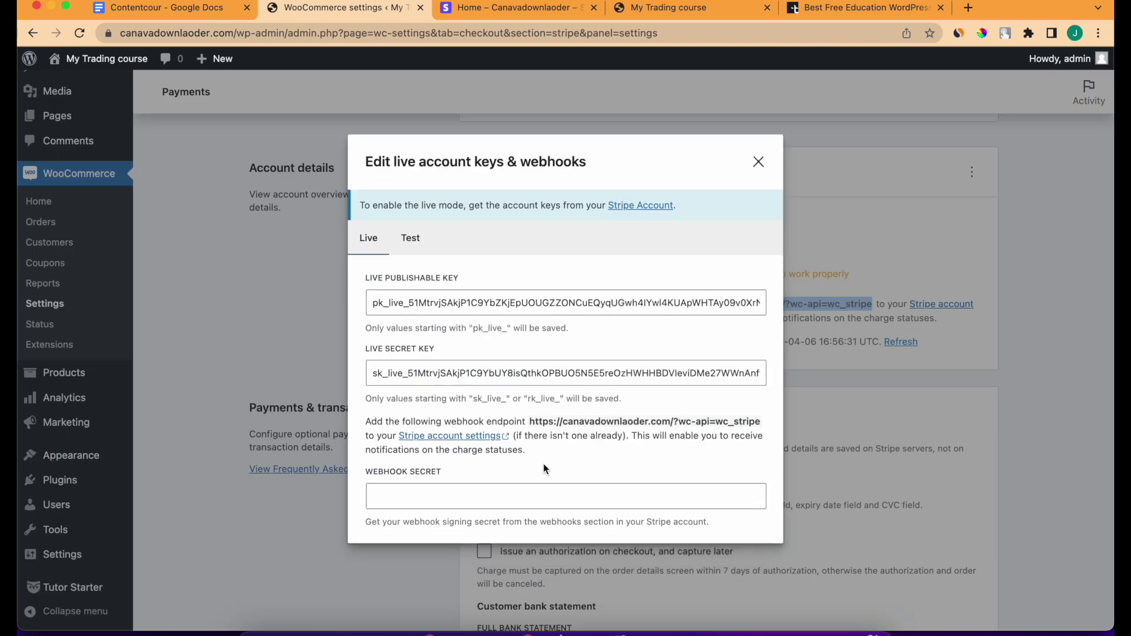
{"action": "left_click", "coordinate": [524, 494]}
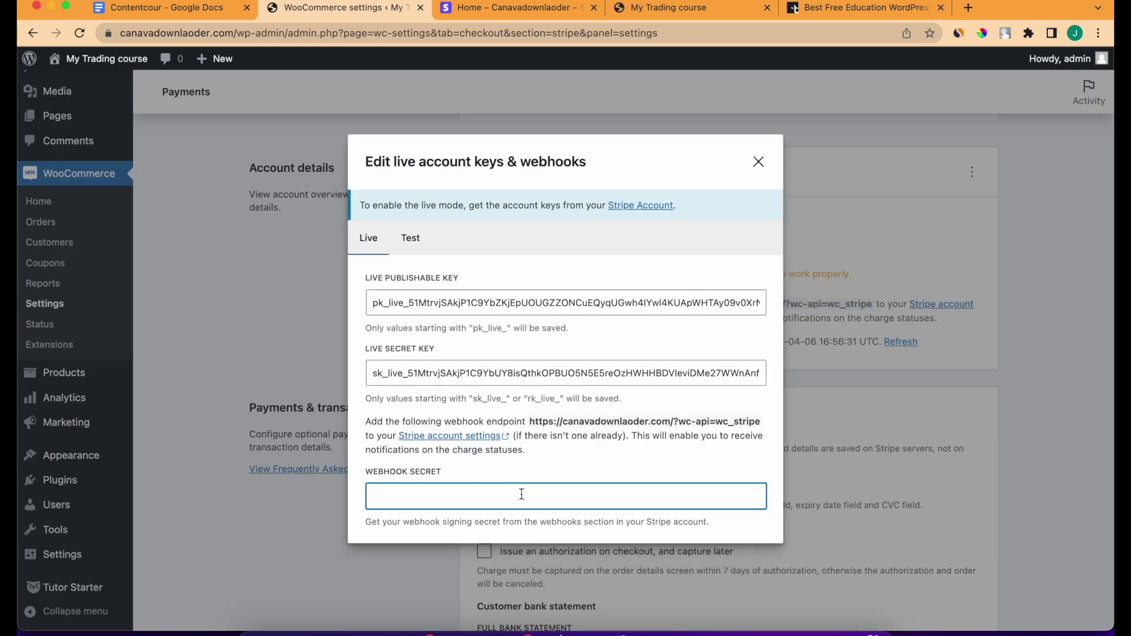
{"action": "left_click_drag", "start_coordinate": [531, 420], "coordinate": [760, 424]}
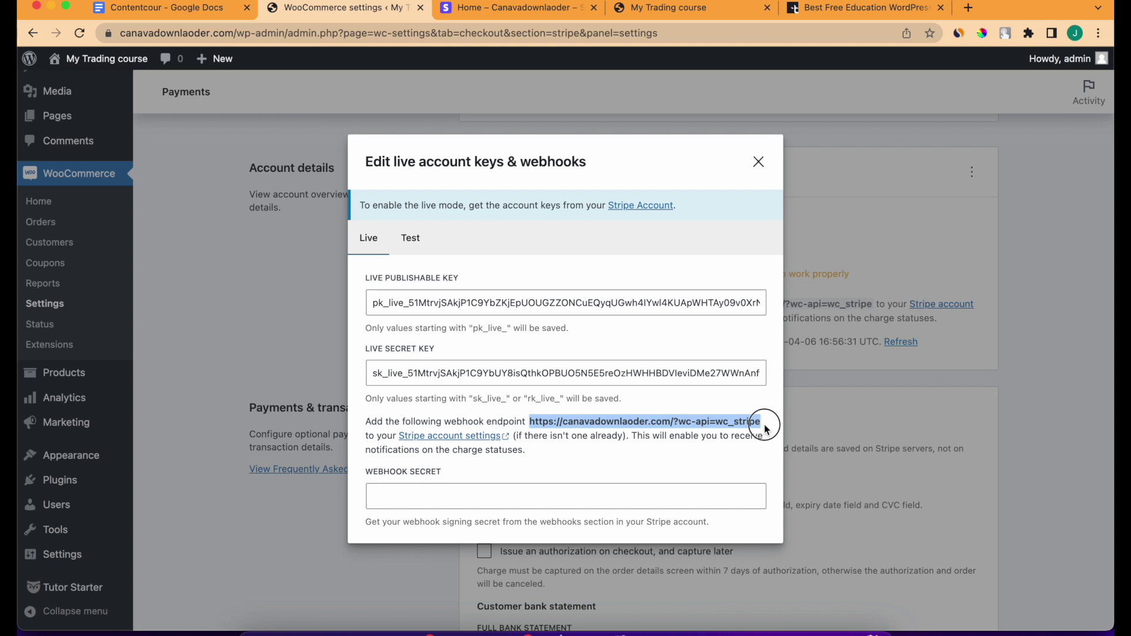
{"action": "key", "text": "super+c"}
{"action": "left_click", "coordinate": [521, 496]}
{"action": "key", "text": "super+v"}
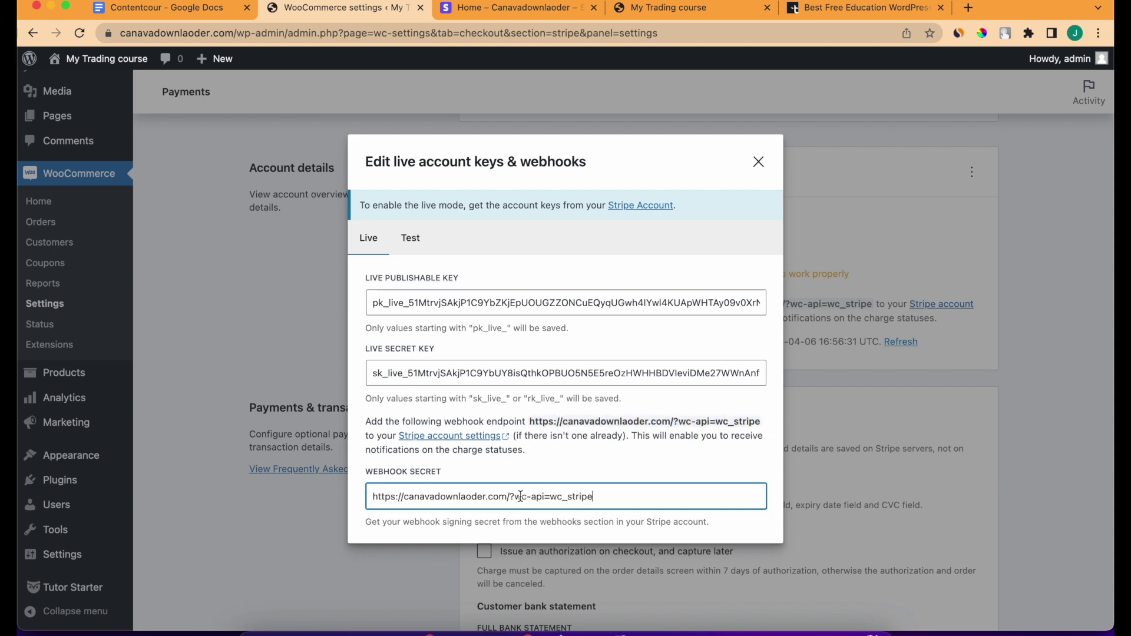
{"action": "scroll", "coordinate": [737, 362], "scroll_direction": "down", "scroll_amount": 2}
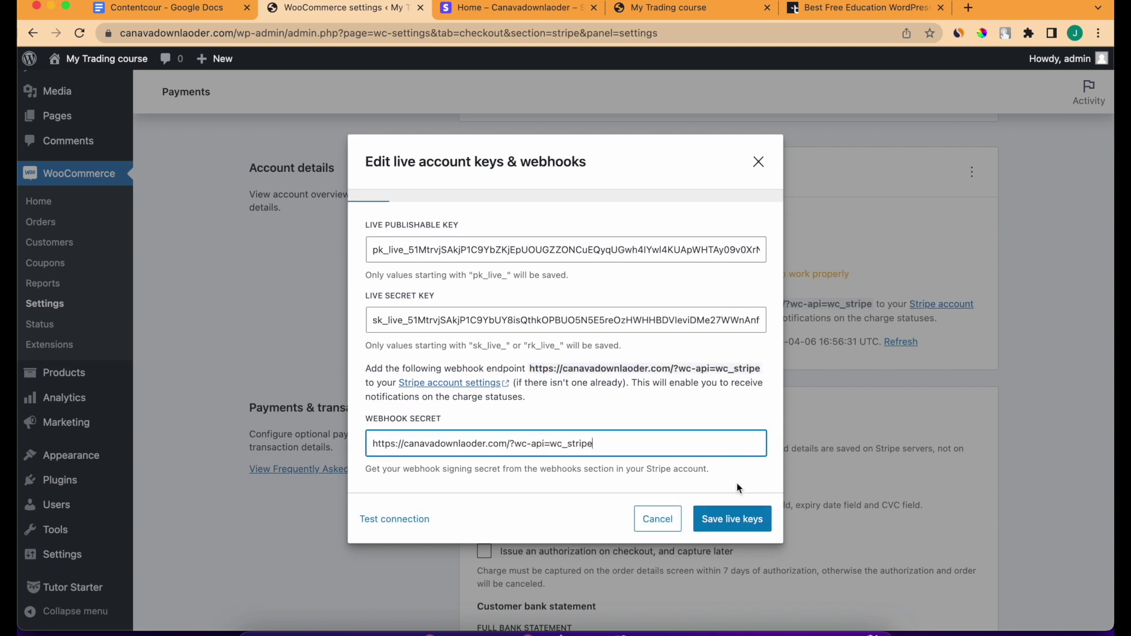
{"action": "left_click", "coordinate": [733, 518]}
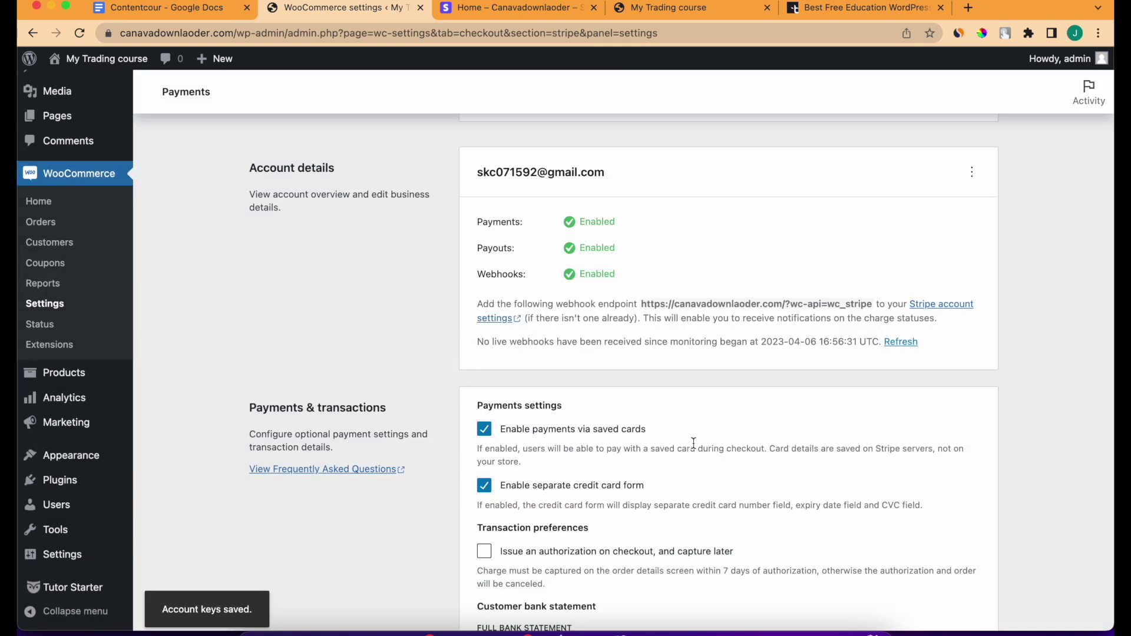
Save the Stripe gateway settings with Stripe enabled.
{"action": "scroll", "coordinate": [694, 442], "scroll_direction": "down", "scroll_amount": 5}
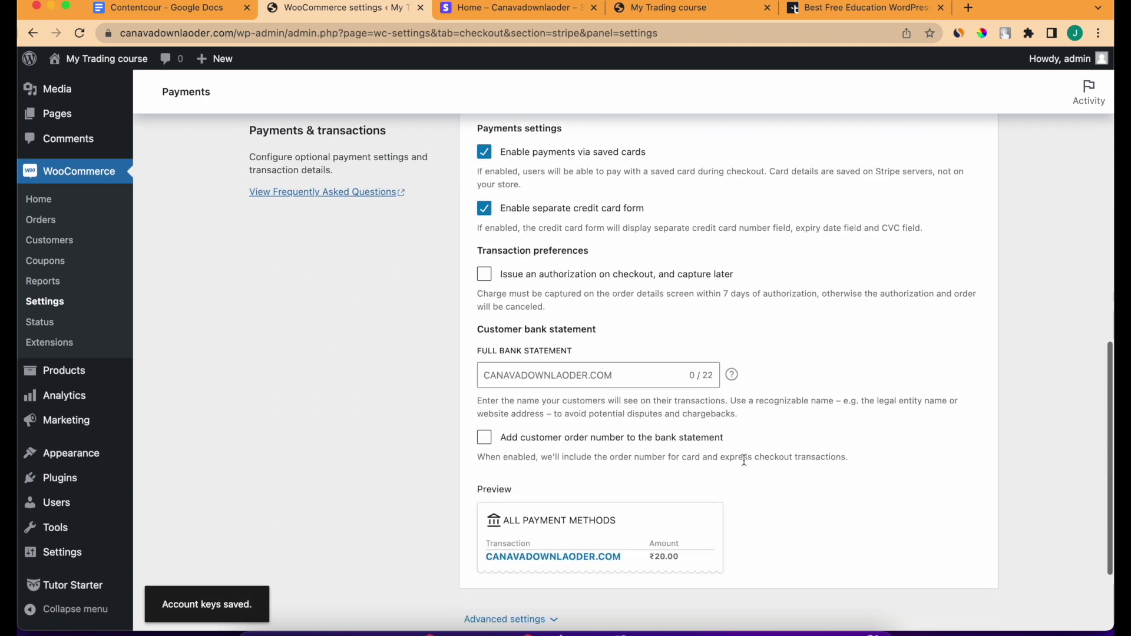
{"action": "scroll", "coordinate": [542, 343], "scroll_direction": "down", "scroll_amount": 2}
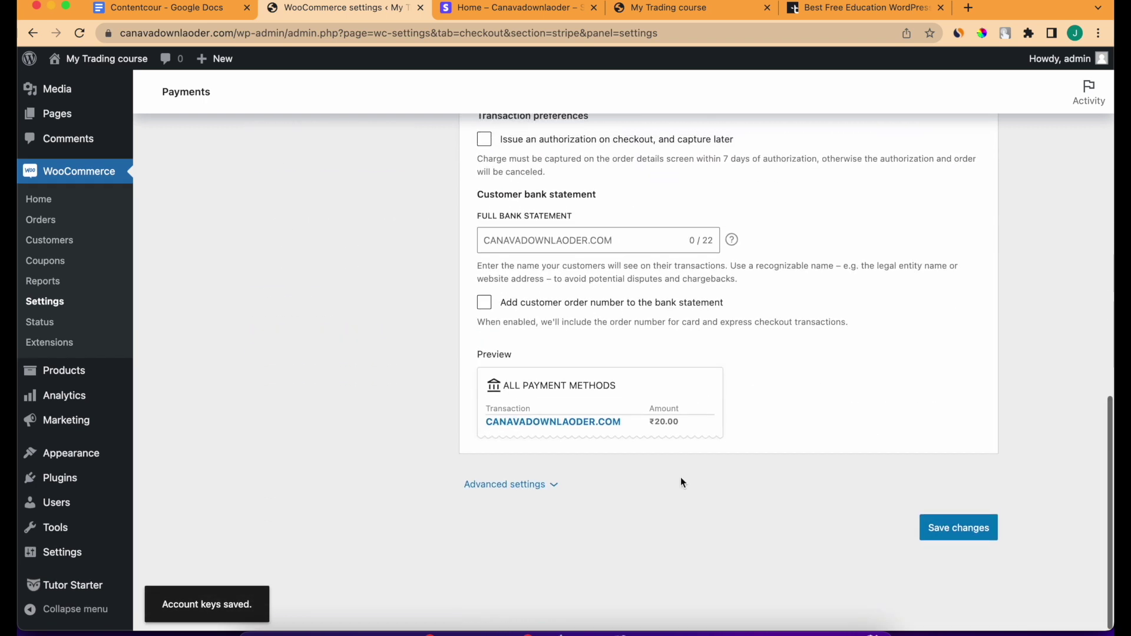
{"action": "left_click", "coordinate": [939, 528]}
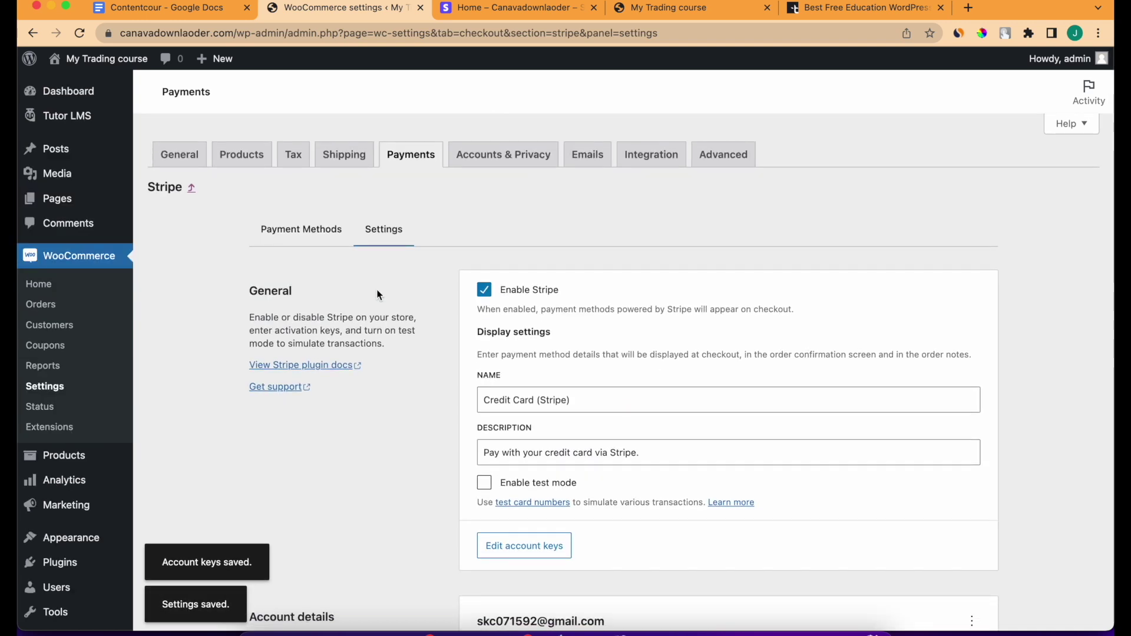
Edit the Bank Nift Maha trading course and check which products Select product offers.
{"action": "left_click", "coordinate": [488, 163]}
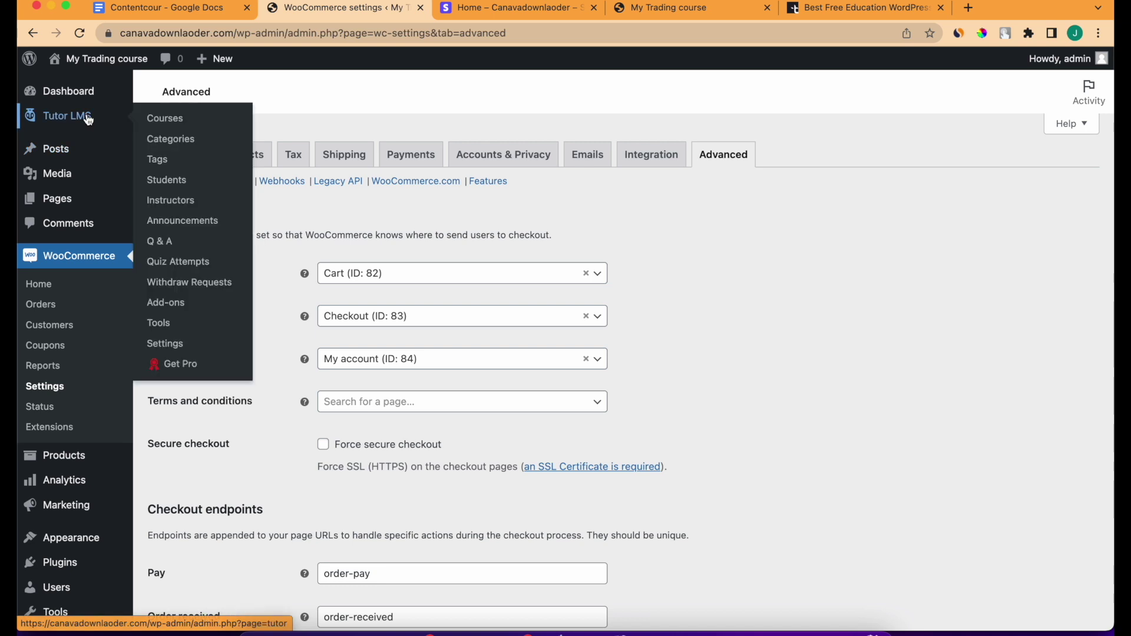
{"action": "scroll", "coordinate": [106, 341], "scroll_direction": "down", "scroll_amount": 1}
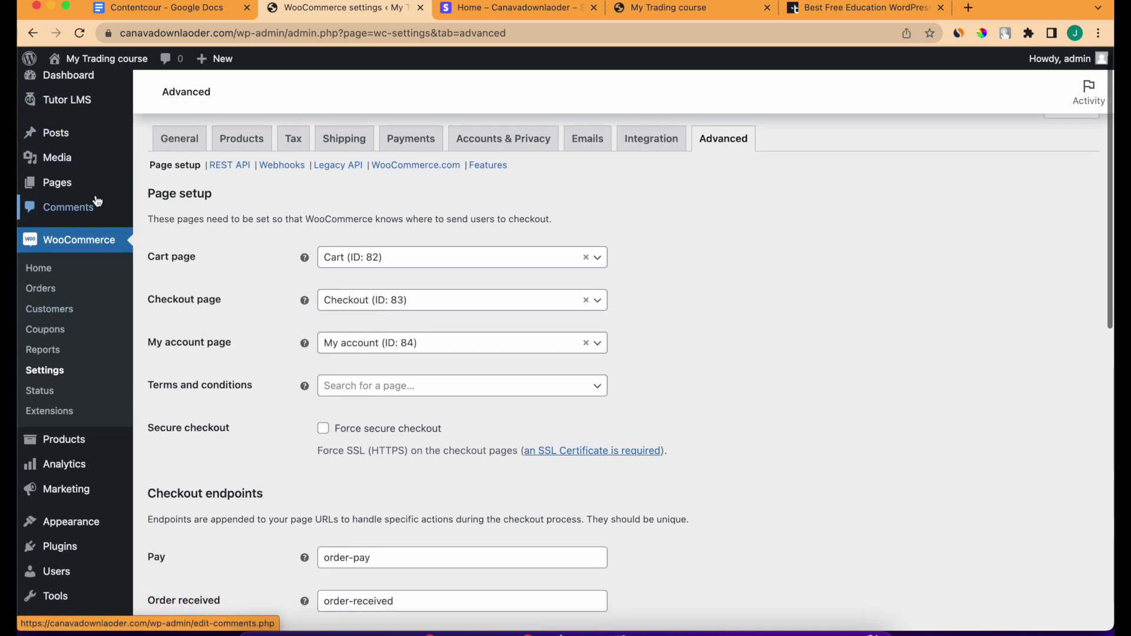
{"action": "left_click", "coordinate": [200, 100]}
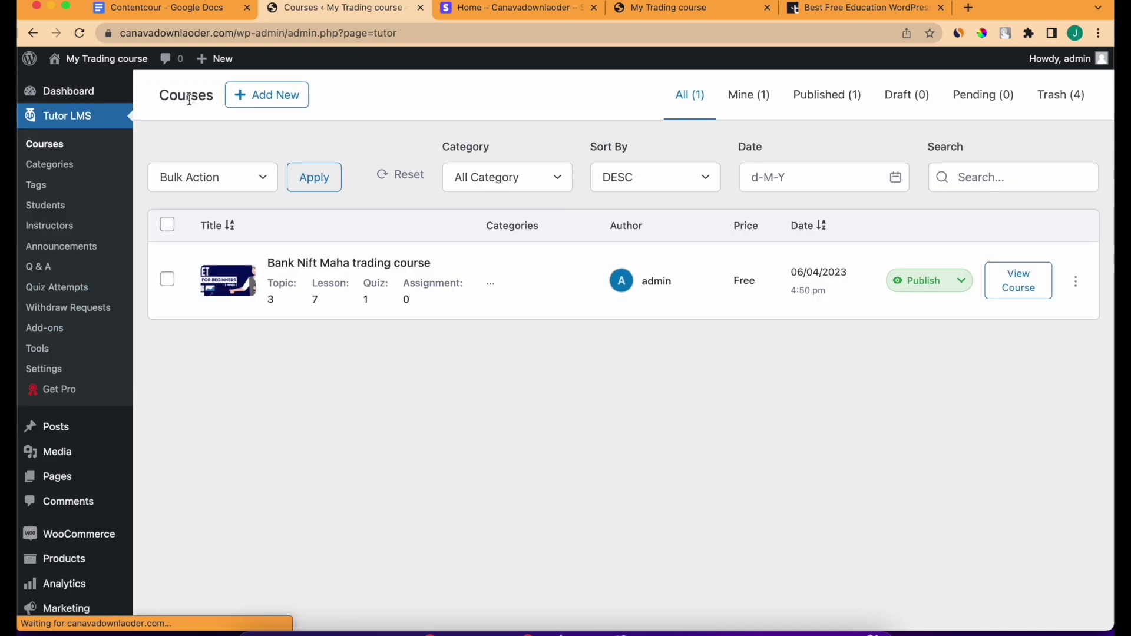
{"action": "left_click", "coordinate": [1075, 283]}
{"action": "left_click", "coordinate": [1030, 311]}
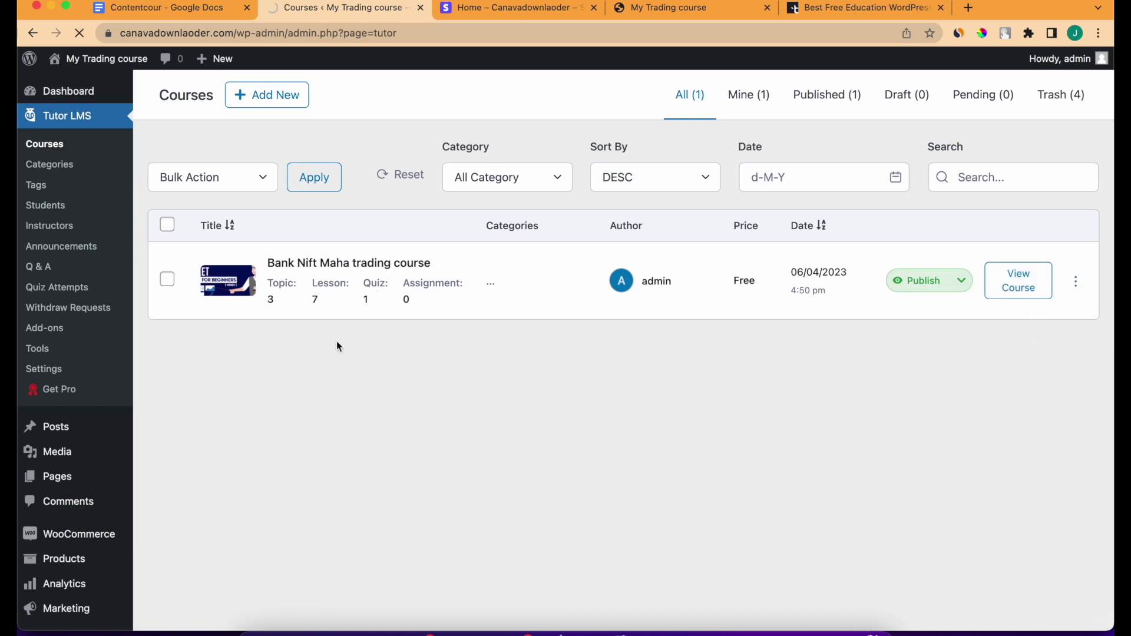
{"action": "scroll", "coordinate": [295, 376], "scroll_direction": "down", "scroll_amount": 1}
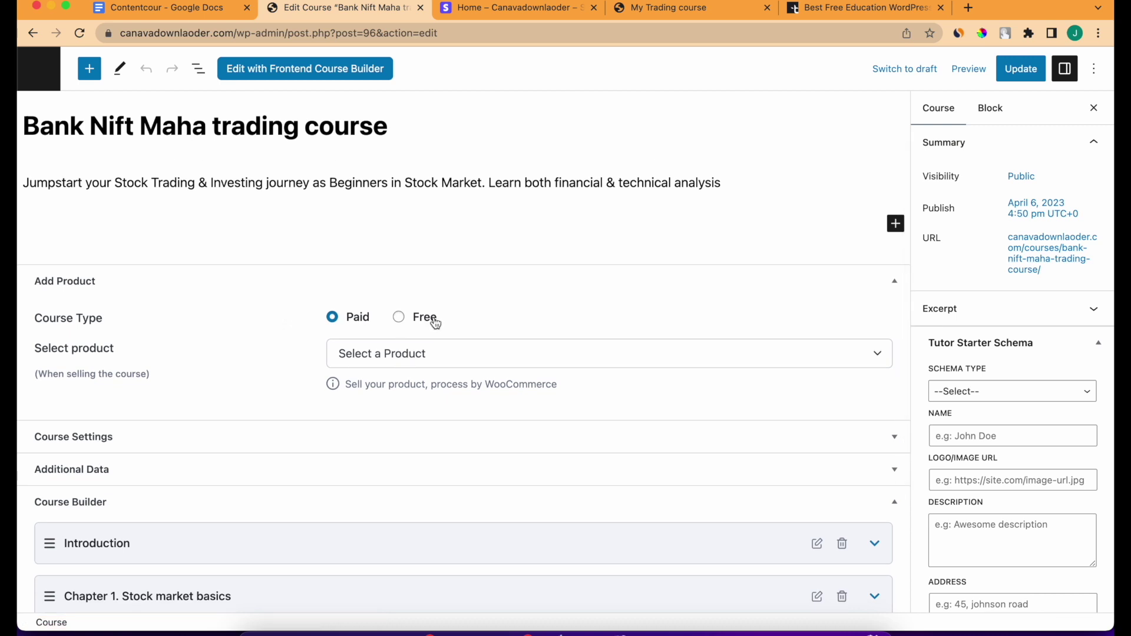
{"action": "left_click", "coordinate": [423, 352]}
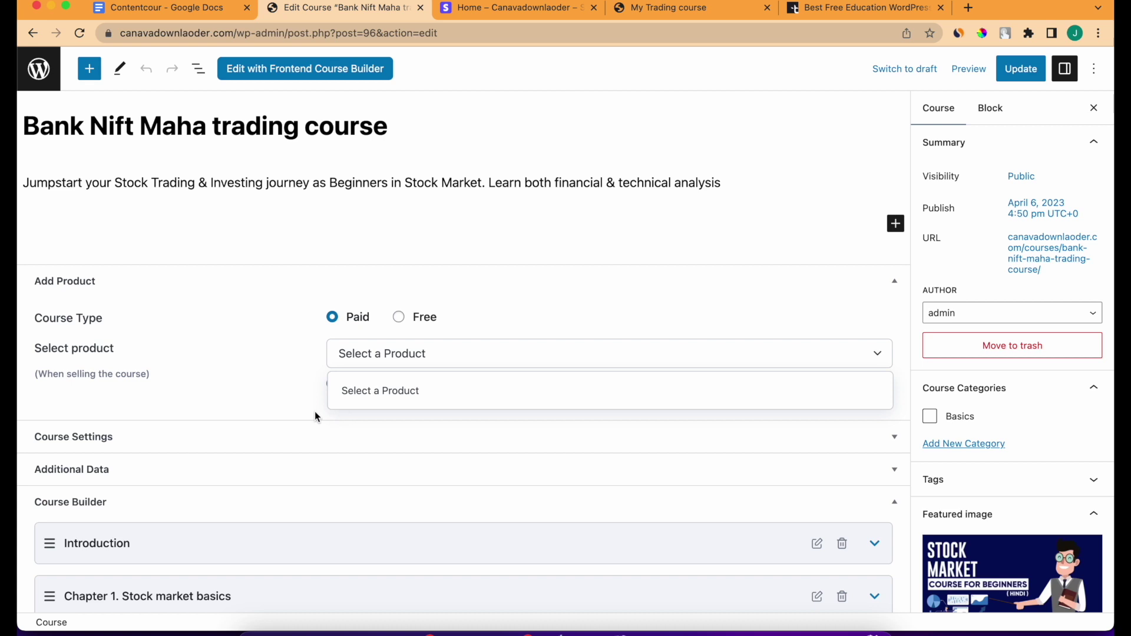
Select the course title for reuse and return to the Tutor LMS Courses list.
{"action": "left_click", "coordinate": [285, 160]}
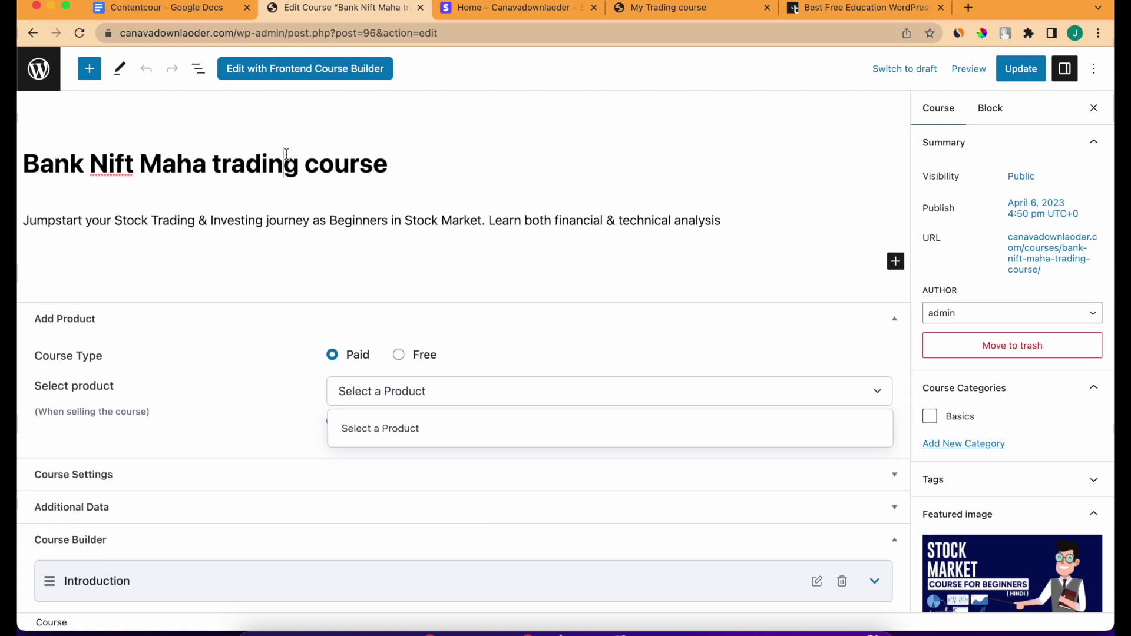
{"action": "triple_click", "coordinate": [285, 154]}
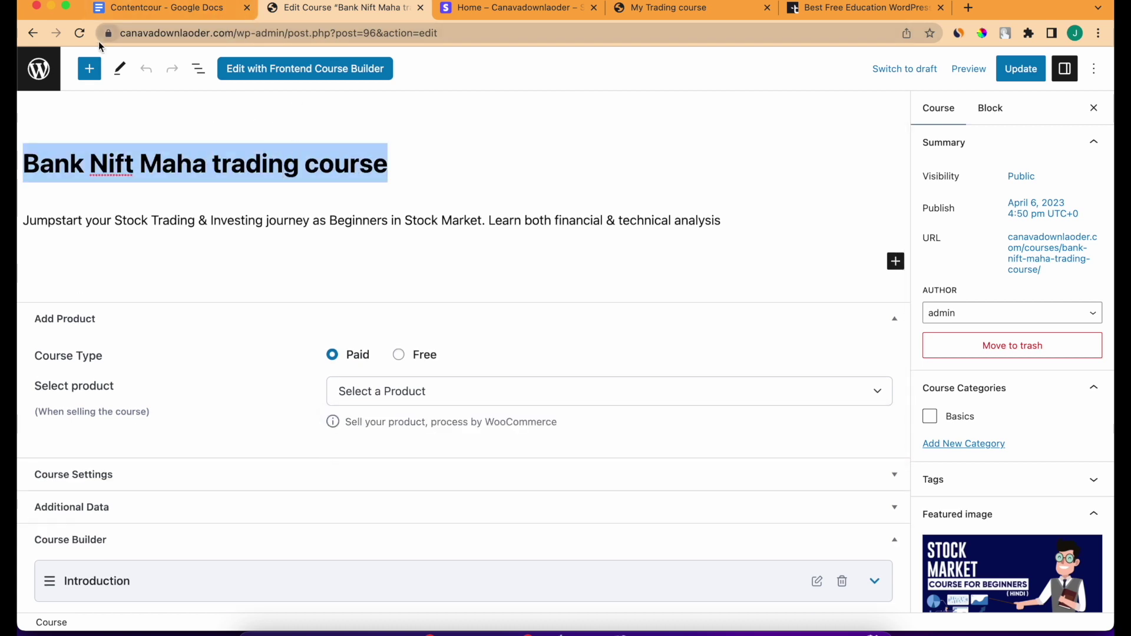
{"action": "left_click", "coordinate": [32, 33]}
{"action": "scroll", "coordinate": [80, 381], "scroll_direction": "down", "scroll_amount": 2}
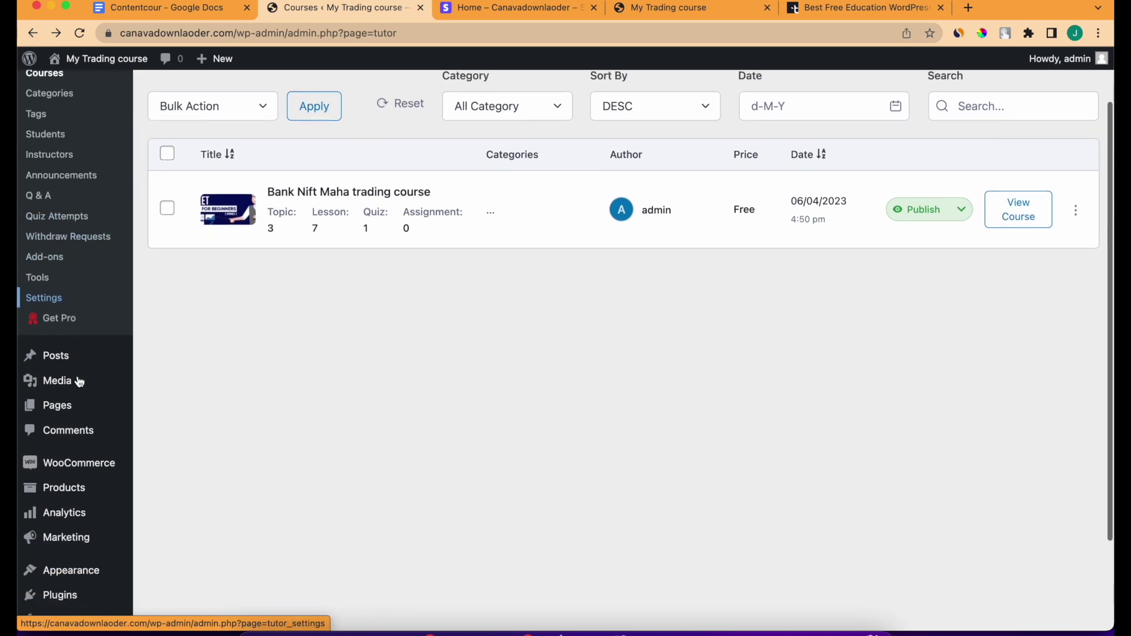
{"action": "scroll", "coordinate": [80, 382], "scroll_direction": "down", "scroll_amount": 3}
{"action": "mouse_move", "coordinate": [71, 381]}
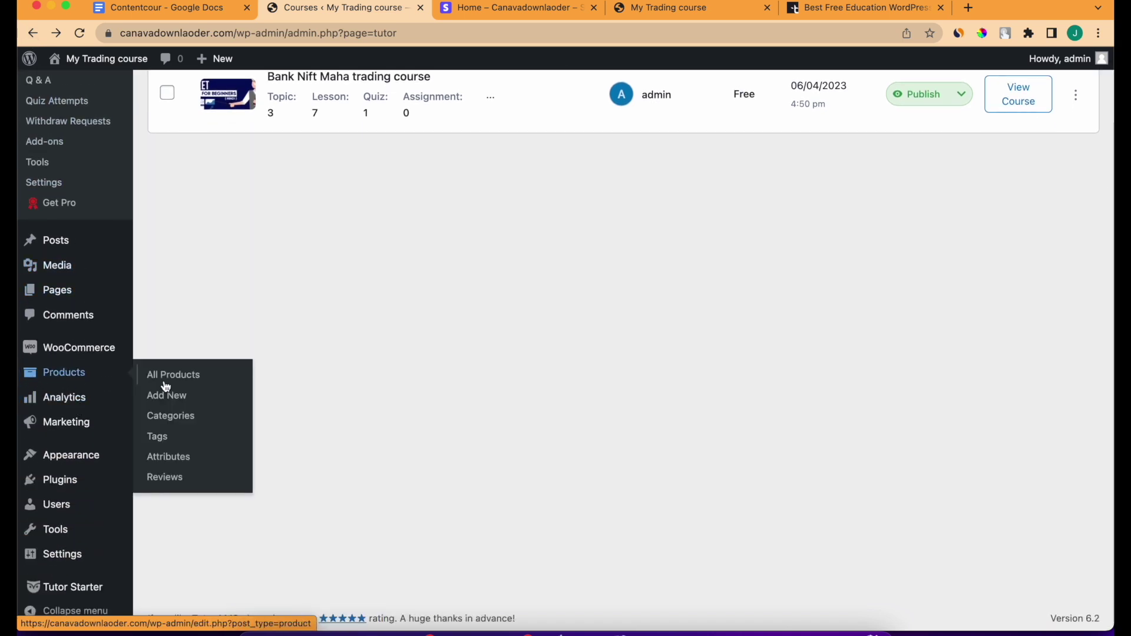
Create a new product titled 'Bank Nift Maha trading course', marked For Tutor.
{"action": "left_click", "coordinate": [175, 403]}
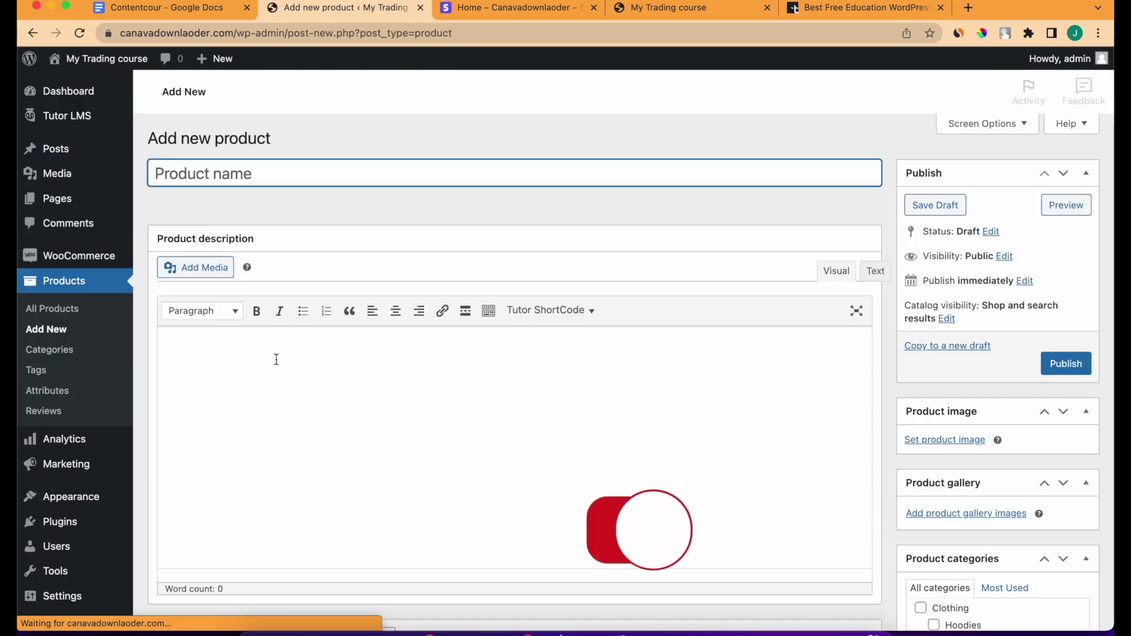
{"action": "left_click", "coordinate": [297, 174]}
{"action": "key", "text": "super+v"}
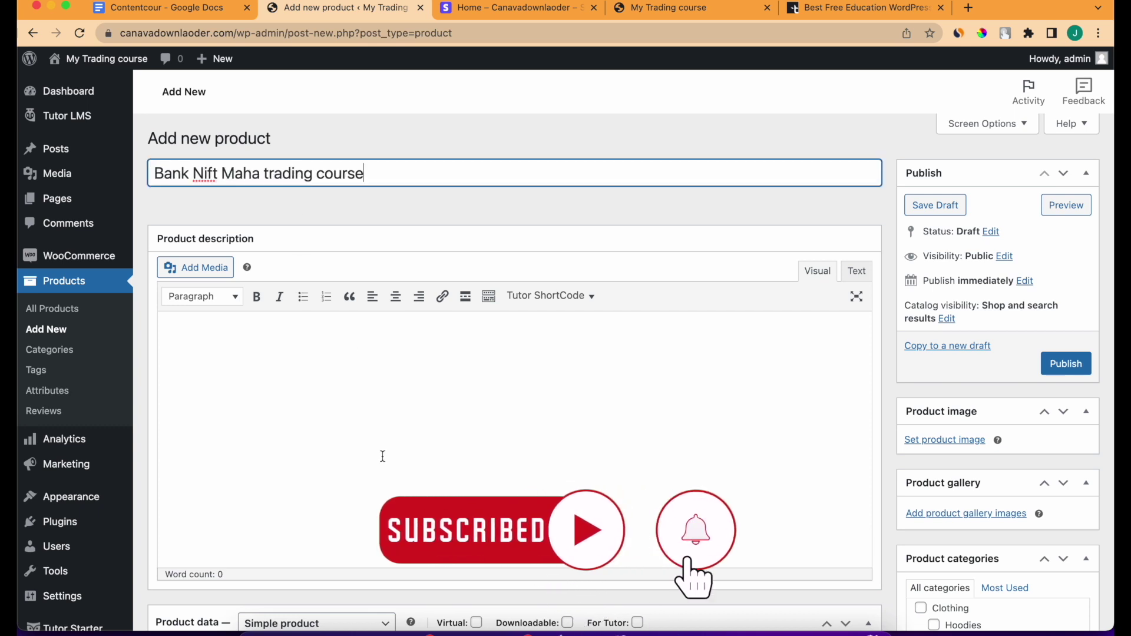
{"action": "scroll", "coordinate": [383, 458], "scroll_direction": "down", "scroll_amount": 5}
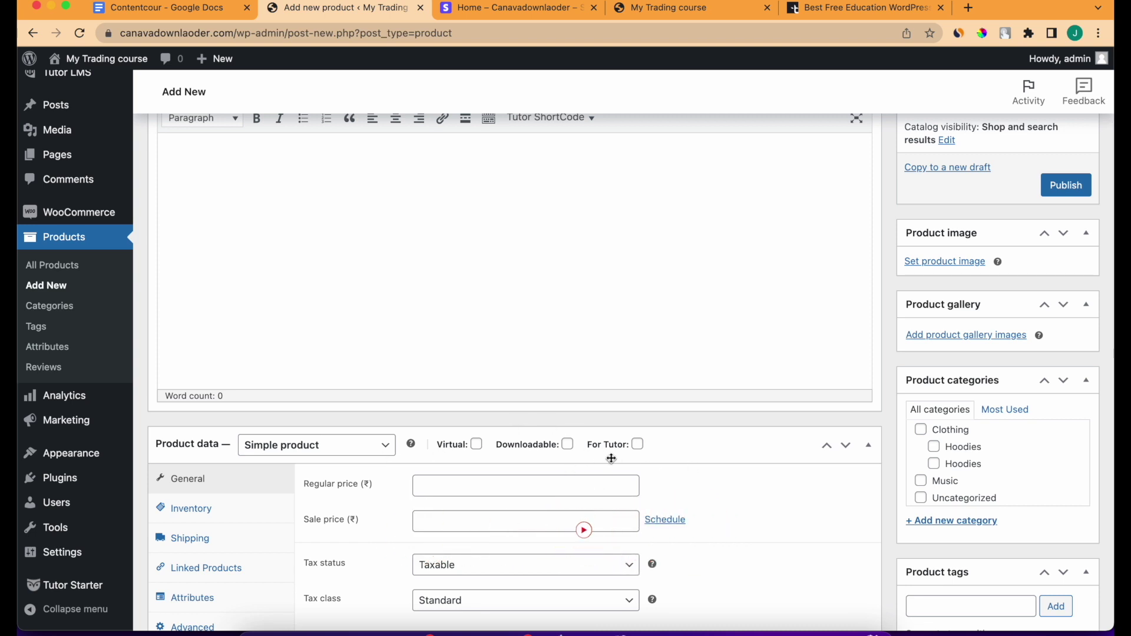
{"action": "left_click", "coordinate": [638, 444]}
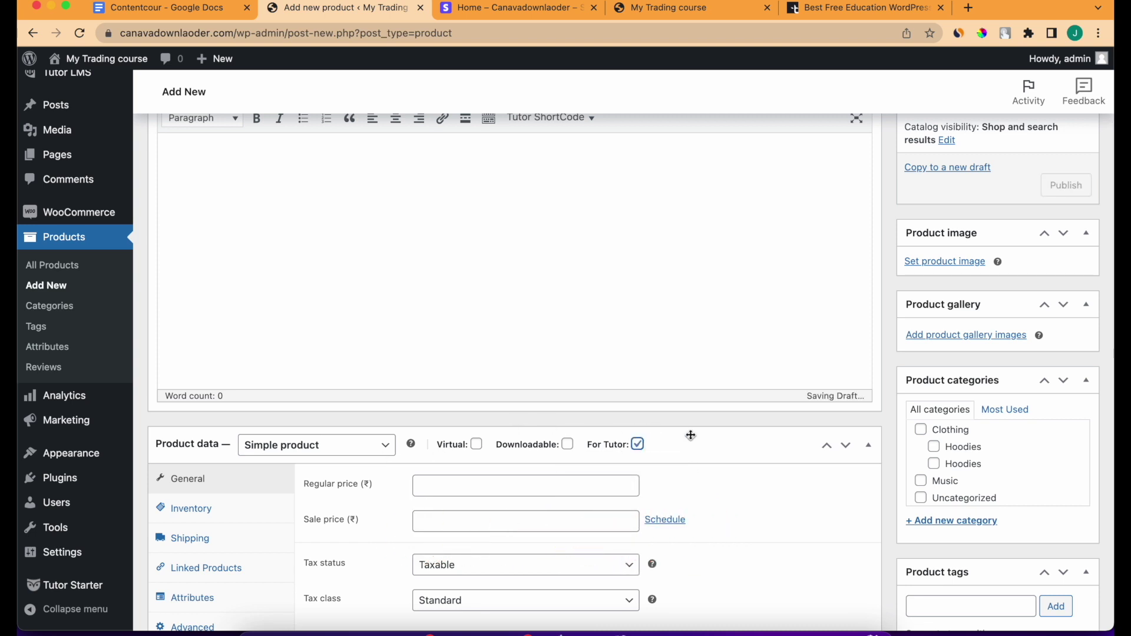
{"action": "scroll", "coordinate": [973, 336], "scroll_direction": "up", "scroll_amount": 5}
{"action": "scroll", "coordinate": [470, 207], "scroll_direction": "down", "scroll_amount": 10}
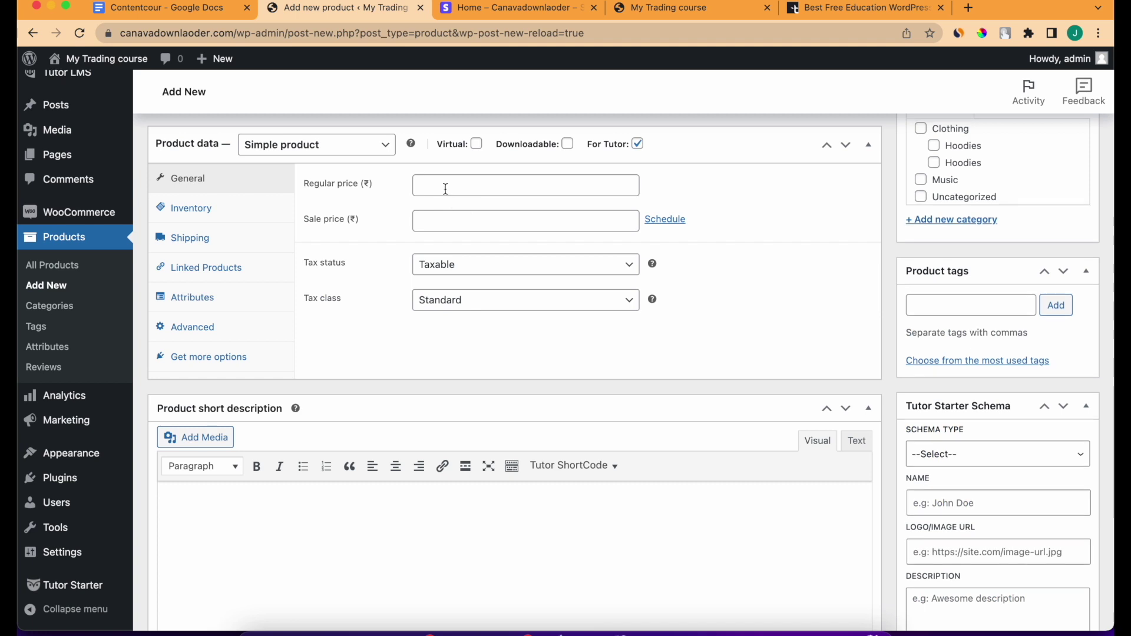
Set regular price 9999, sale price 7999, tax status None and tax class Standard.
{"action": "left_click", "coordinate": [459, 177]}
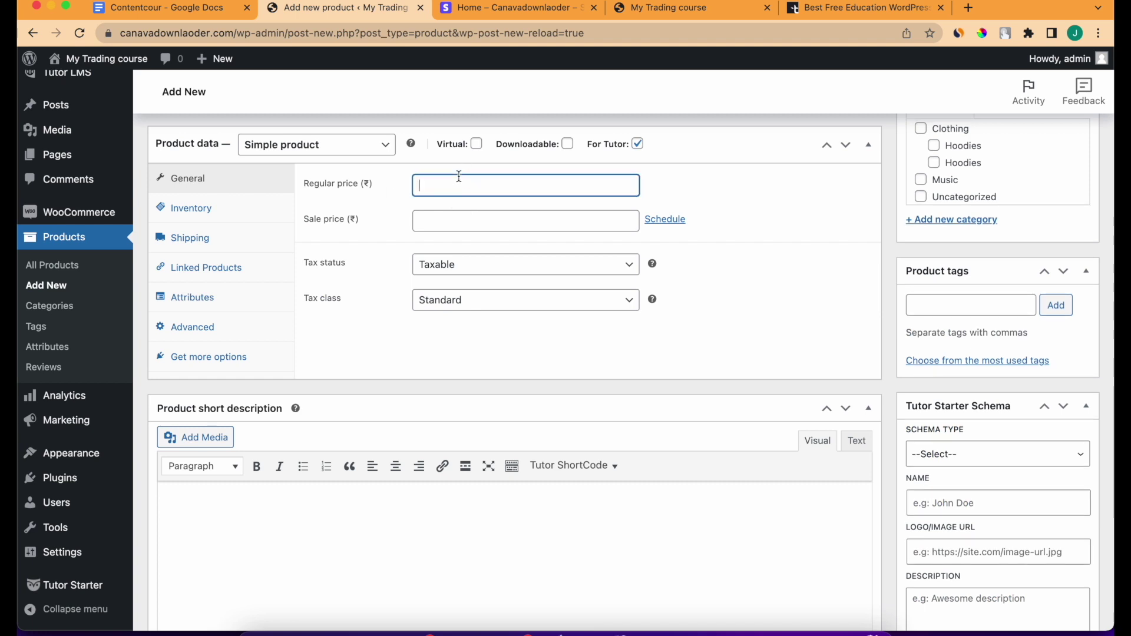
{"action": "type", "text": "9999"}
{"action": "left_click", "coordinate": [447, 229]}
{"action": "type", "text": "7999"}
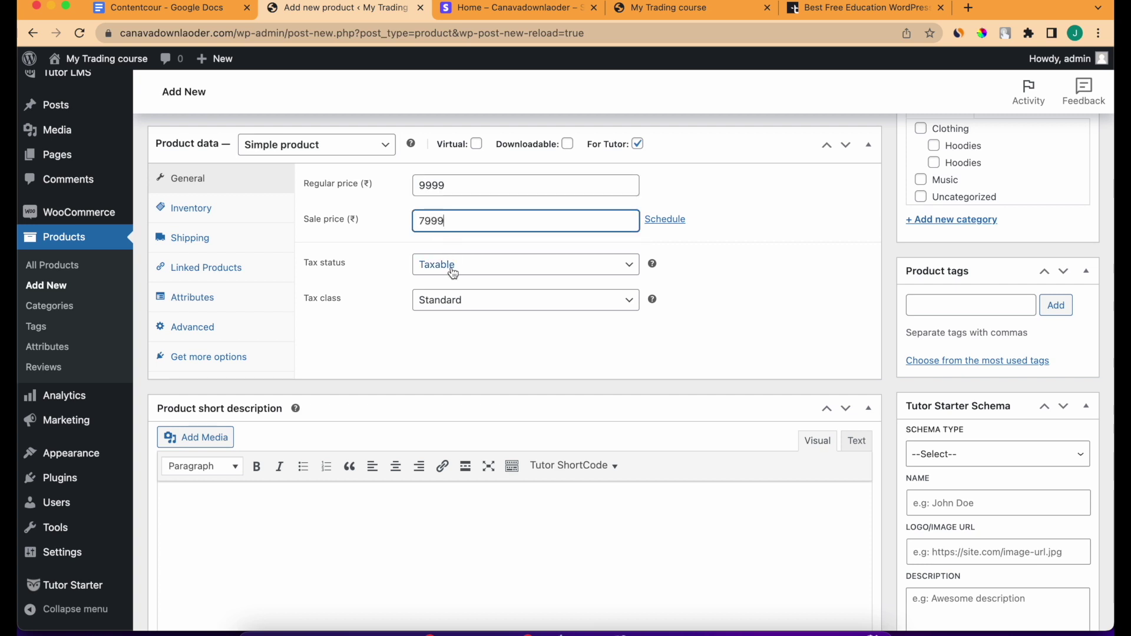
{"action": "left_click", "coordinate": [462, 272]}
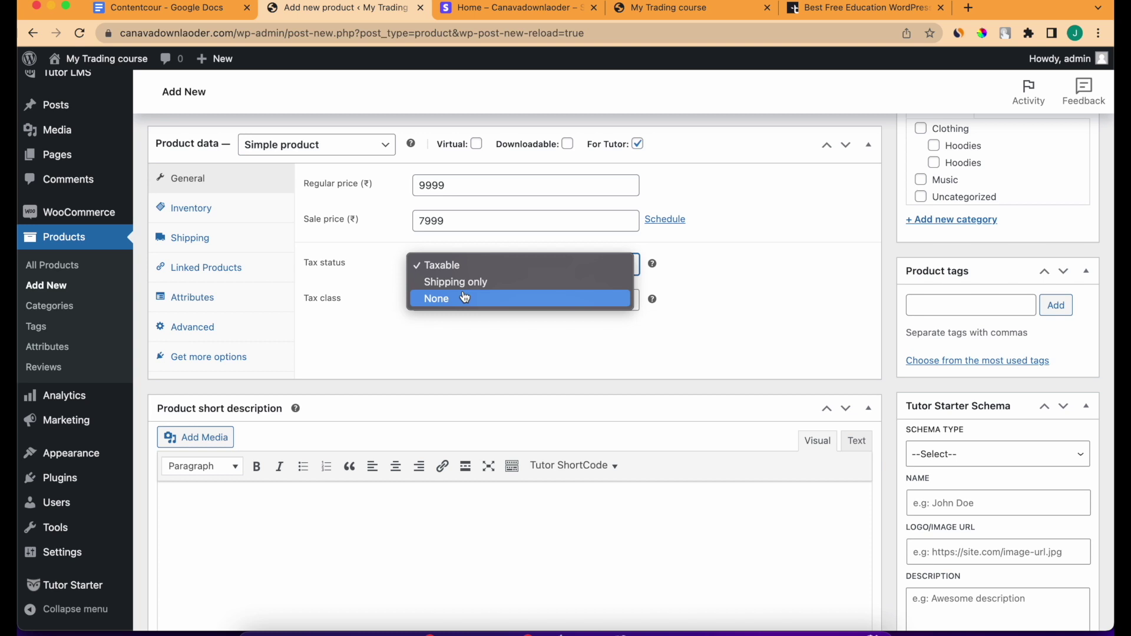
{"action": "left_click", "coordinate": [465, 298]}
{"action": "scroll", "coordinate": [464, 335], "scroll_direction": "down", "scroll_amount": 1}
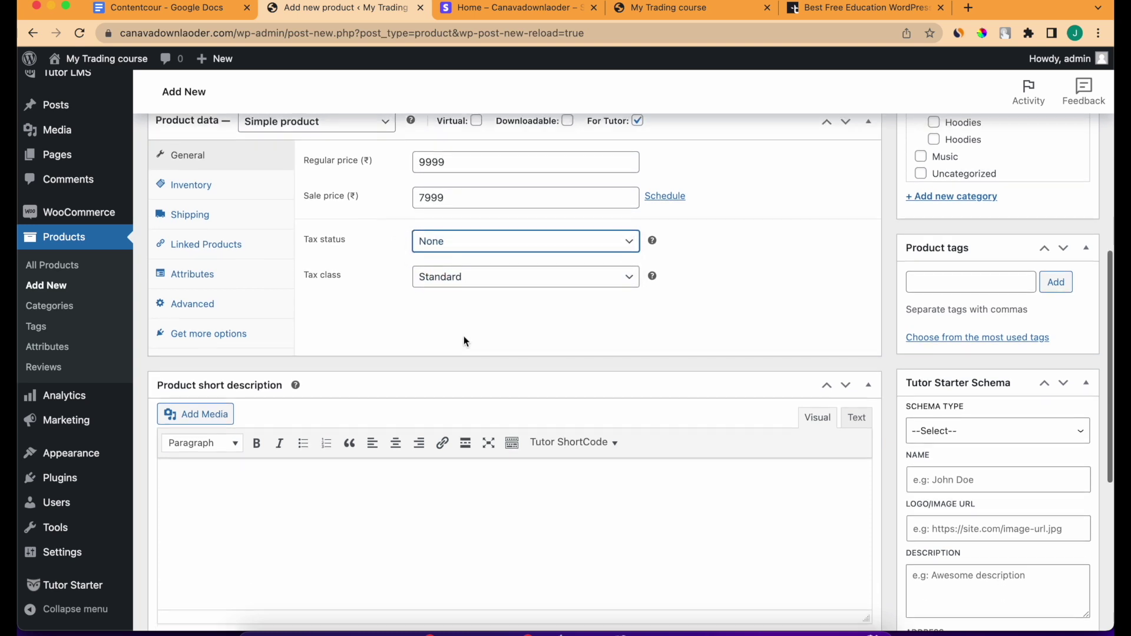
{"action": "left_click", "coordinate": [460, 282]}
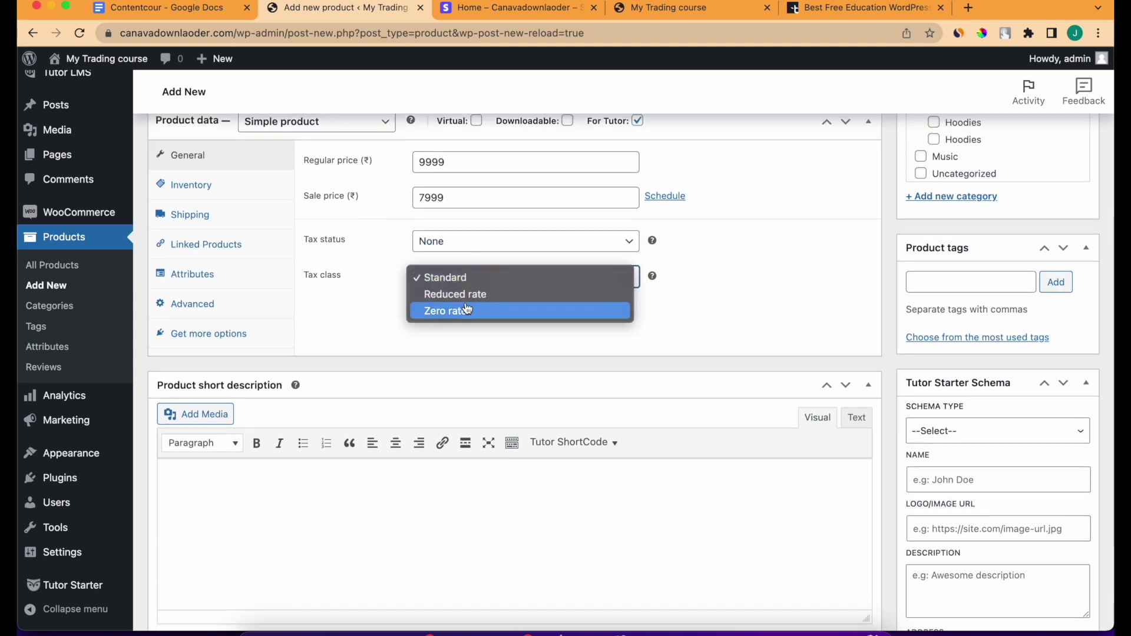
{"action": "left_click", "coordinate": [393, 325]}
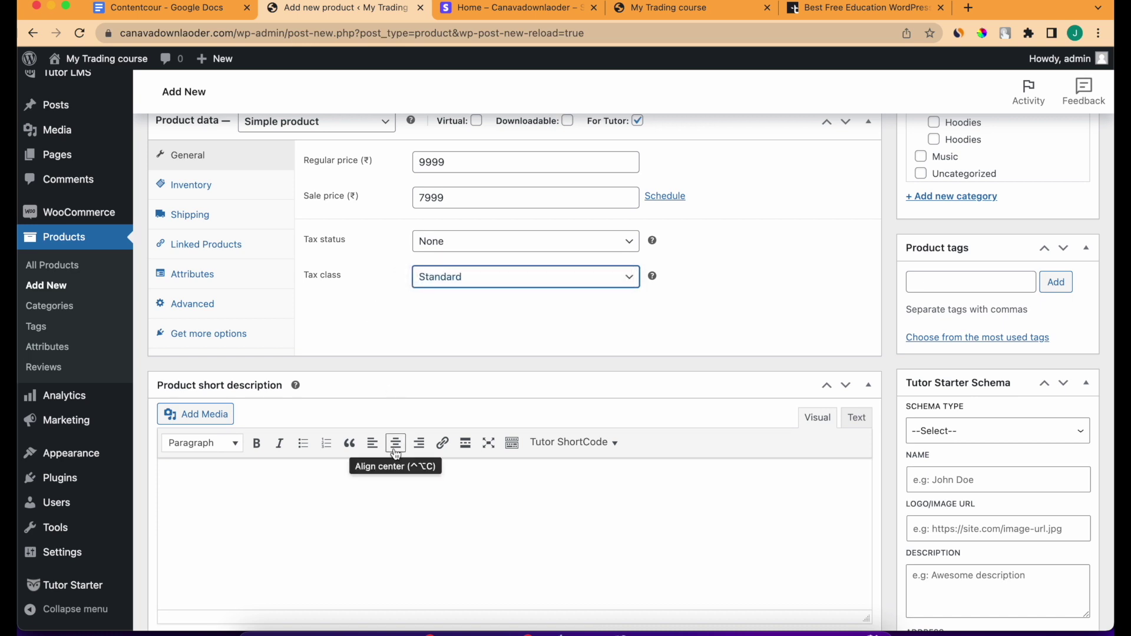
{"action": "scroll", "coordinate": [396, 455], "scroll_direction": "up", "scroll_amount": 10}
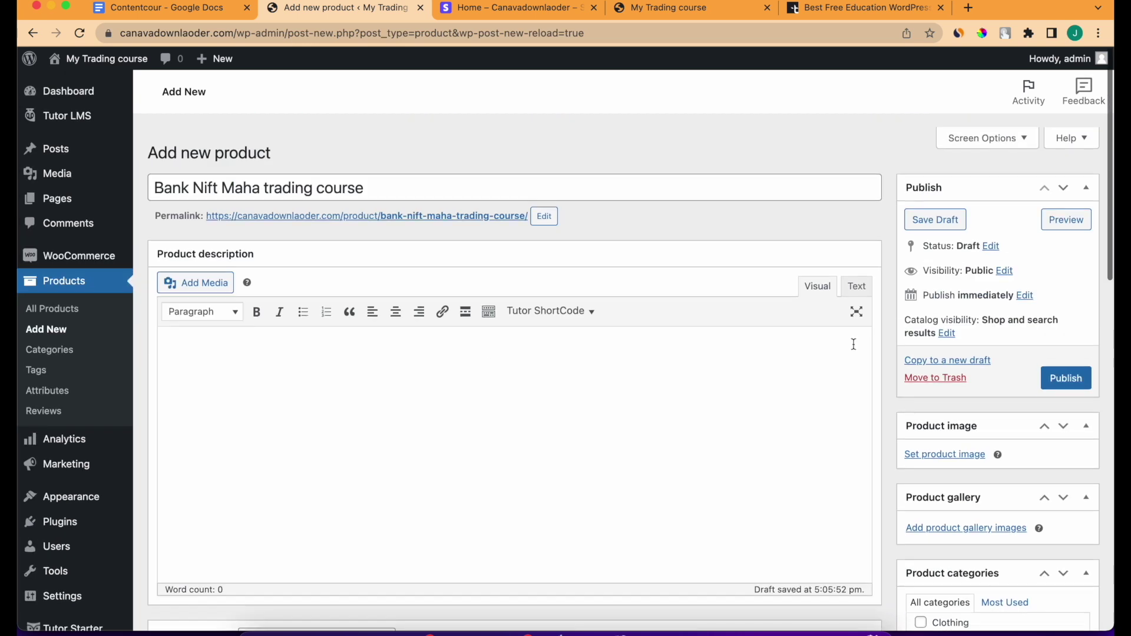
{"action": "scroll", "coordinate": [853, 344], "scroll_direction": "down", "scroll_amount": 1}
Publish the product and return to the Tutor LMS course list.
{"action": "left_click", "coordinate": [1065, 361]}
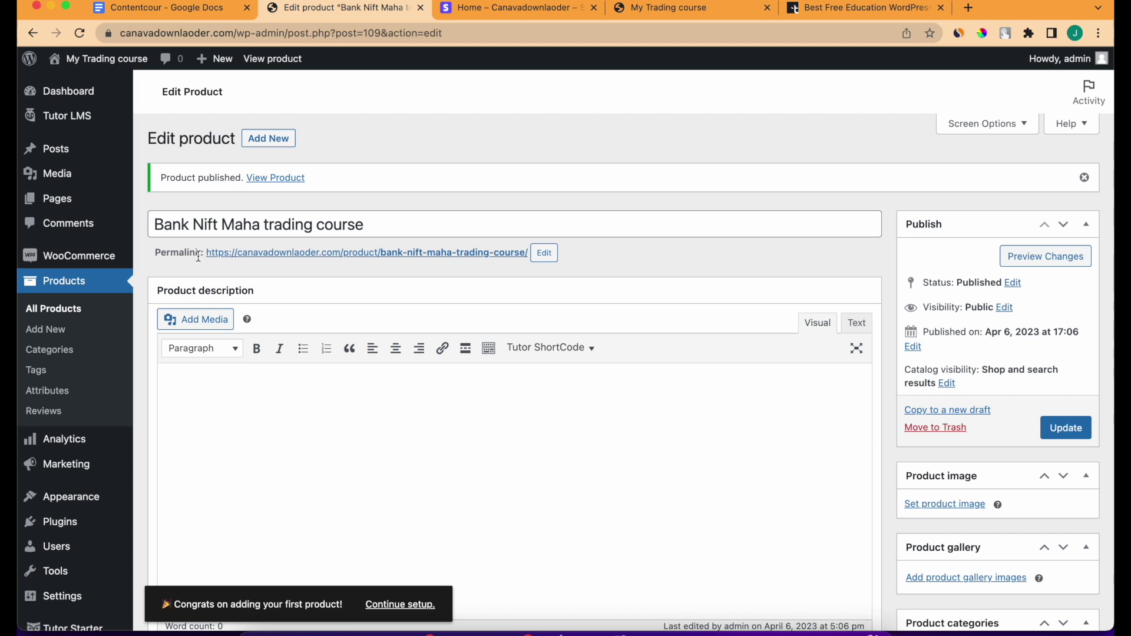
{"action": "mouse_move", "coordinate": [81, 116]}
{"action": "left_click", "coordinate": [158, 125]}
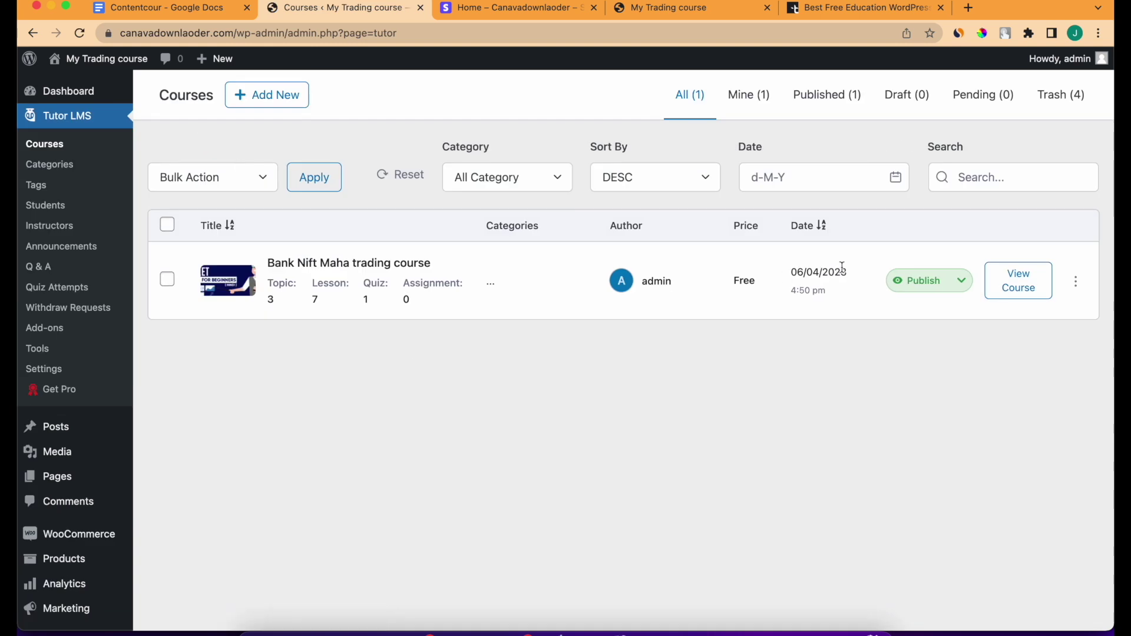
Link the course to the Bank Nift Maha trading course product, update it, and view it live.
{"action": "left_click", "coordinate": [1084, 287]}
{"action": "left_click", "coordinate": [1043, 303]}
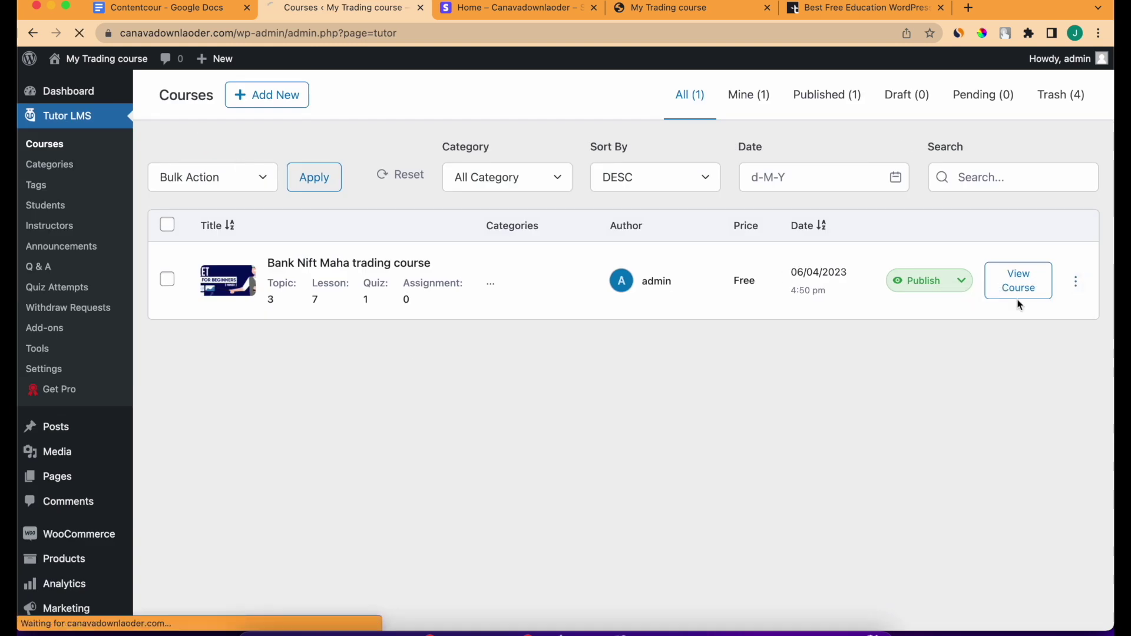
{"action": "left_click", "coordinate": [392, 353]}
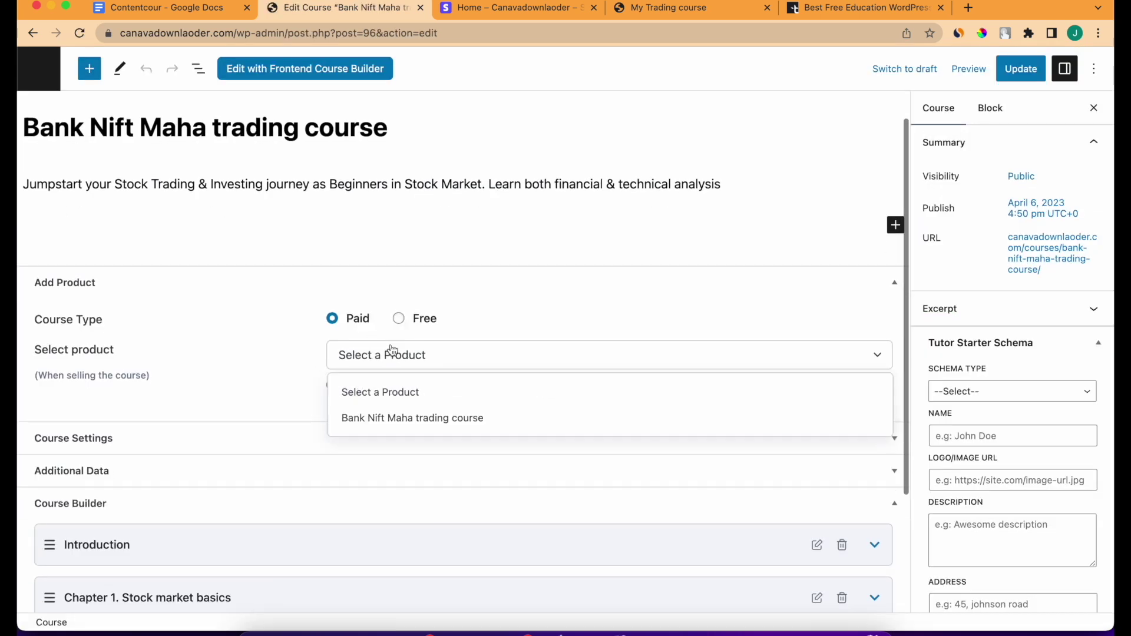
{"action": "left_click", "coordinate": [412, 418]}
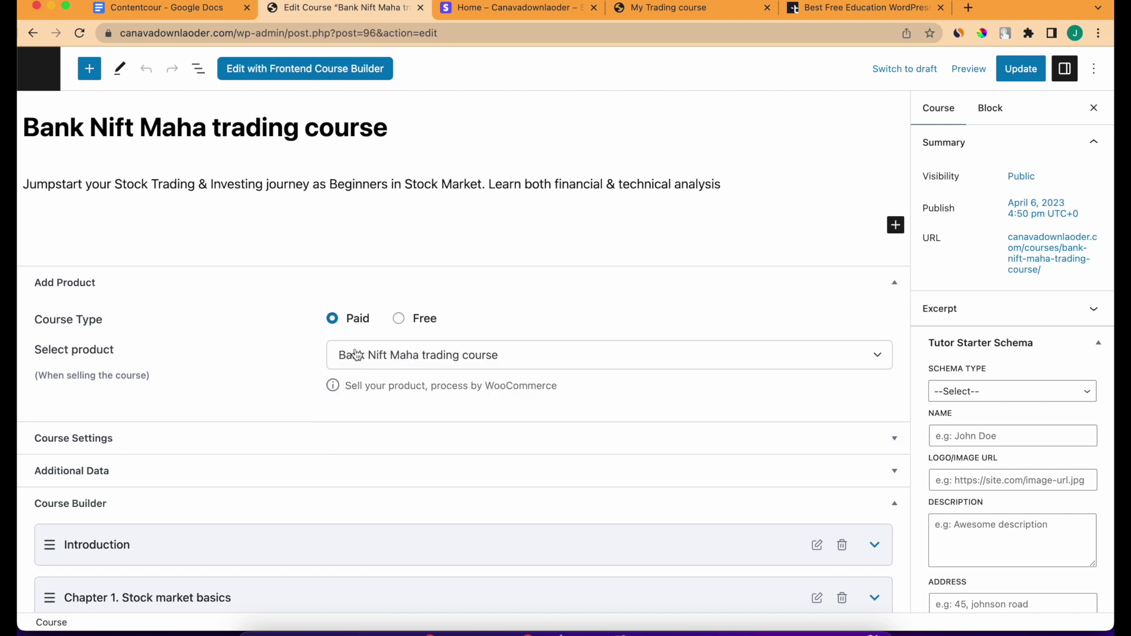
{"action": "left_click", "coordinate": [1021, 68]}
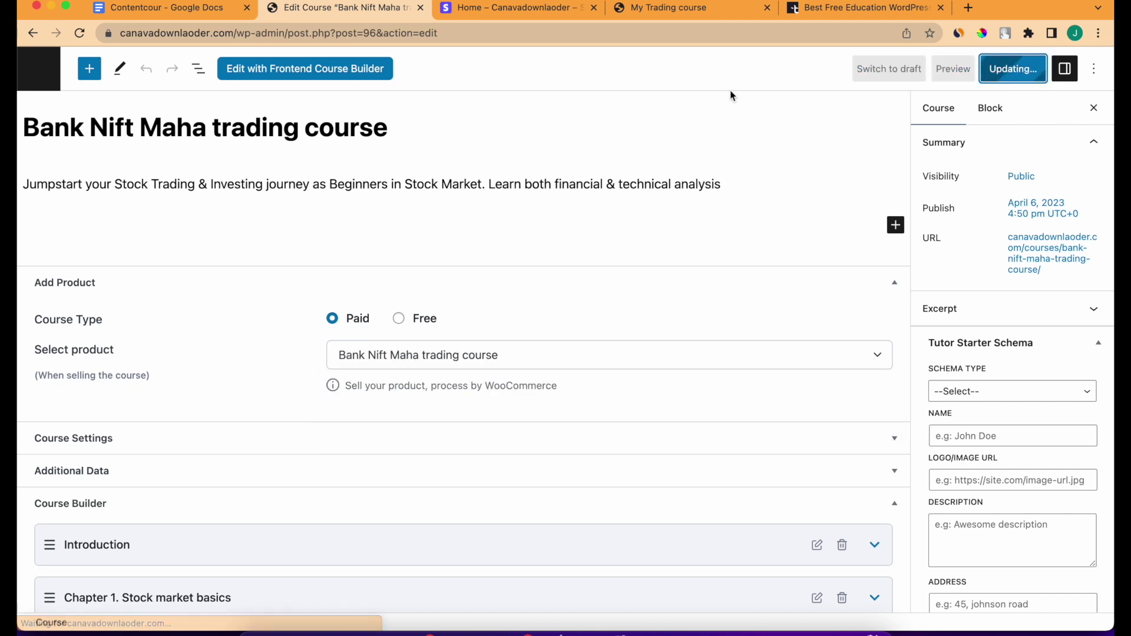
{"action": "left_click", "coordinate": [1069, 254]}
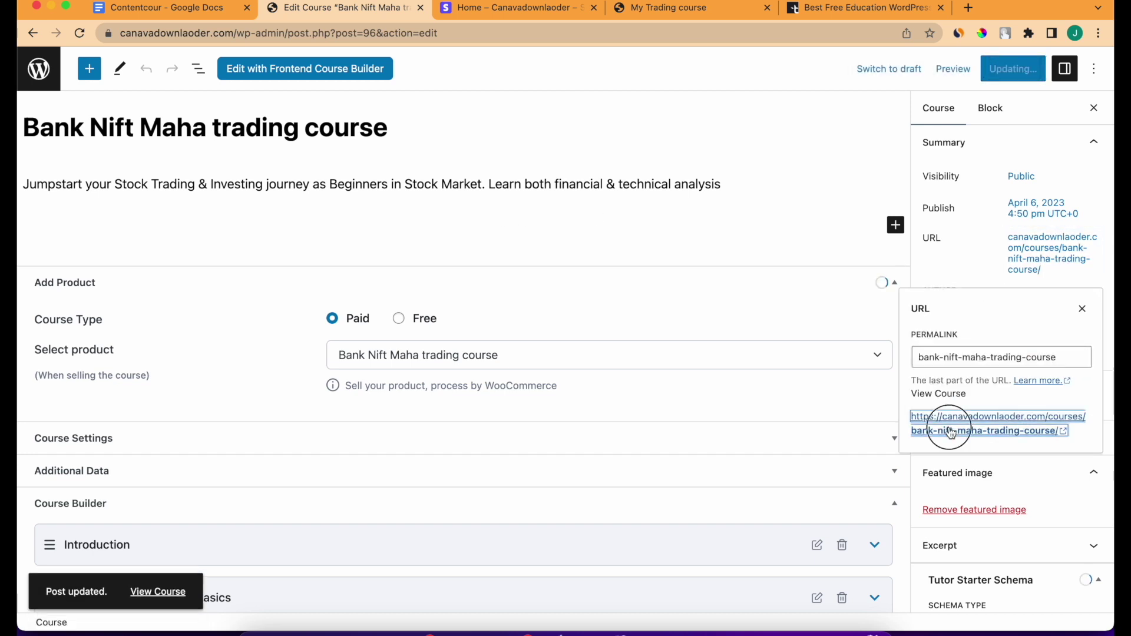
{"action": "left_click", "coordinate": [939, 428]}
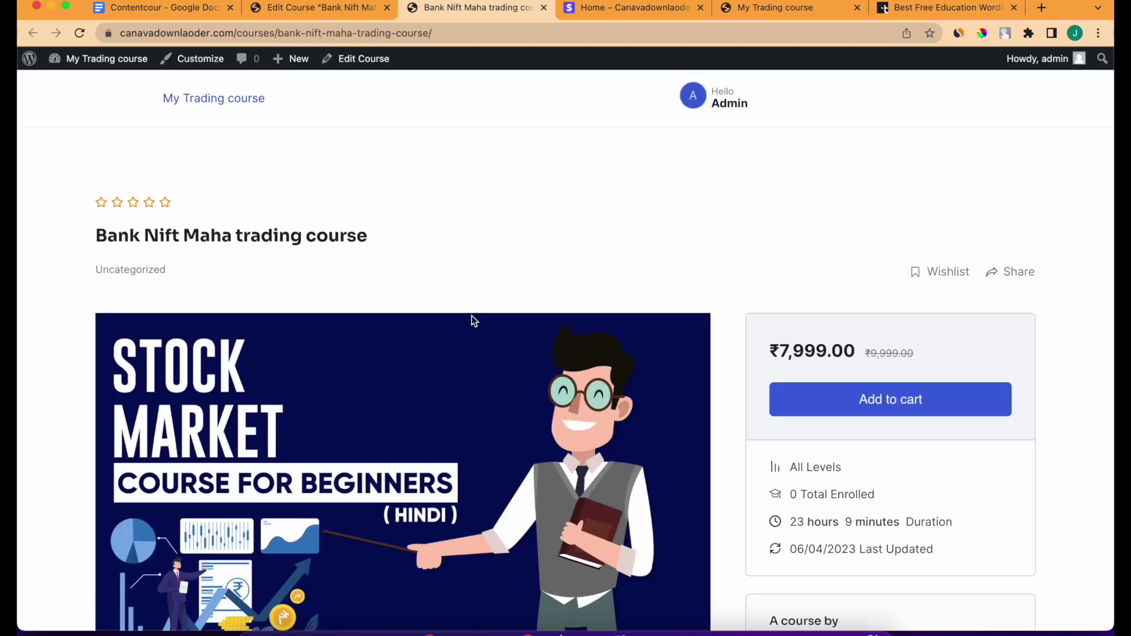
Check the course shows ₹7,999.00 sale price against the original ₹9,999.00.
{"action": "left_click_drag", "start_coordinate": [770, 351], "coordinate": [944, 355]}
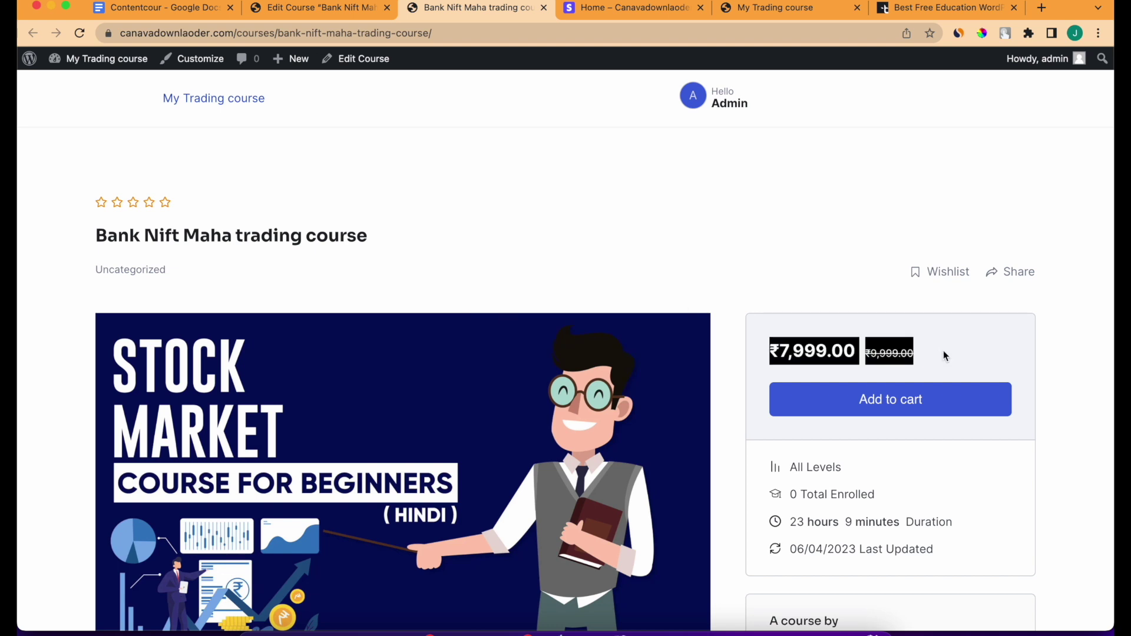
{"action": "scroll", "coordinate": [942, 351], "scroll_direction": "down", "scroll_amount": 10}
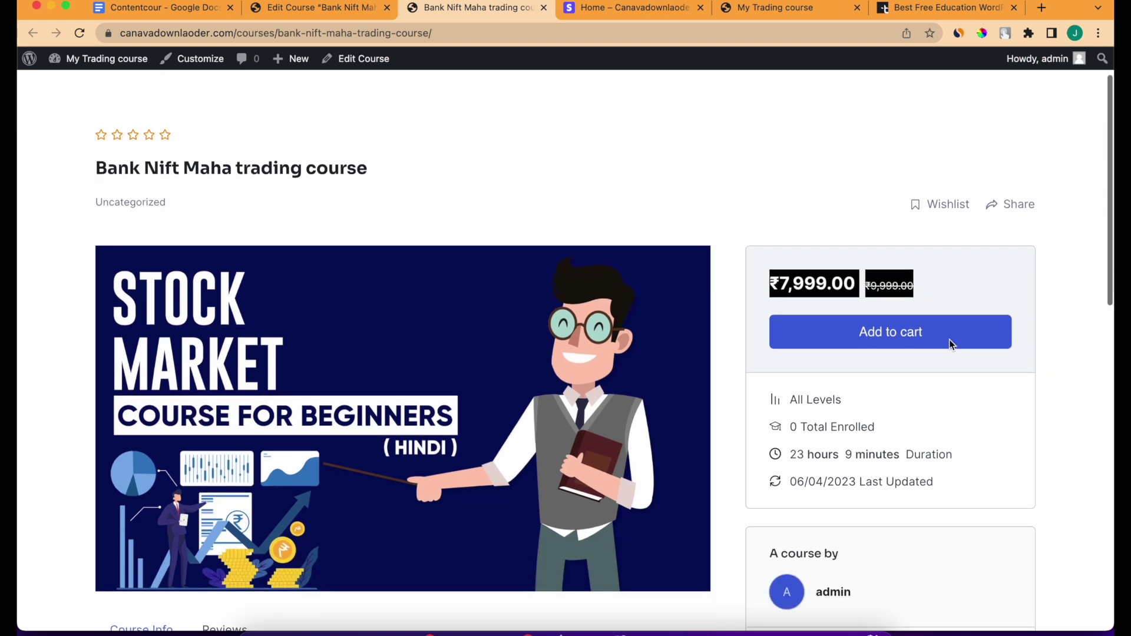
{"action": "scroll", "coordinate": [948, 339], "scroll_direction": "up", "scroll_amount": 10}
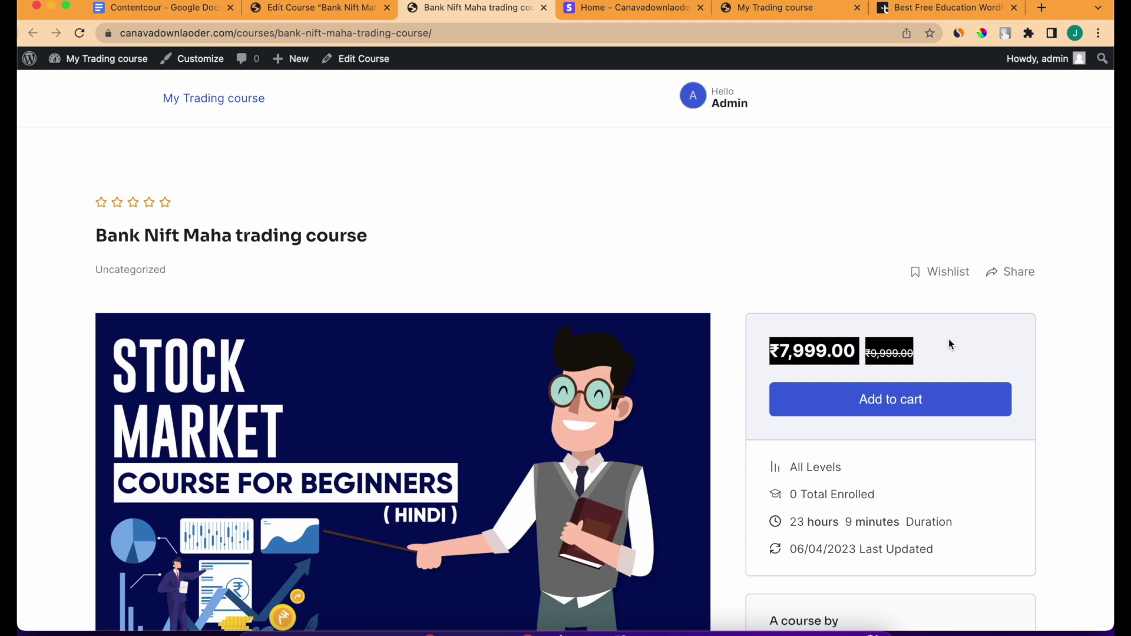
{"action": "scroll", "coordinate": [703, 333], "scroll_direction": "down", "scroll_amount": 10}
{"action": "scroll", "coordinate": [703, 332], "scroll_direction": "up", "scroll_amount": 10}
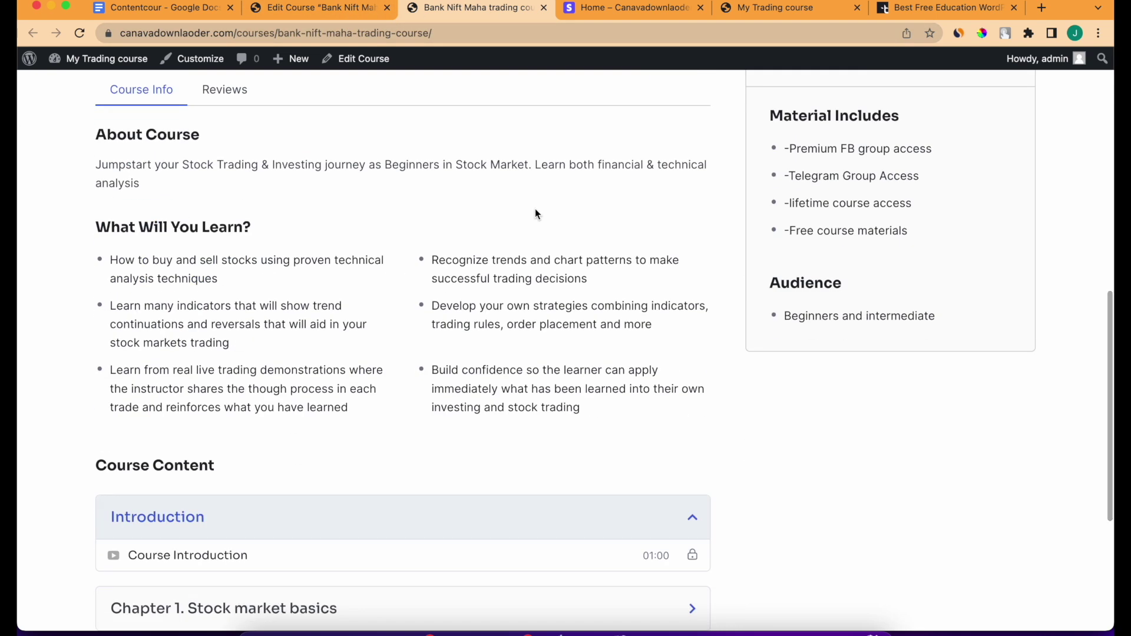
{"action": "scroll", "coordinate": [535, 210], "scroll_direction": "down", "scroll_amount": 5}
{"action": "right_click", "coordinate": [535, 208]}
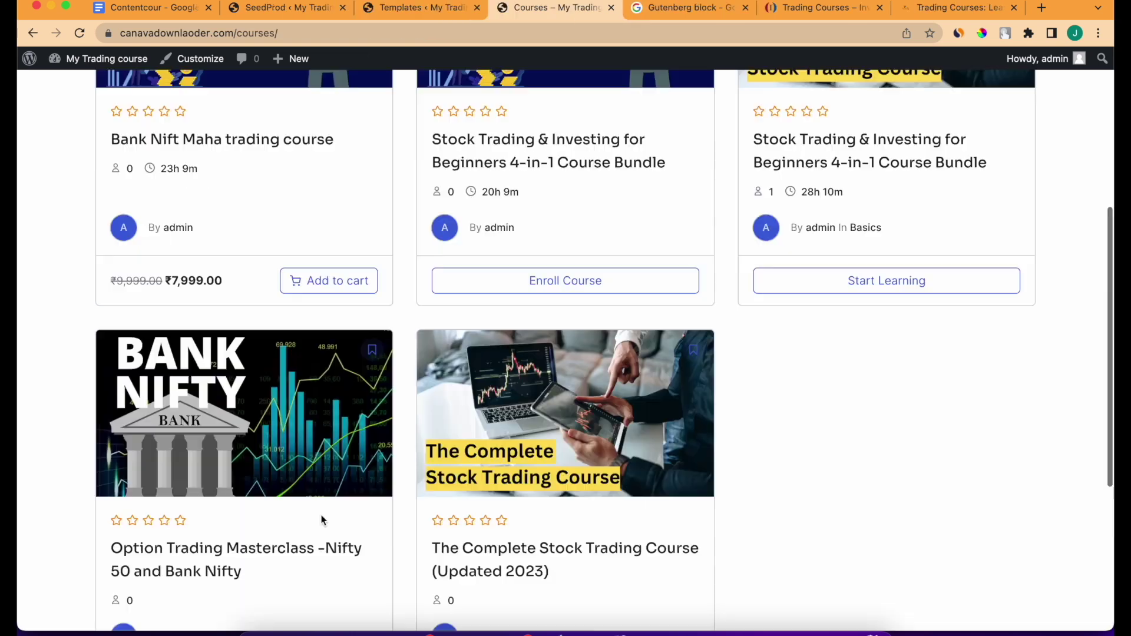
{"action": "scroll", "coordinate": [320, 516], "scroll_direction": "up", "scroll_amount": 5}
{"action": "scroll", "coordinate": [273, 411], "scroll_direction": "down", "scroll_amount": 5}
{"action": "scroll", "coordinate": [274, 411], "scroll_direction": "up", "scroll_amount": 5}
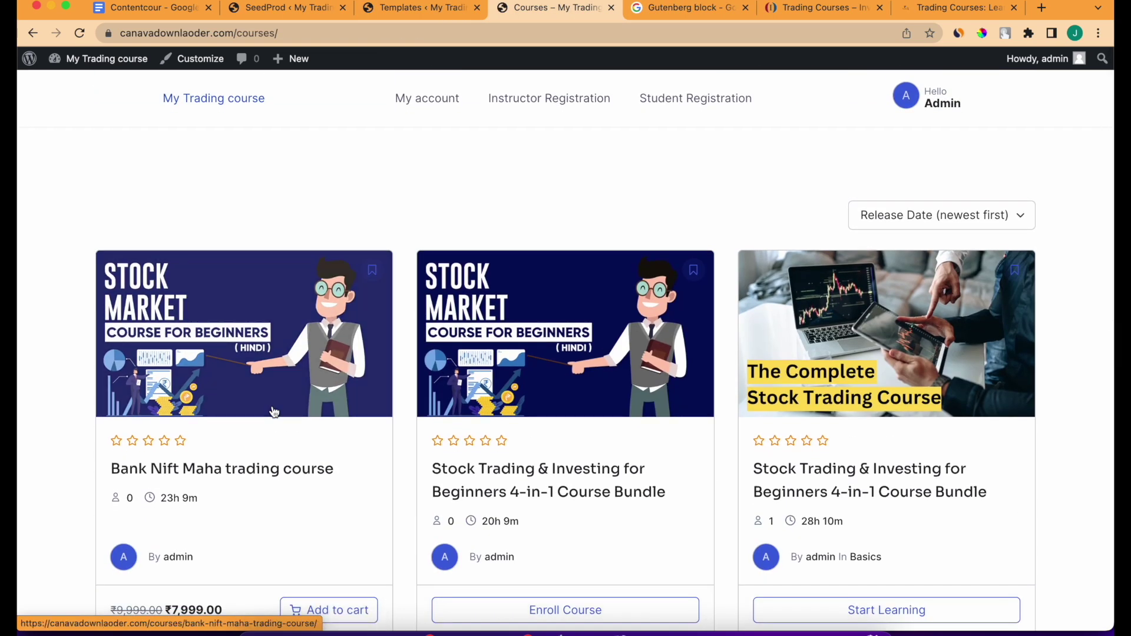
{"action": "scroll", "coordinate": [273, 411], "scroll_direction": "down", "scroll_amount": 3}
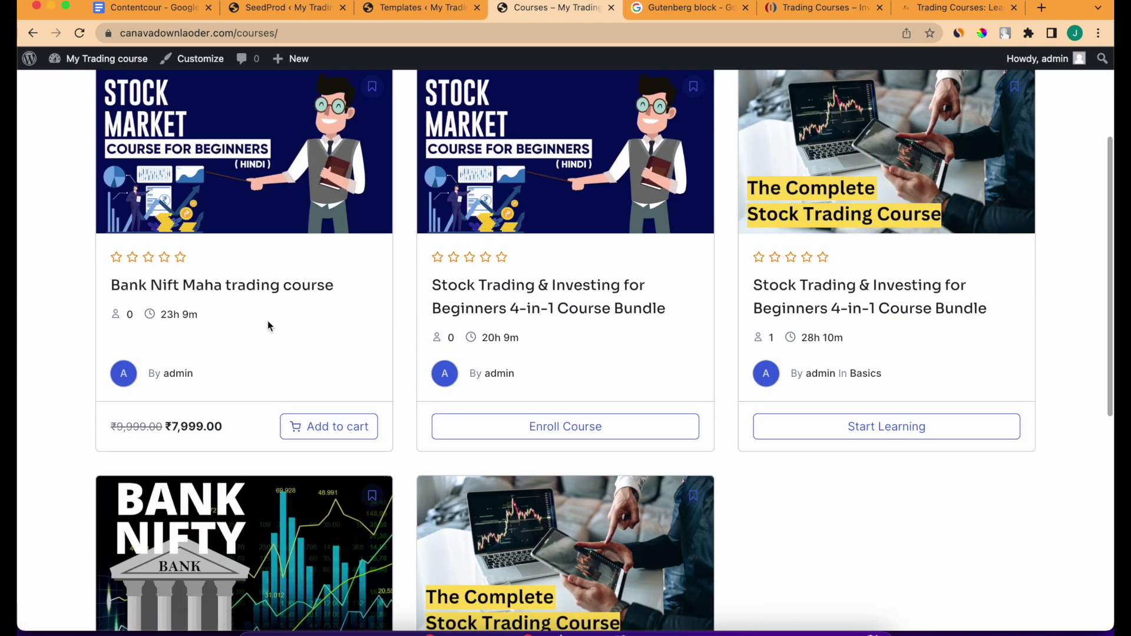
{"action": "scroll", "coordinate": [487, 506], "scroll_direction": "down", "scroll_amount": 4}
{"action": "scroll", "coordinate": [487, 506], "scroll_direction": "up", "scroll_amount": 1}
{"action": "scroll", "coordinate": [486, 505], "scroll_direction": "up", "scroll_amount": 6}
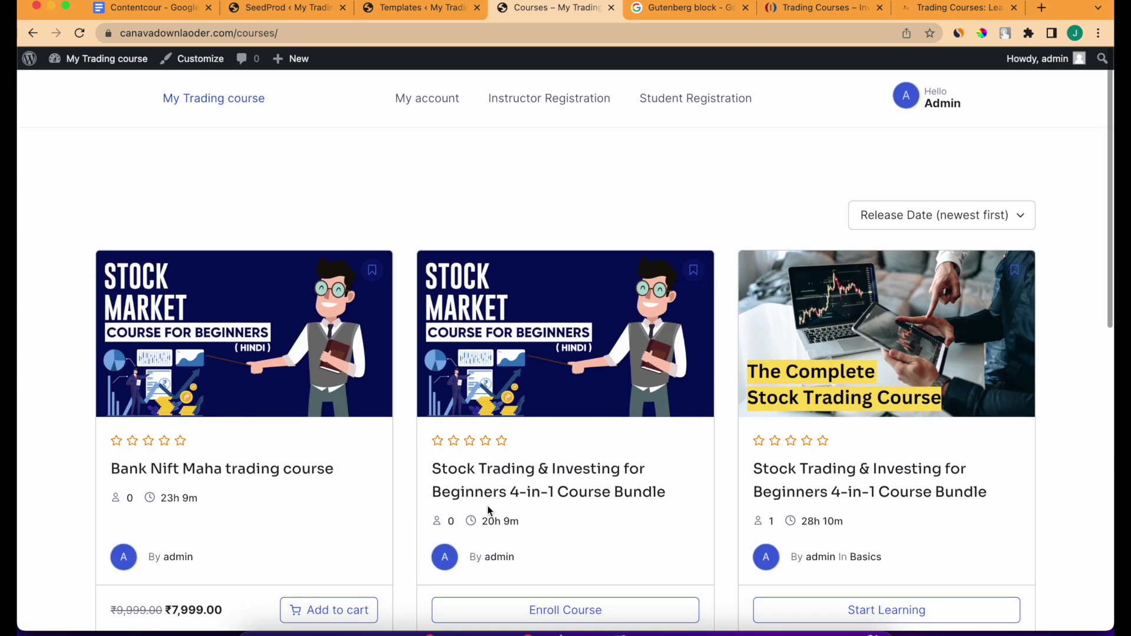
Open Bank Nift Maha trading course from the Courses page, then return to the listing.
{"action": "left_click", "coordinate": [316, 467]}
{"action": "scroll", "coordinate": [316, 464], "scroll_direction": "up", "scroll_amount": 1}
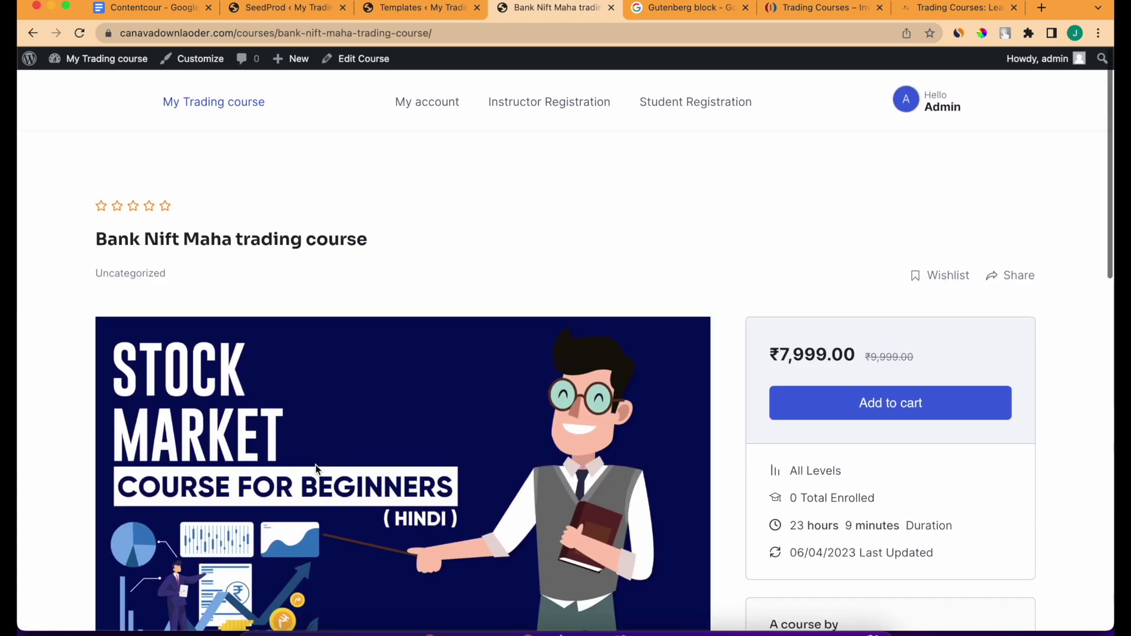
{"action": "scroll", "coordinate": [316, 464], "scroll_direction": "down", "scroll_amount": 15}
{"action": "scroll", "coordinate": [315, 464], "scroll_direction": "up", "scroll_amount": 12}
{"action": "scroll", "coordinate": [314, 472], "scroll_direction": "down", "scroll_amount": 10}
{"action": "scroll", "coordinate": [315, 477], "scroll_direction": "up", "scroll_amount": 15}
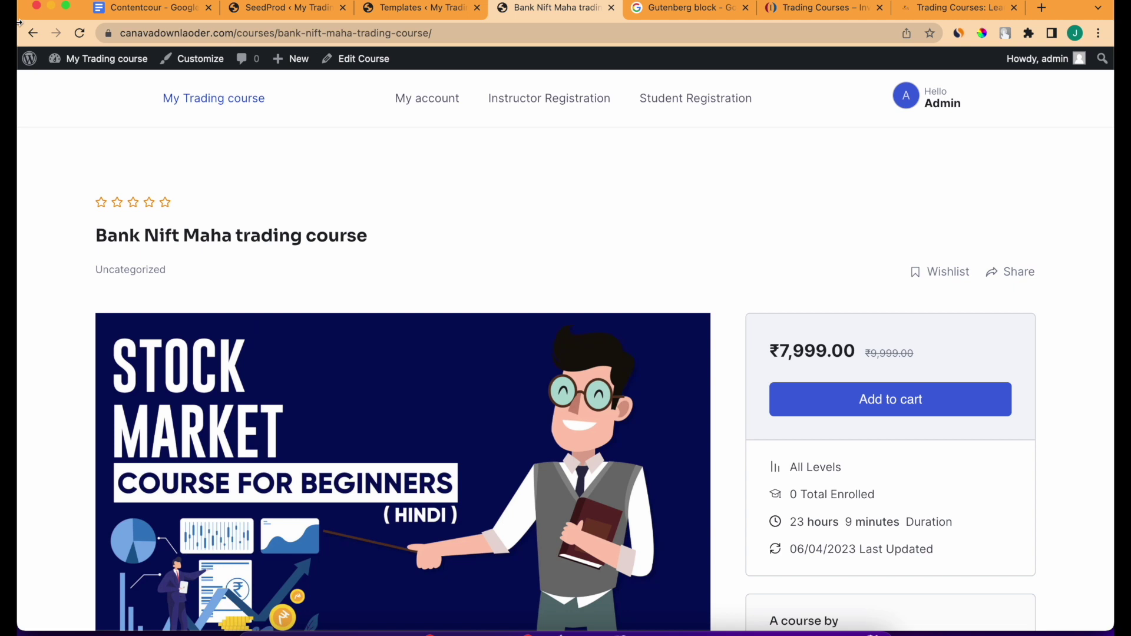
{"action": "left_click", "coordinate": [32, 33]}
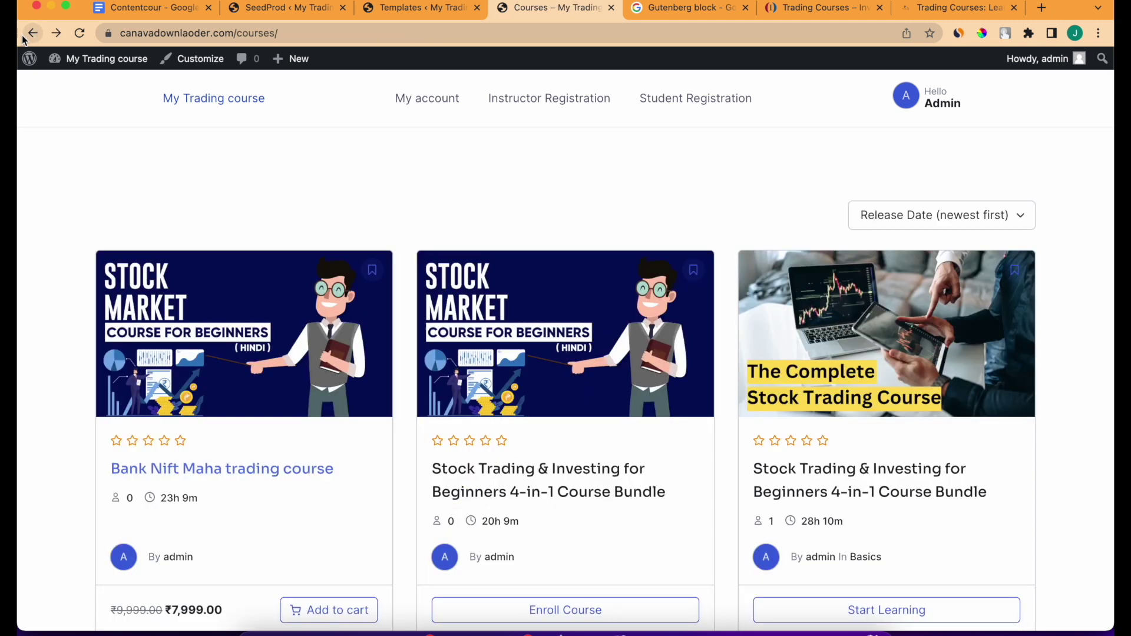